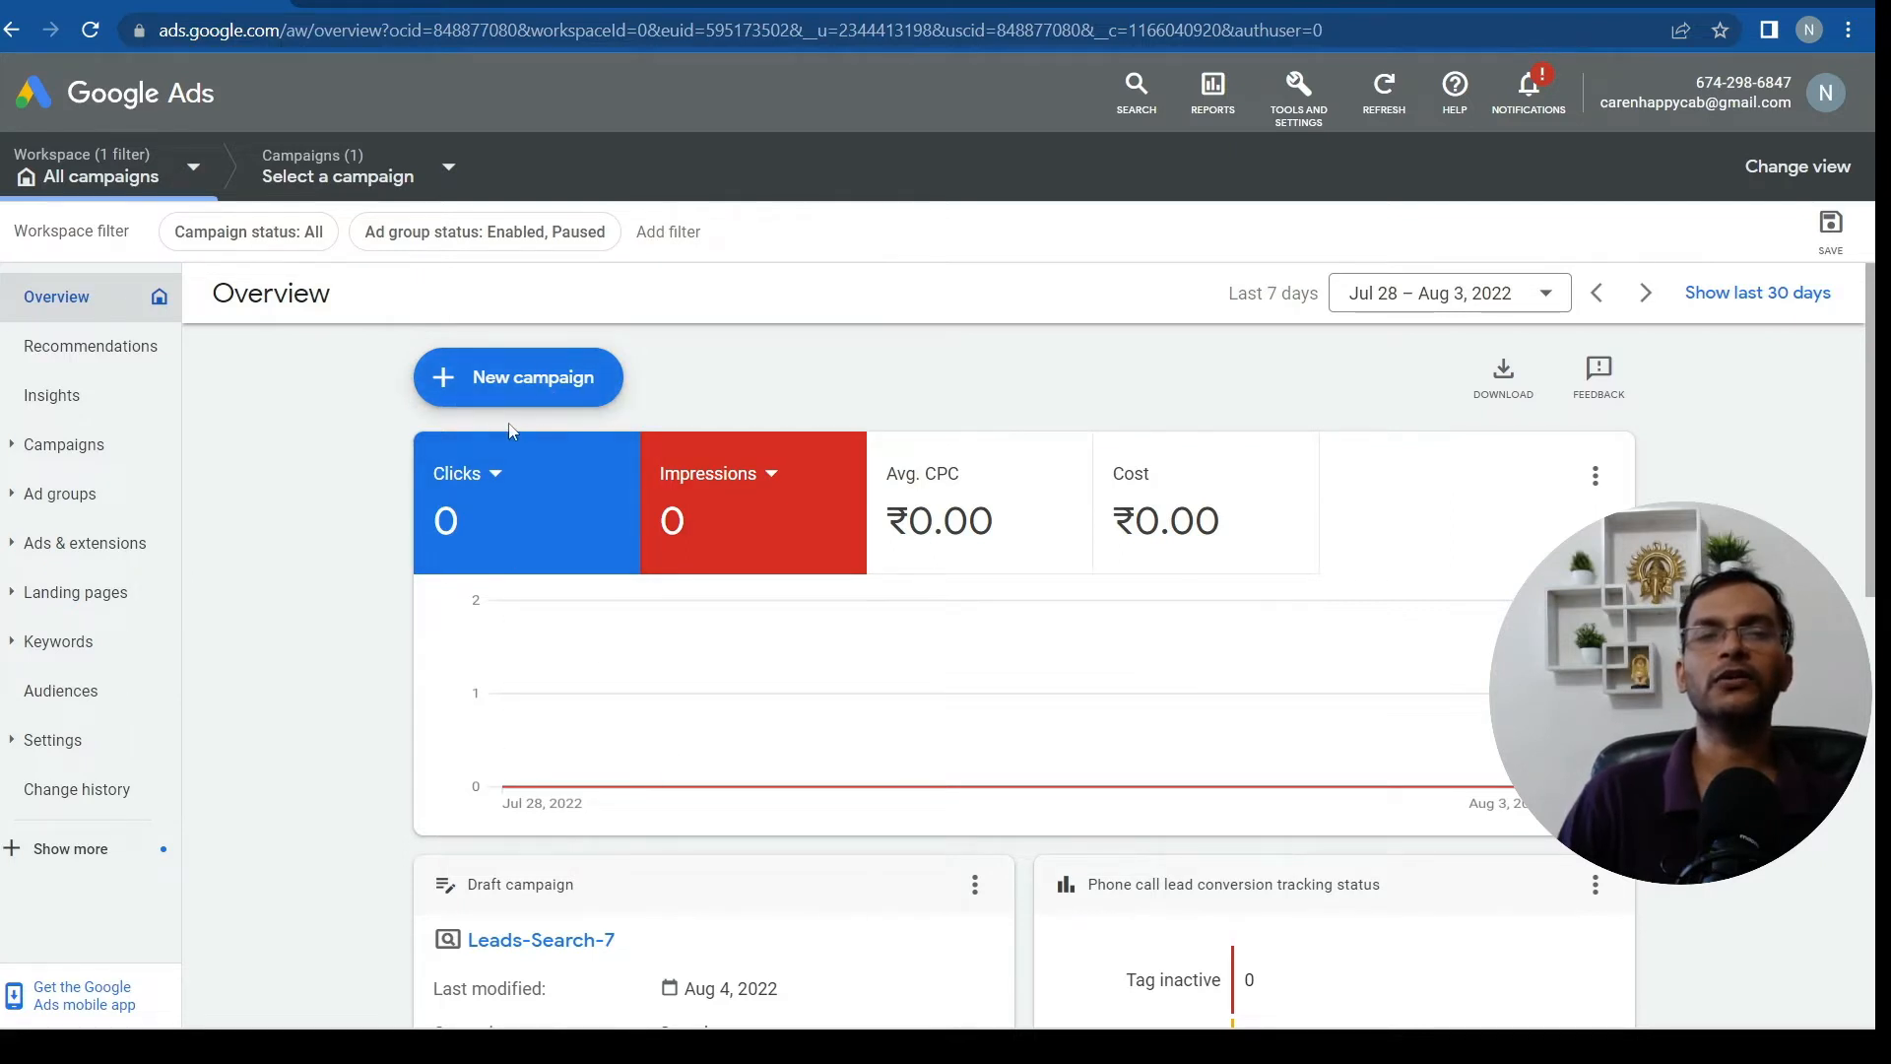
Start a brand-new campaign from the + New campaign menu on the Overview page
{"action": "left_click", "coordinate": [500, 386]}
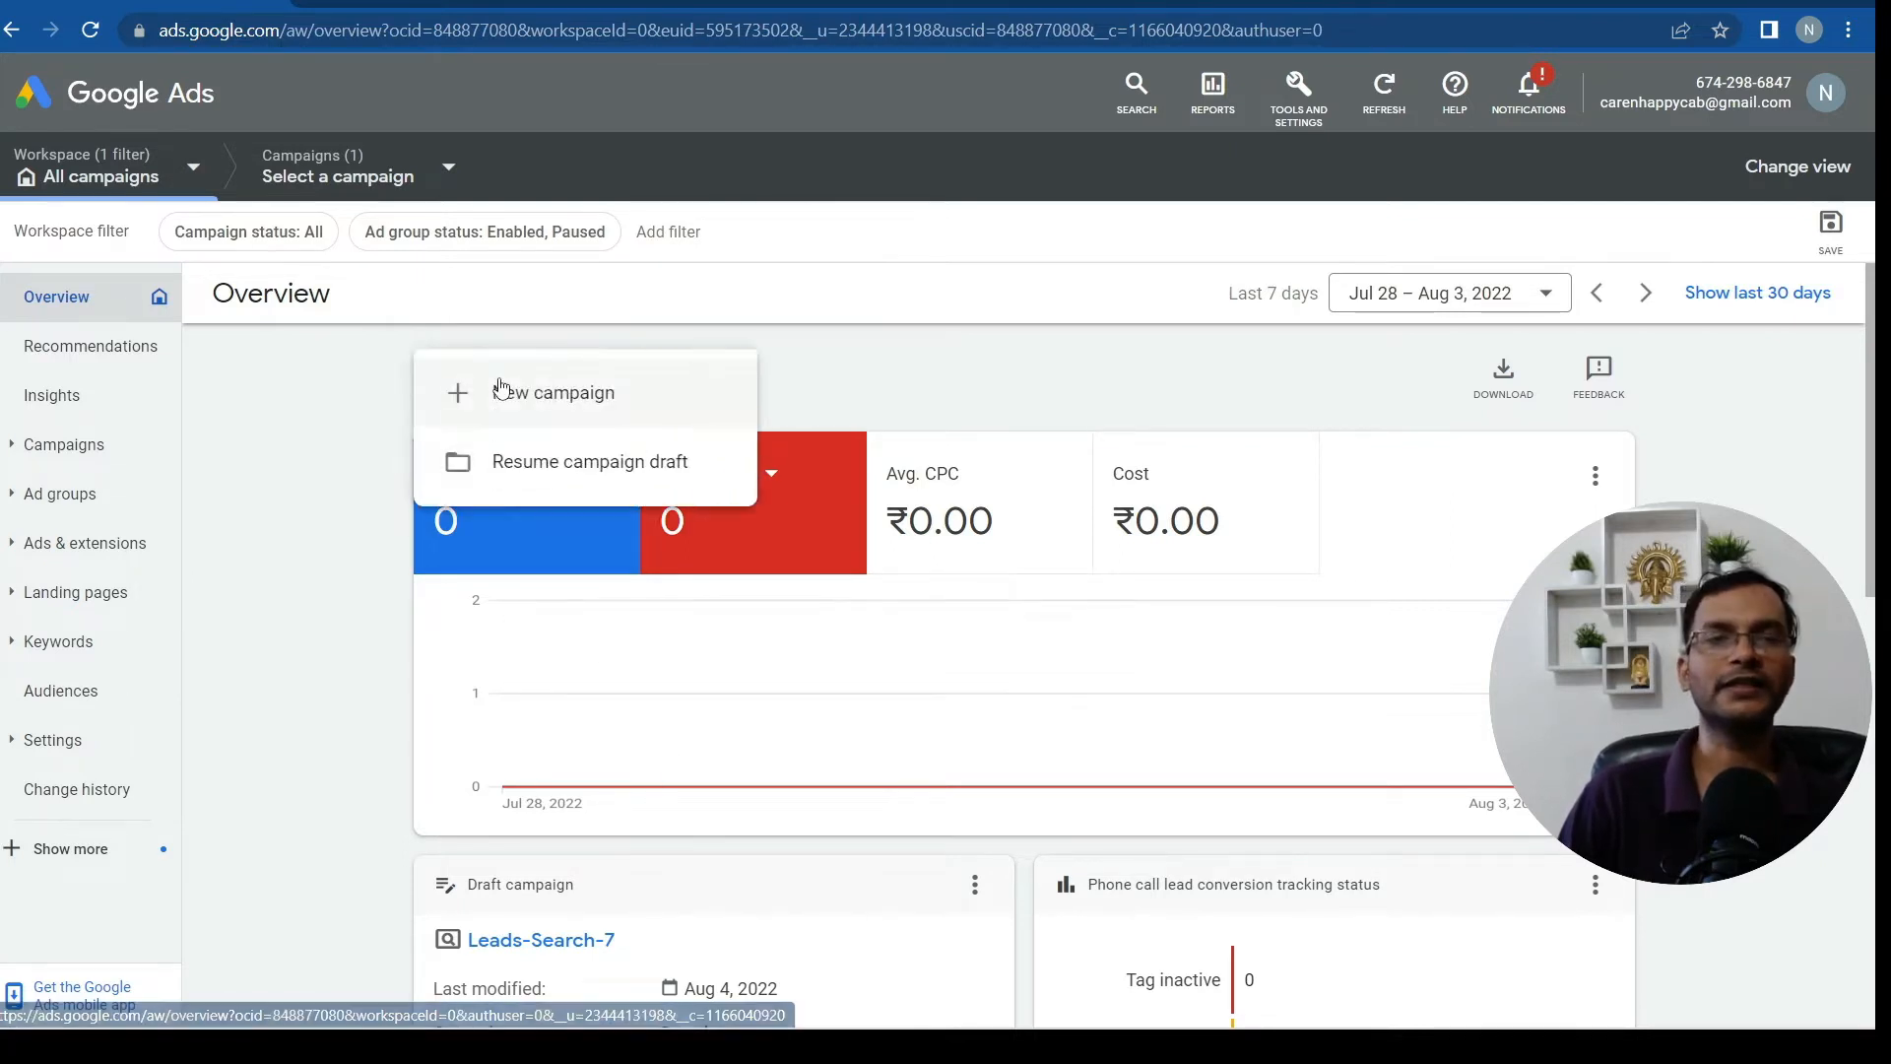
{"action": "left_click", "coordinate": [533, 396]}
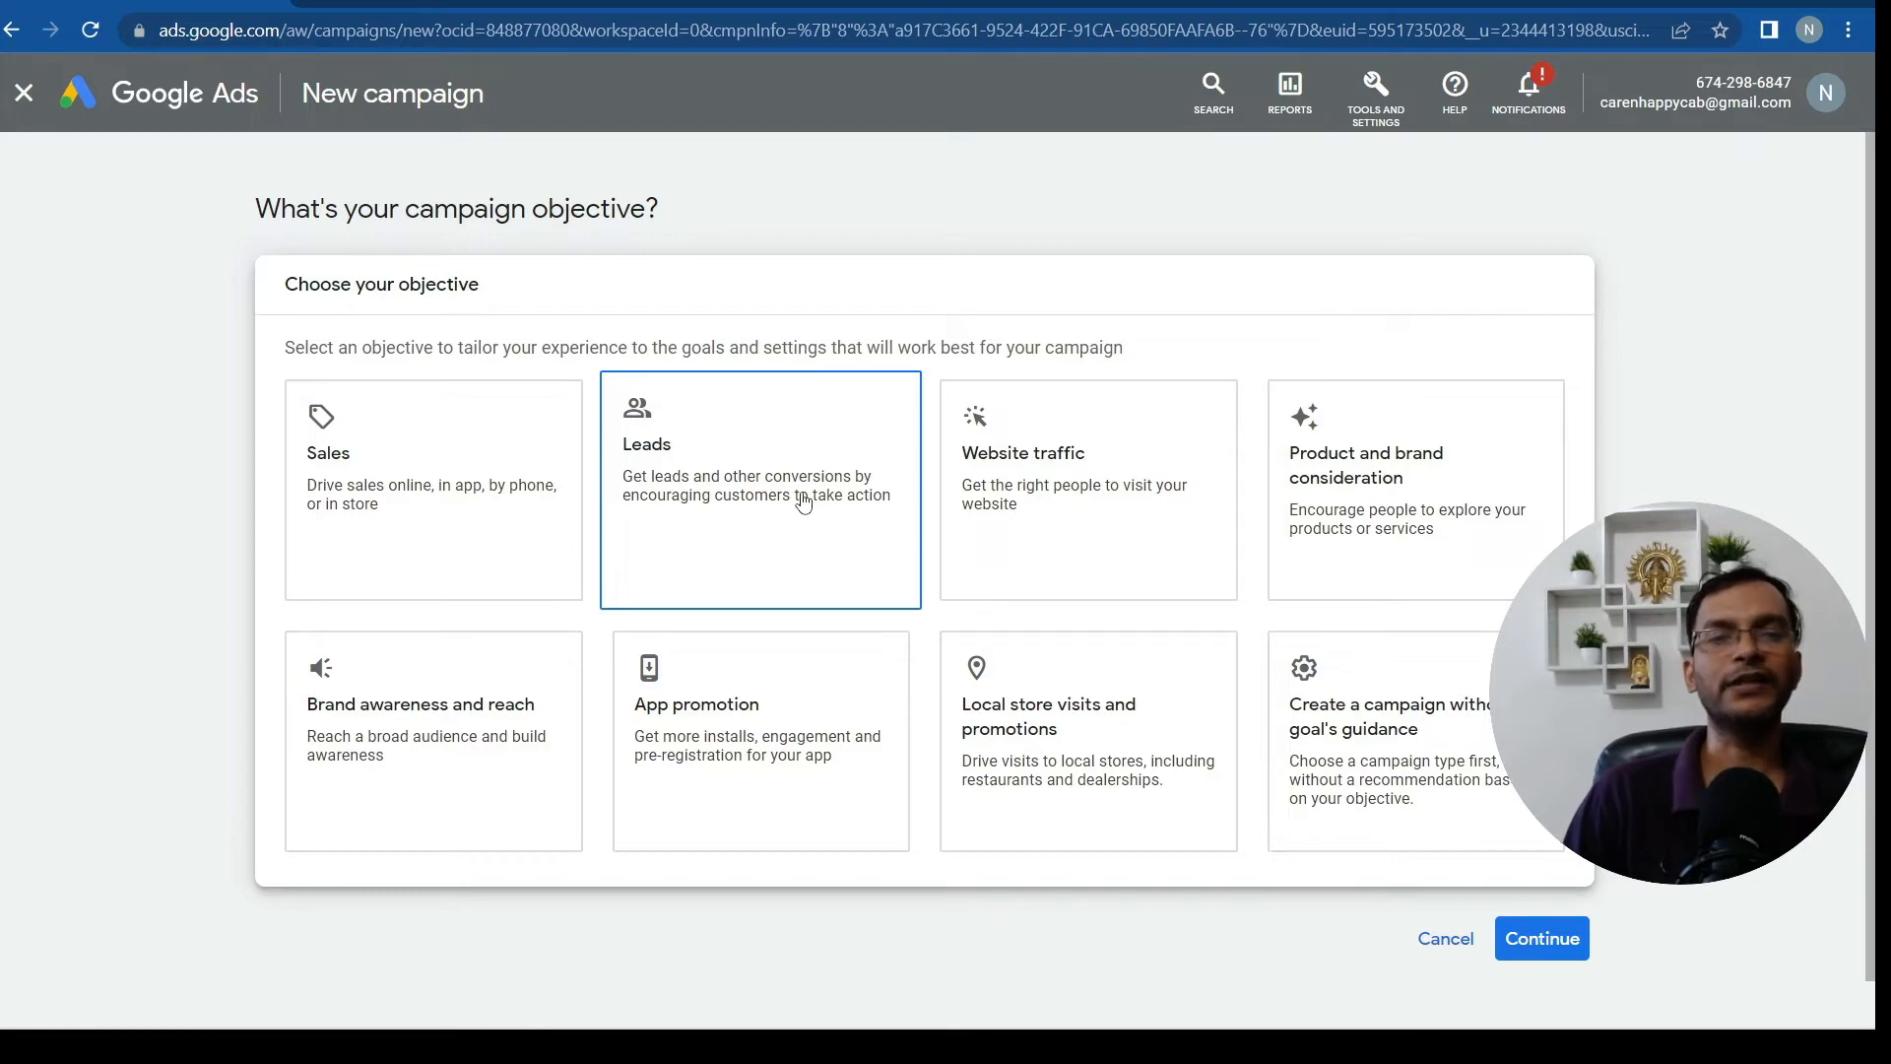
Choose Leads as the objective with Phone call leads as conversion goal, and continue
{"action": "left_click", "coordinate": [709, 497]}
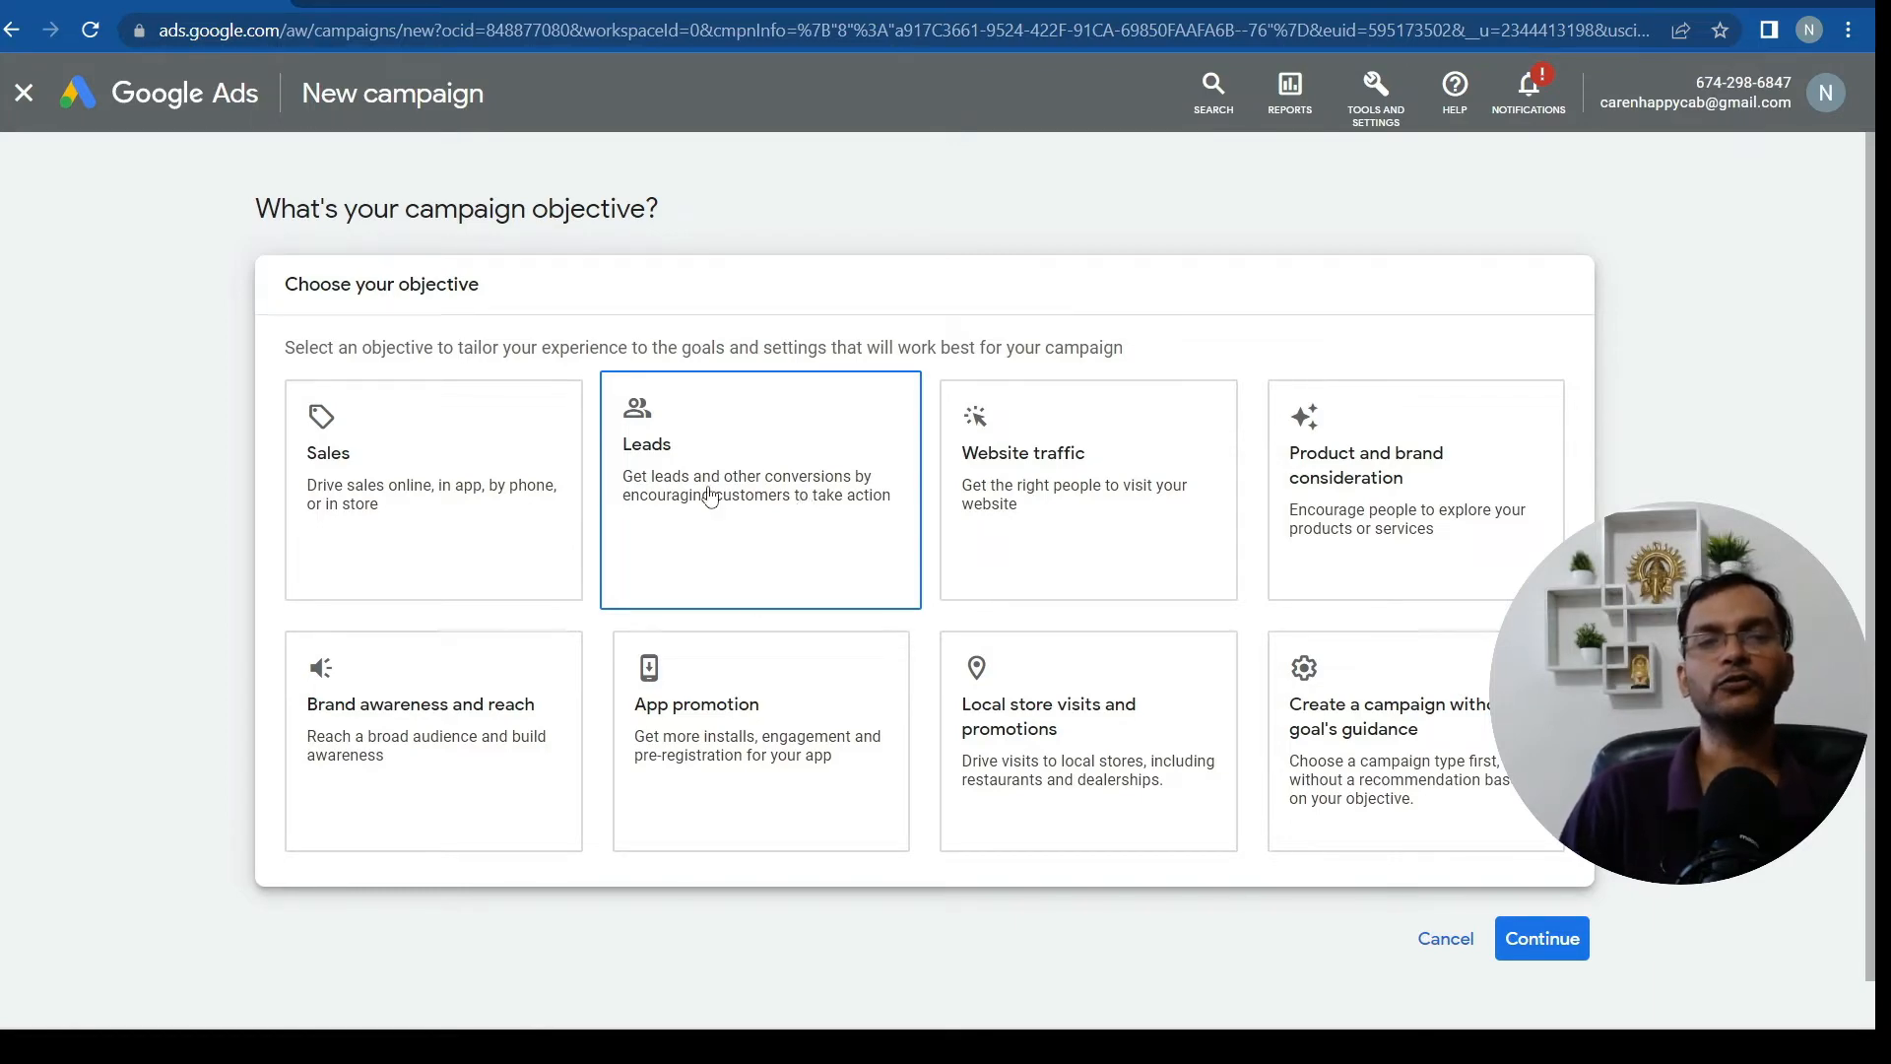
{"action": "scroll", "coordinate": [709, 497], "scroll_direction": "down", "scroll_amount": 4}
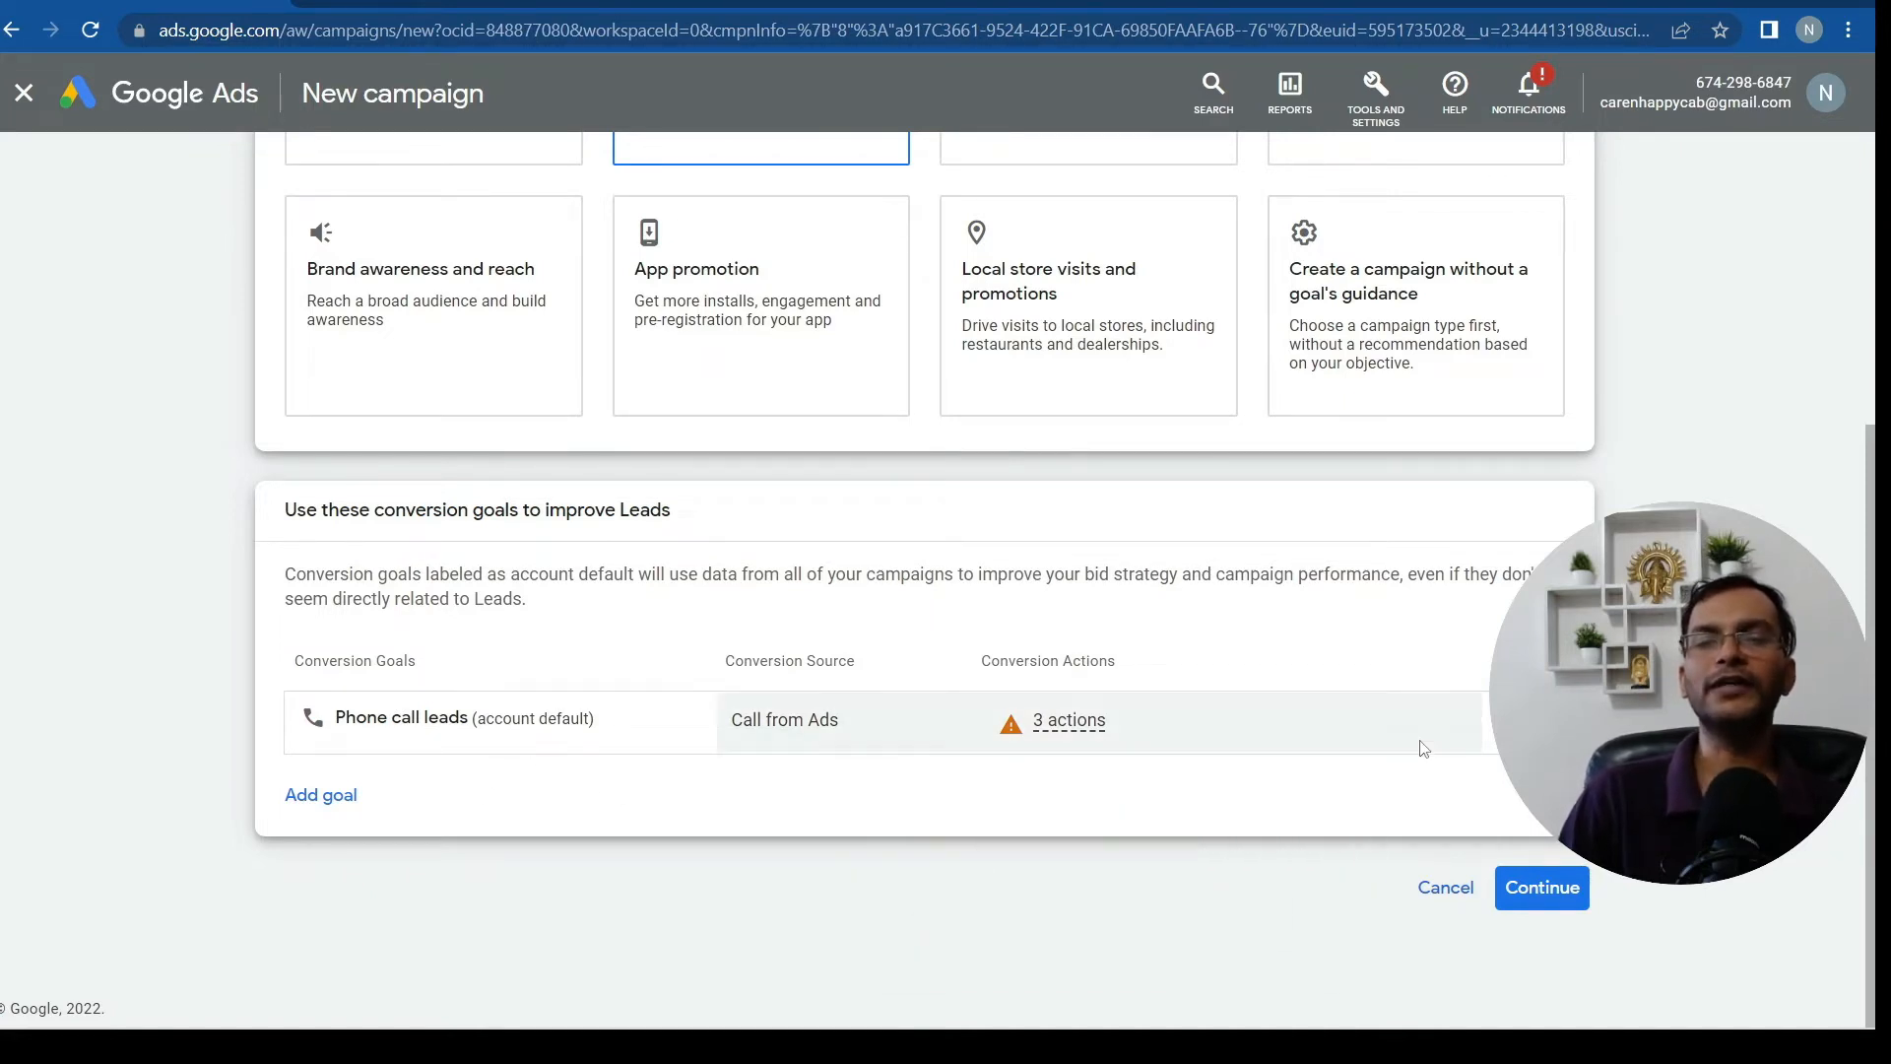
{"action": "mouse_move", "coordinate": [1423, 747]}
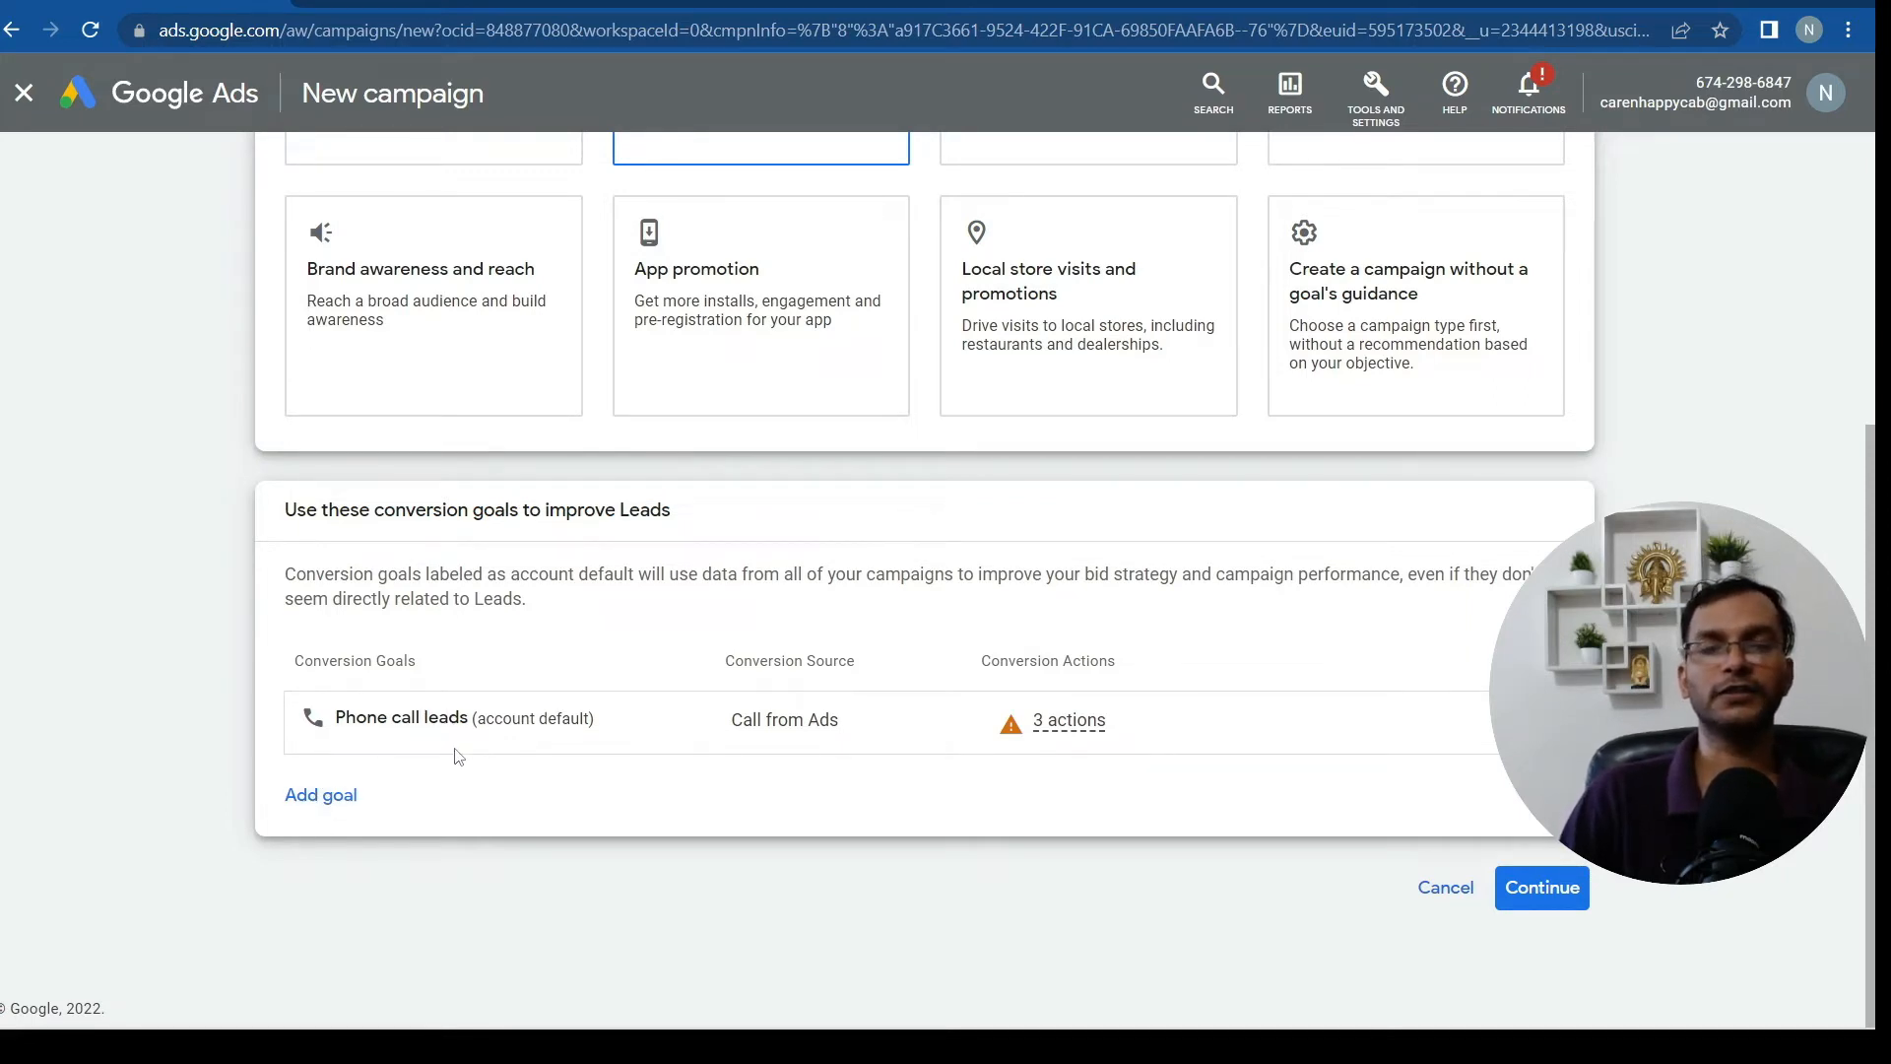
{"action": "left_click", "coordinate": [1551, 899]}
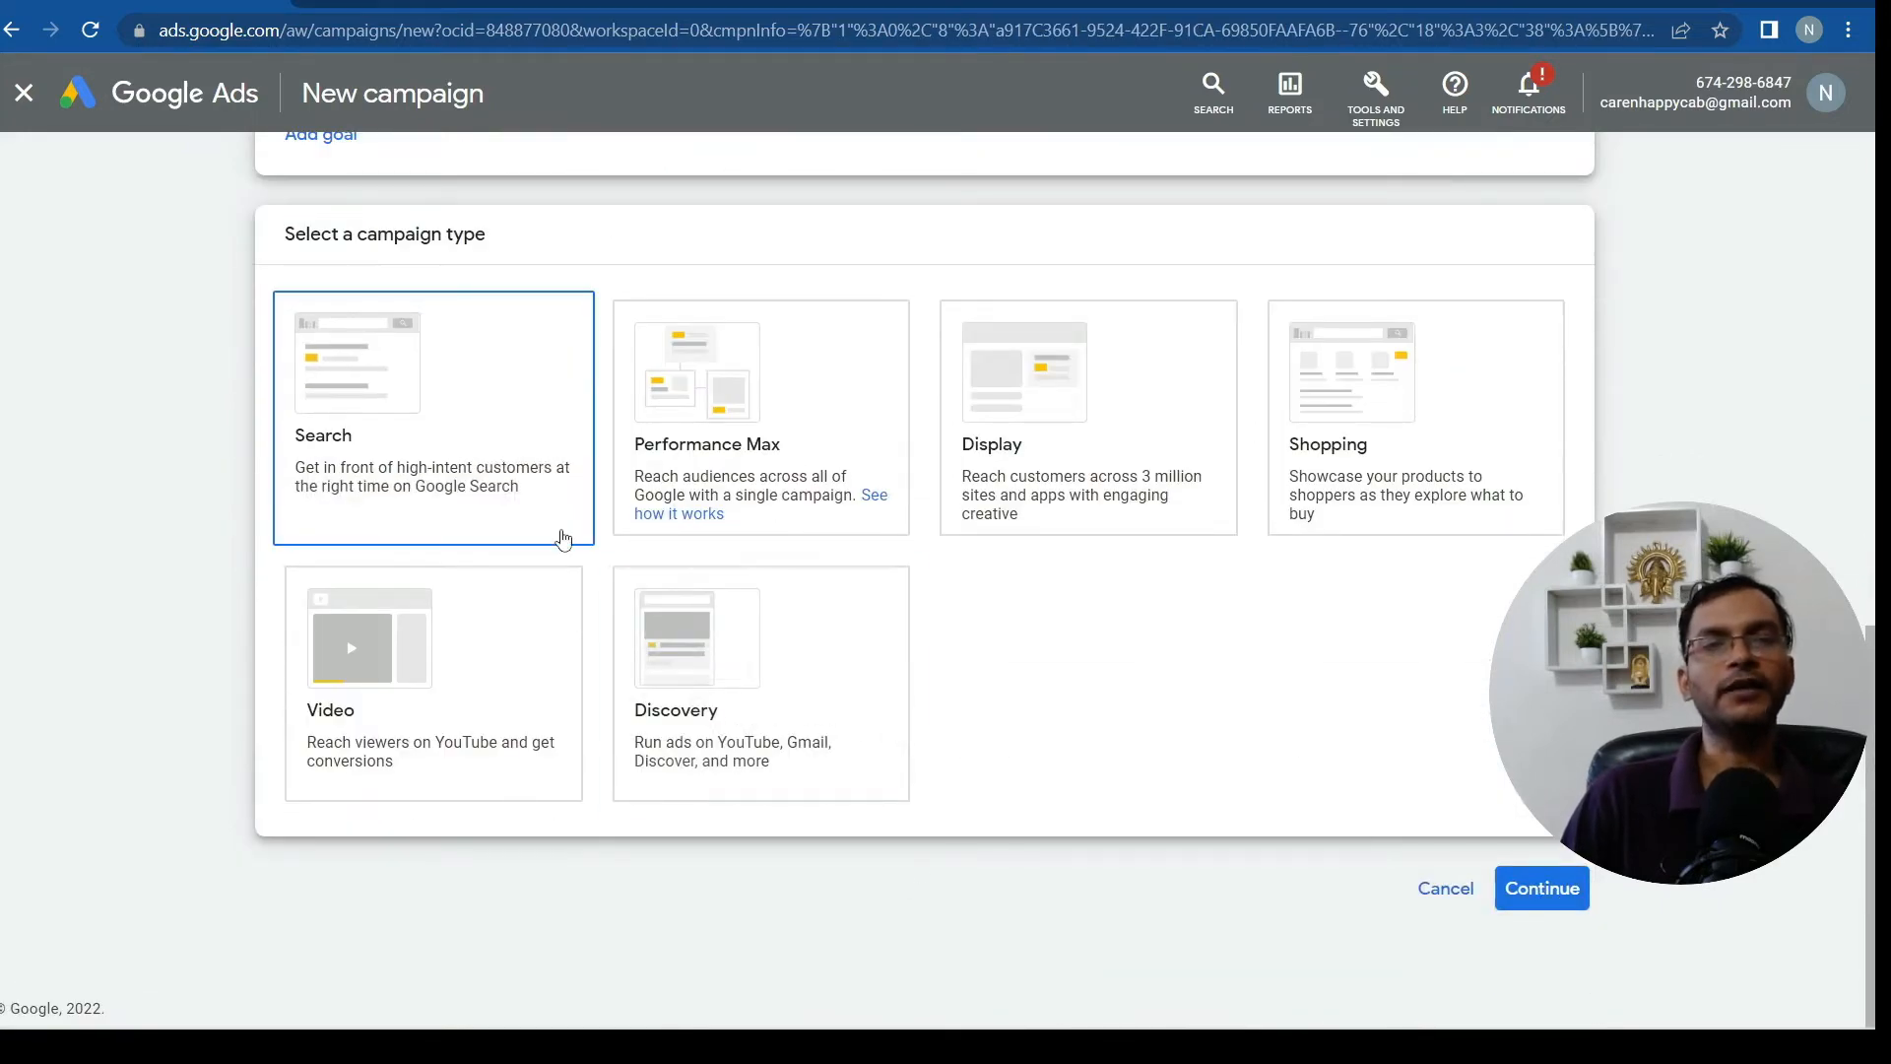
Pick Search as the campaign type, revealing goal options and the name Leads-Search-8
{"action": "left_click", "coordinate": [389, 315]}
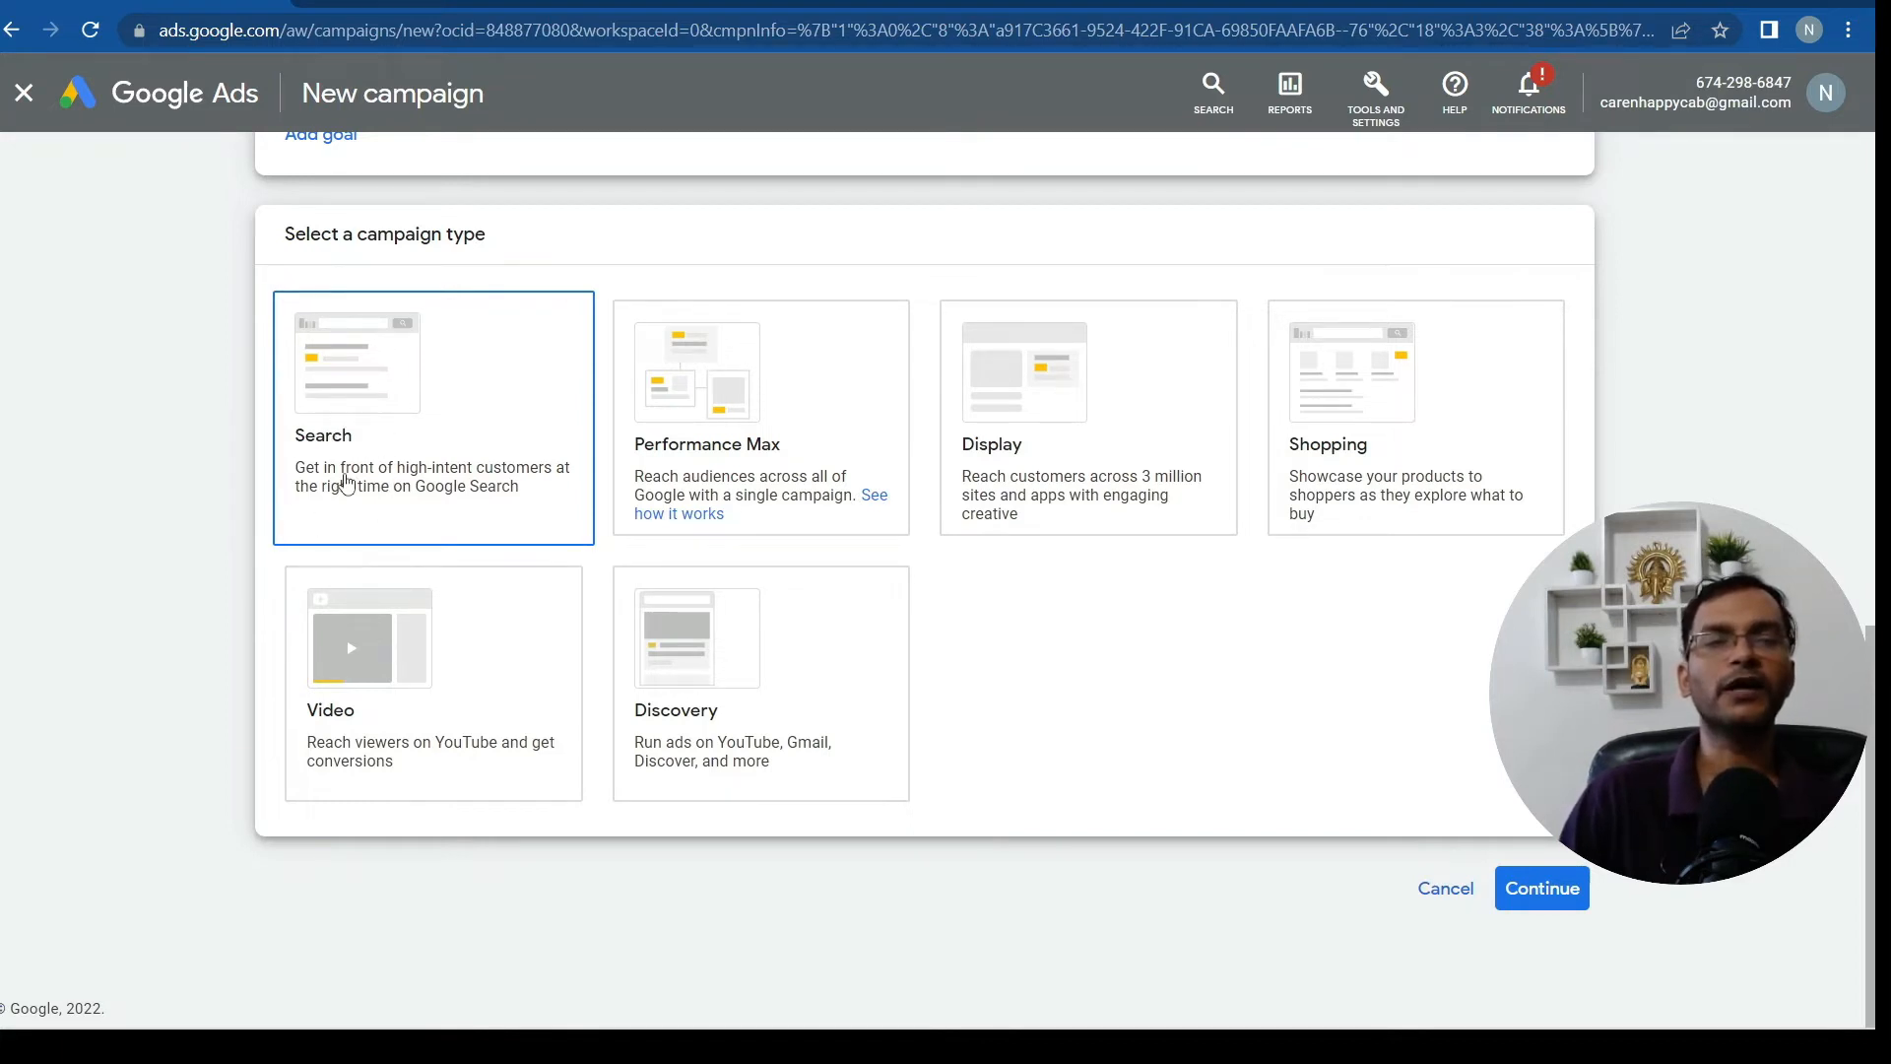
{"action": "left_click", "coordinate": [391, 504]}
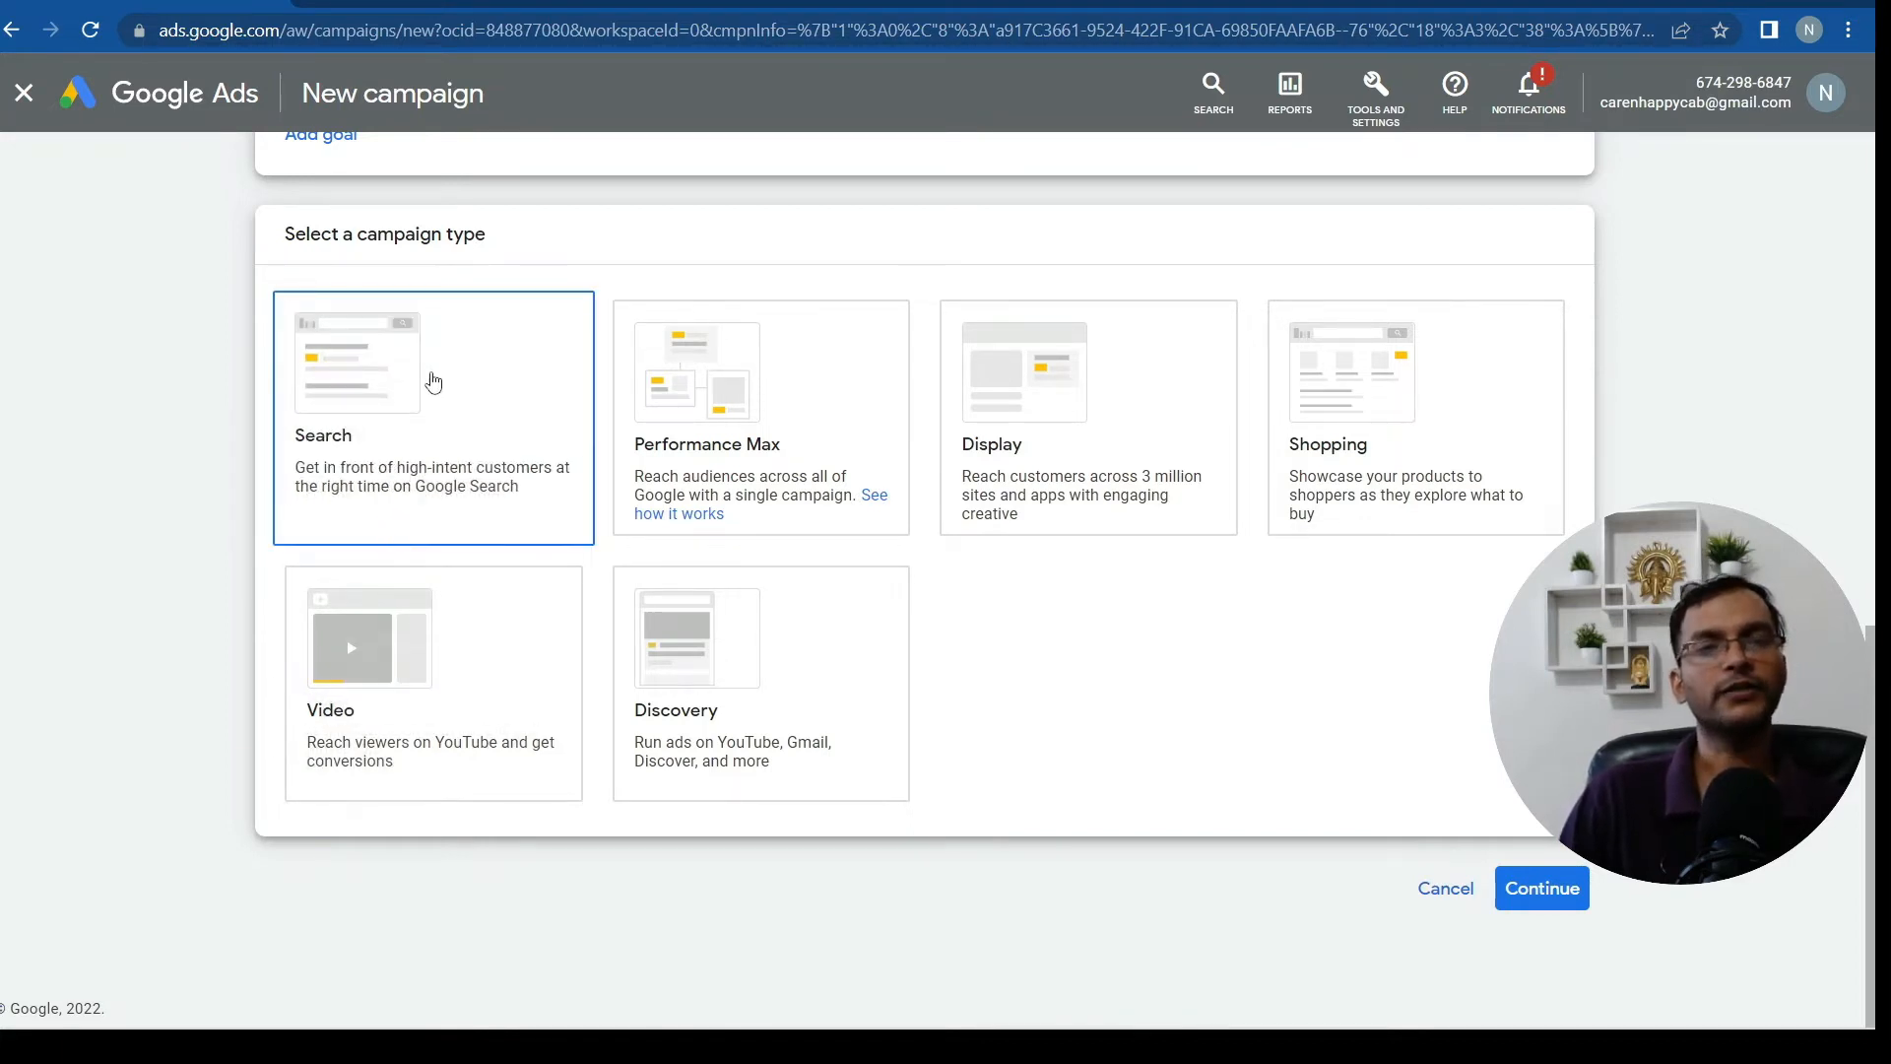
{"action": "left_click", "coordinate": [497, 436]}
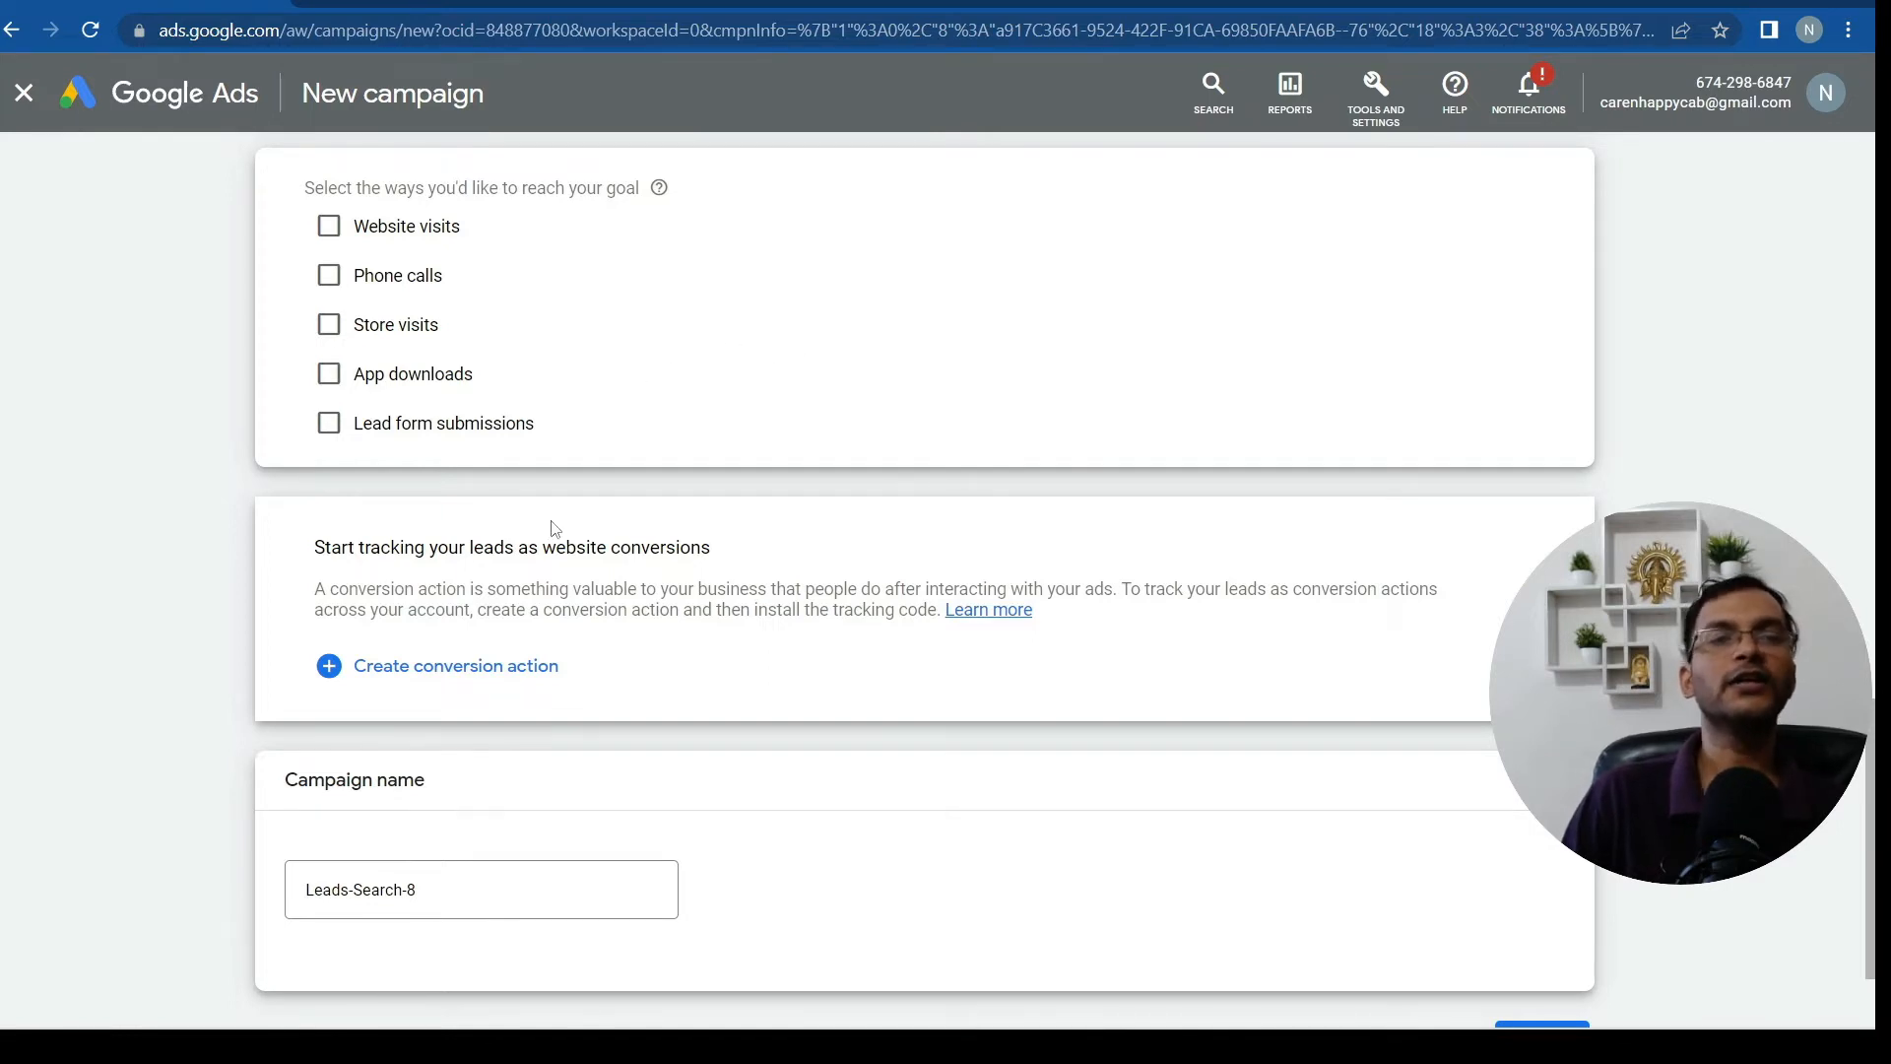
{"action": "left_click", "coordinate": [325, 230]}
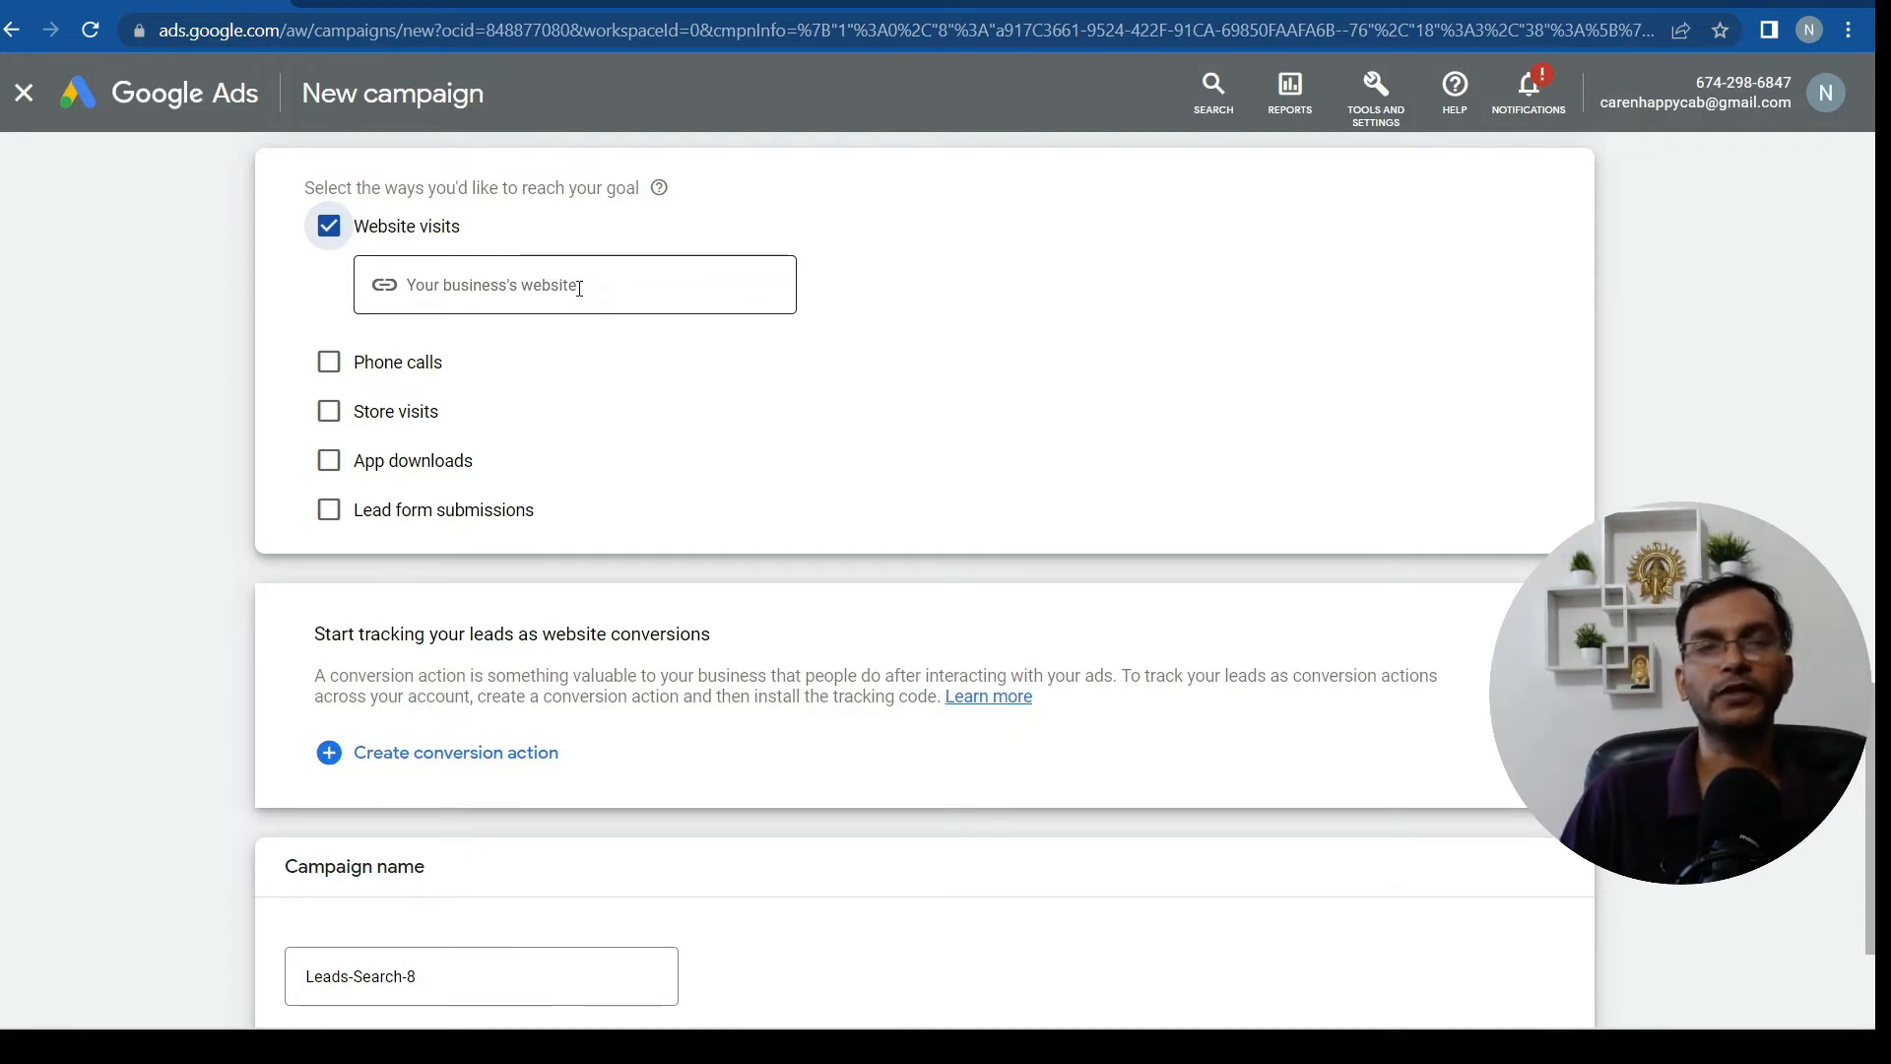
{"action": "left_click", "coordinate": [528, 283]}
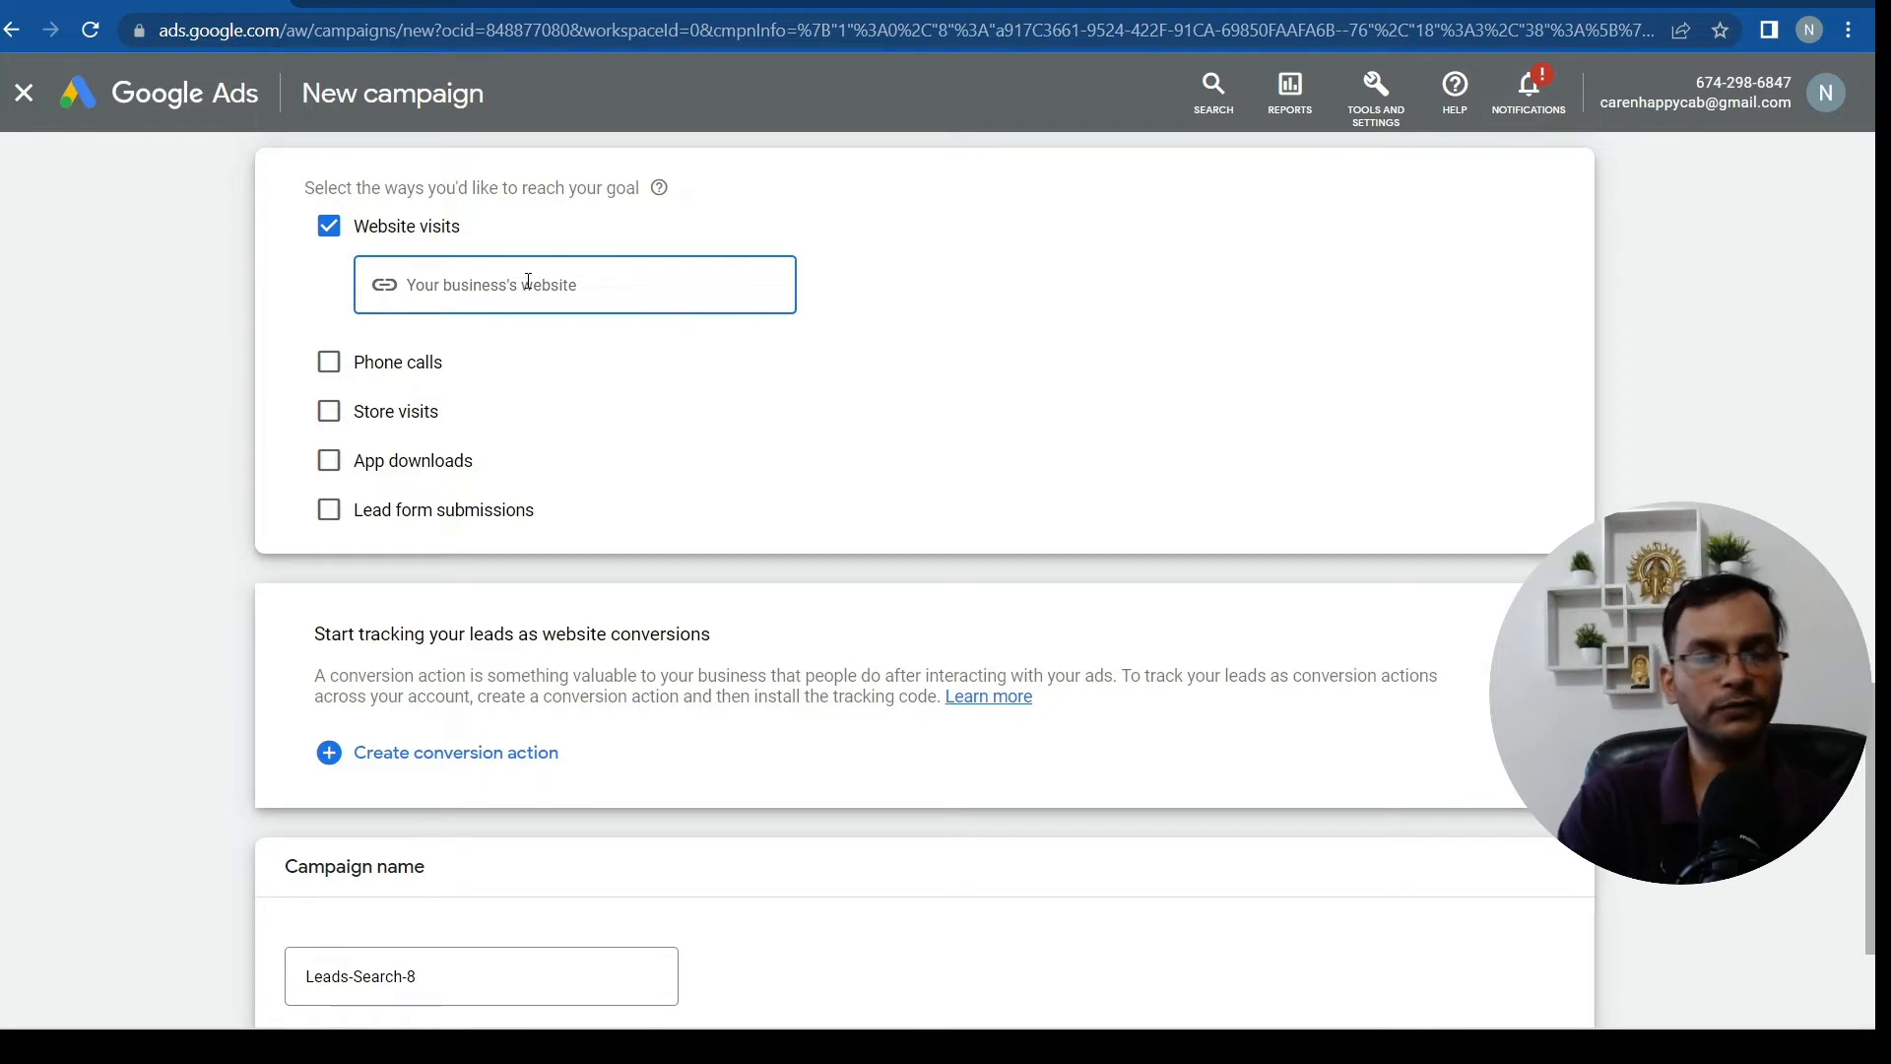
{"action": "type", "text": "www."}
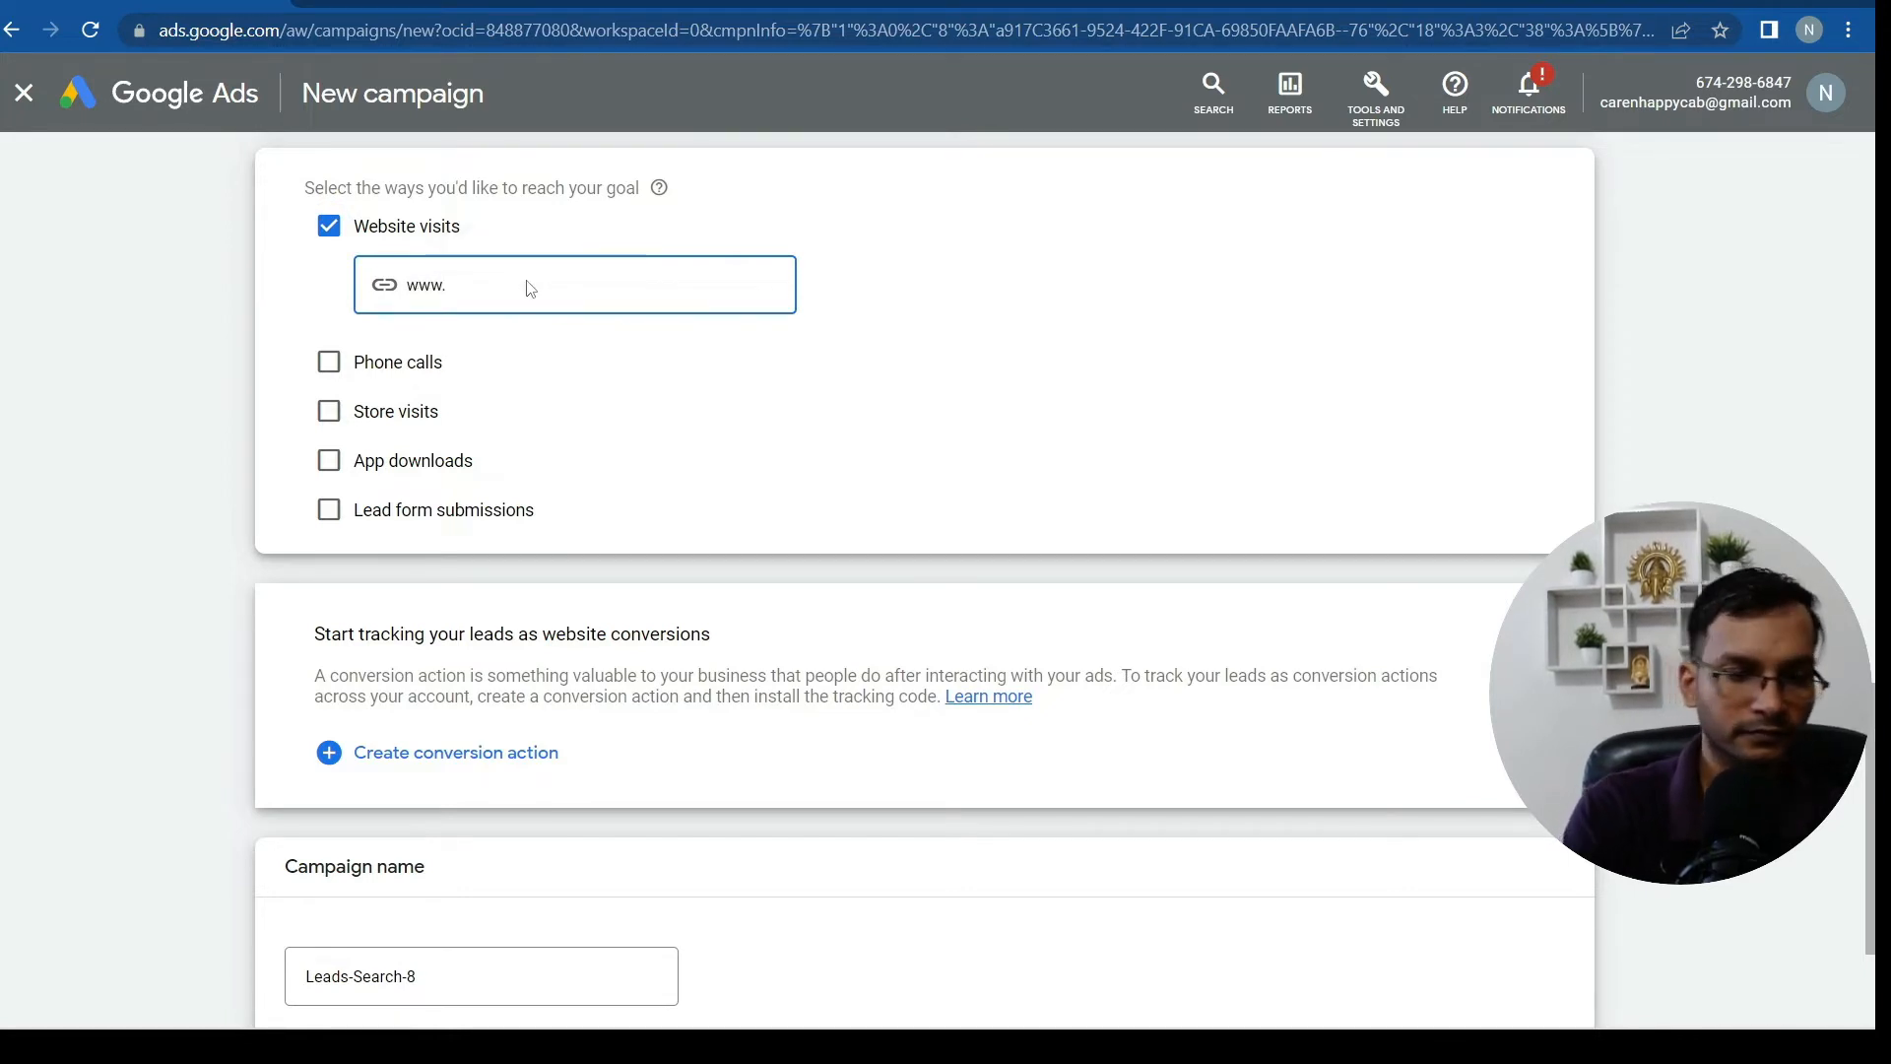
{"action": "type", "text": "caren"}
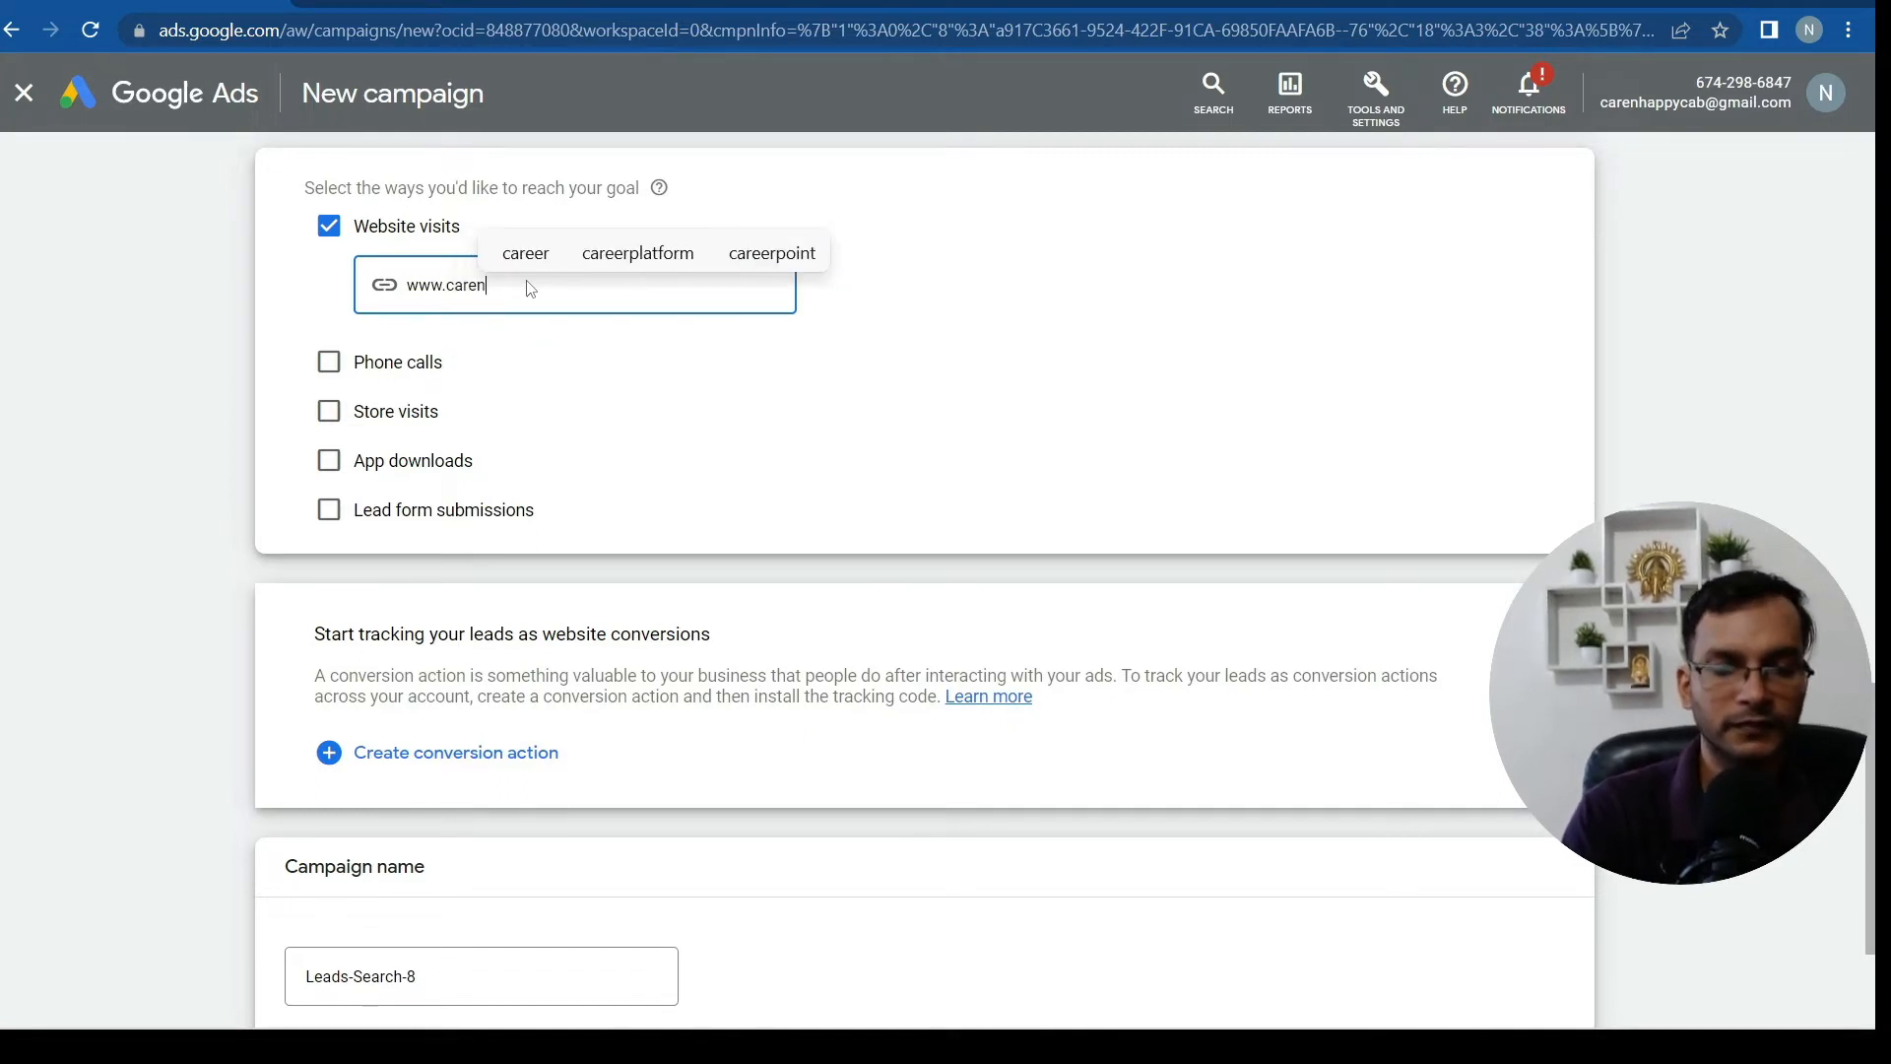
{"action": "type", "text": "happ"}
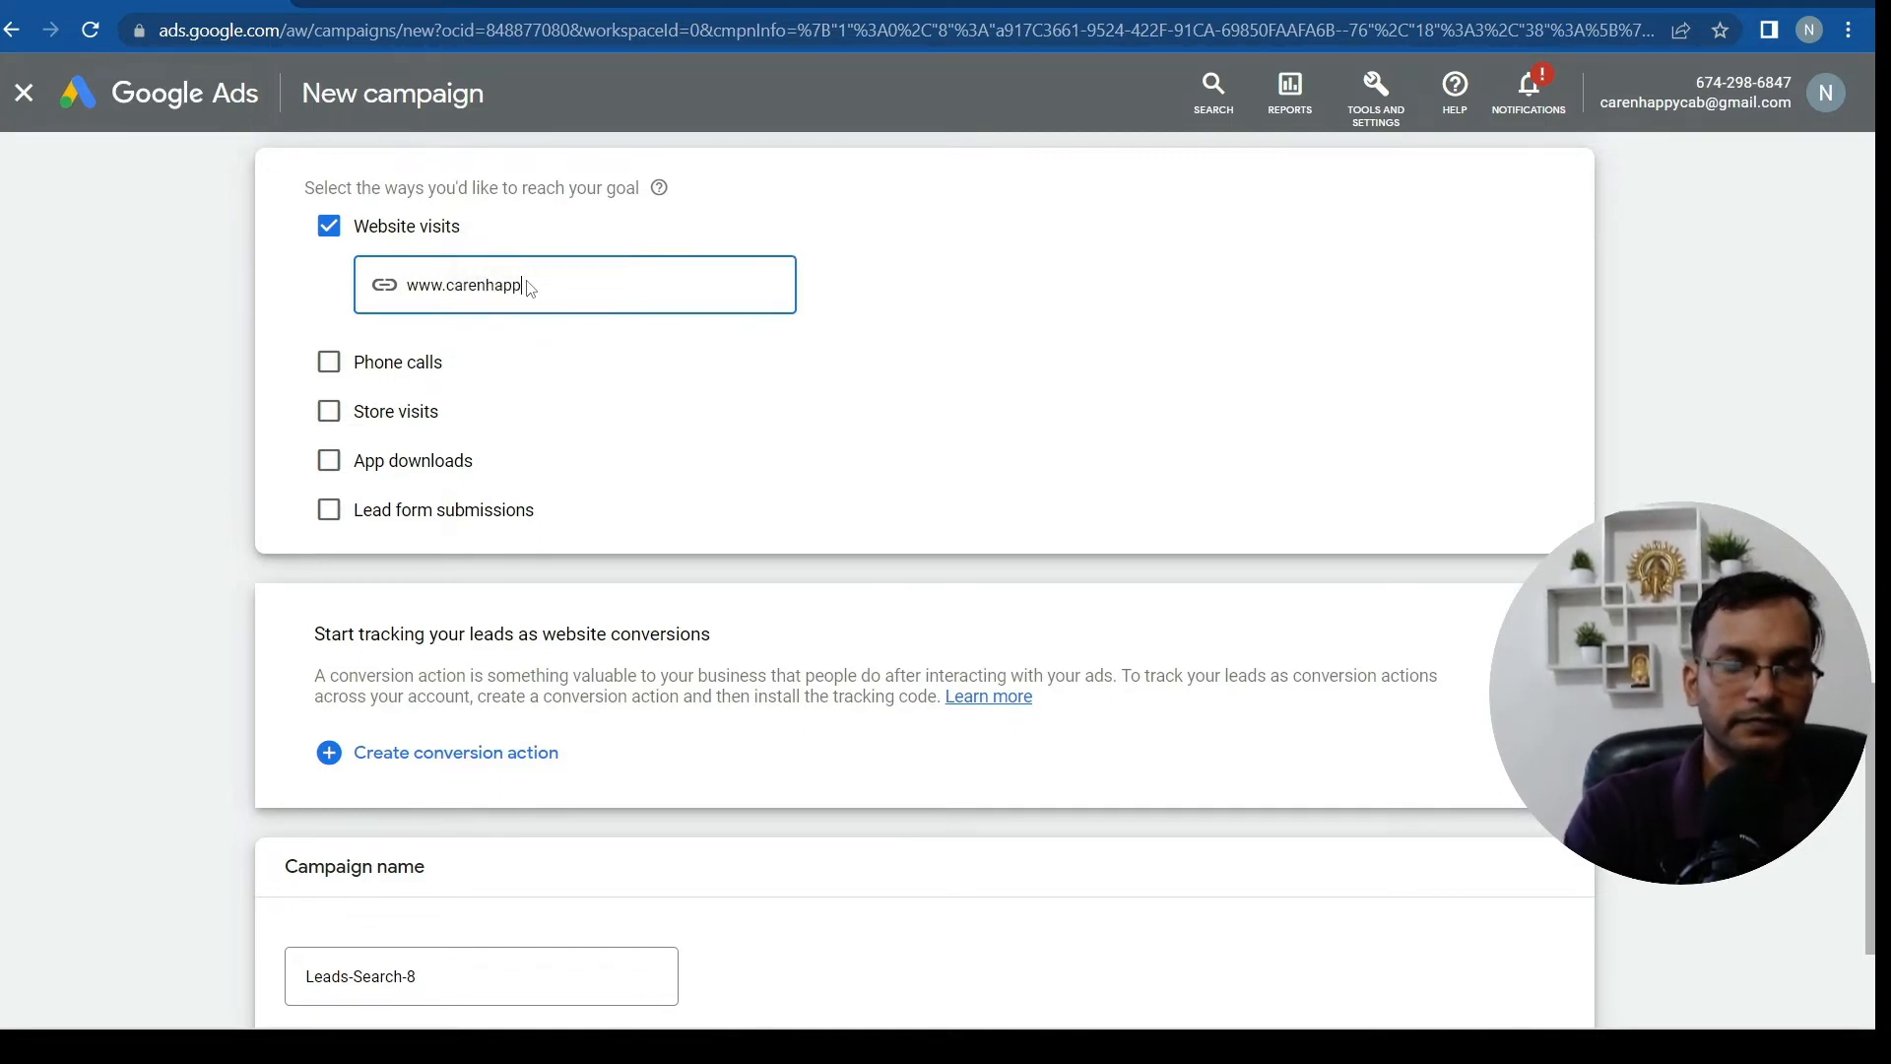
{"action": "type", "text": "y"}
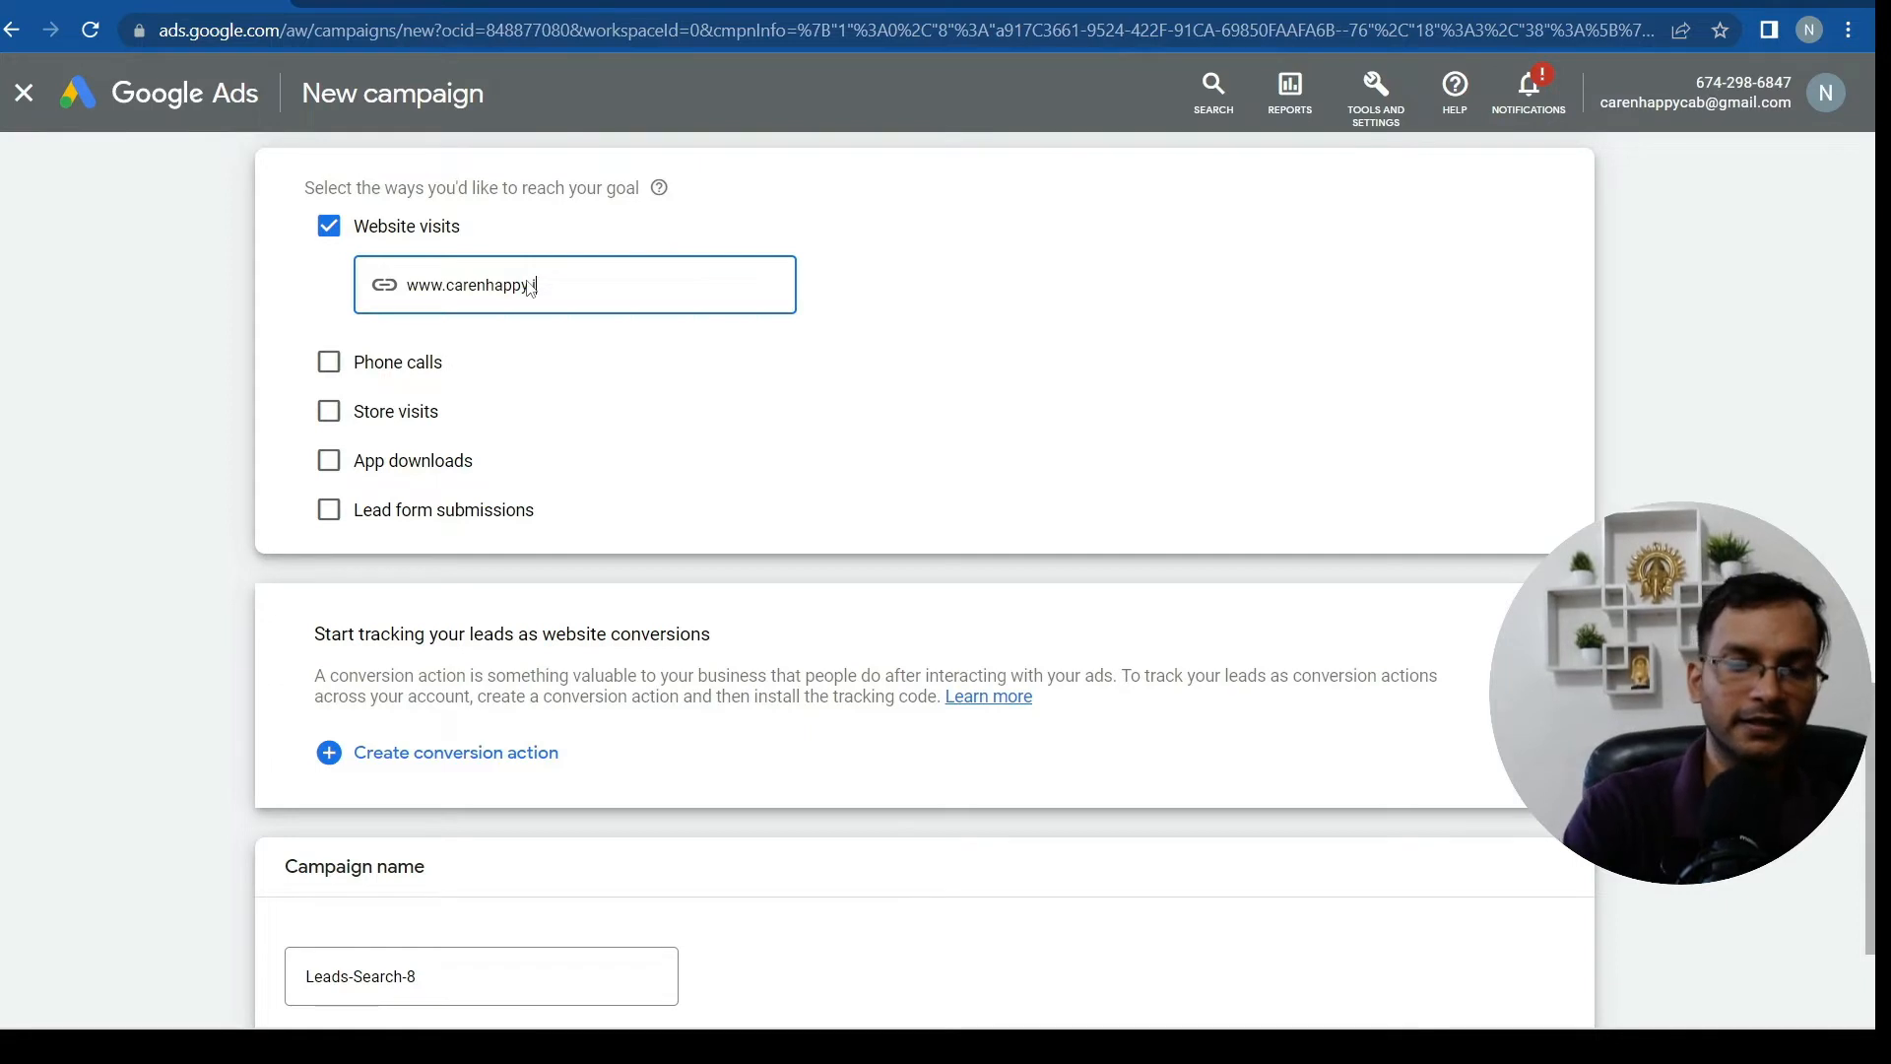
{"action": "type", "text": ".in"}
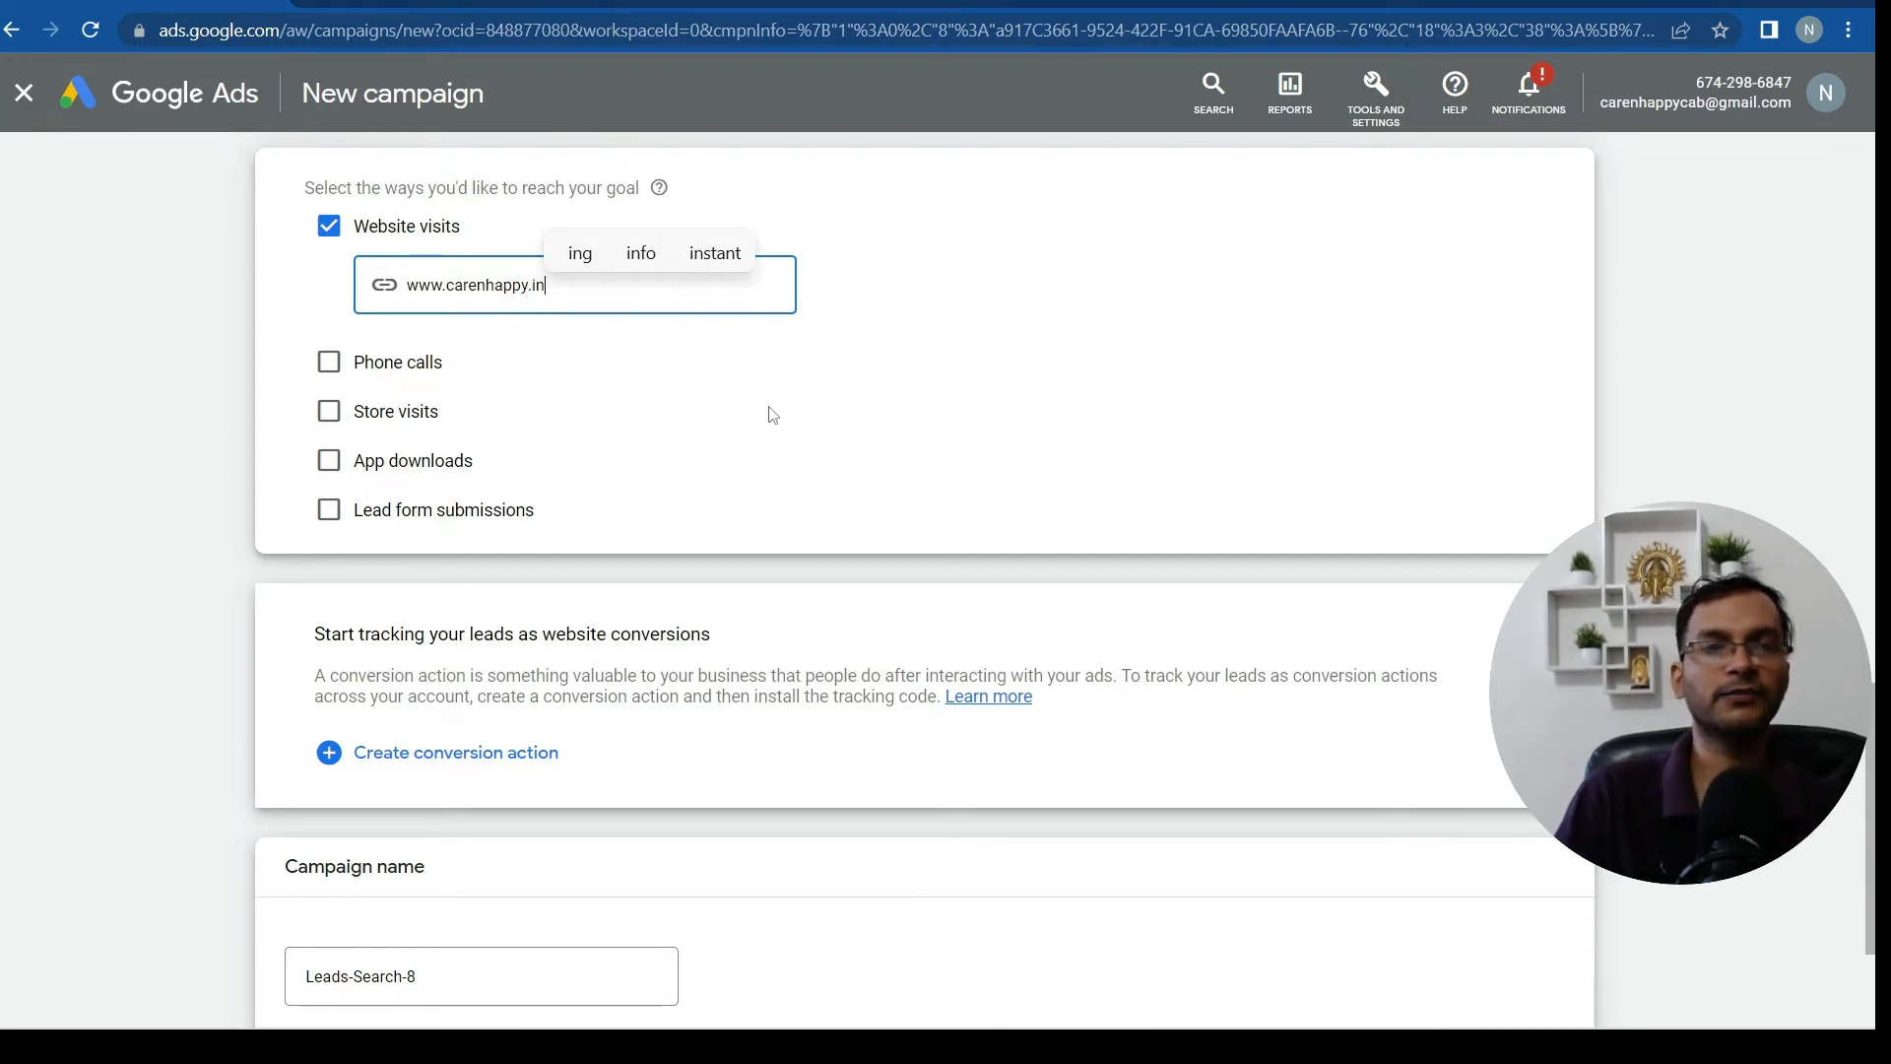
{"action": "left_click", "coordinate": [773, 415]}
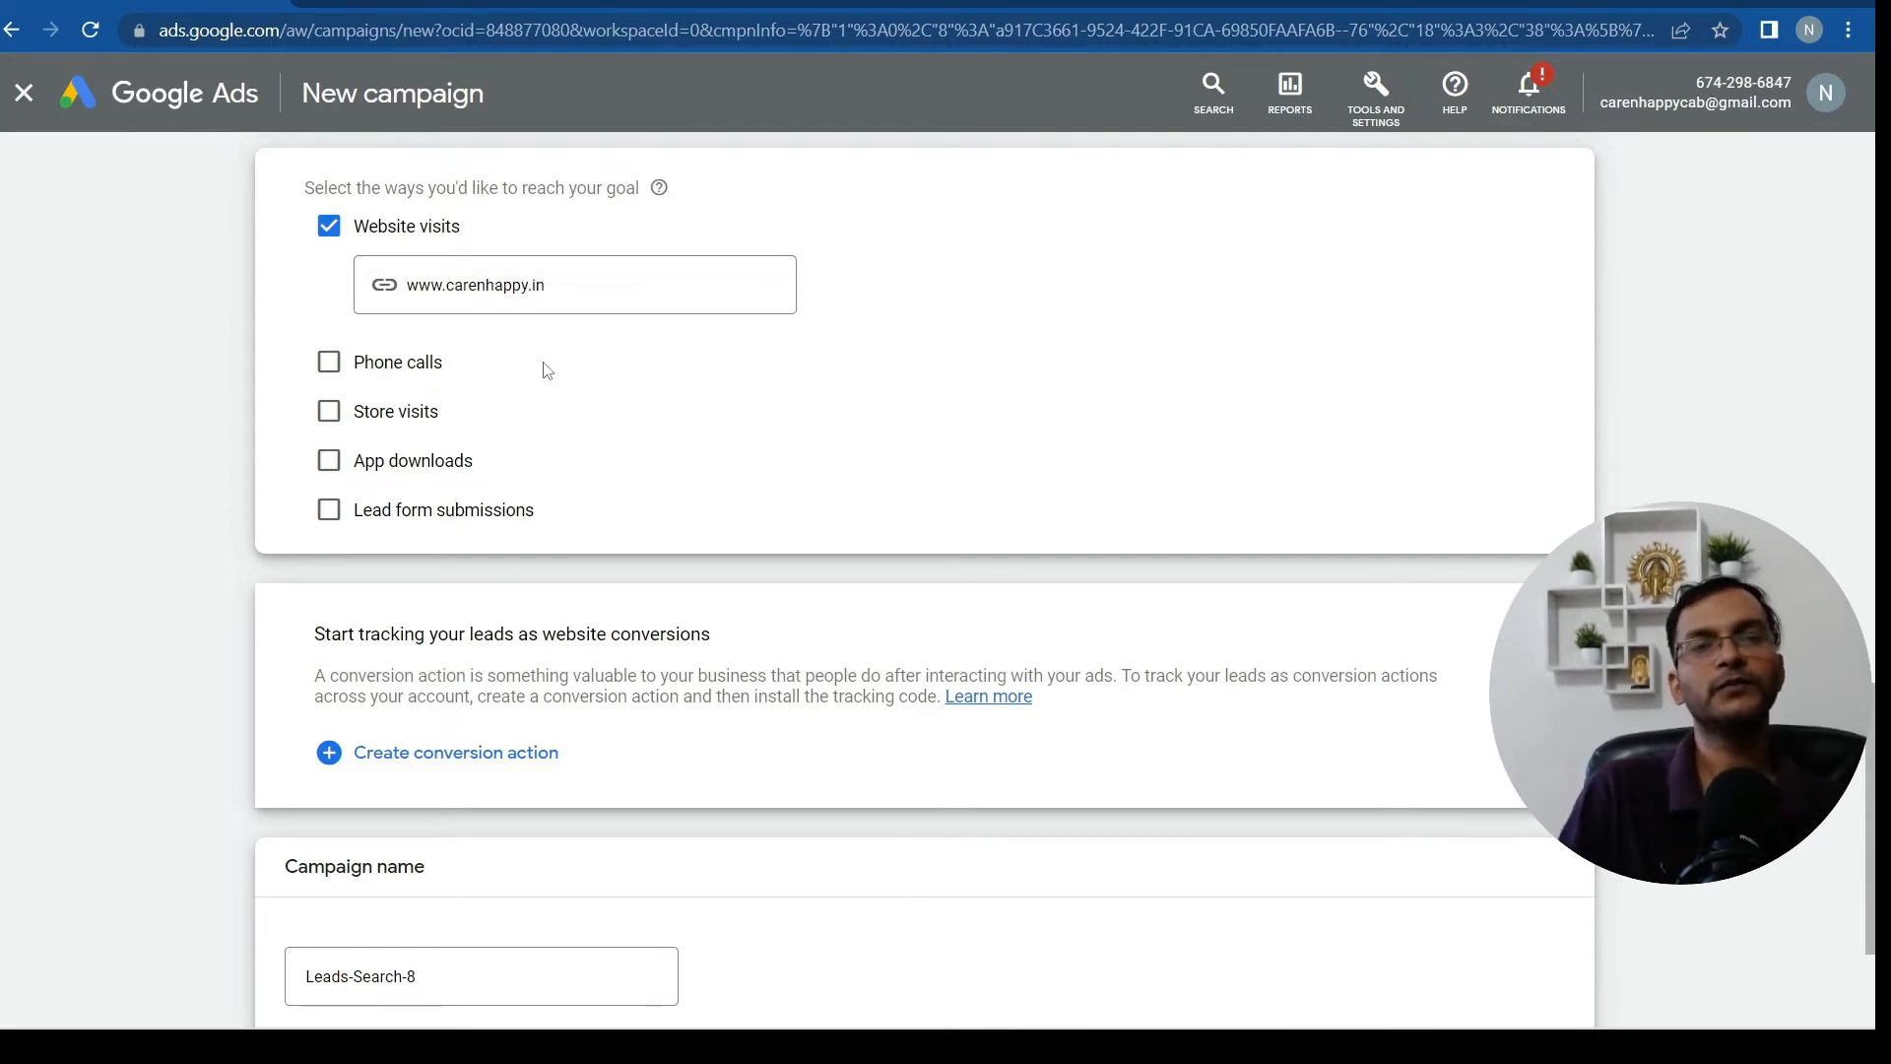
{"action": "left_click", "coordinate": [329, 362]}
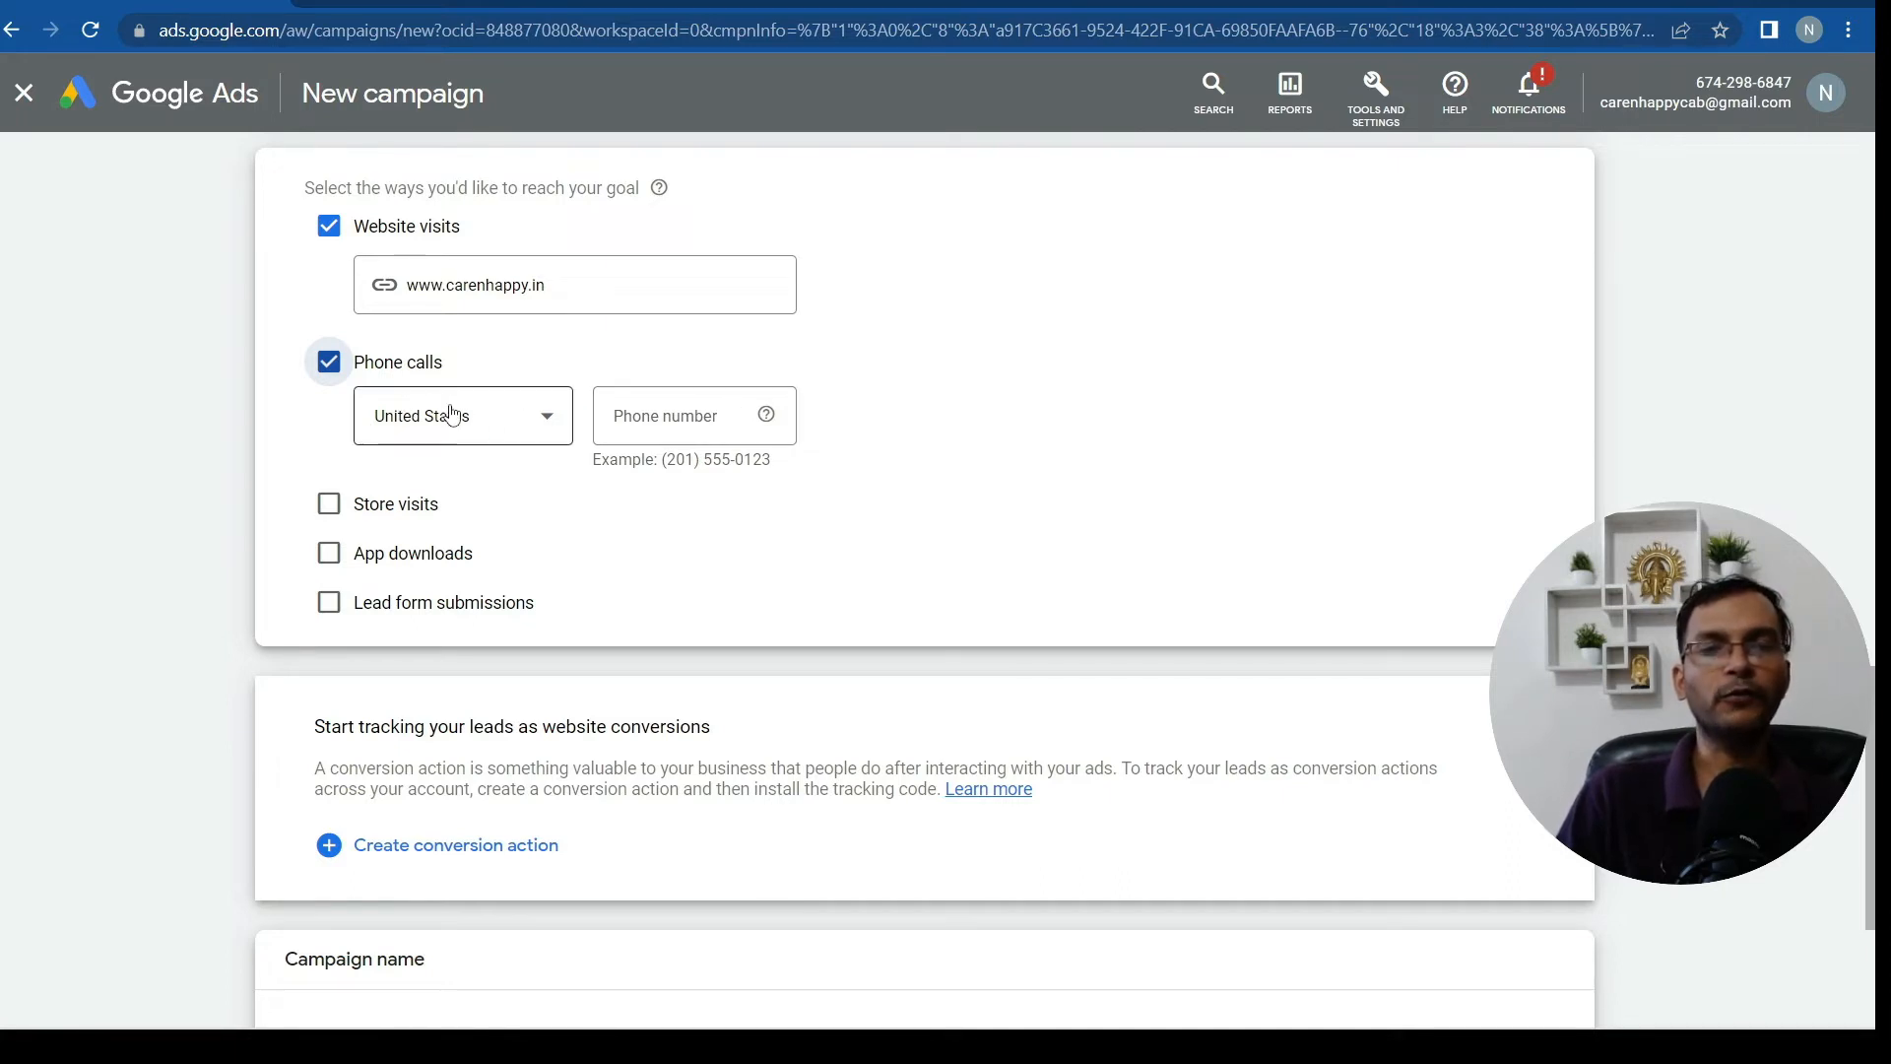
Set the Phone calls country to India
{"action": "left_click", "coordinate": [523, 418]}
{"action": "scroll", "coordinate": [678, 600], "scroll_direction": "down", "scroll_amount": 3}
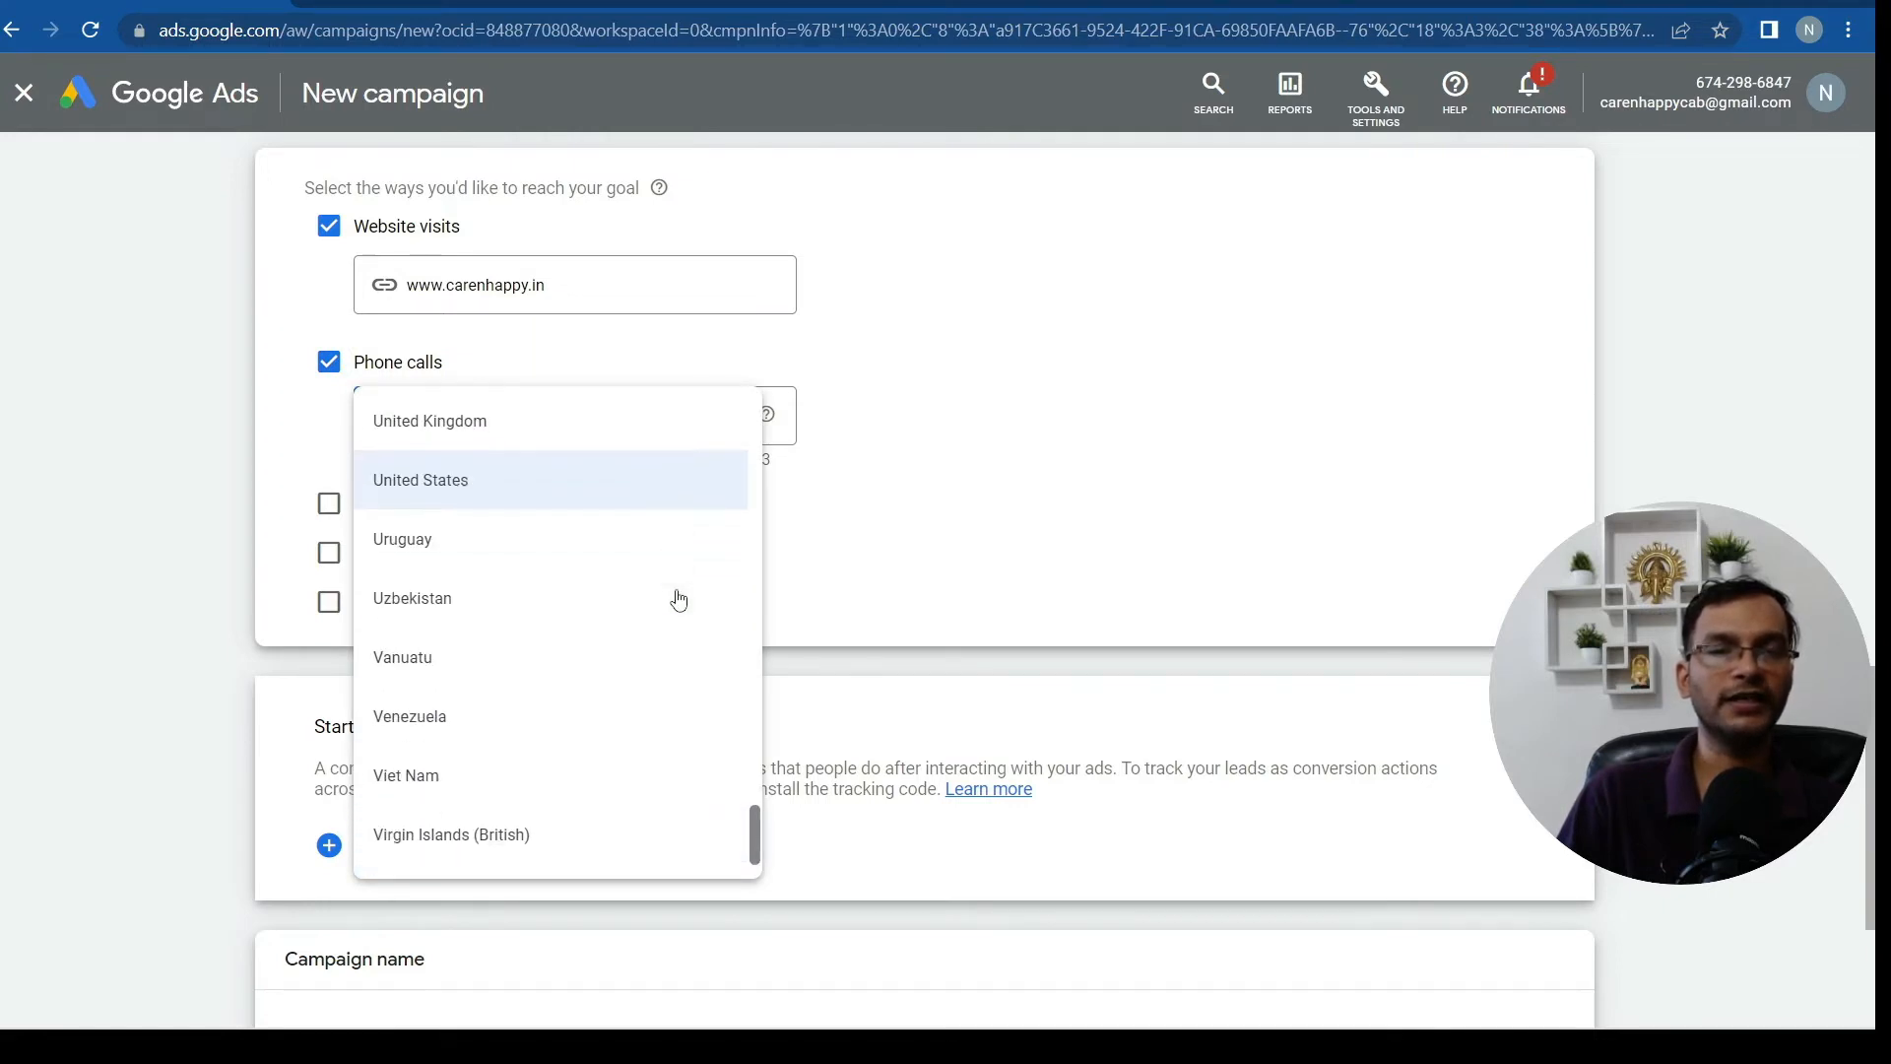
{"action": "scroll", "coordinate": [684, 542], "scroll_direction": "down", "scroll_amount": 3}
{"action": "scroll", "coordinate": [684, 543], "scroll_direction": "up", "scroll_amount": 20}
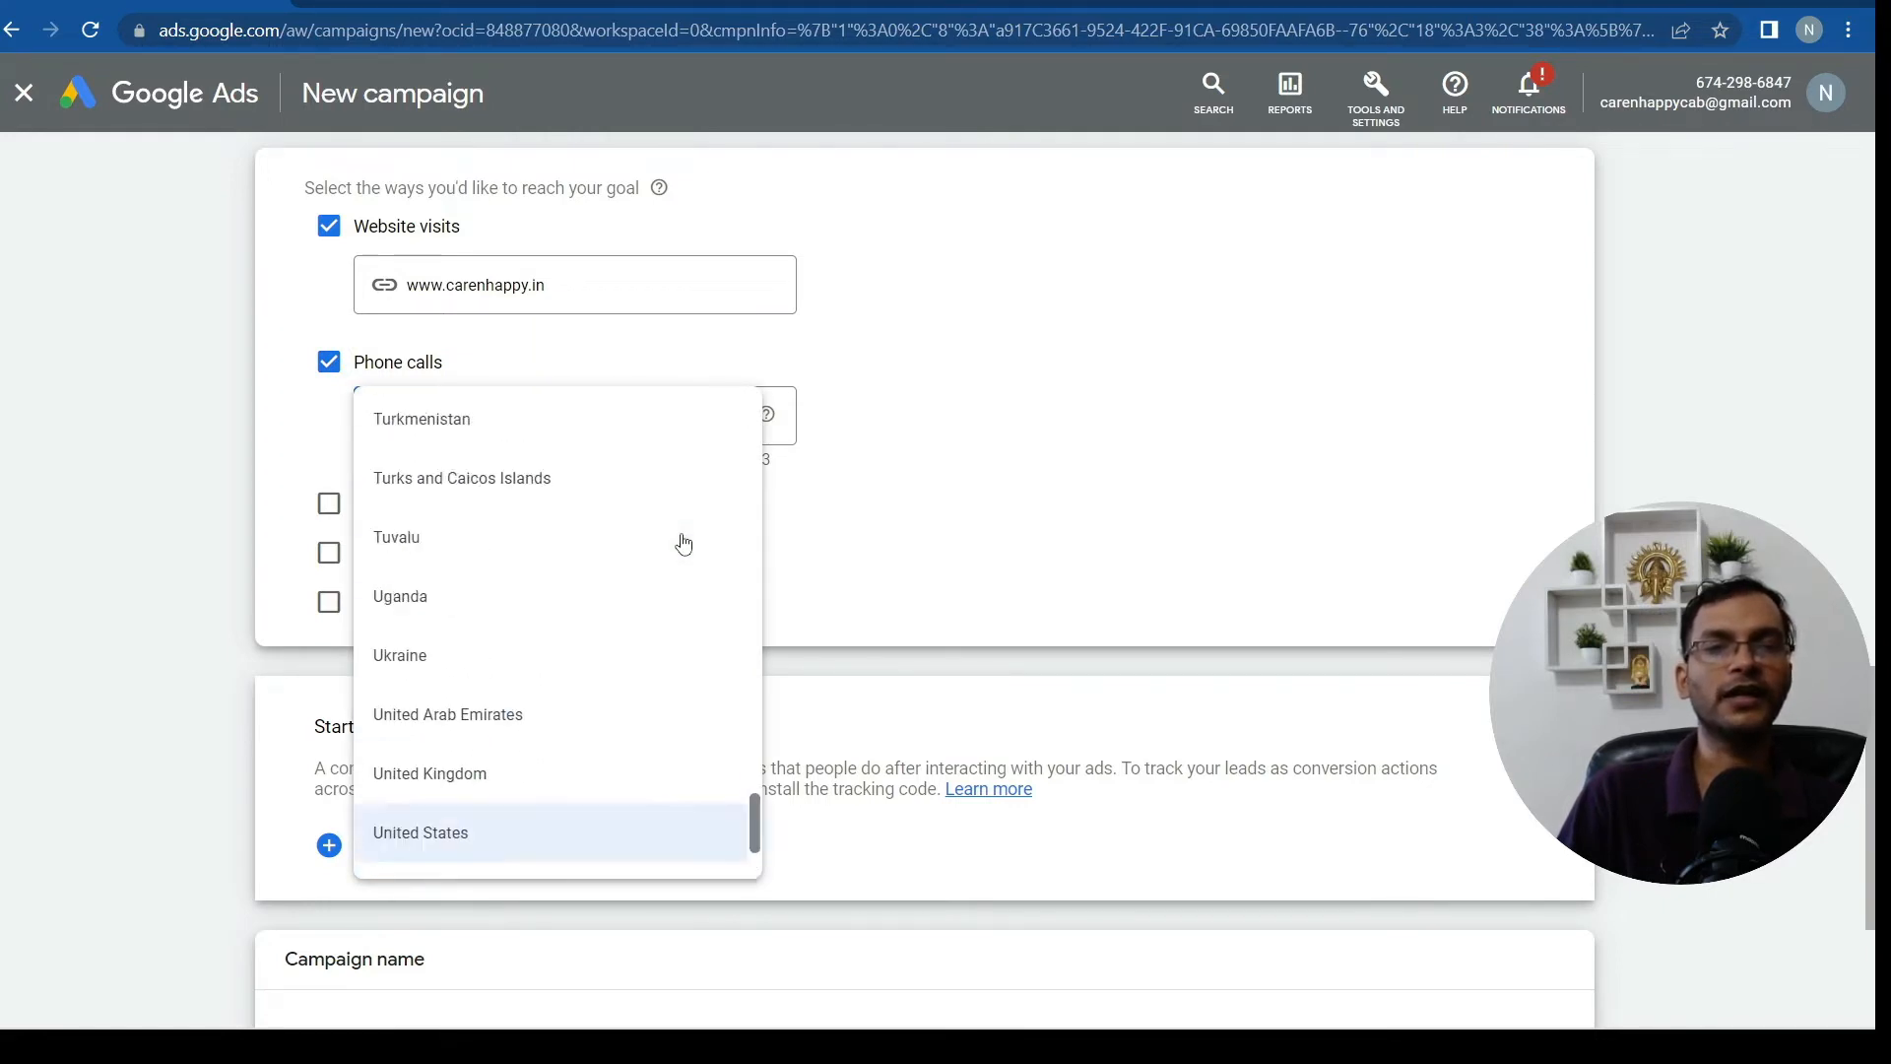
{"action": "scroll", "coordinate": [683, 543], "scroll_direction": "up", "scroll_amount": 15}
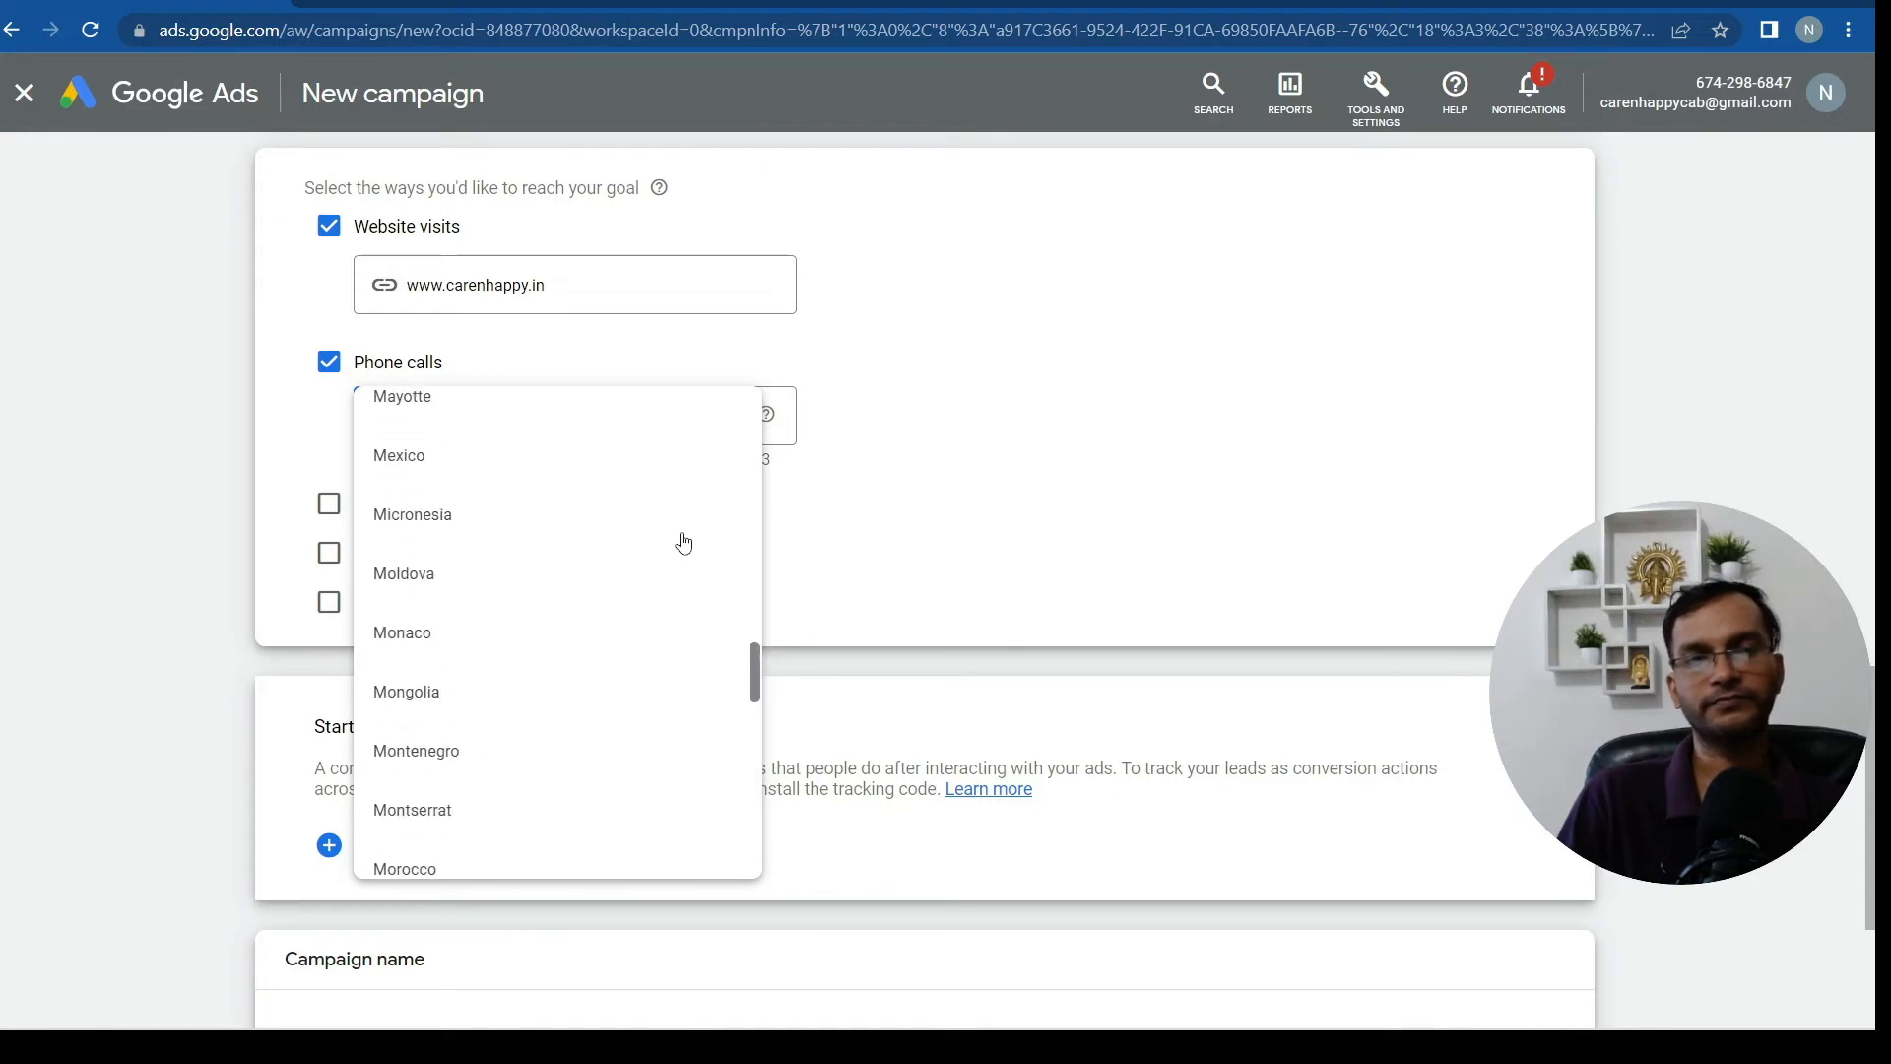
{"action": "scroll", "coordinate": [683, 542], "scroll_direction": "up", "scroll_amount": 15}
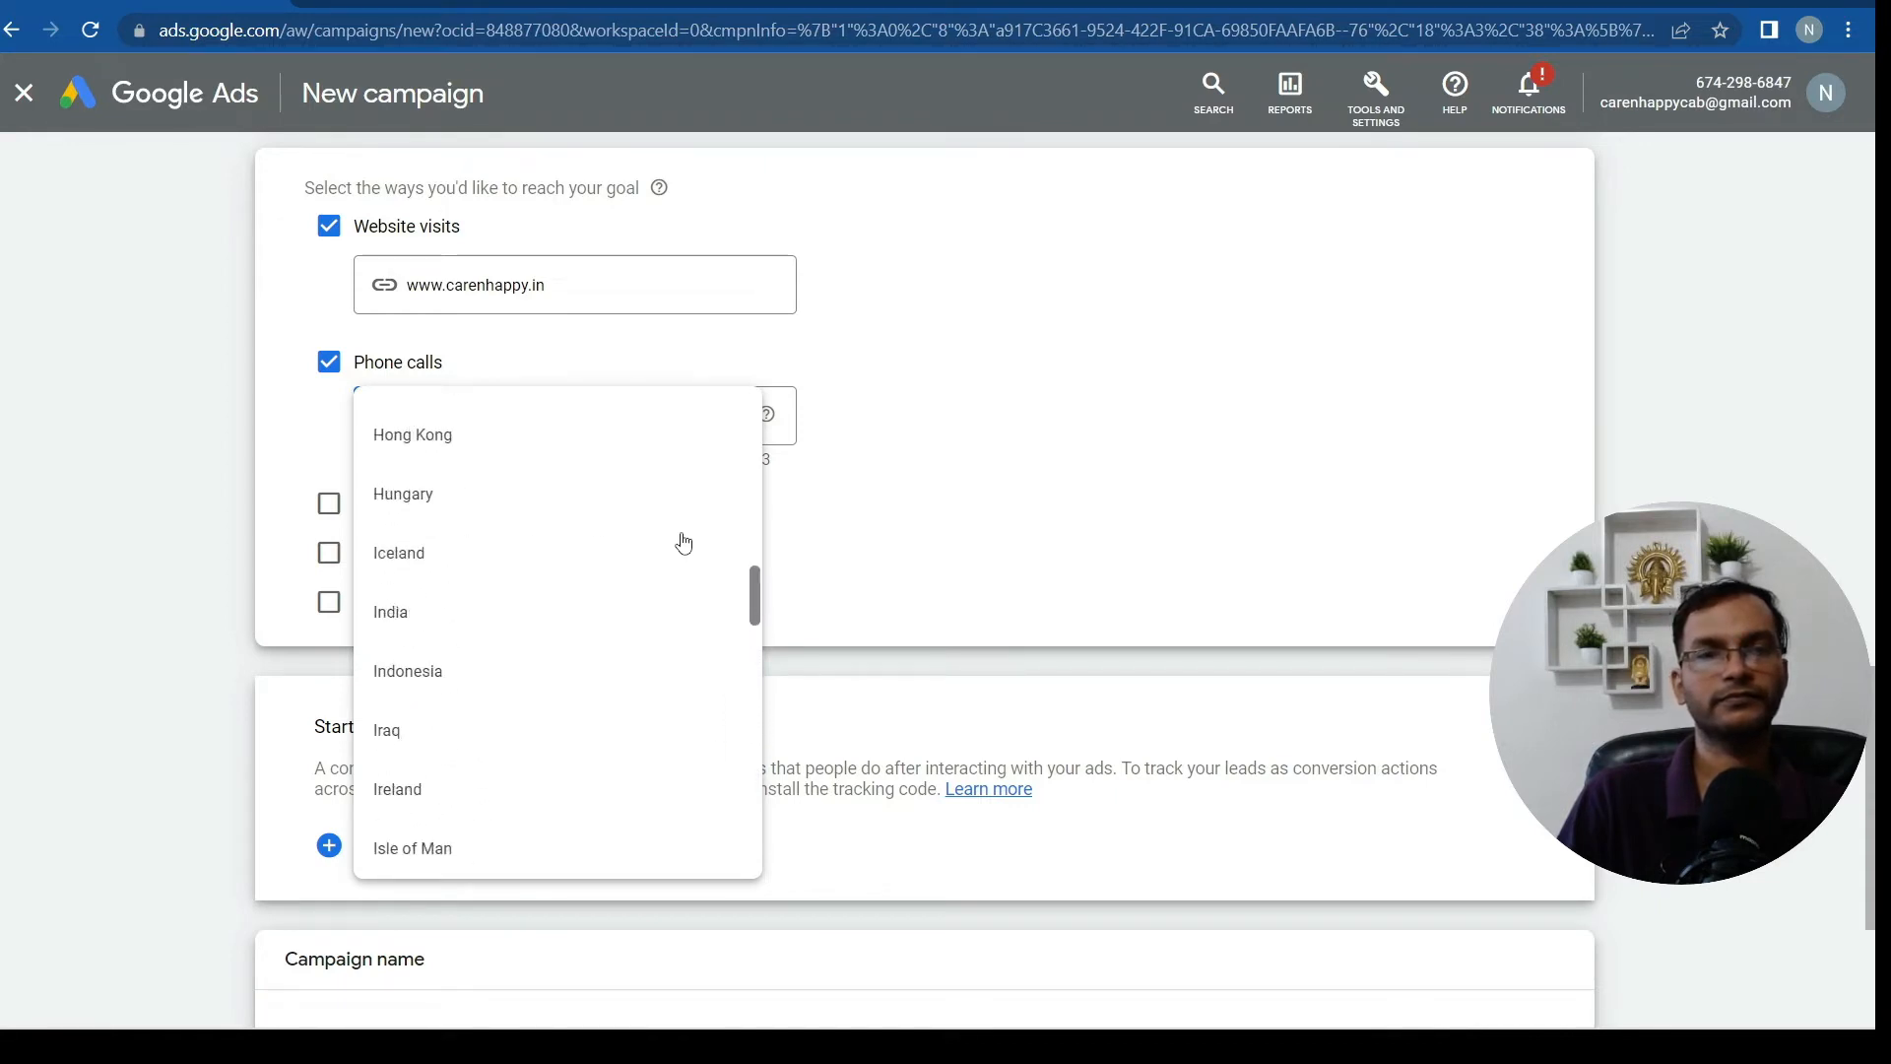
{"action": "scroll", "coordinate": [640, 532], "scroll_direction": "down", "scroll_amount": 1}
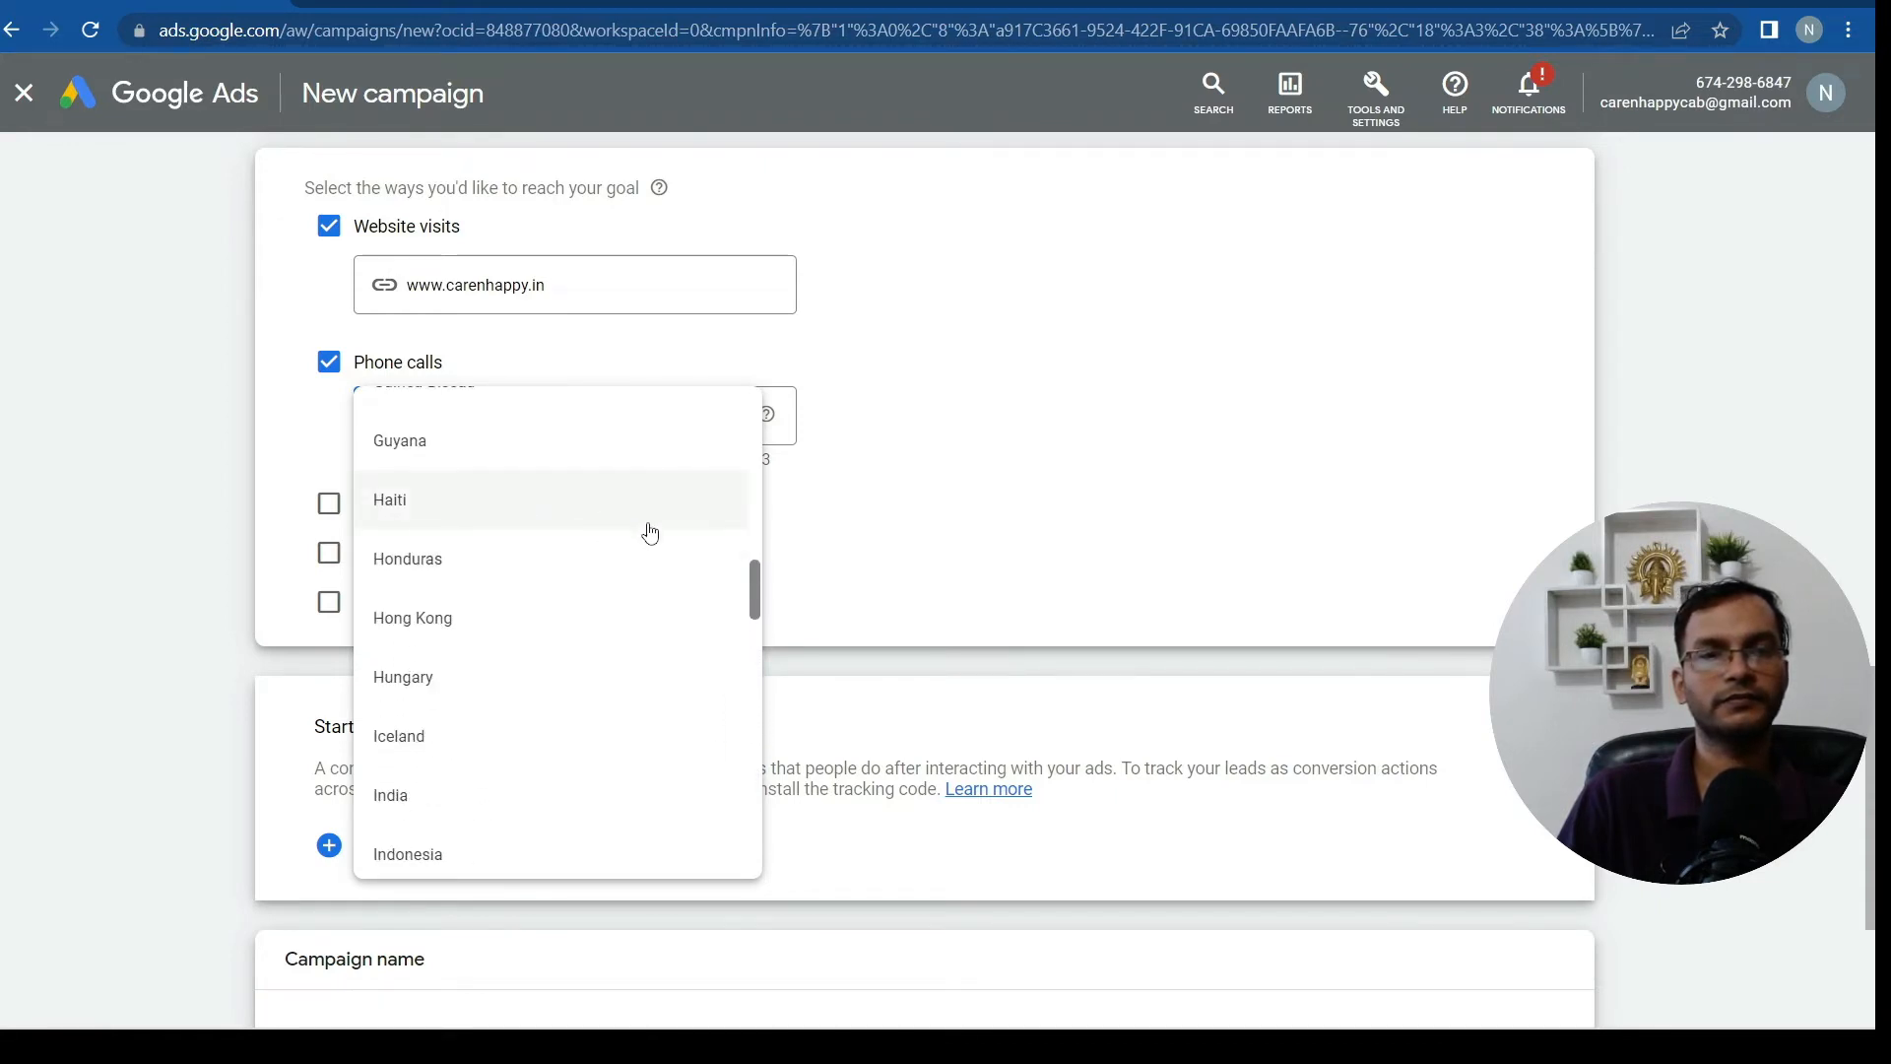
{"action": "scroll", "coordinate": [611, 561], "scroll_direction": "down", "scroll_amount": 2}
{"action": "left_click", "coordinate": [448, 680]}
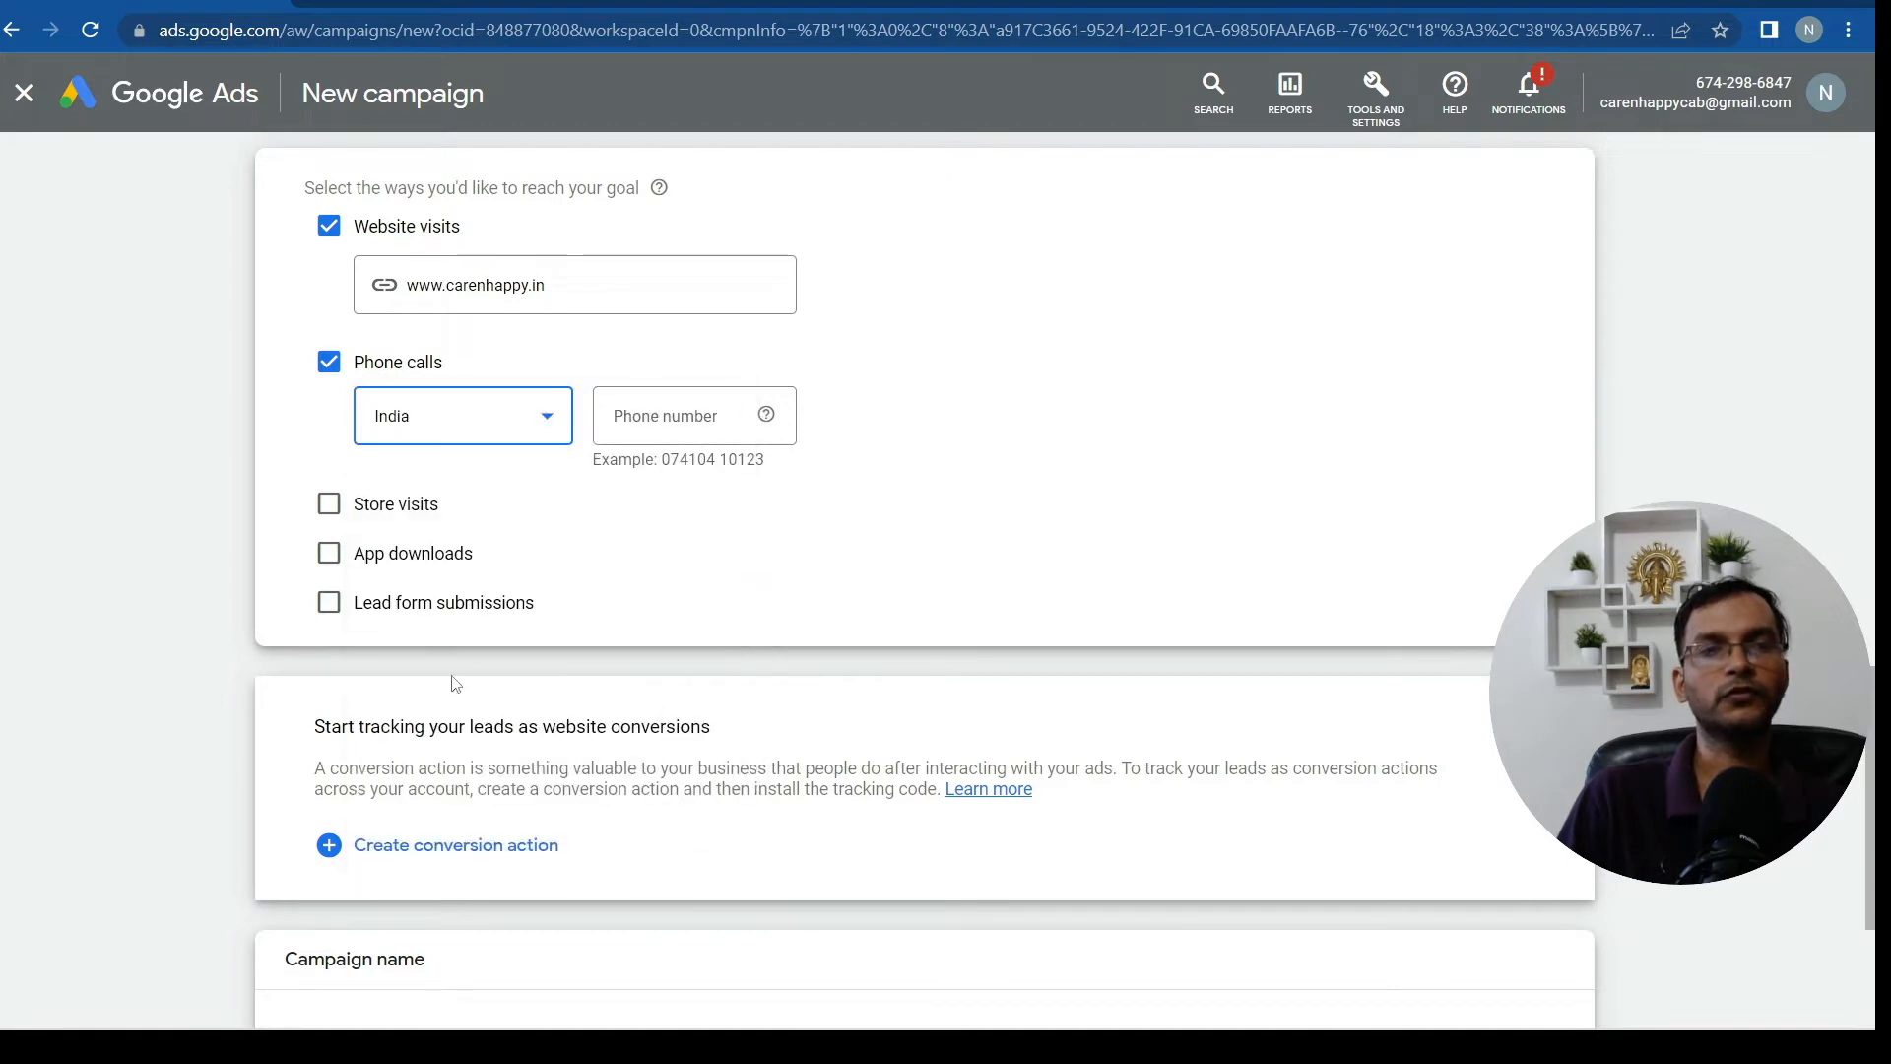
Enter the business phone number for the phone-call goal
{"action": "left_click", "coordinate": [703, 413]}
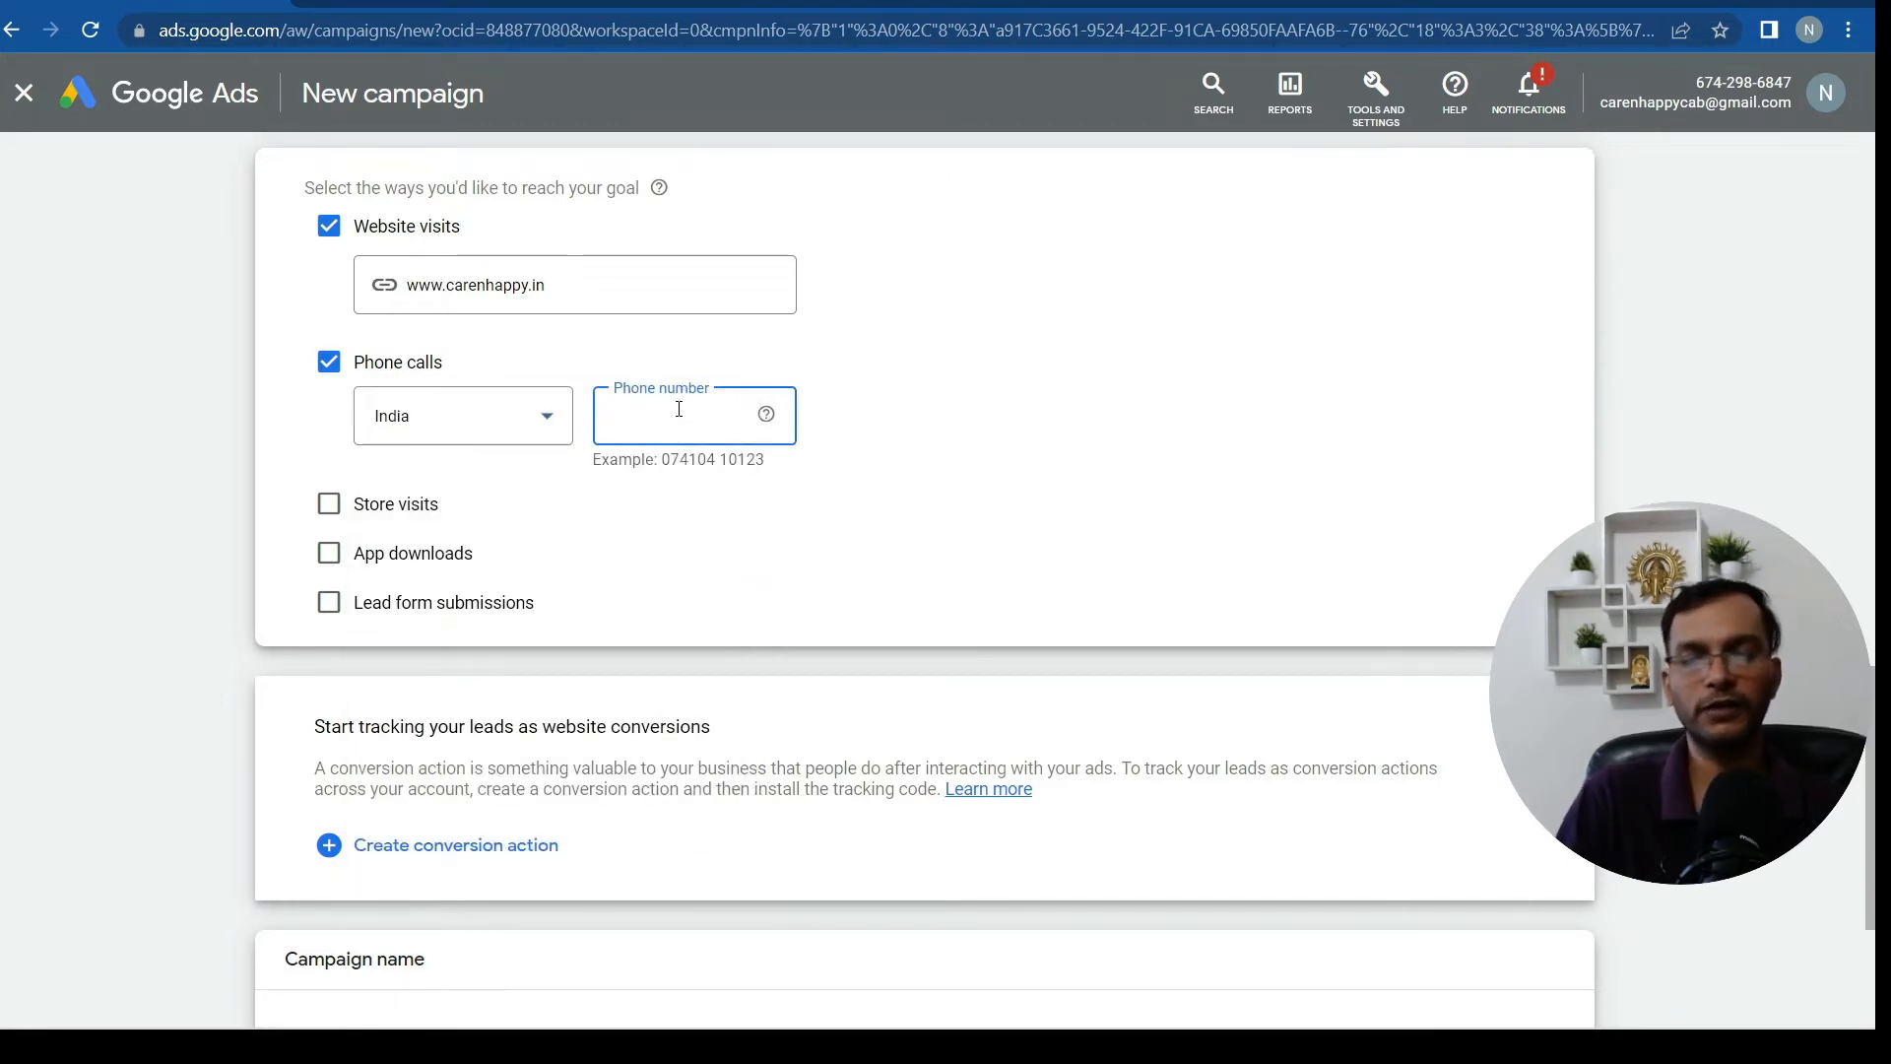
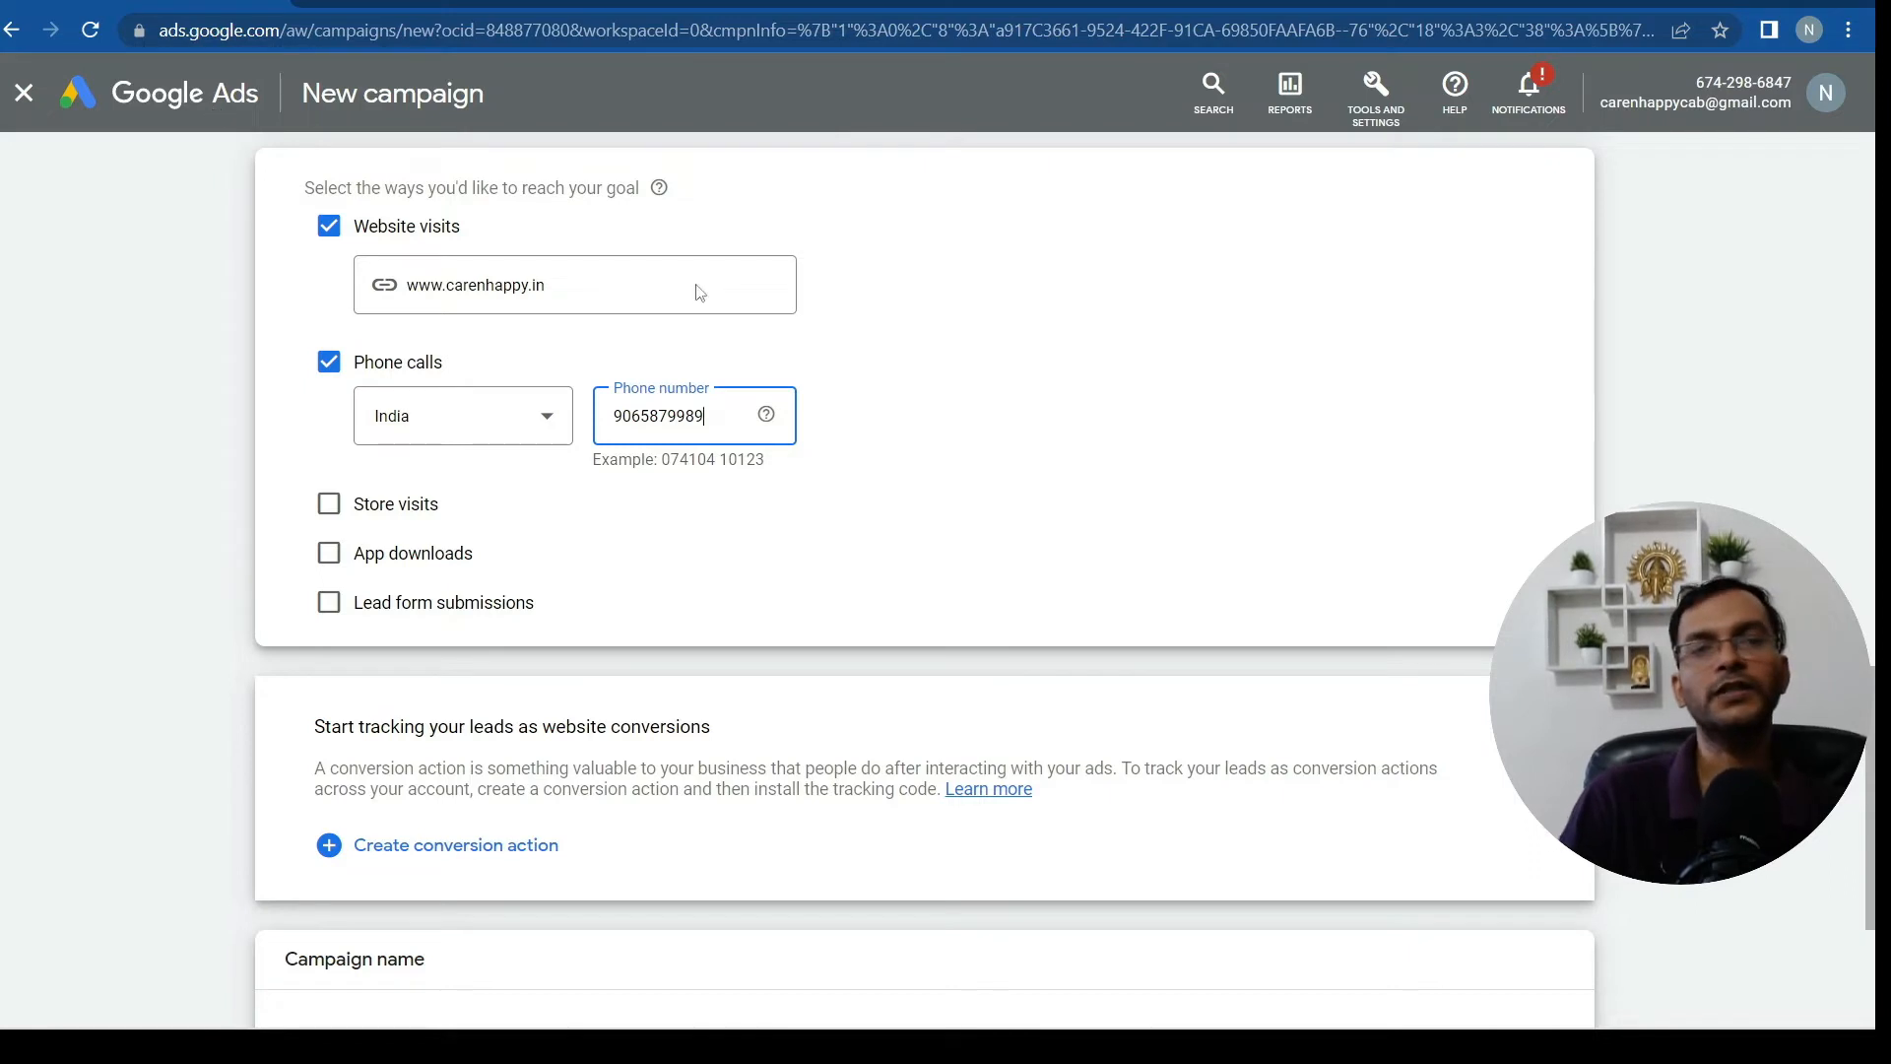
{"action": "left_click", "coordinate": [1046, 524]}
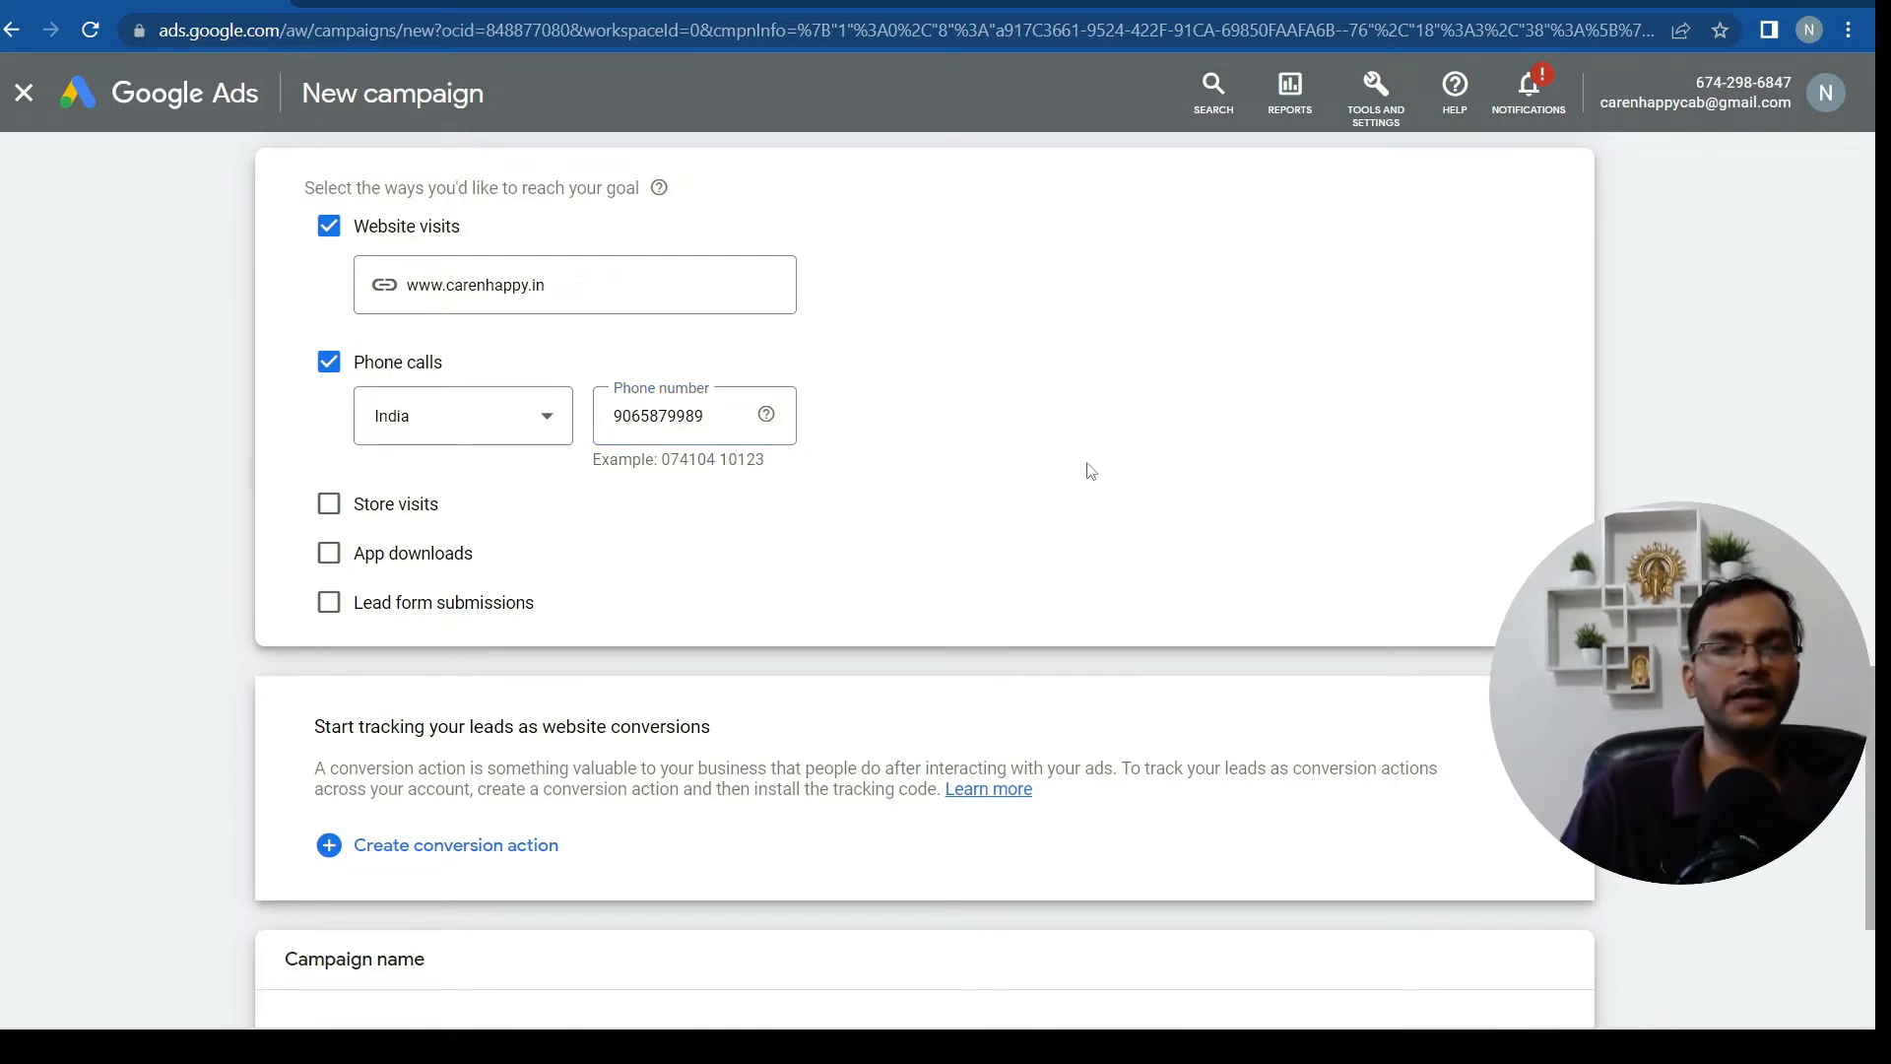
{"action": "scroll", "coordinate": [1089, 469], "scroll_direction": "down", "scroll_amount": 3}
{"action": "scroll", "coordinate": [724, 606], "scroll_direction": "up", "scroll_amount": 1}
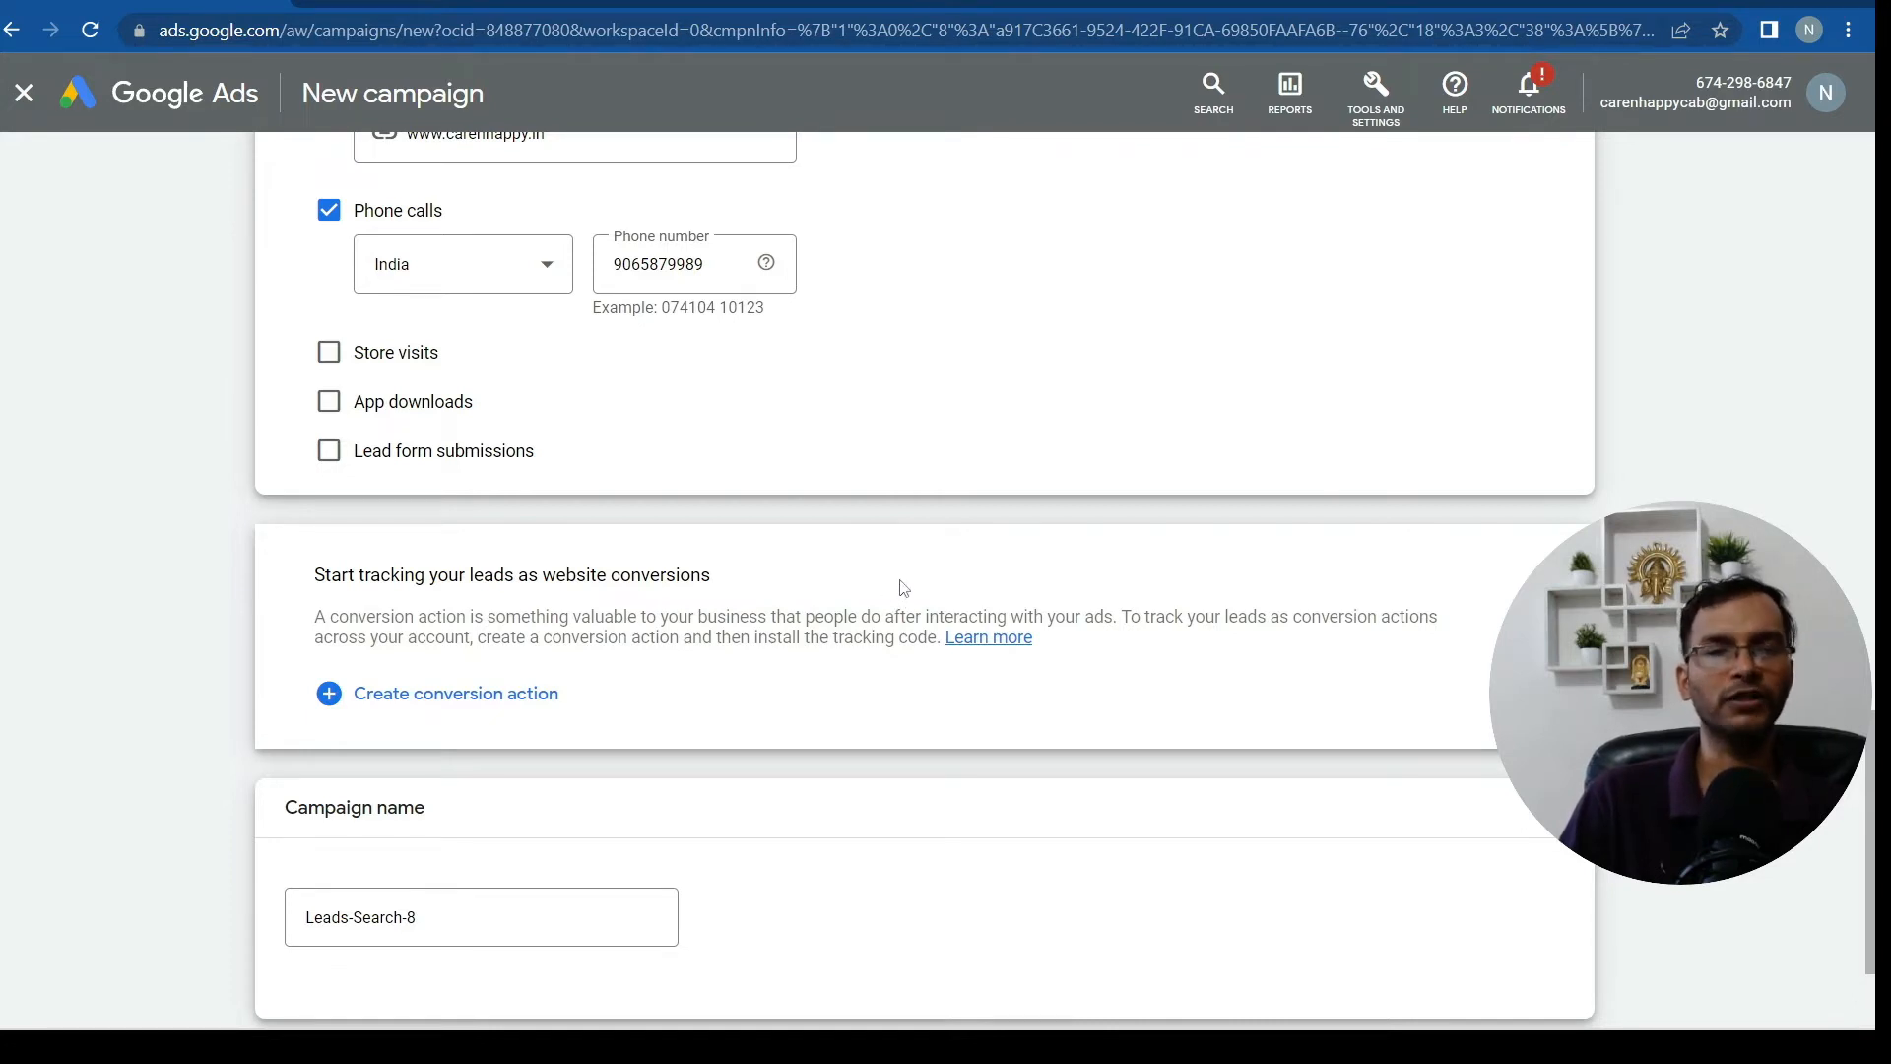
Rename the campaign to 'cab service lead generation' and continue
{"action": "scroll", "coordinate": [806, 603], "scroll_direction": "down", "scroll_amount": 2}
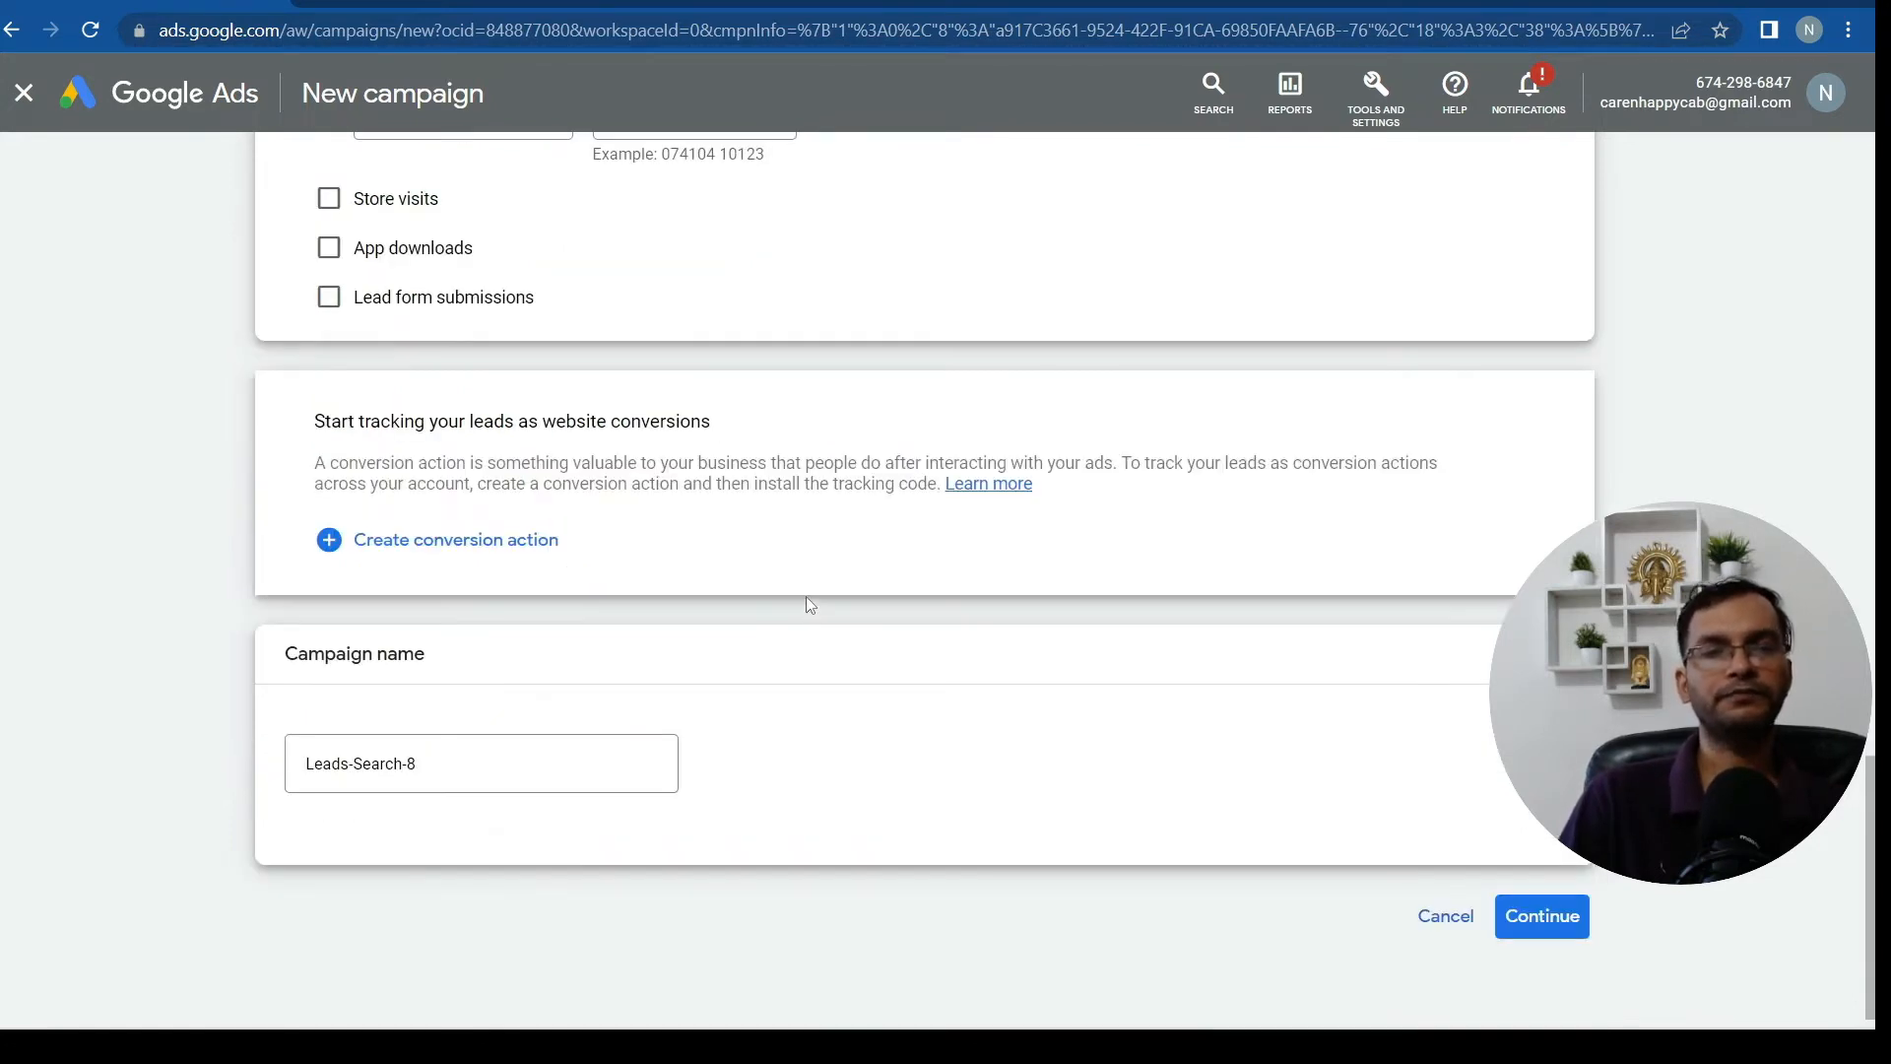
{"action": "scroll", "coordinate": [803, 596], "scroll_direction": "down", "scroll_amount": 1}
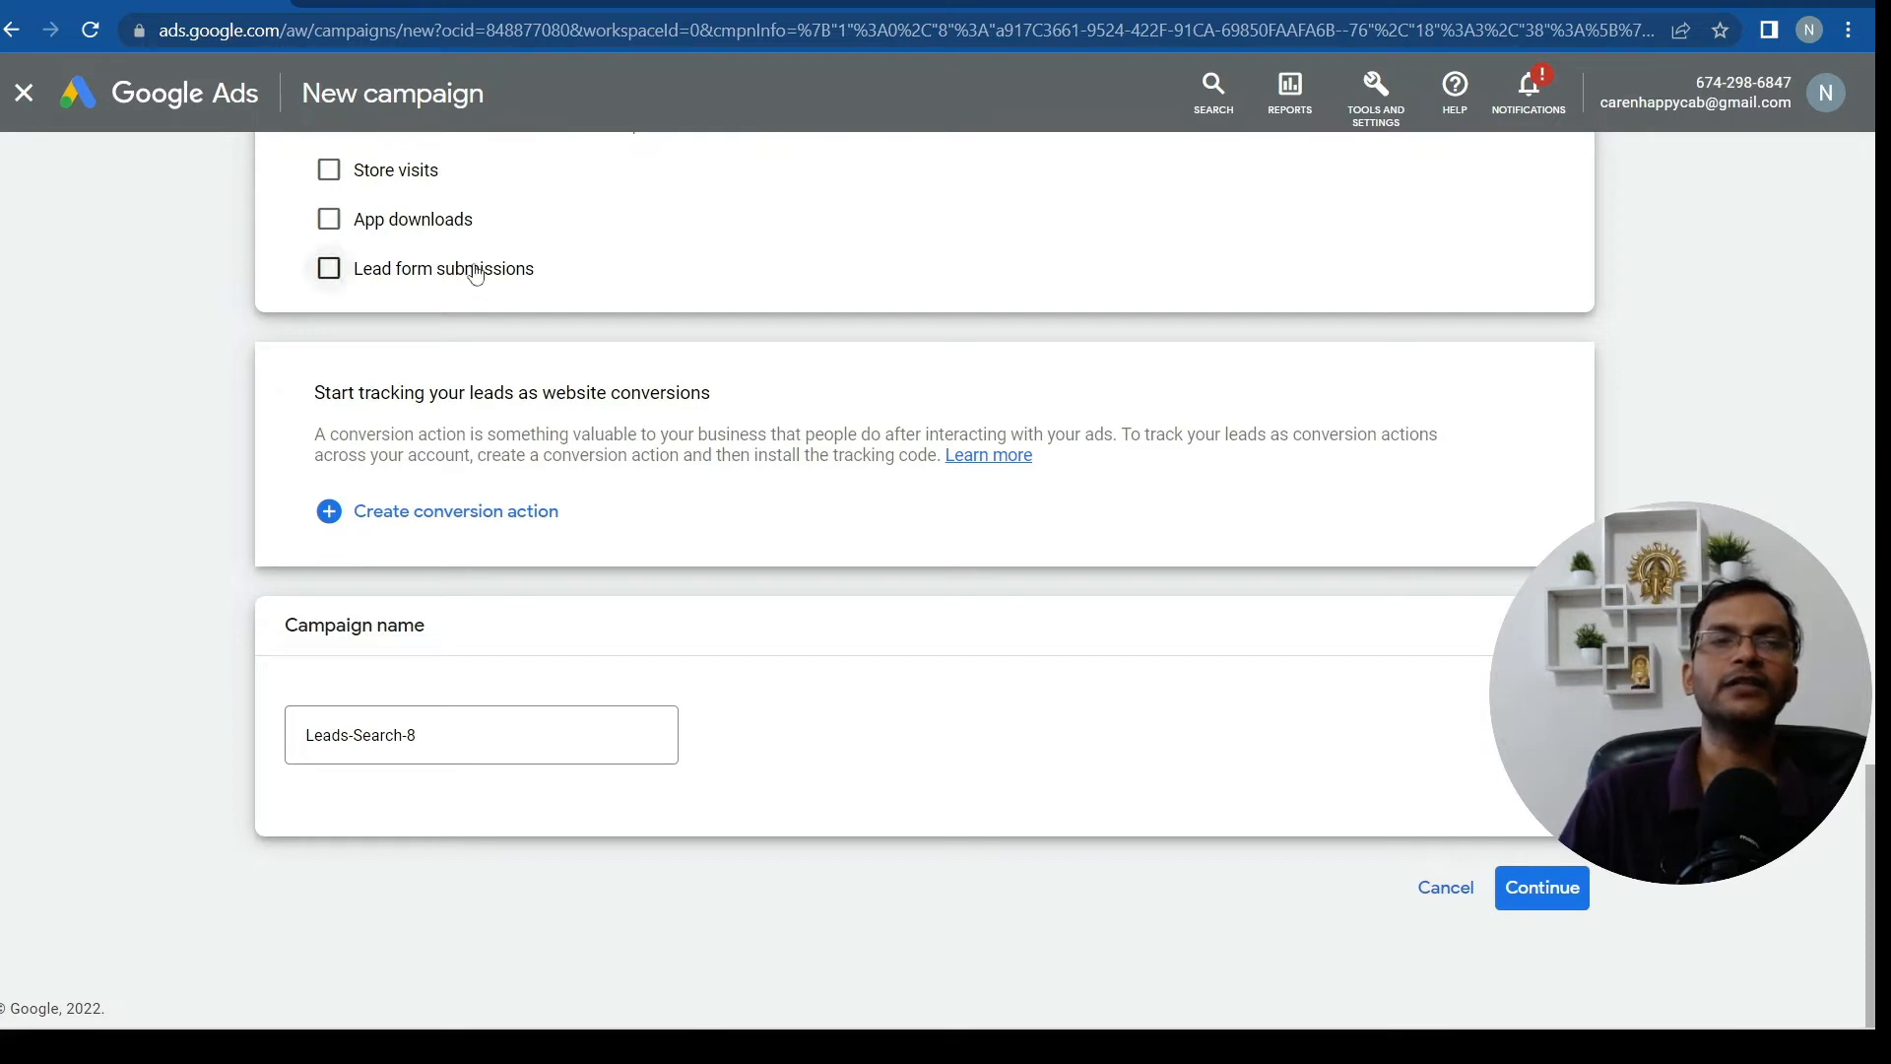
{"action": "scroll", "coordinate": [706, 280], "scroll_direction": "up", "scroll_amount": 2}
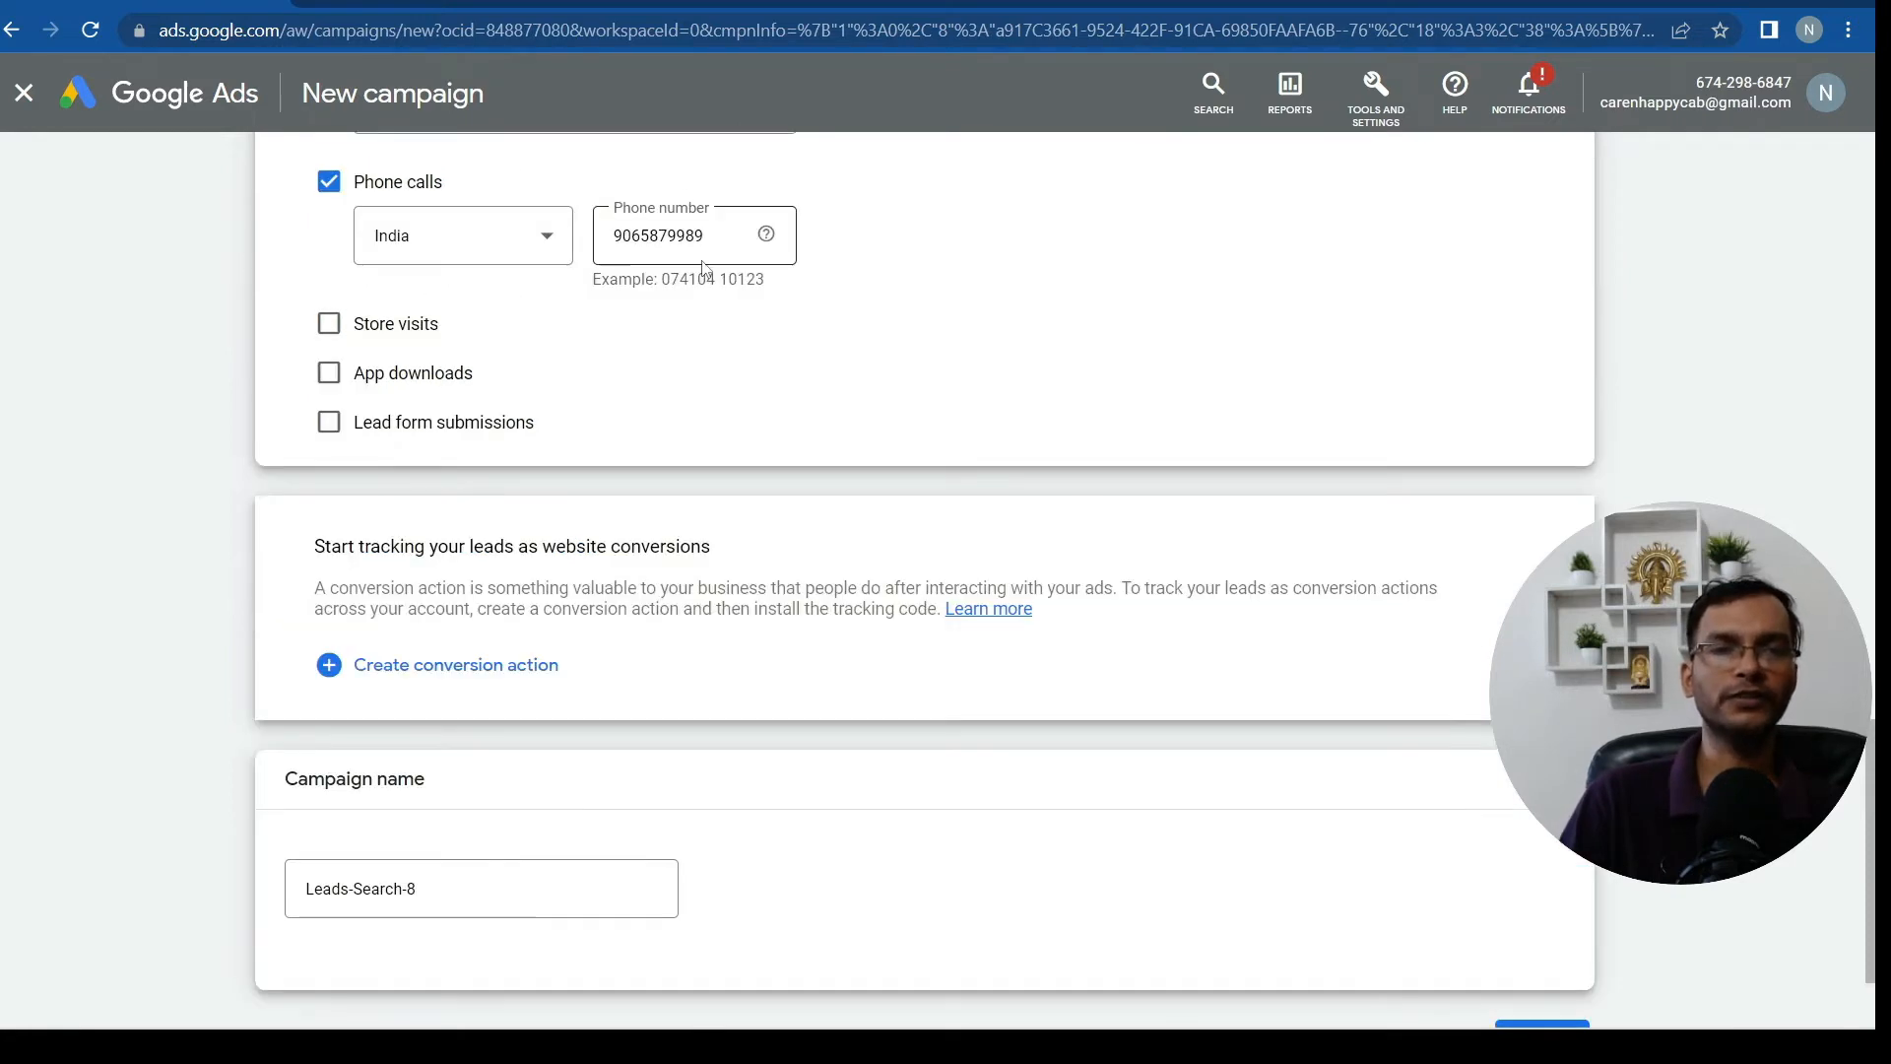
{"action": "scroll", "coordinate": [707, 280], "scroll_direction": "down", "scroll_amount": 2}
{"action": "left_click", "coordinate": [495, 755]}
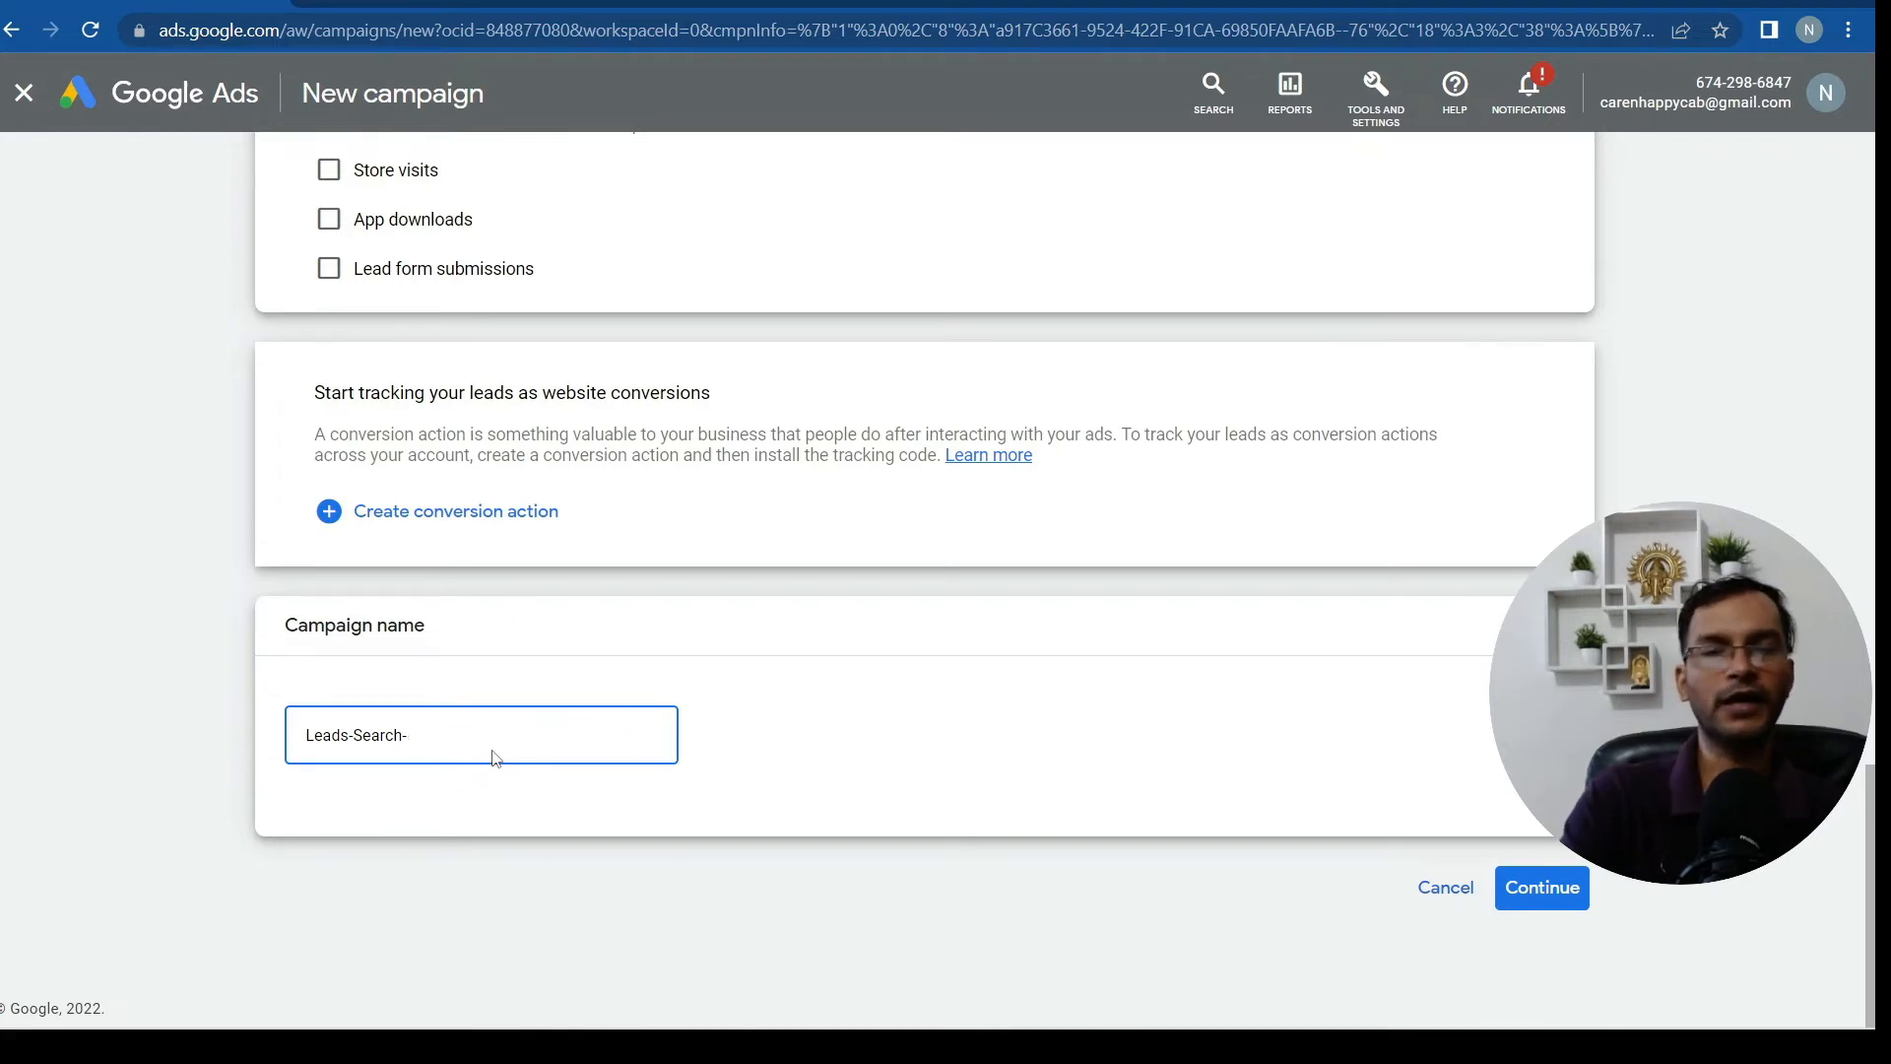
{"action": "key", "text": "BackSpace"}
{"action": "key", "text": "BackSpace"}
{"action": "key", "text": "BackSpace"}
{"action": "key", "text": "BackSpace"}
{"action": "key", "text": "BackSpace"}
{"action": "key", "text": "BackSpace"}
{"action": "key", "text": "BackSpace"}
{"action": "key", "text": "BackSpace"}
{"action": "key", "text": "BackSpace"}
{"action": "key", "text": "BackSpace"}
{"action": "key", "text": "BackSpace"}
{"action": "key", "text": "BackSpace"}
{"action": "key", "text": "BackSpace"}
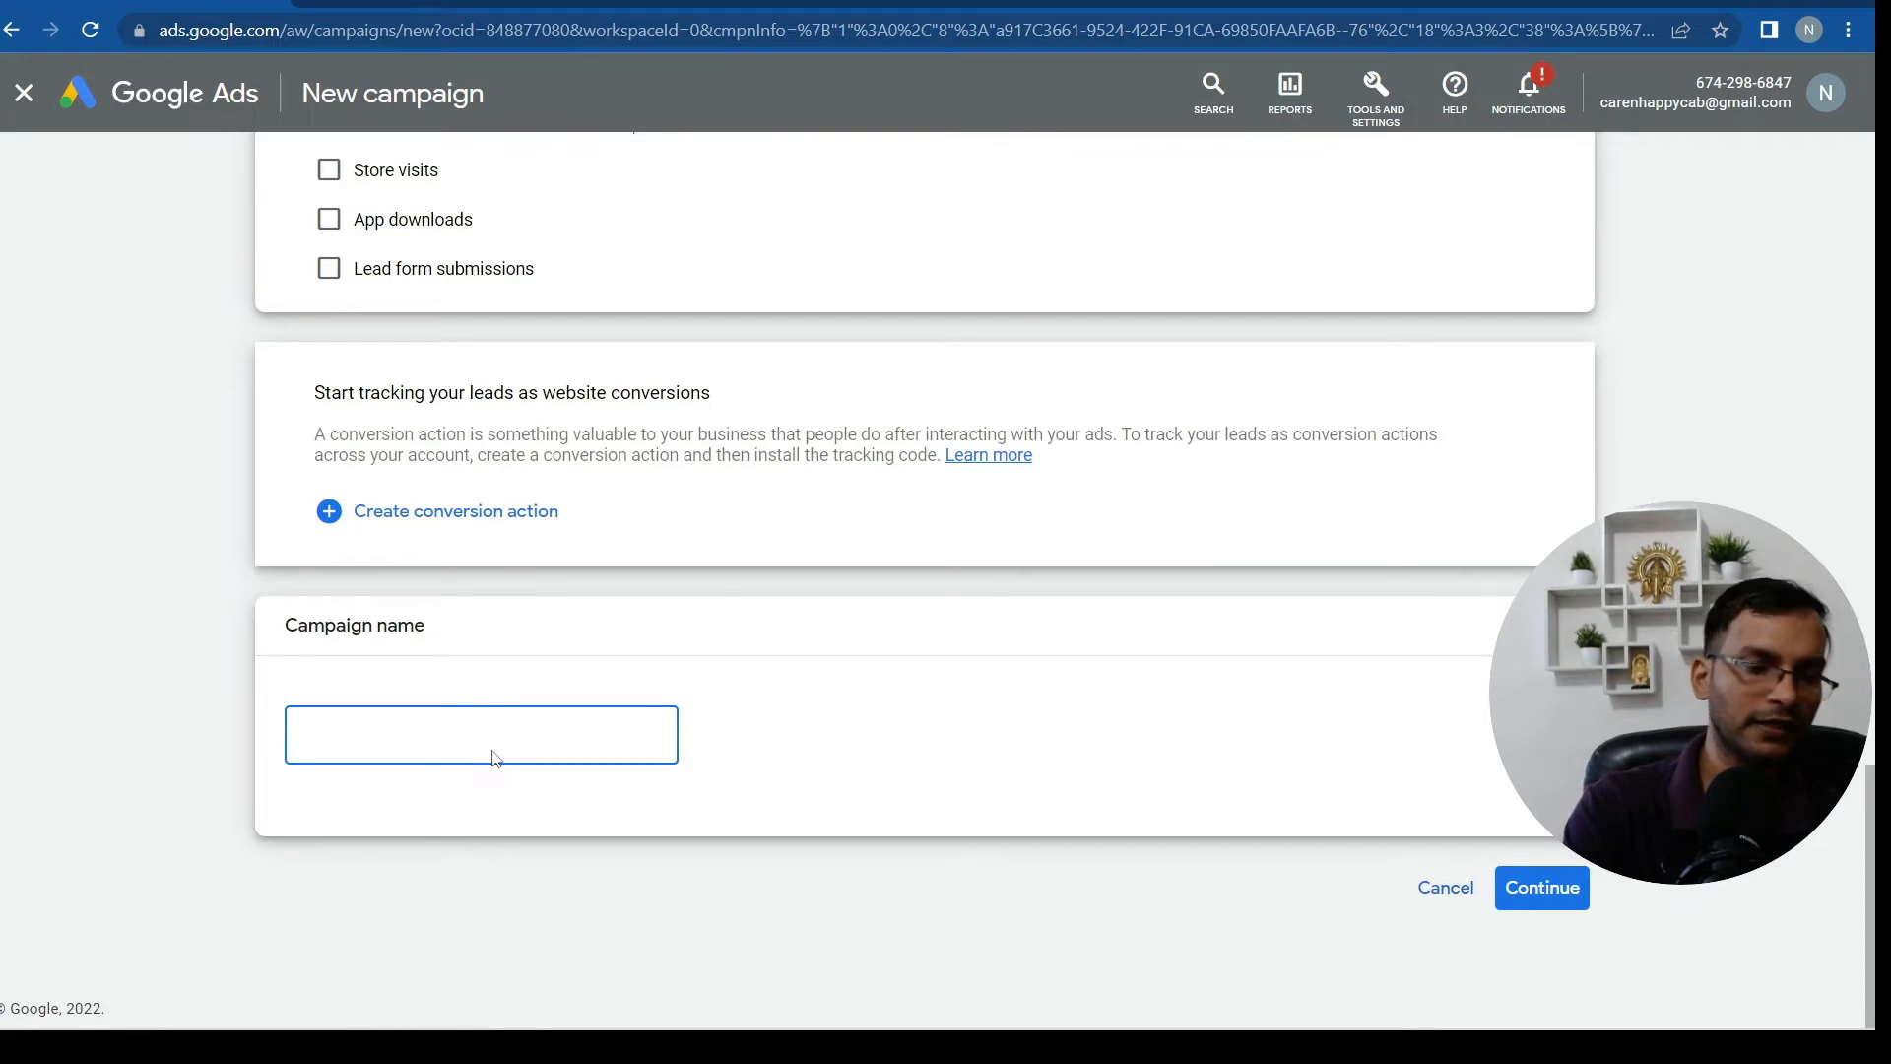
{"action": "type", "text": "c"}
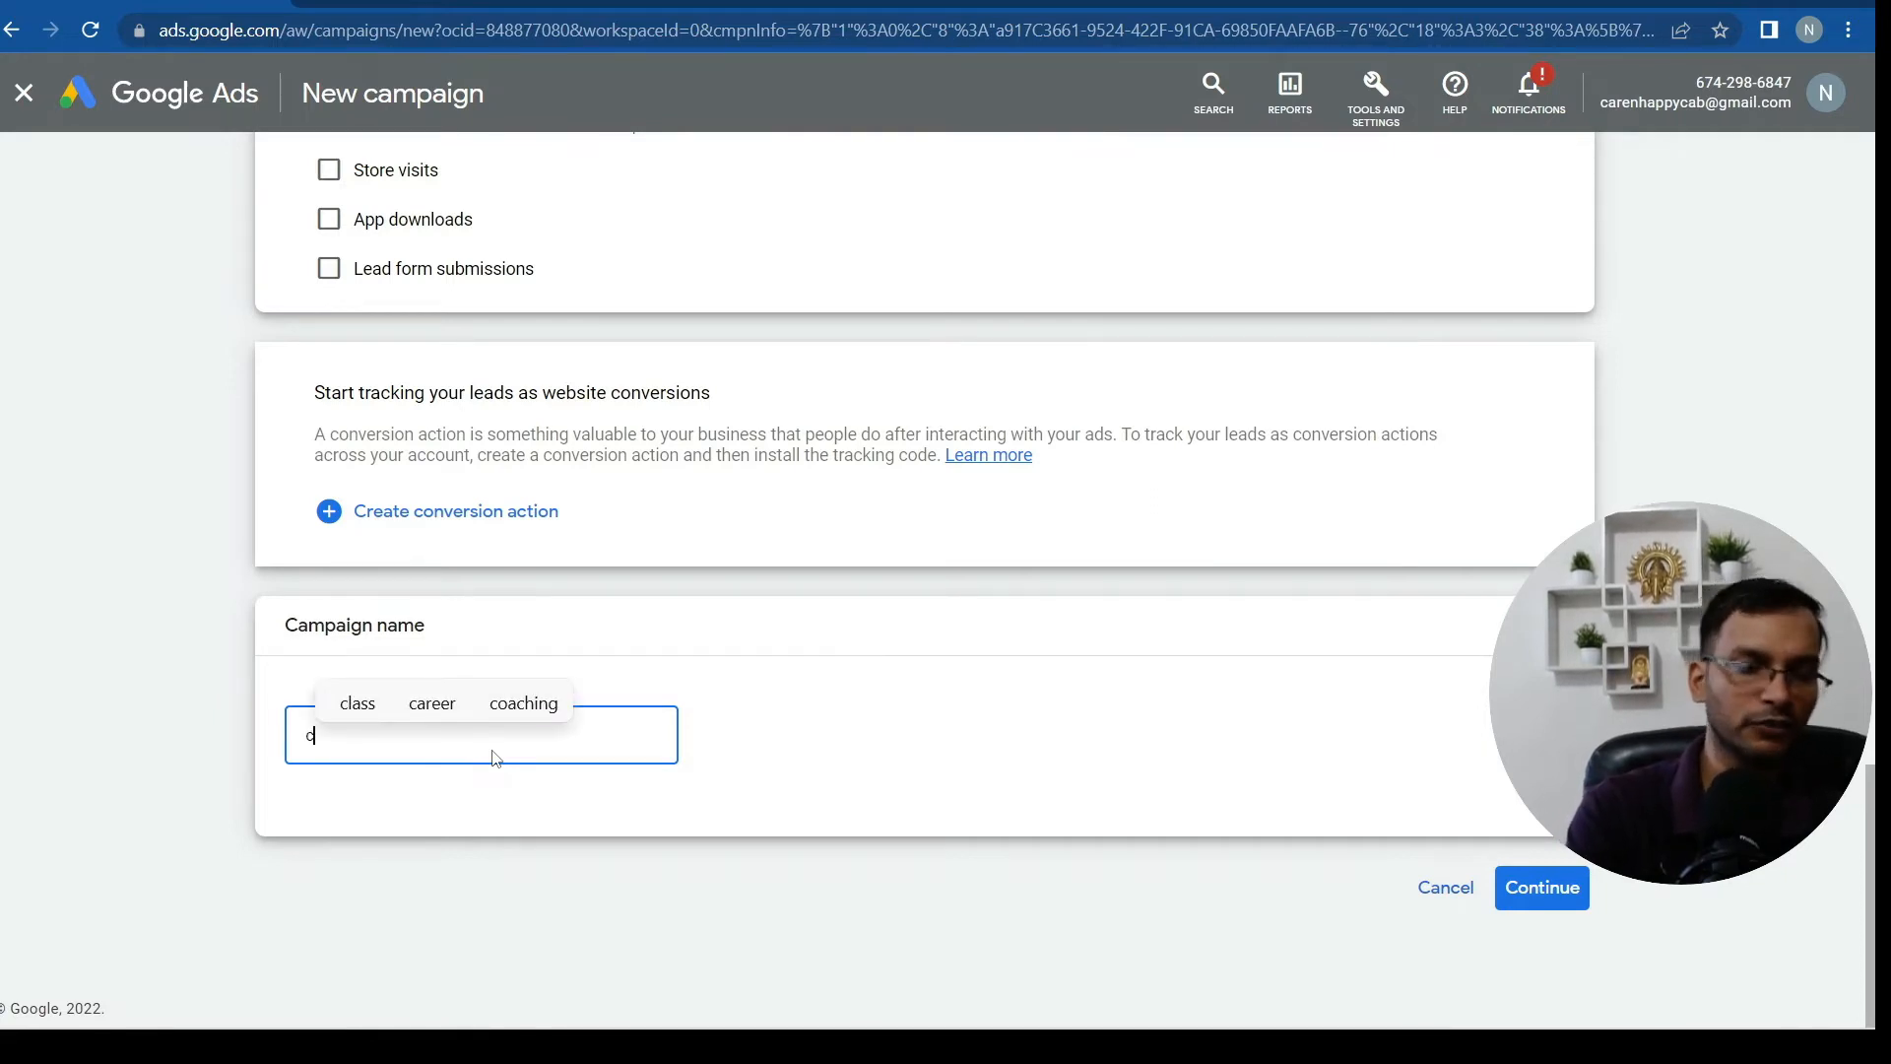
{"action": "type", "text": "ab "}
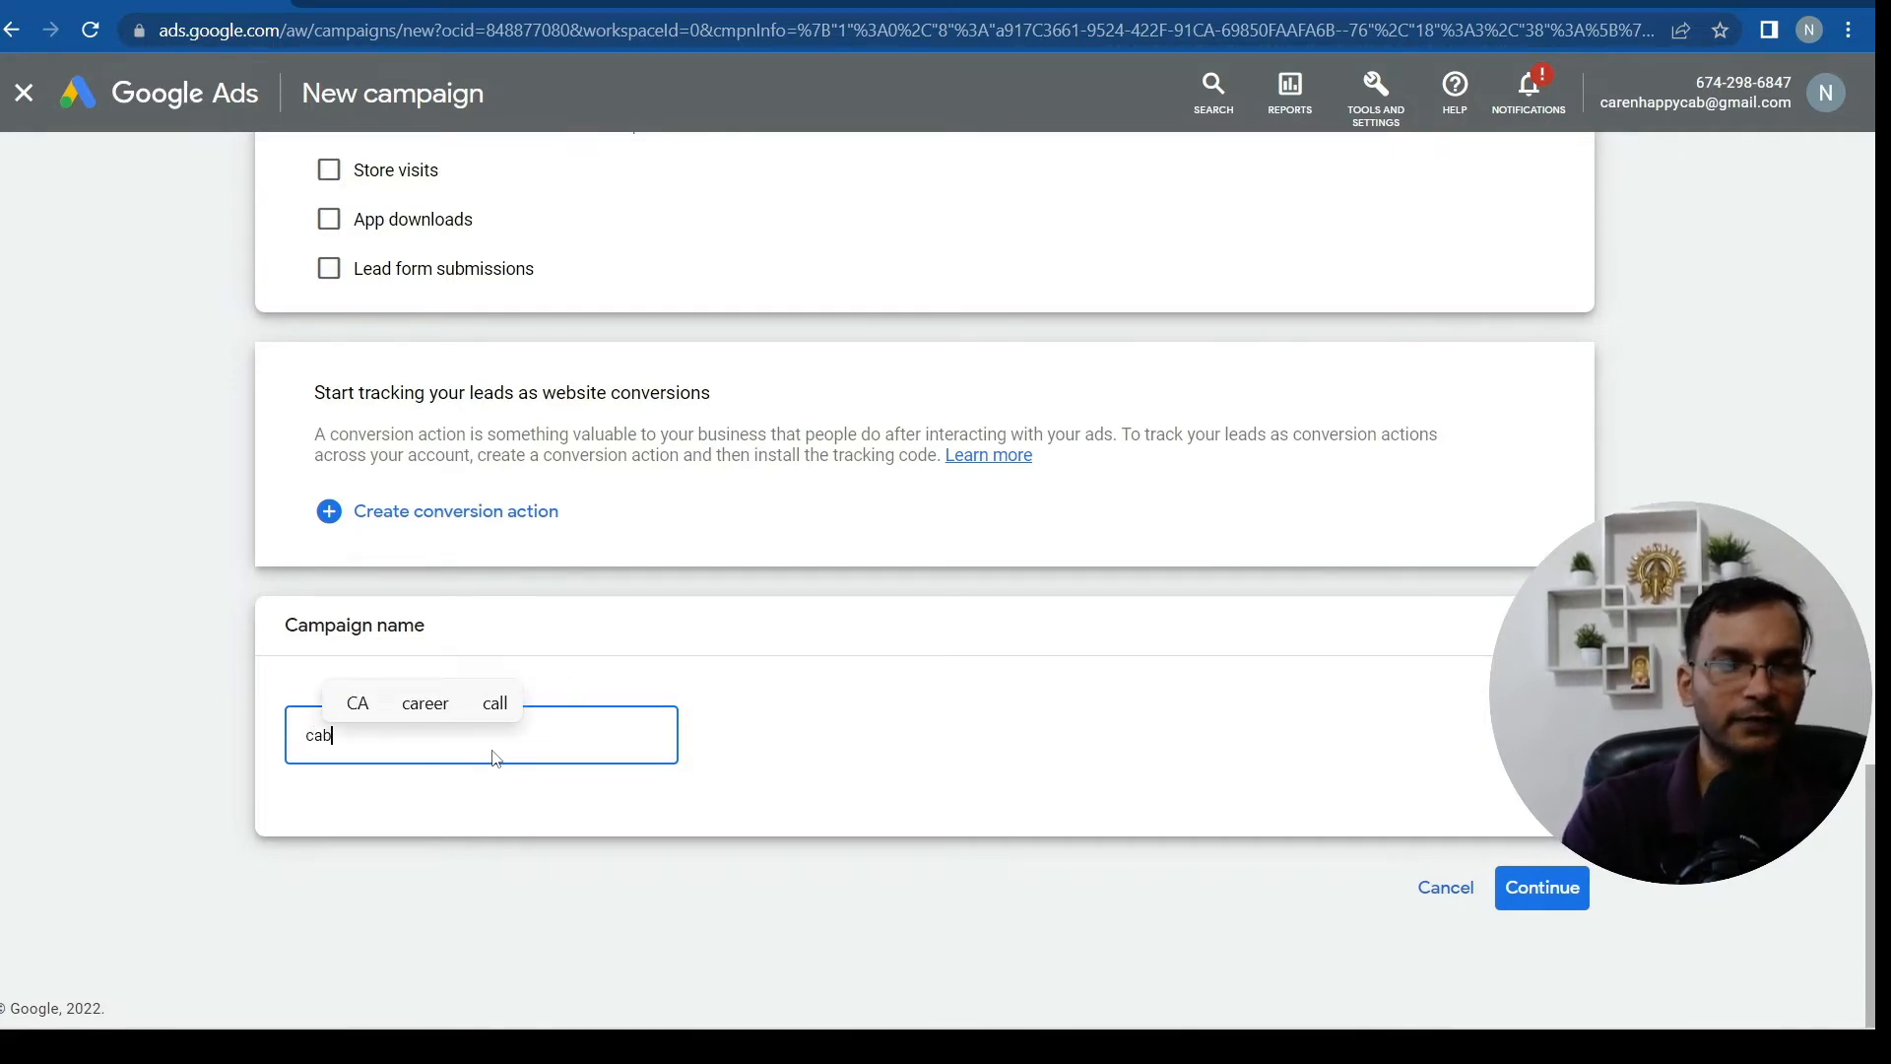
{"action": "type", "text": "ser"}
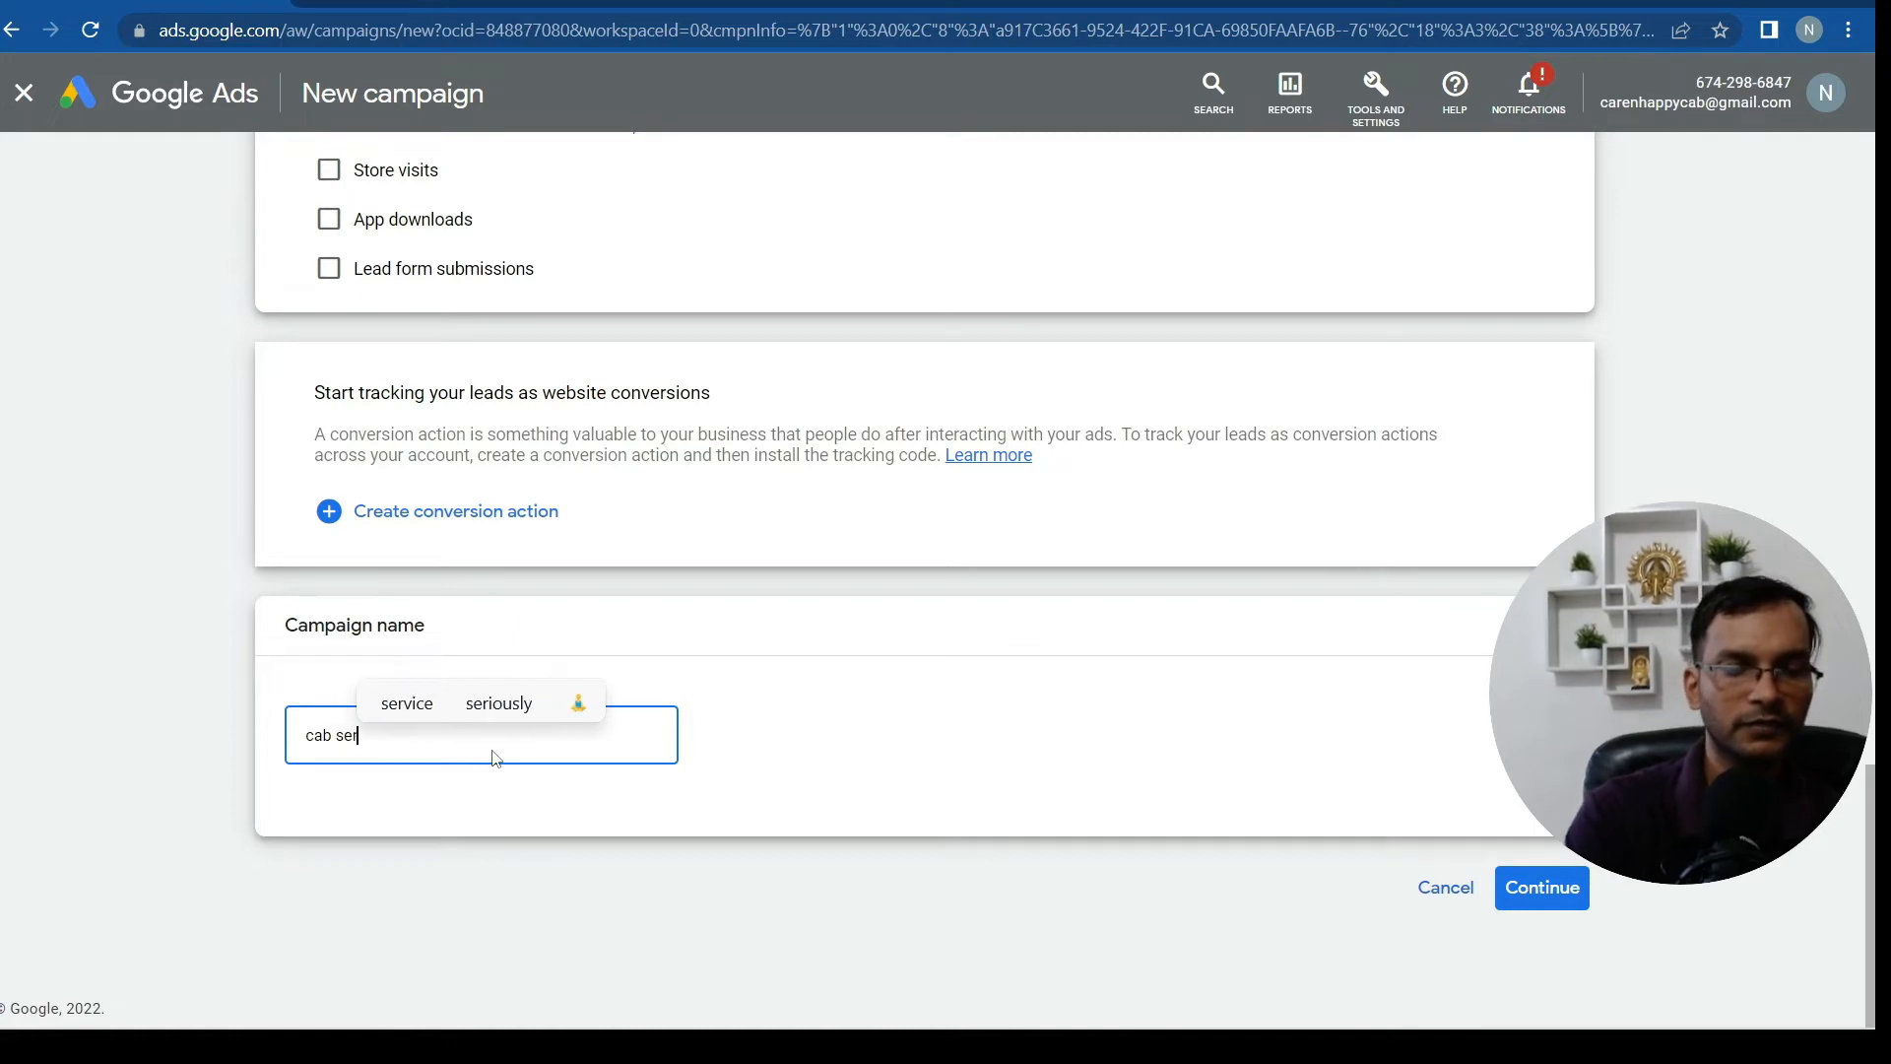
{"action": "type", "text": "vic"}
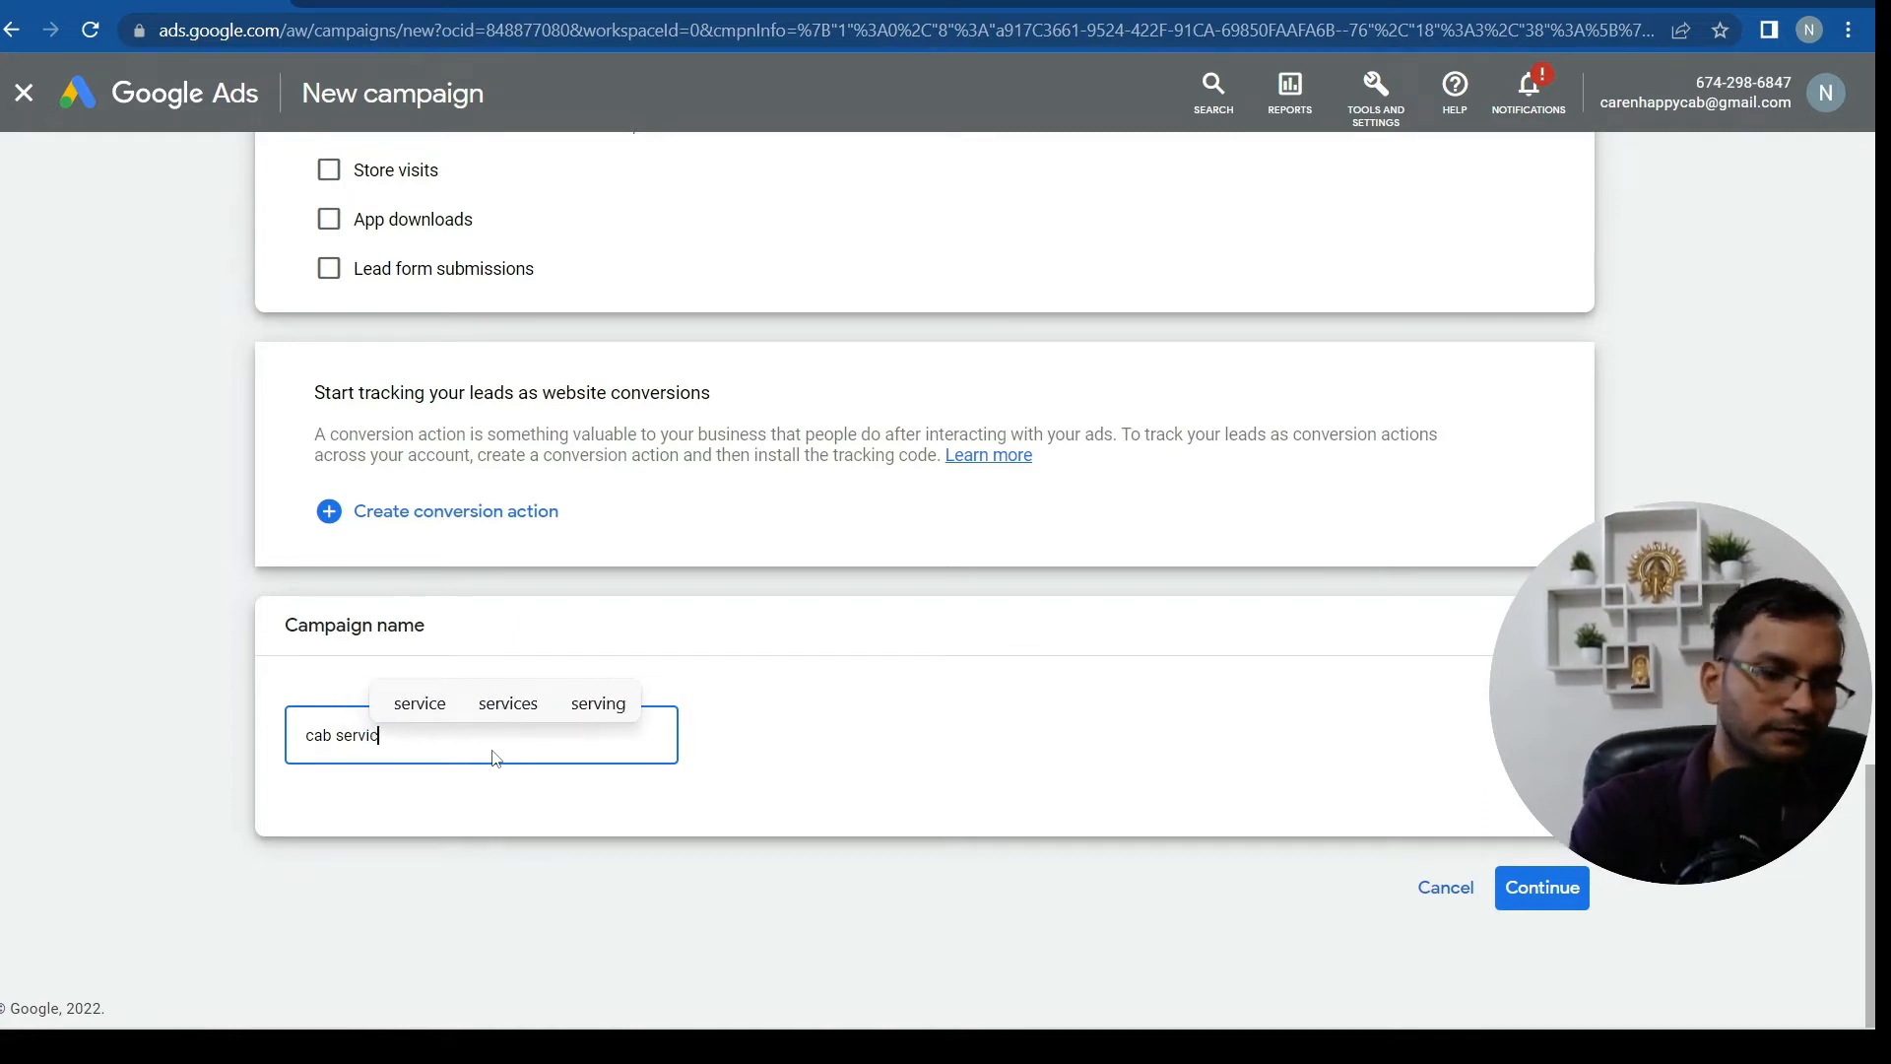
{"action": "type", "text": "e "}
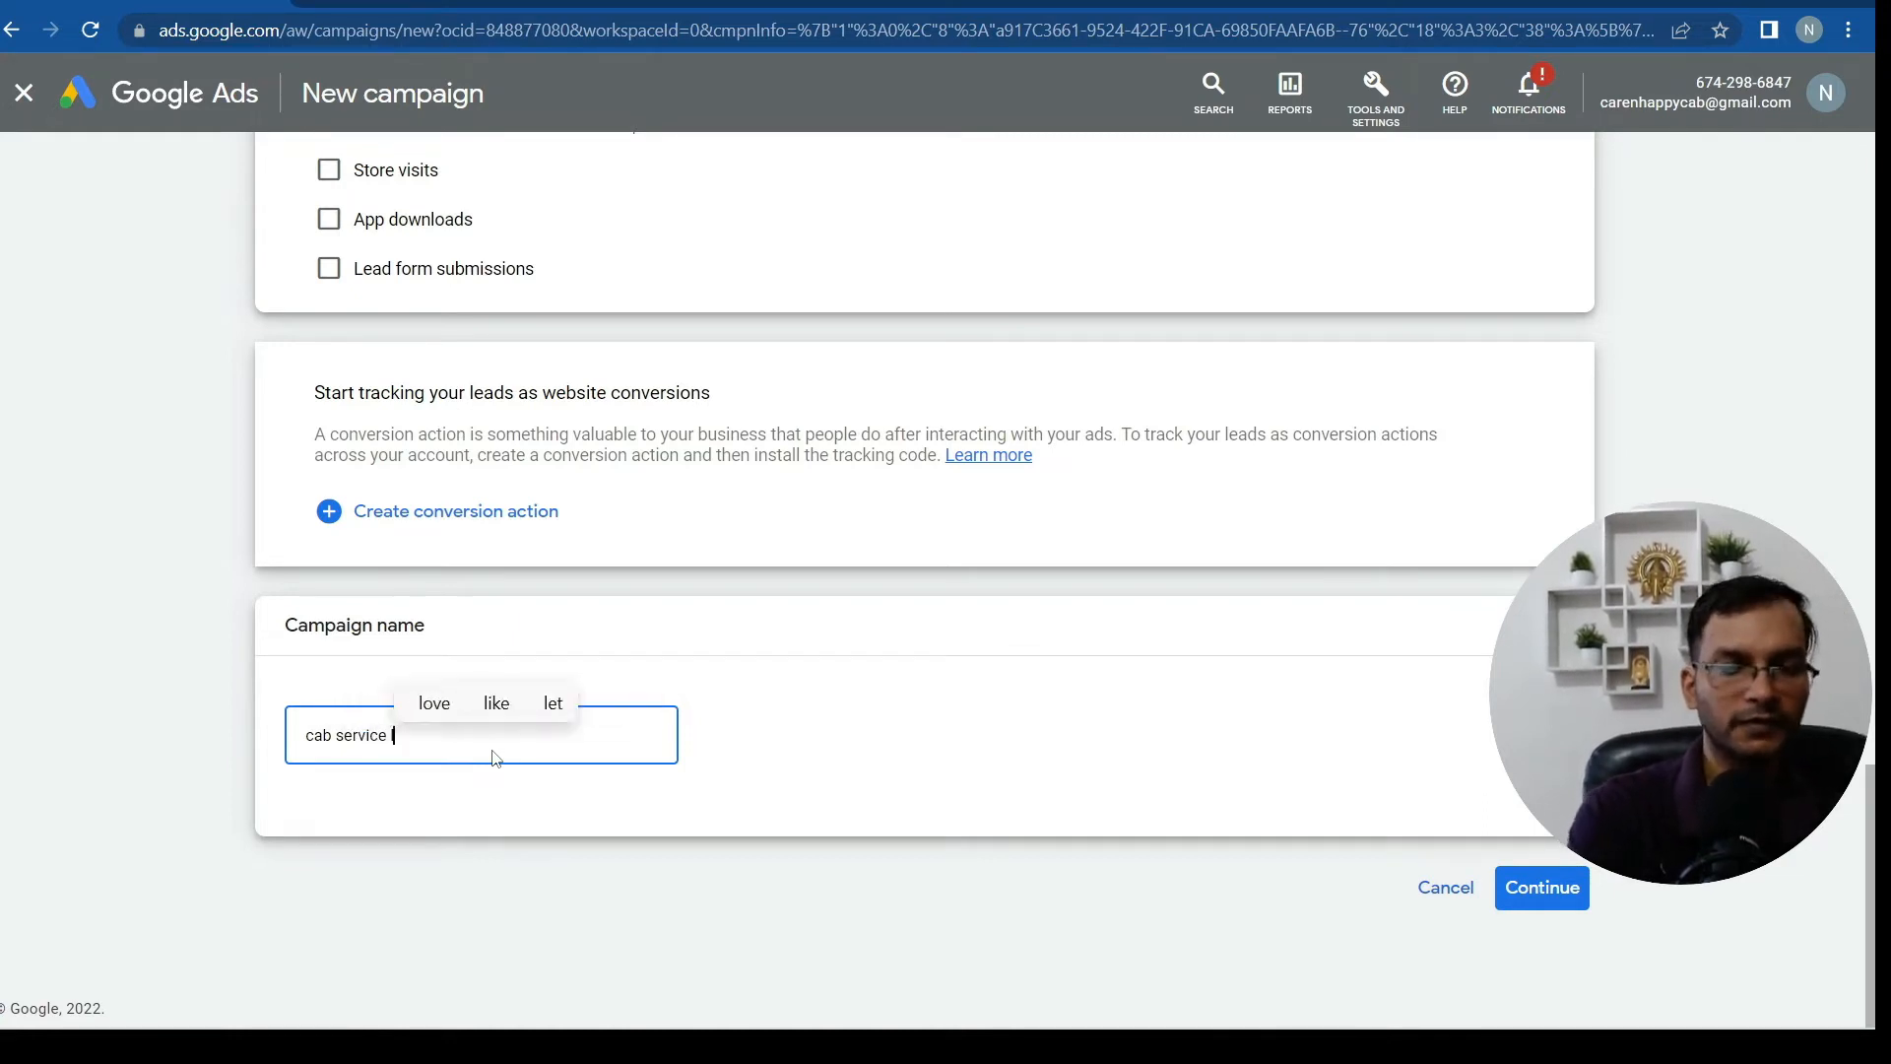
{"action": "type", "text": "lead ge"}
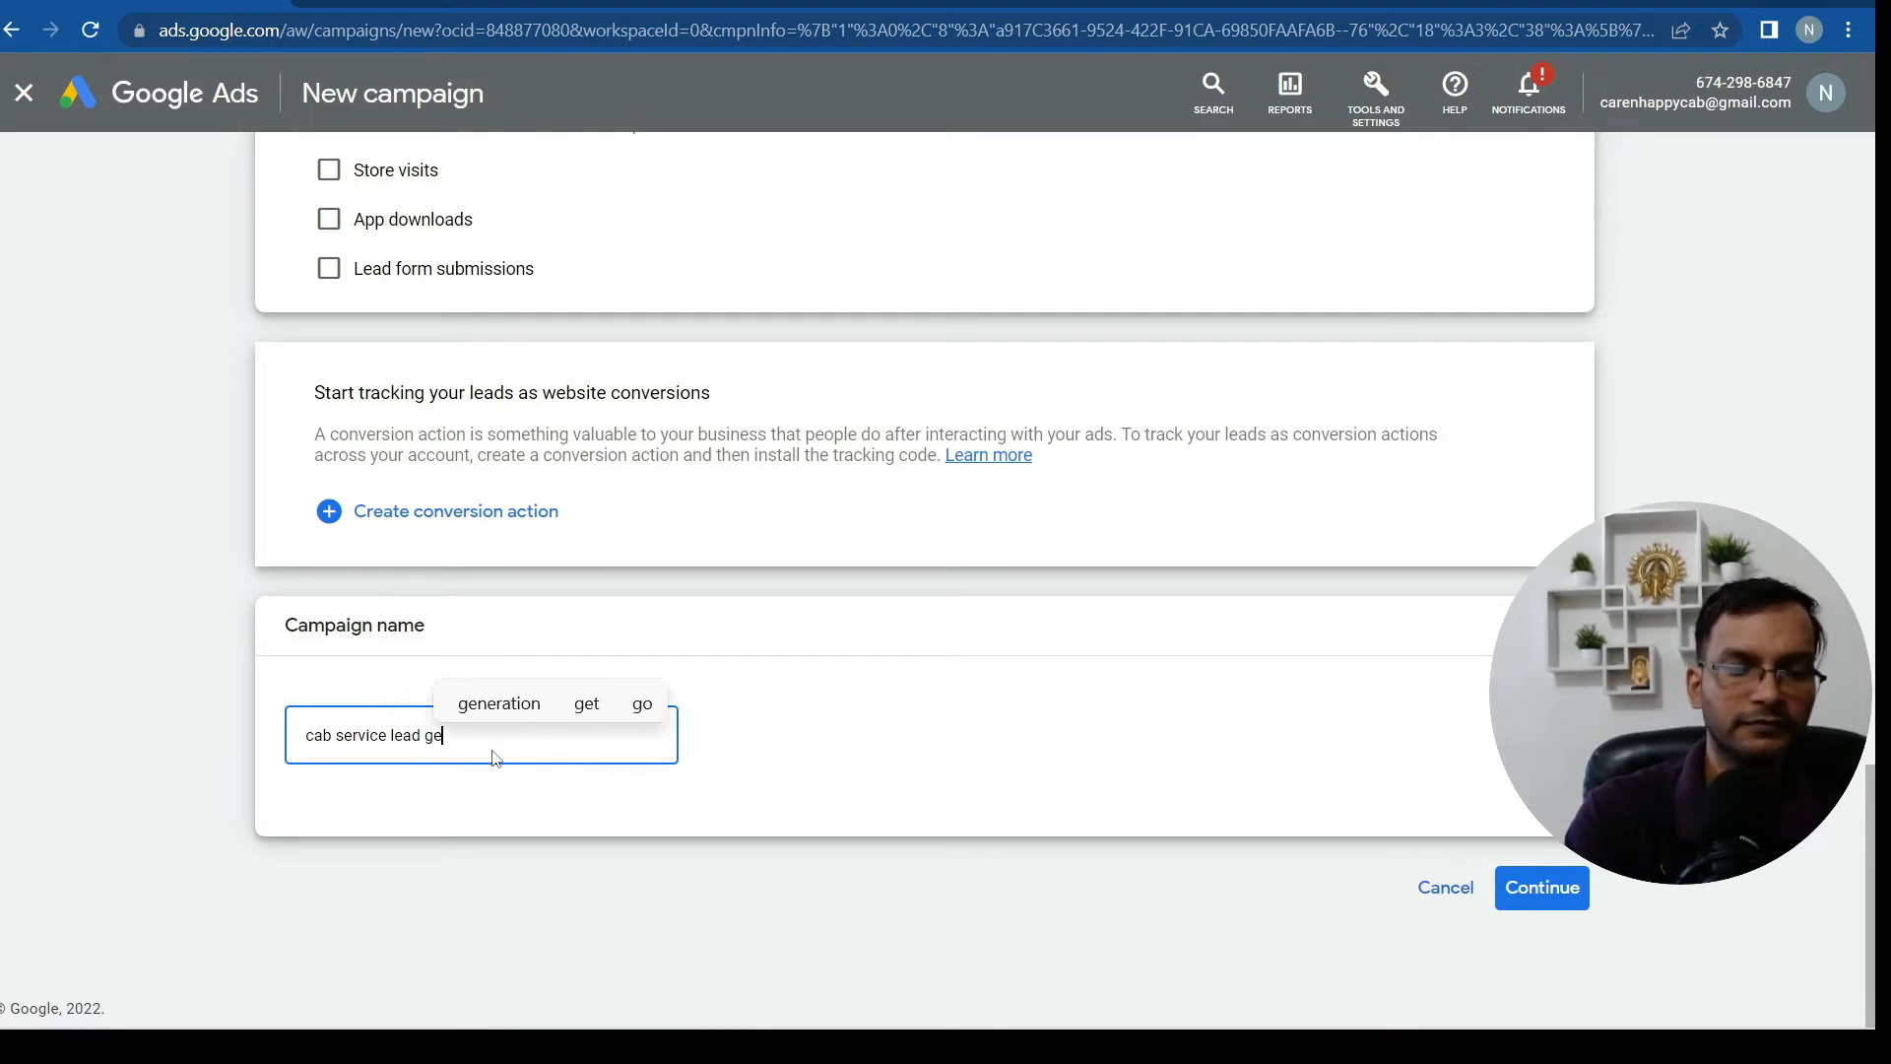
{"action": "type", "text": "neration"}
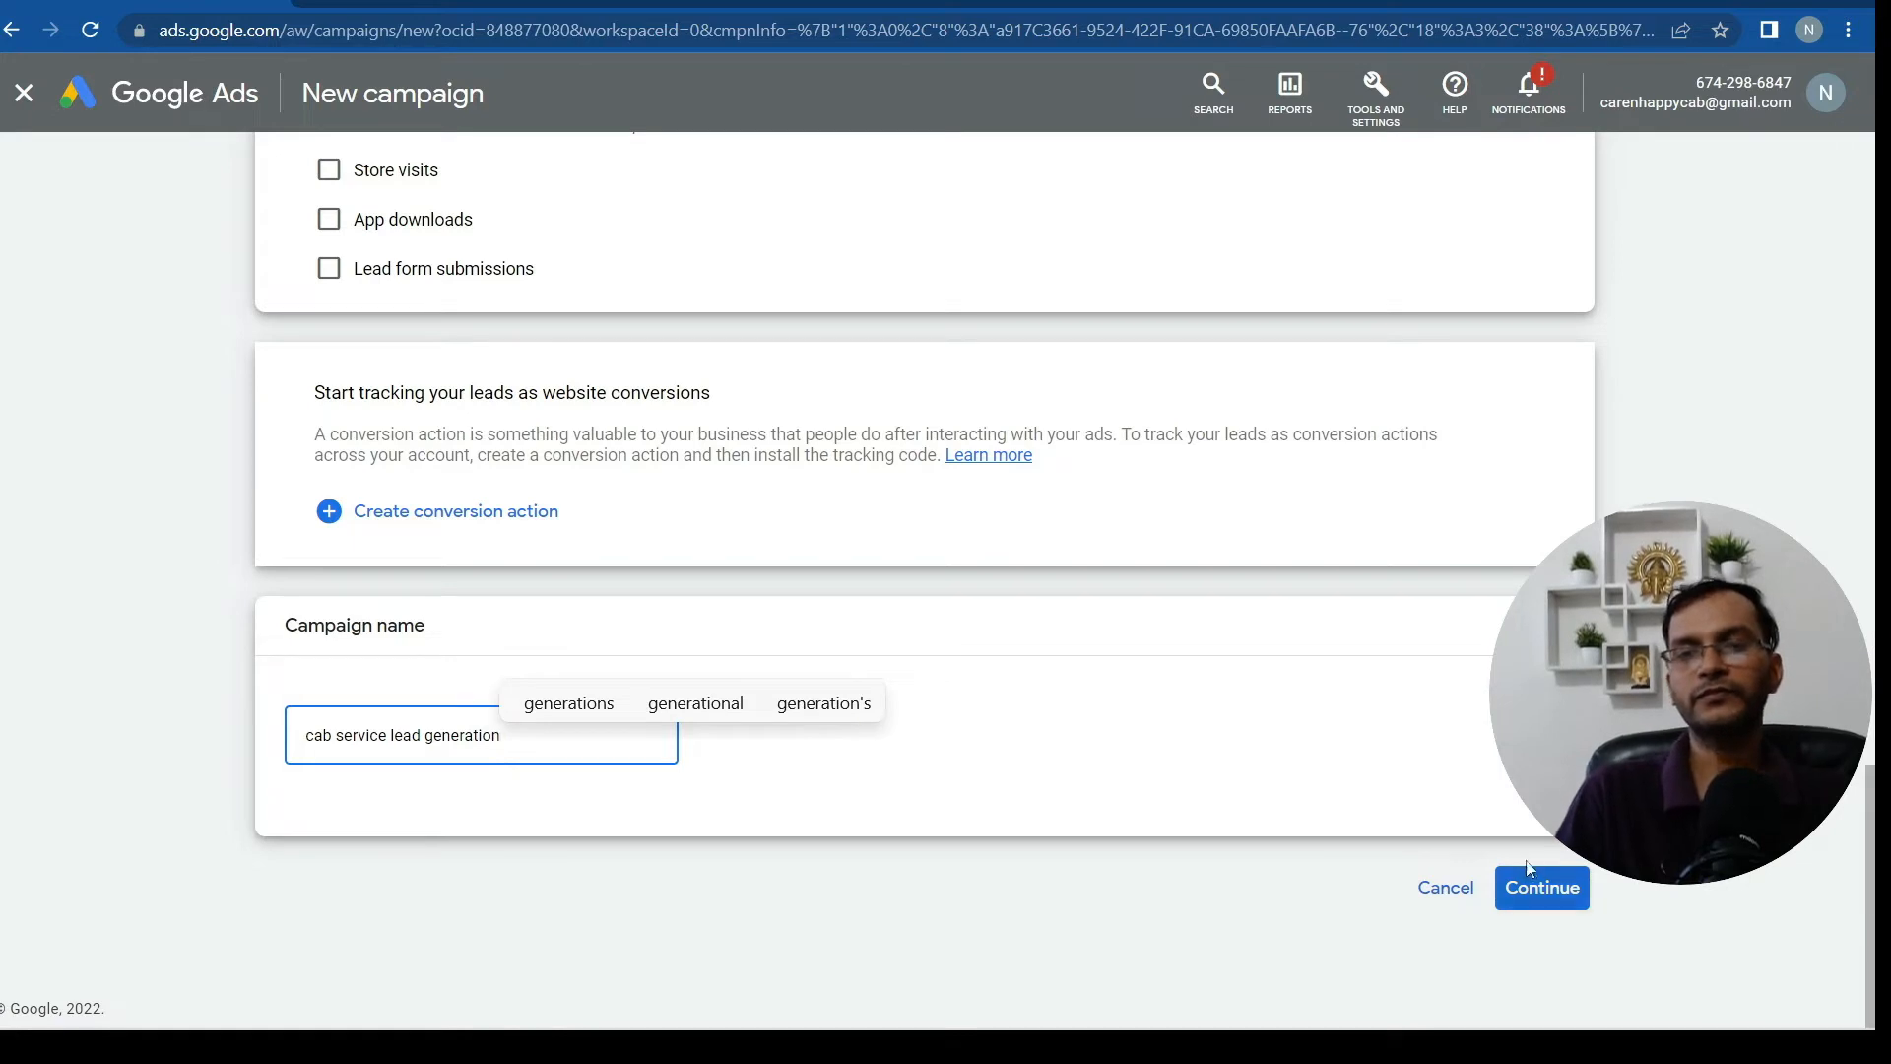
{"action": "left_click", "coordinate": [1528, 898]}
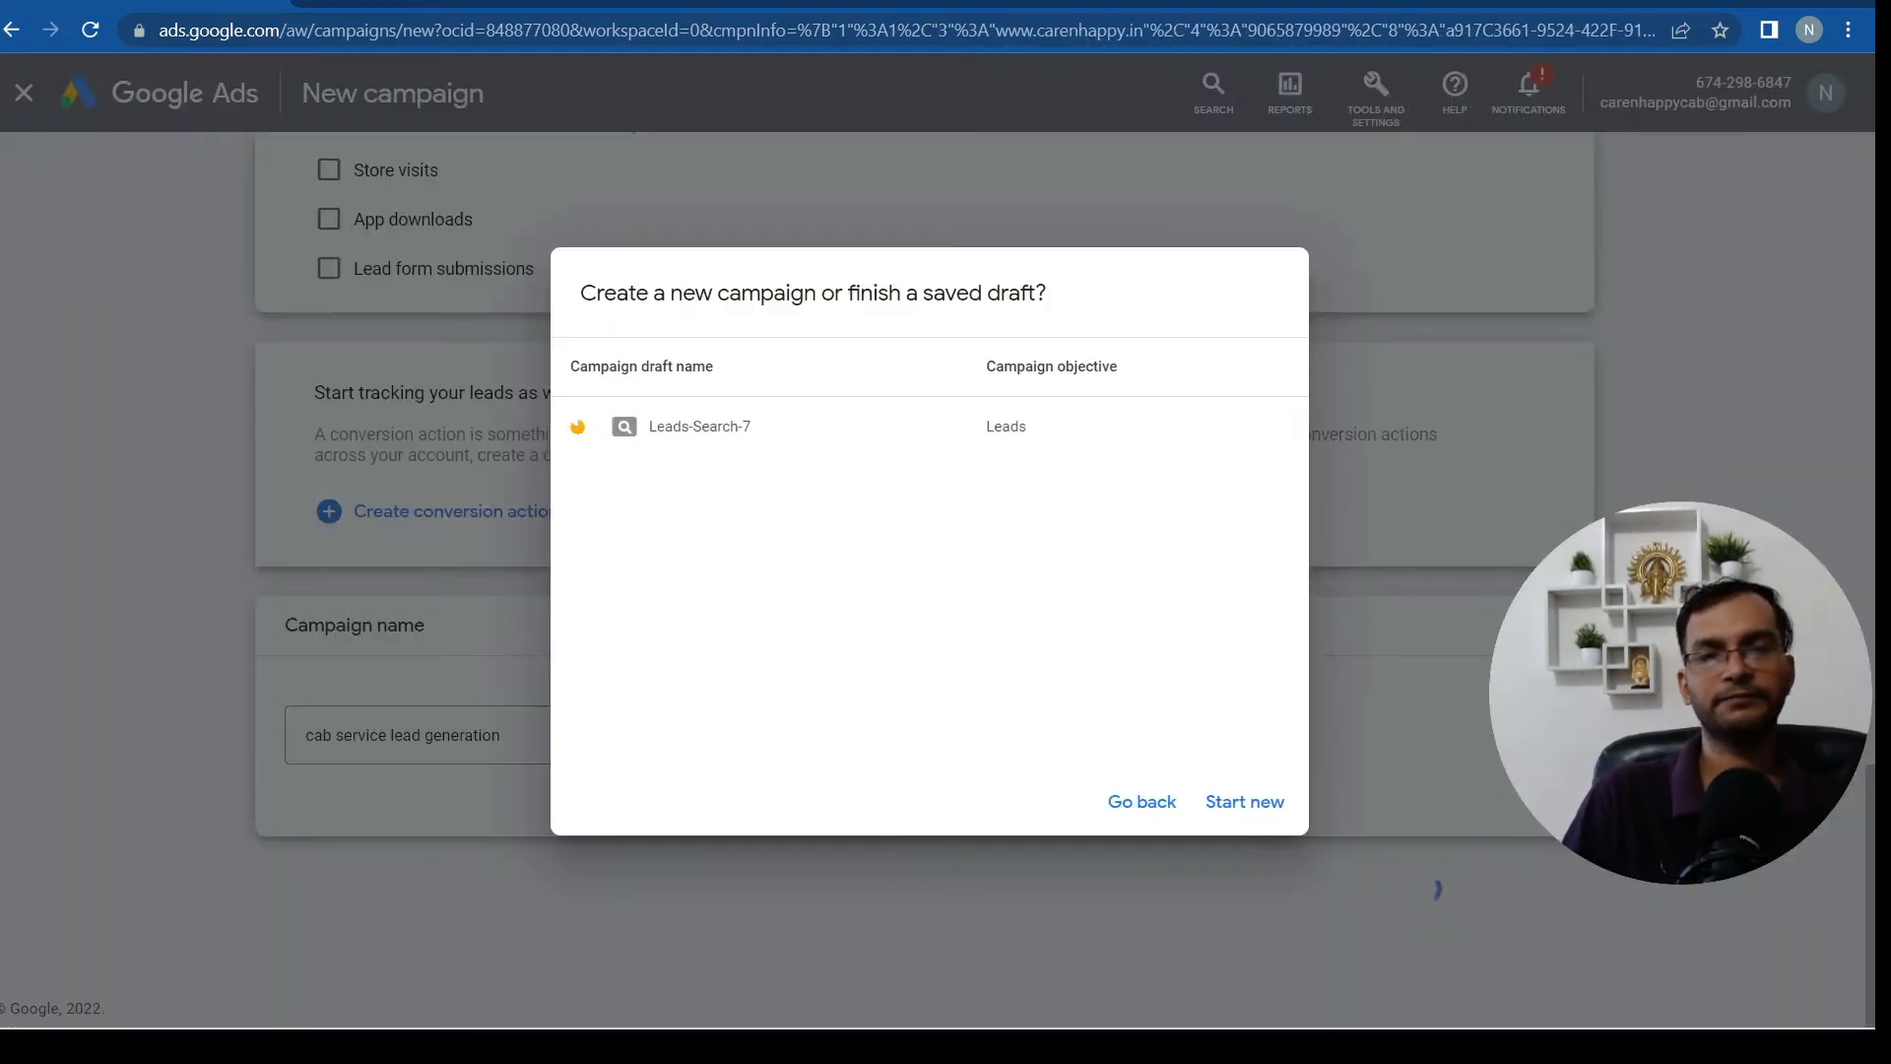
Start a new campaign rather than finishing the Leads-Search-7 draft
{"action": "left_click", "coordinate": [1245, 805]}
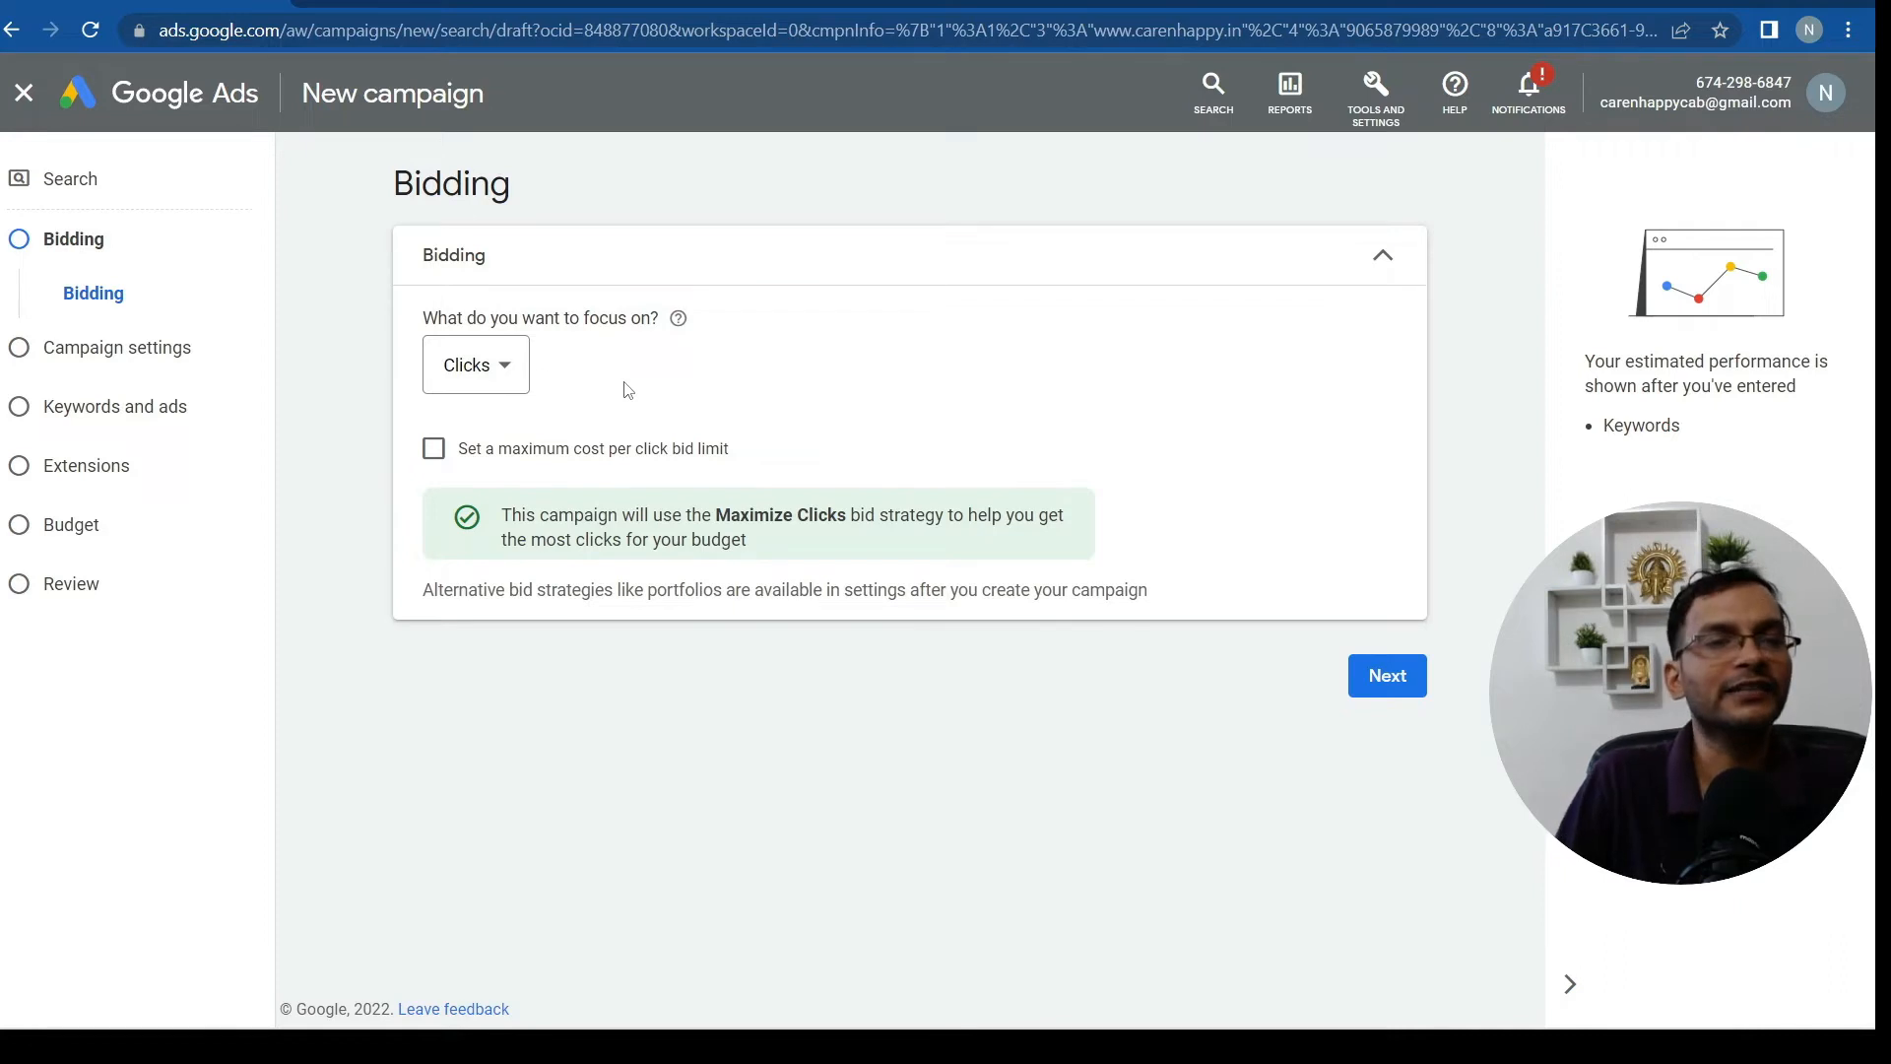
Focus bidding on Conversions with a ₹50.00 target cost per action, then proceed
{"action": "left_click", "coordinate": [490, 376]}
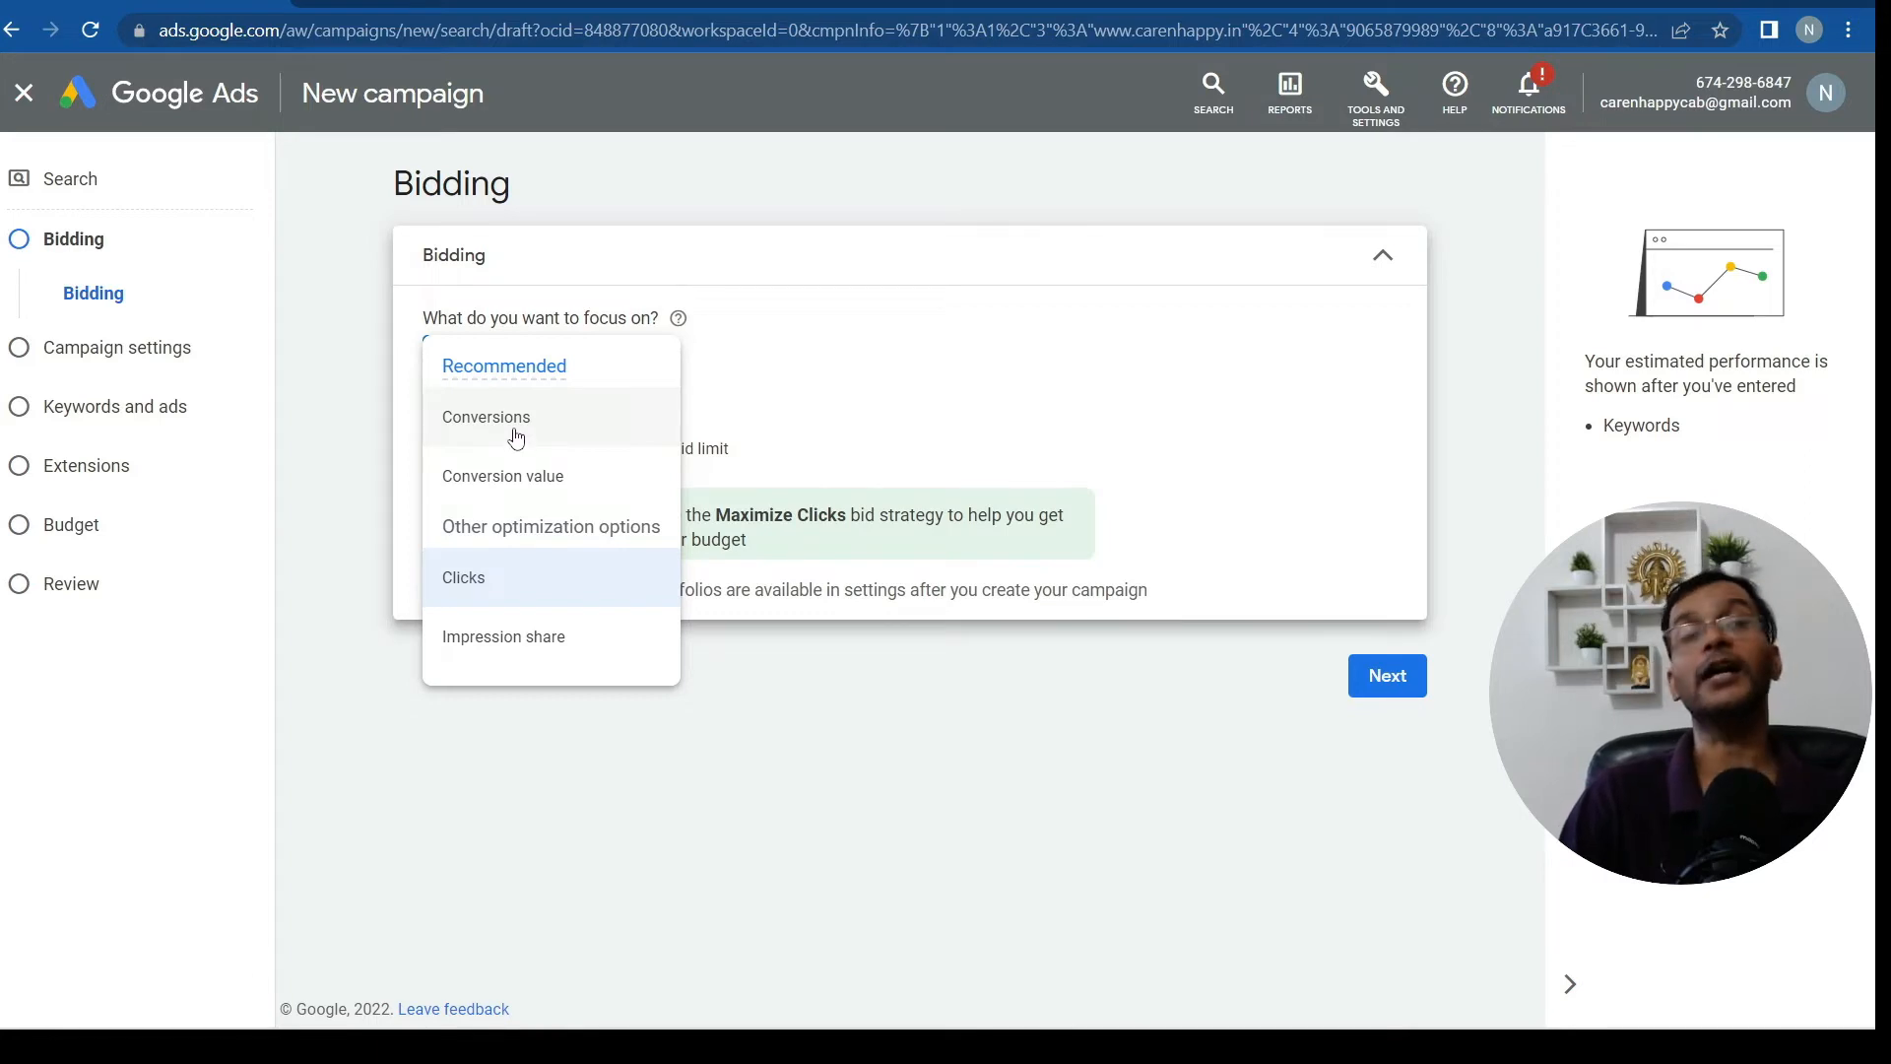
{"action": "mouse_move", "coordinate": [514, 433]}
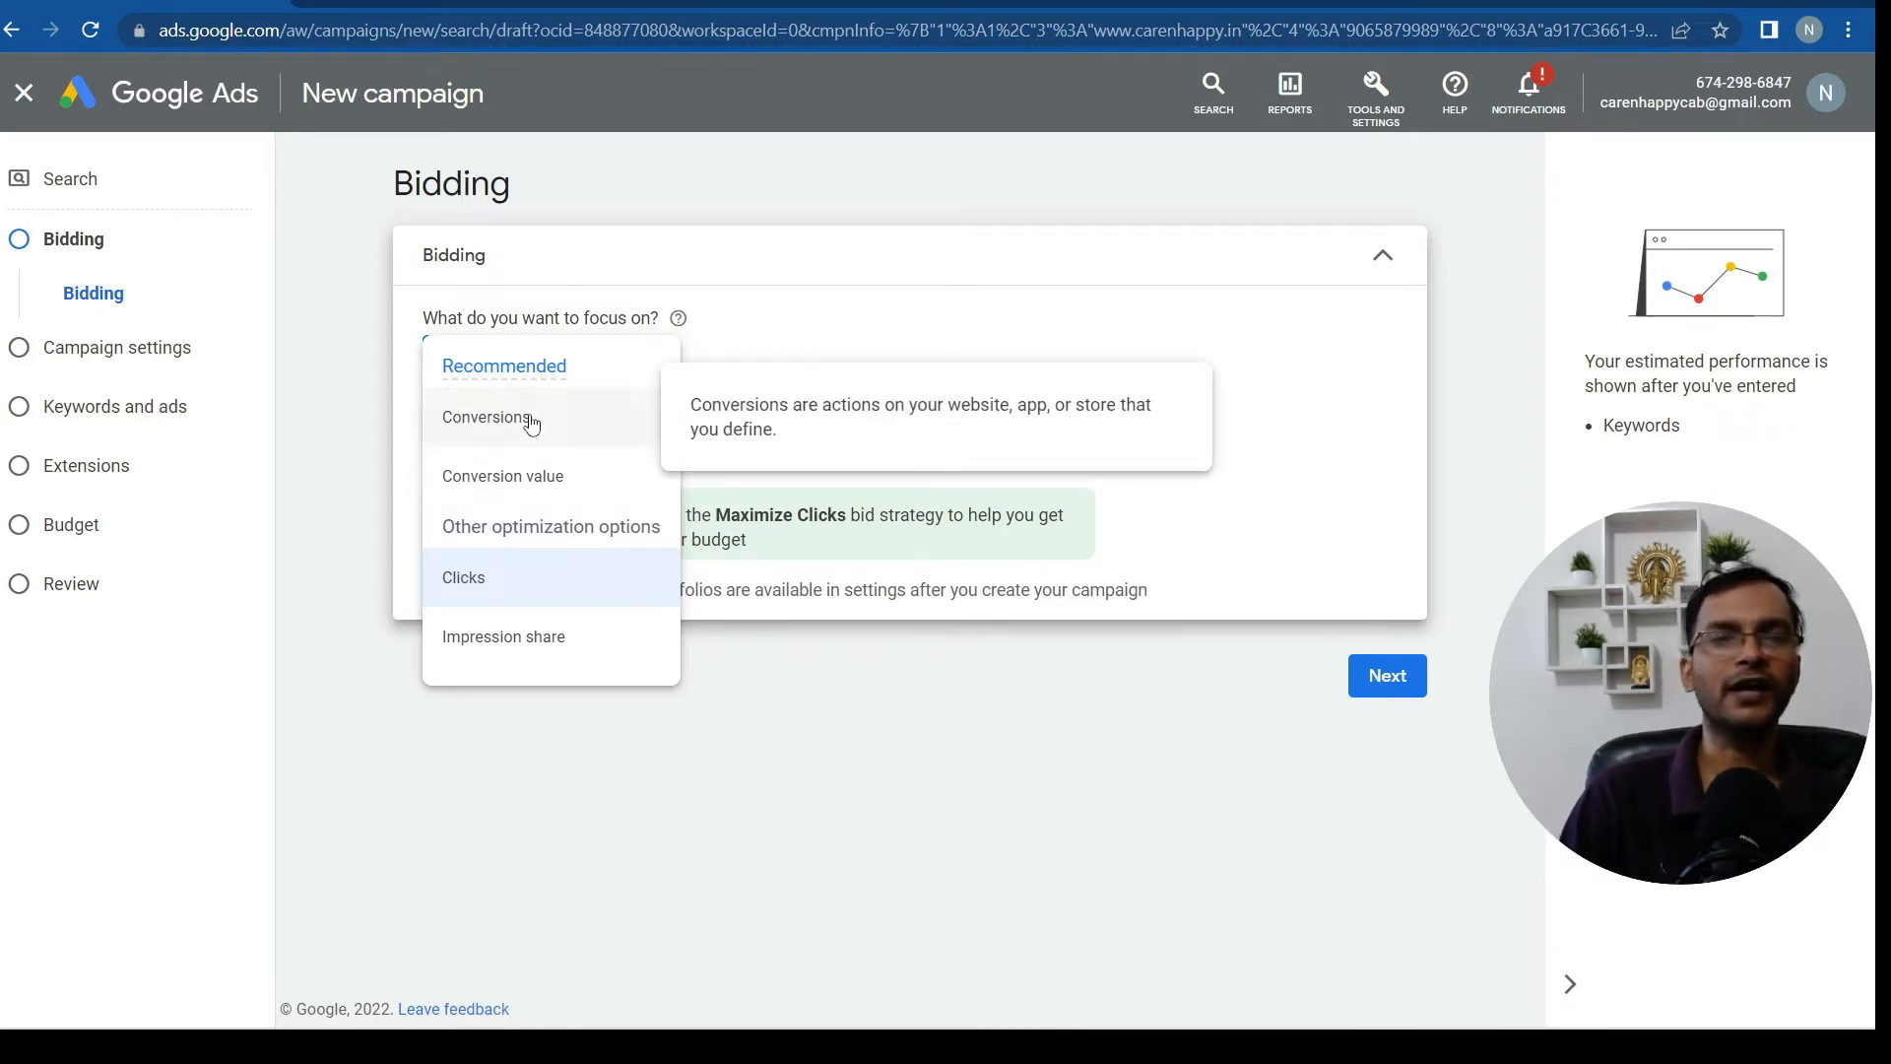
{"action": "left_click", "coordinate": [532, 424]}
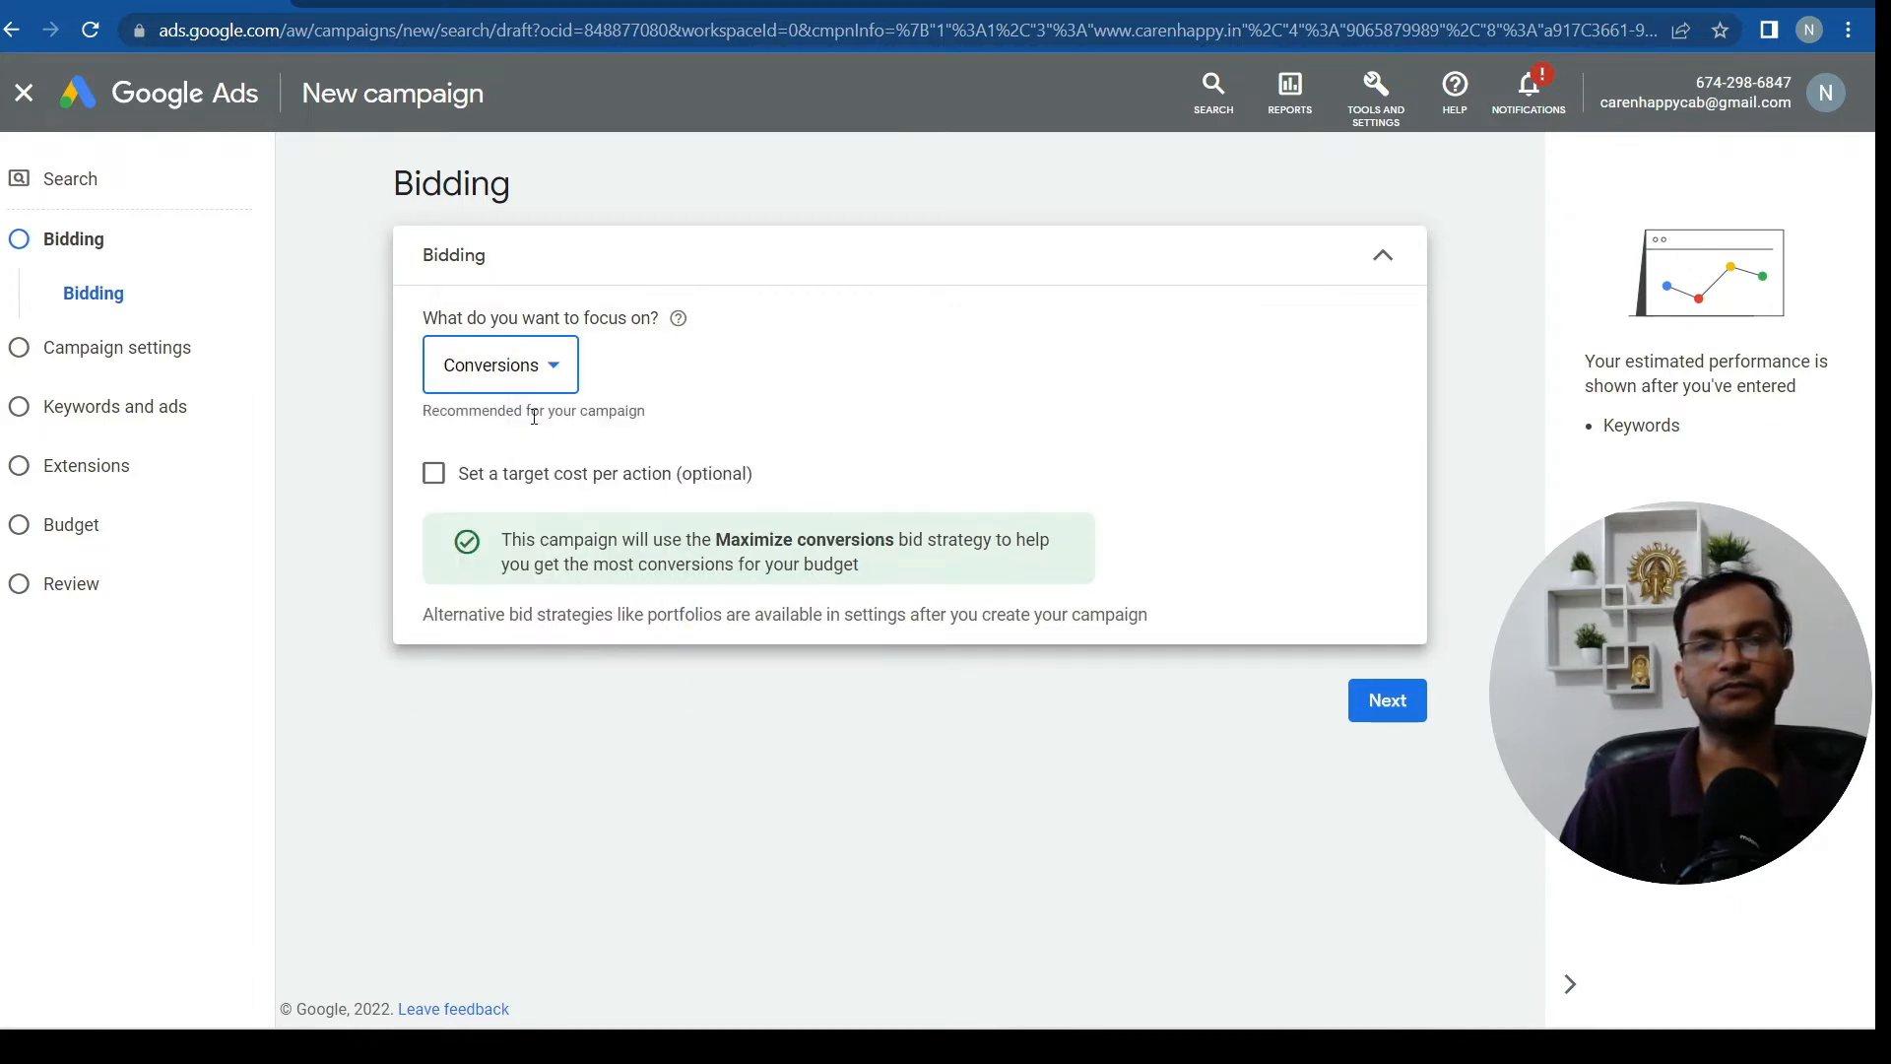
{"action": "left_click", "coordinate": [589, 473]}
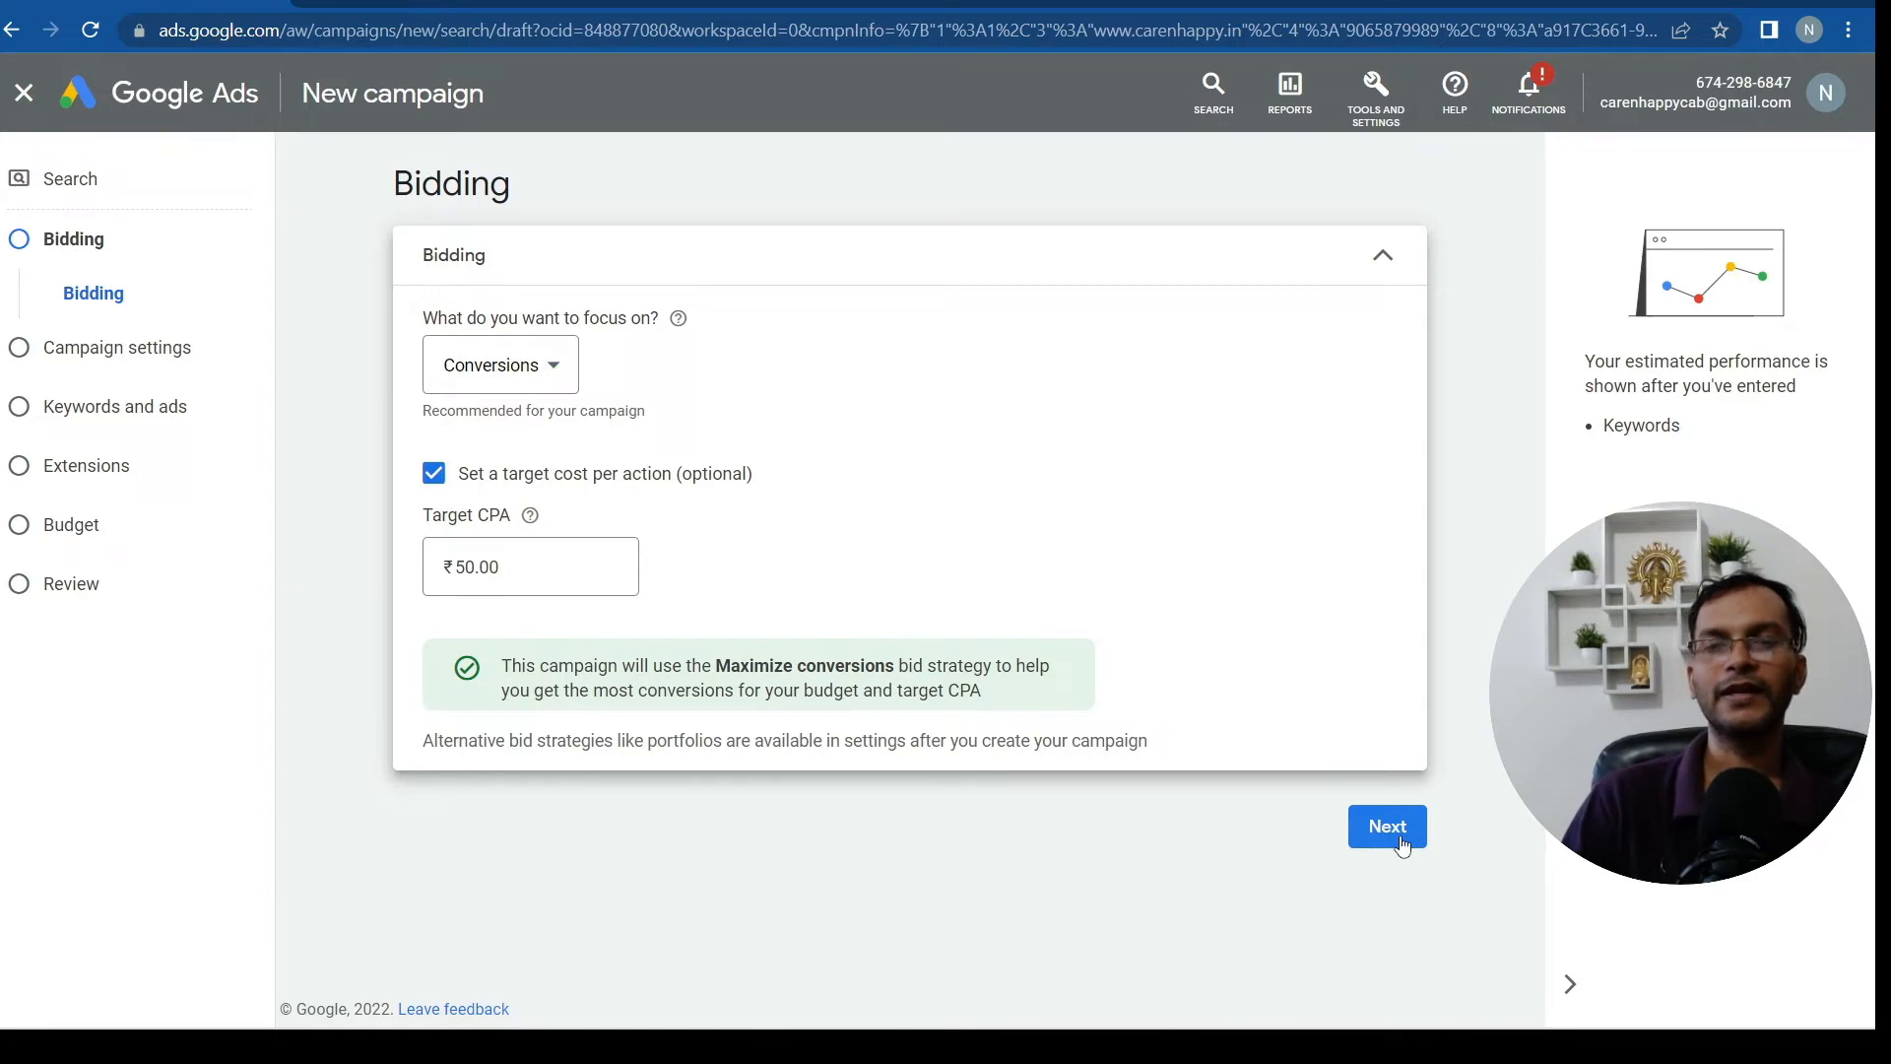
{"action": "left_click", "coordinate": [1388, 826]}
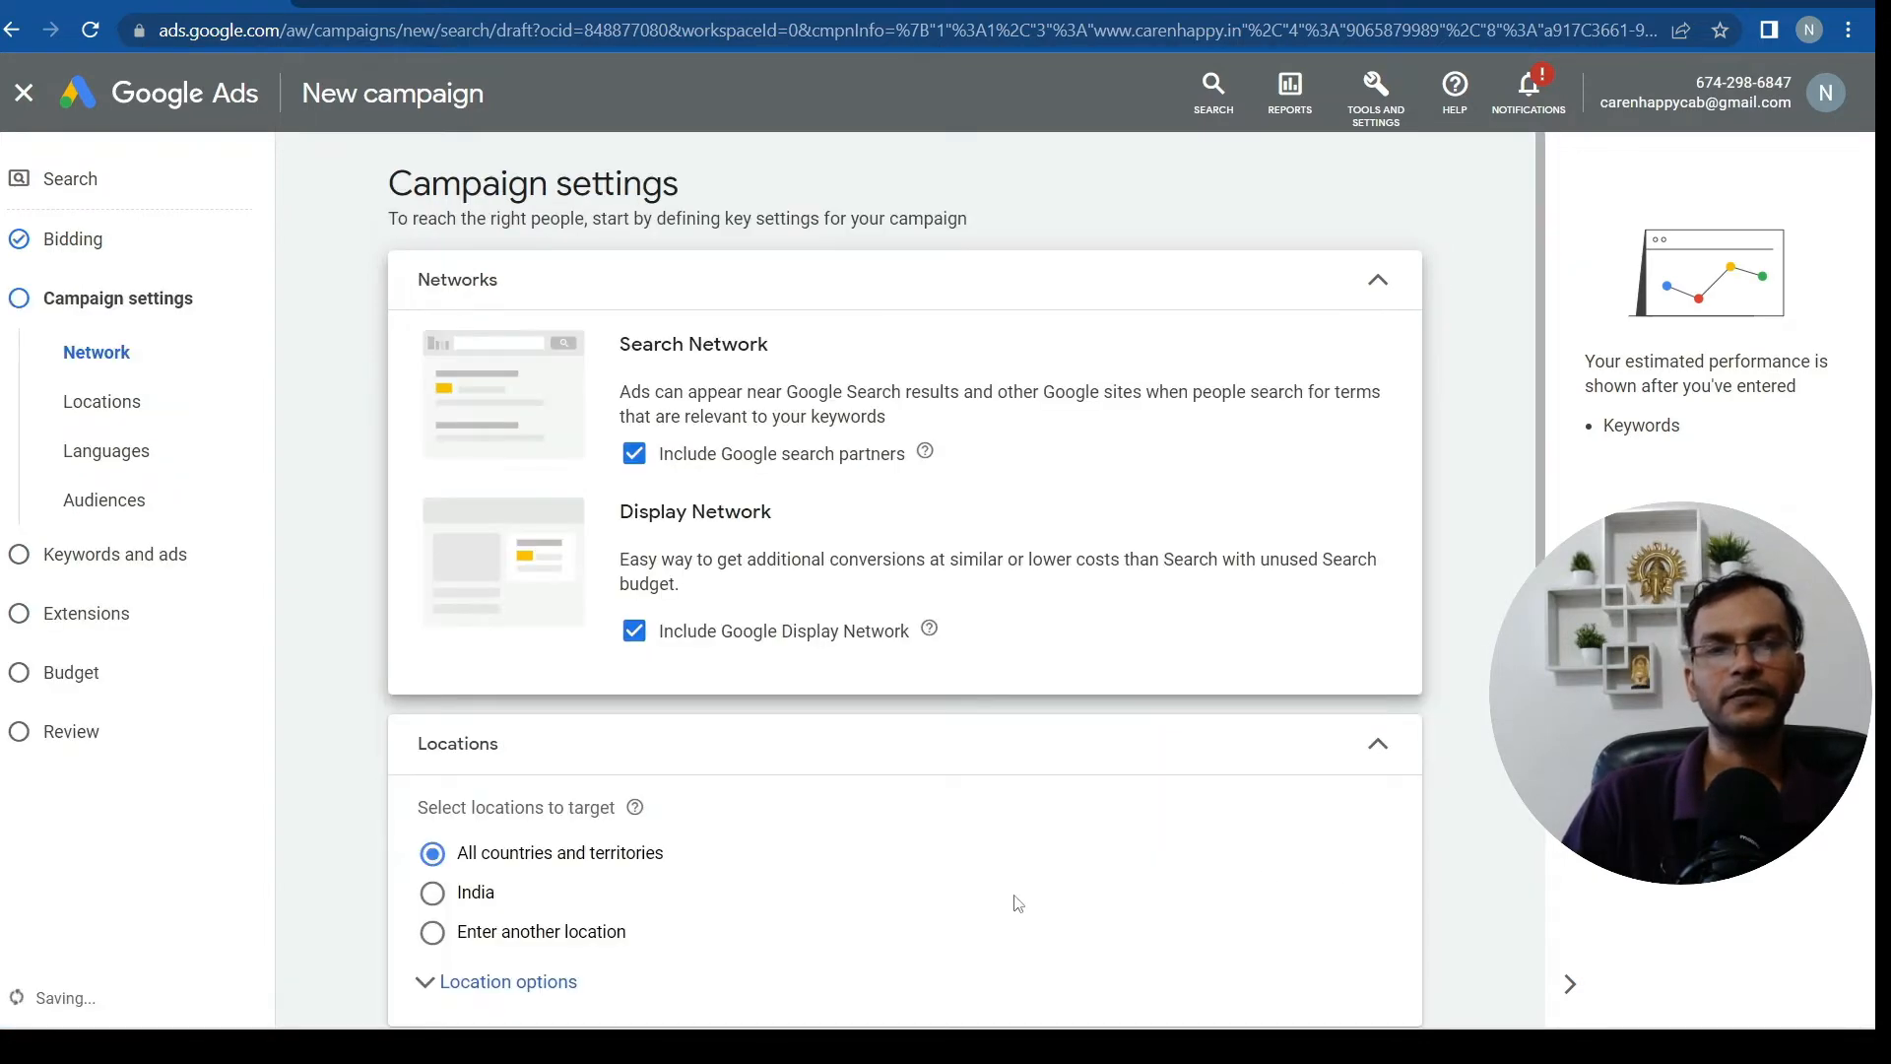
Uncheck Include Google Display Network, leaving only Search Network with search partners
{"action": "scroll", "coordinate": [1090, 842], "scroll_direction": "down", "scroll_amount": 3}
{"action": "scroll", "coordinate": [1092, 842], "scroll_direction": "up", "scroll_amount": 3}
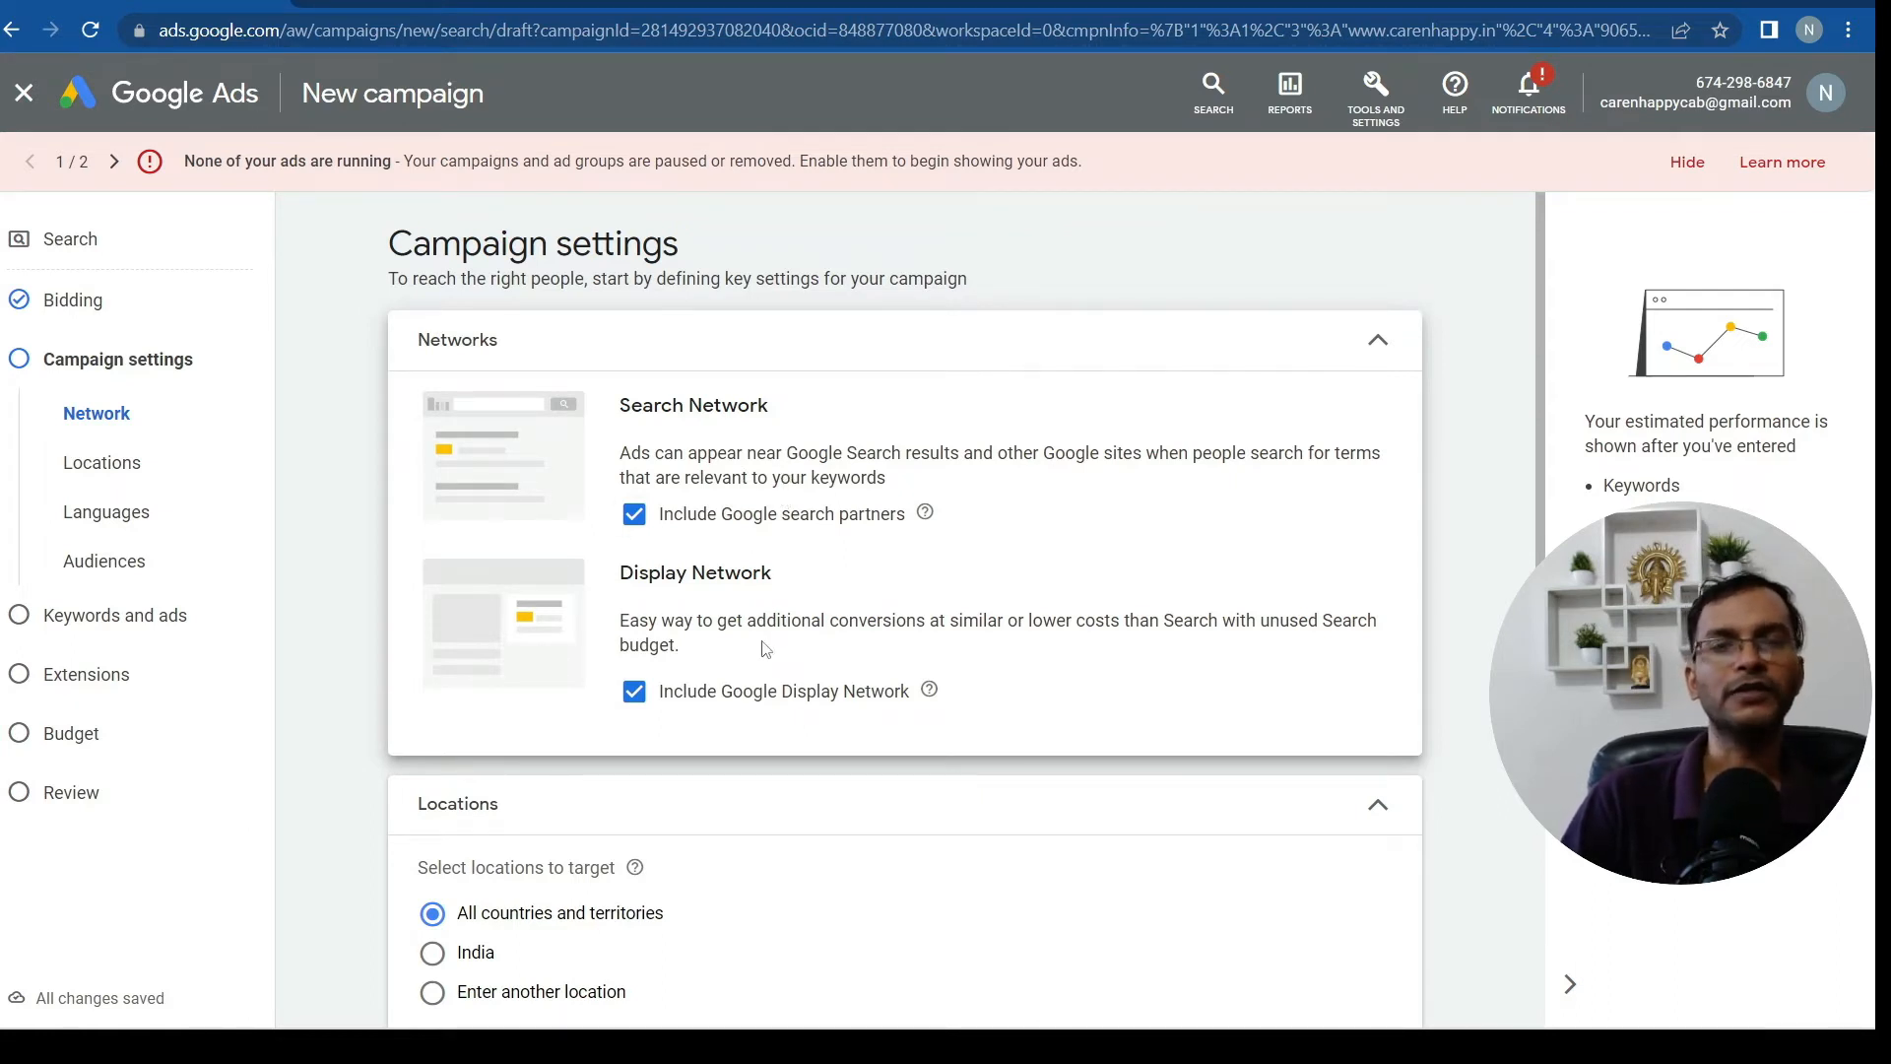
{"action": "scroll", "coordinate": [764, 641], "scroll_direction": "down", "scroll_amount": 2}
{"action": "left_click", "coordinate": [629, 465]}
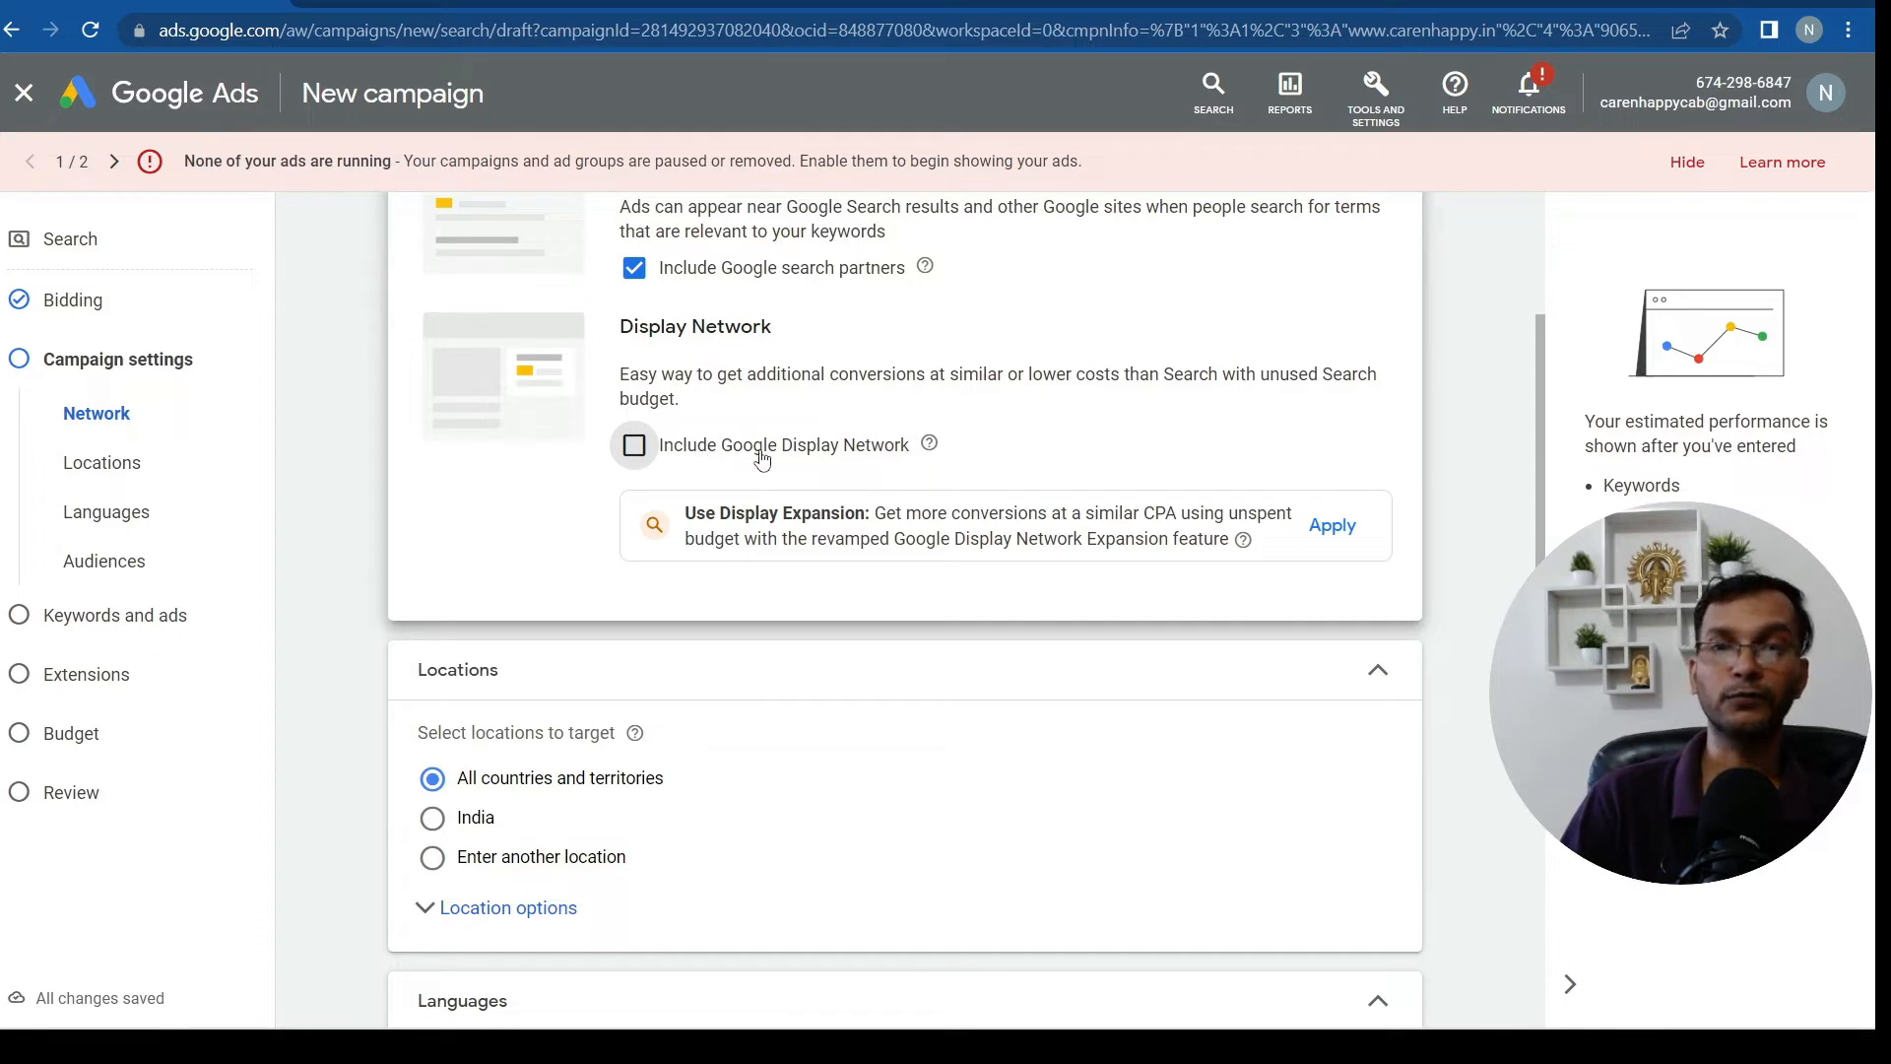
{"action": "scroll", "coordinate": [851, 488], "scroll_direction": "up", "scroll_amount": 1}
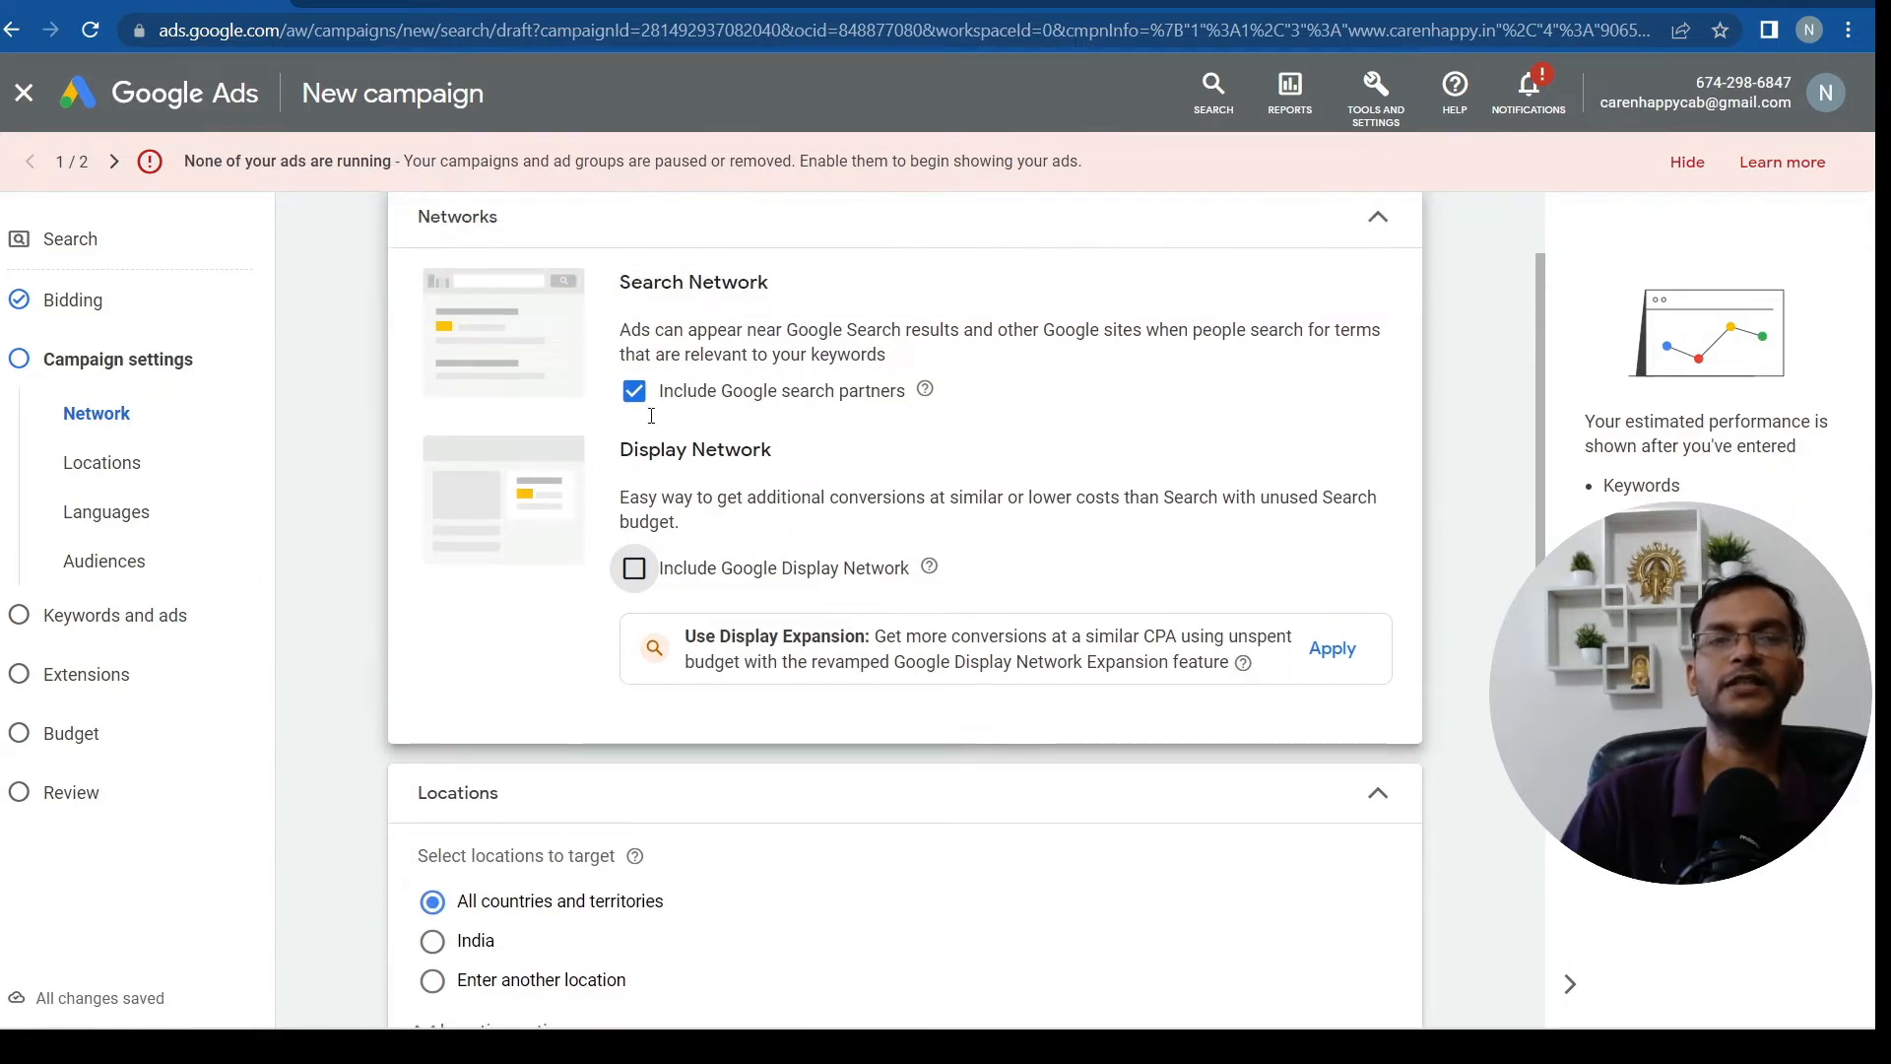
{"action": "scroll", "coordinate": [792, 919], "scroll_direction": "down", "scroll_amount": 3}
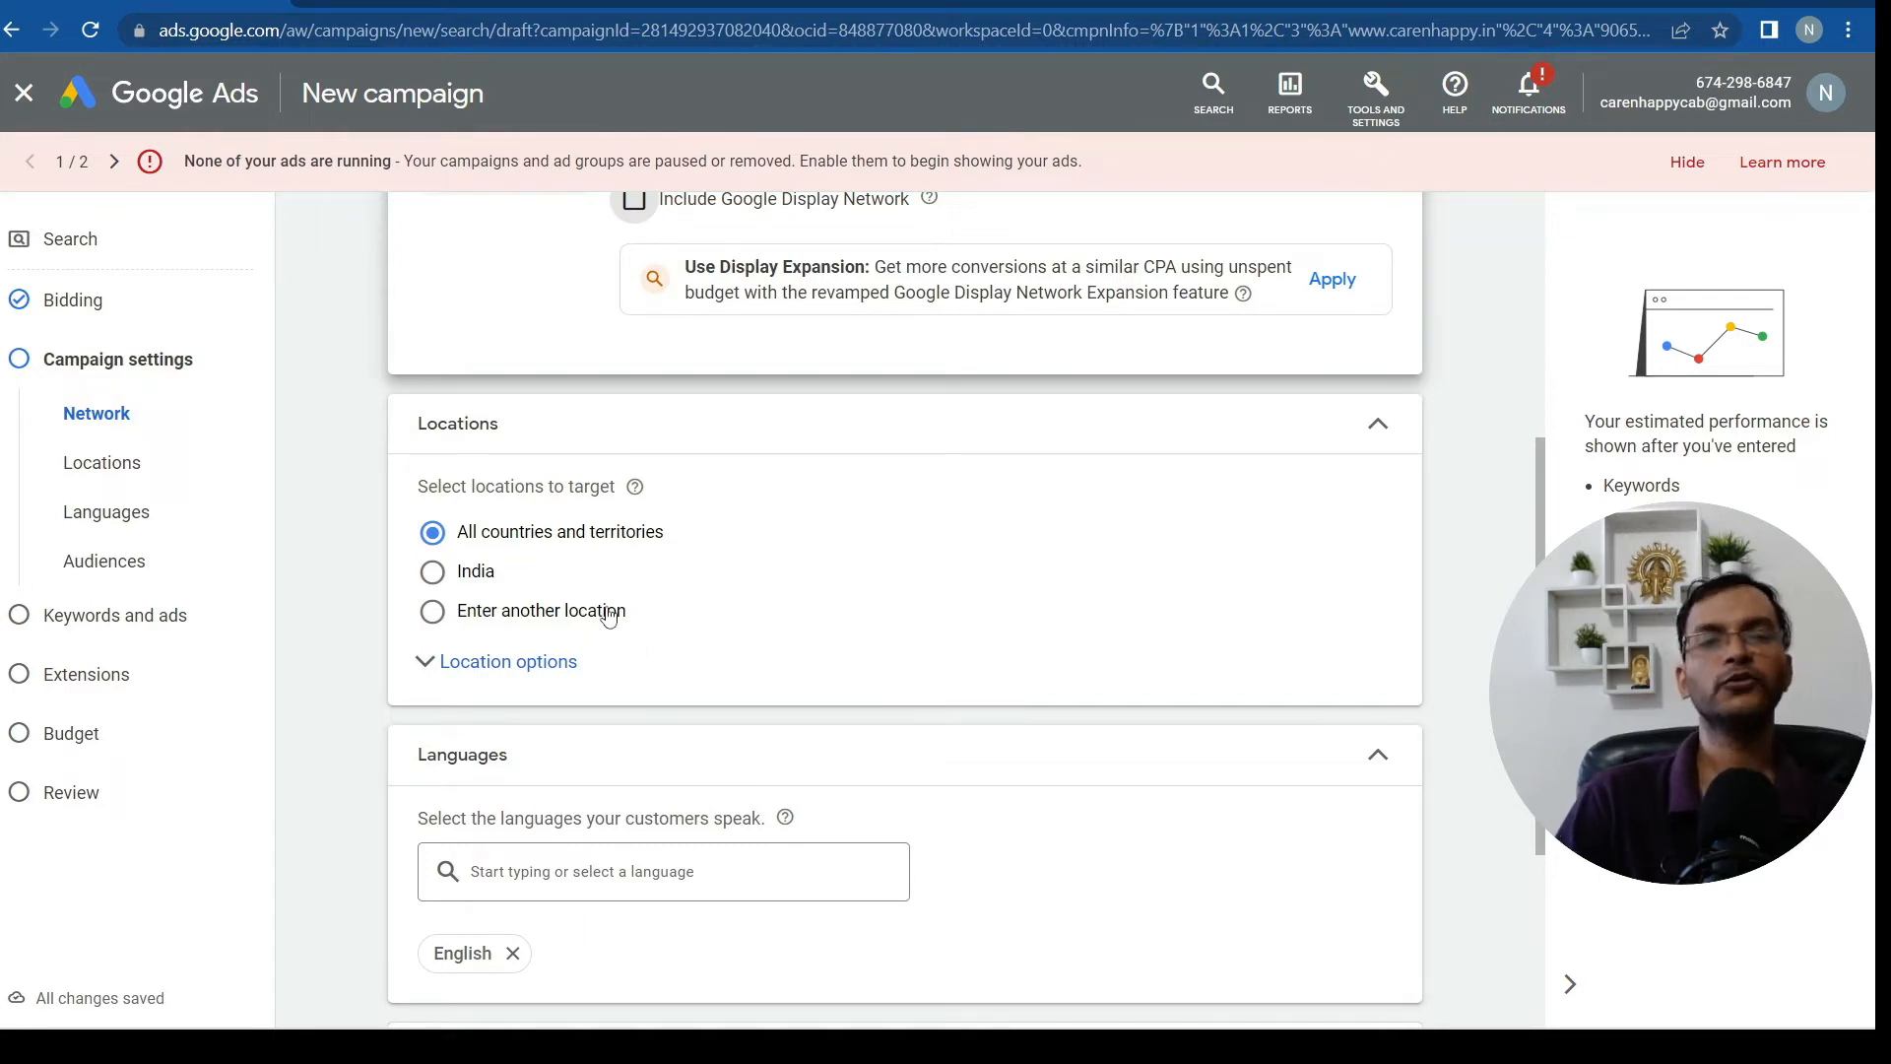
{"action": "left_click", "coordinate": [429, 575]}
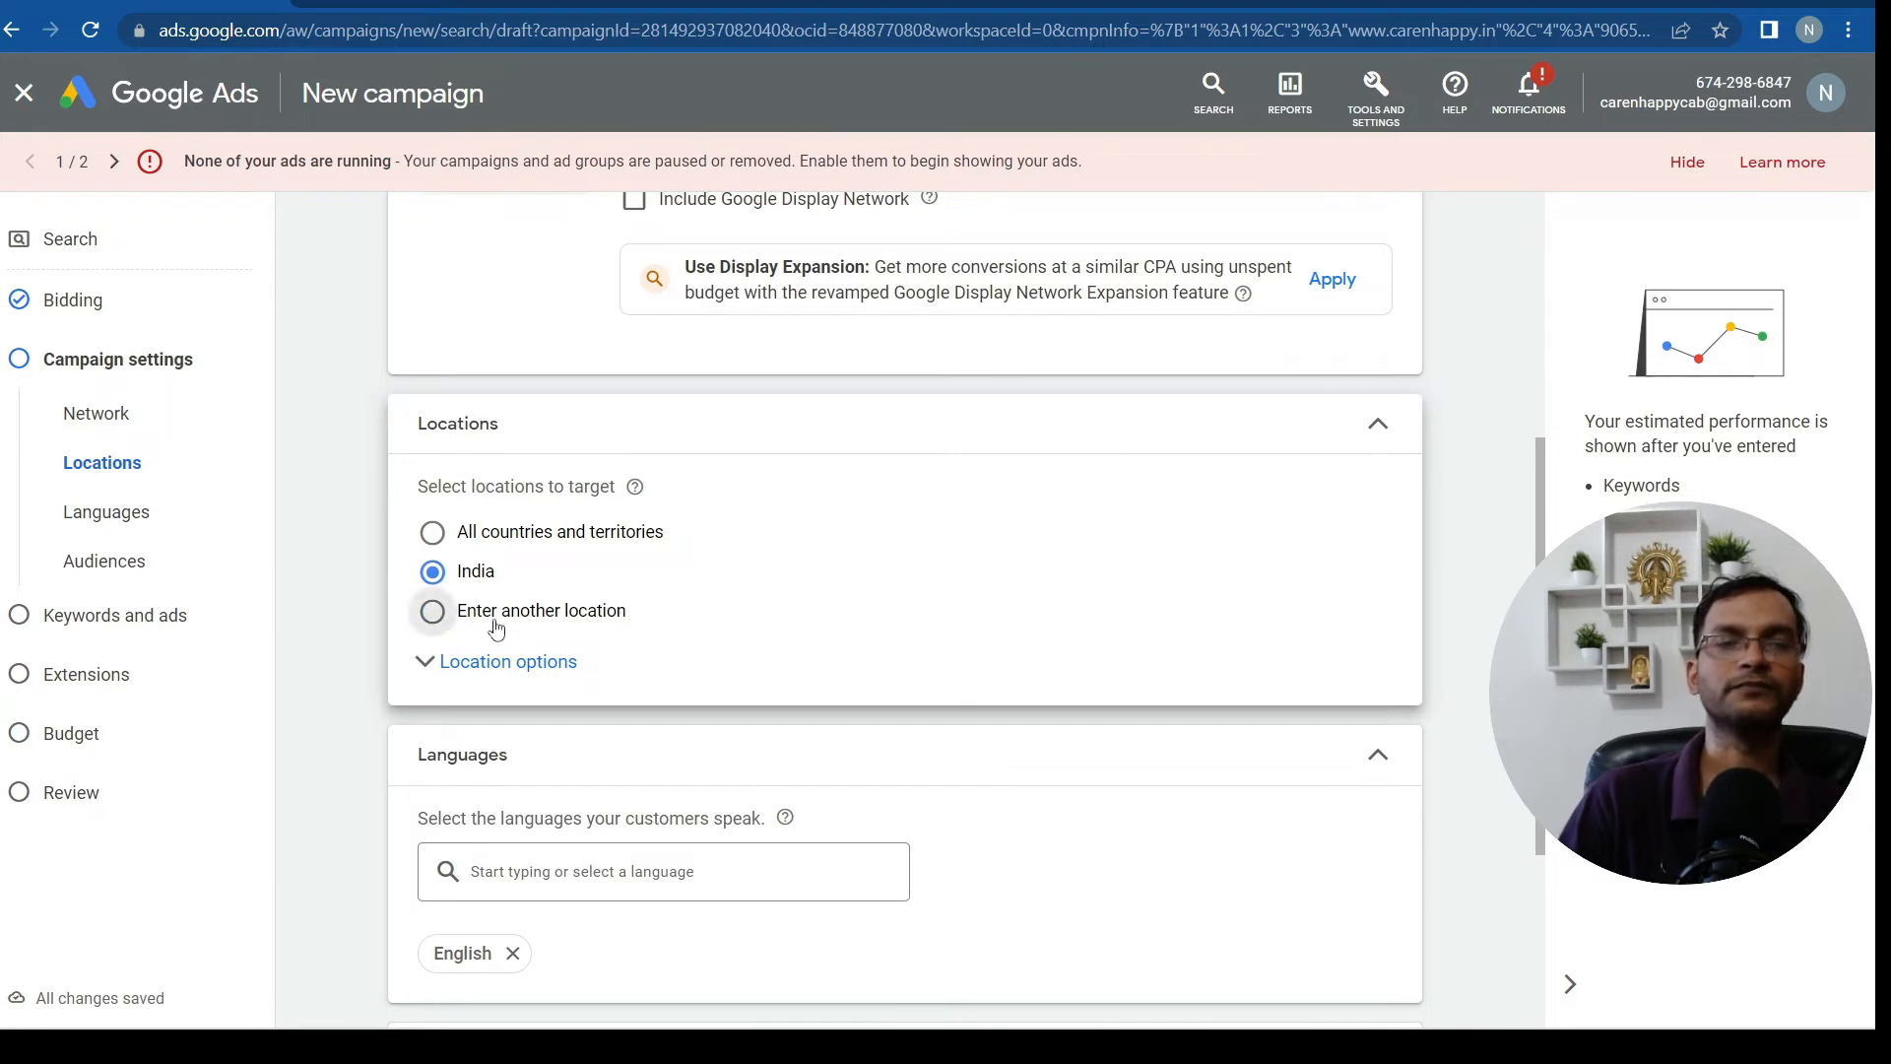
{"action": "left_click", "coordinate": [434, 614]}
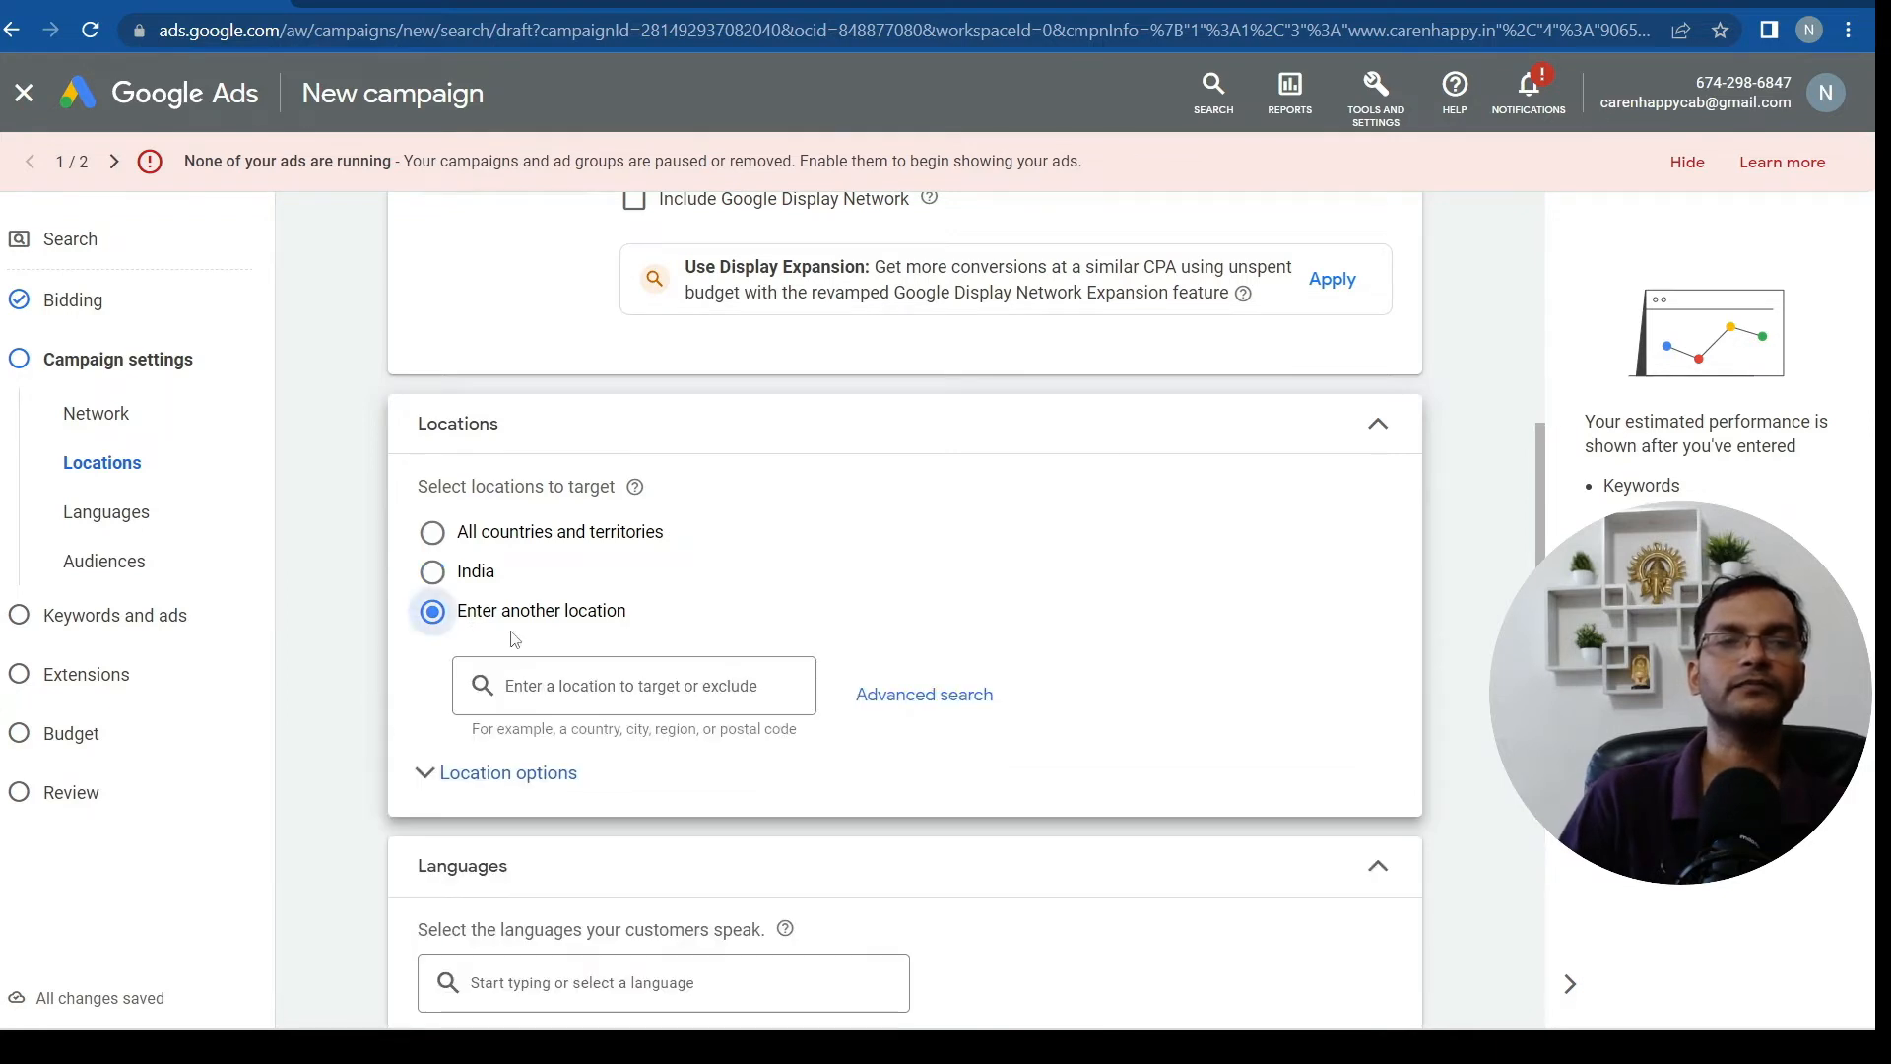
{"action": "left_click", "coordinate": [580, 682]}
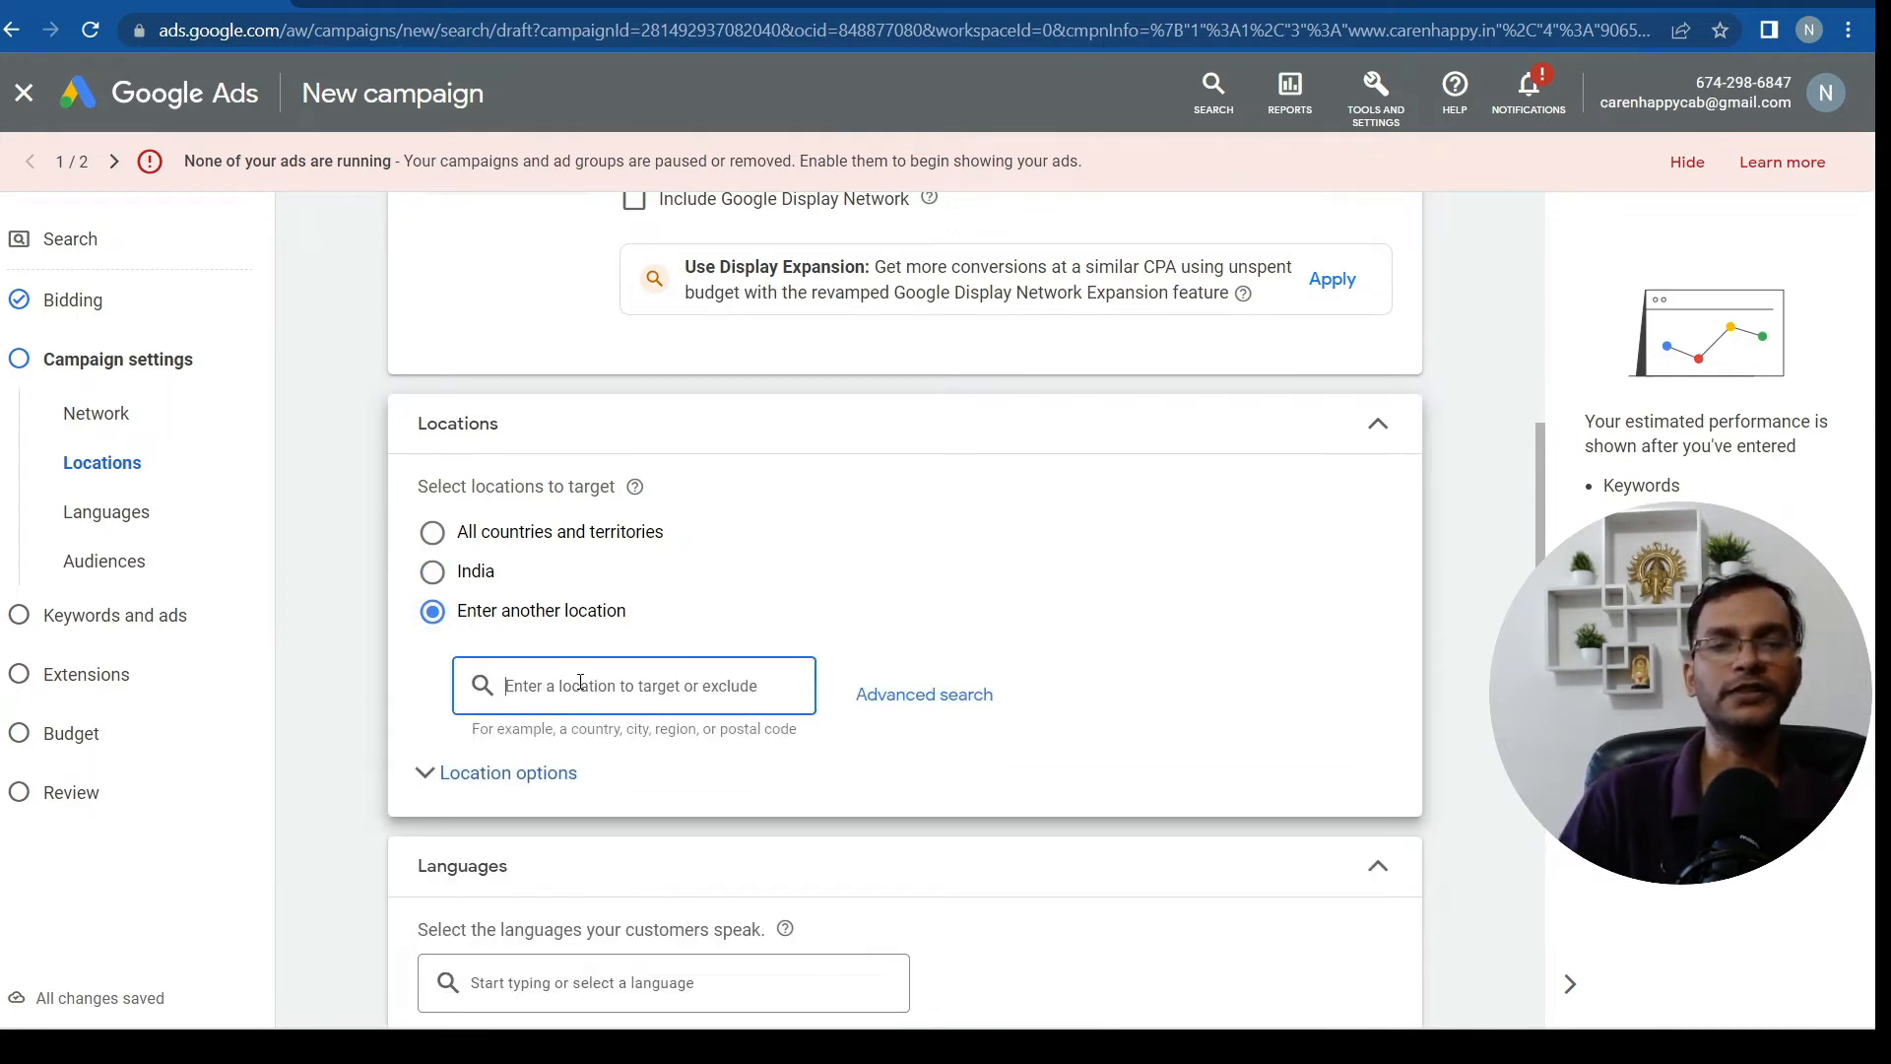
{"action": "type", "text": "d"}
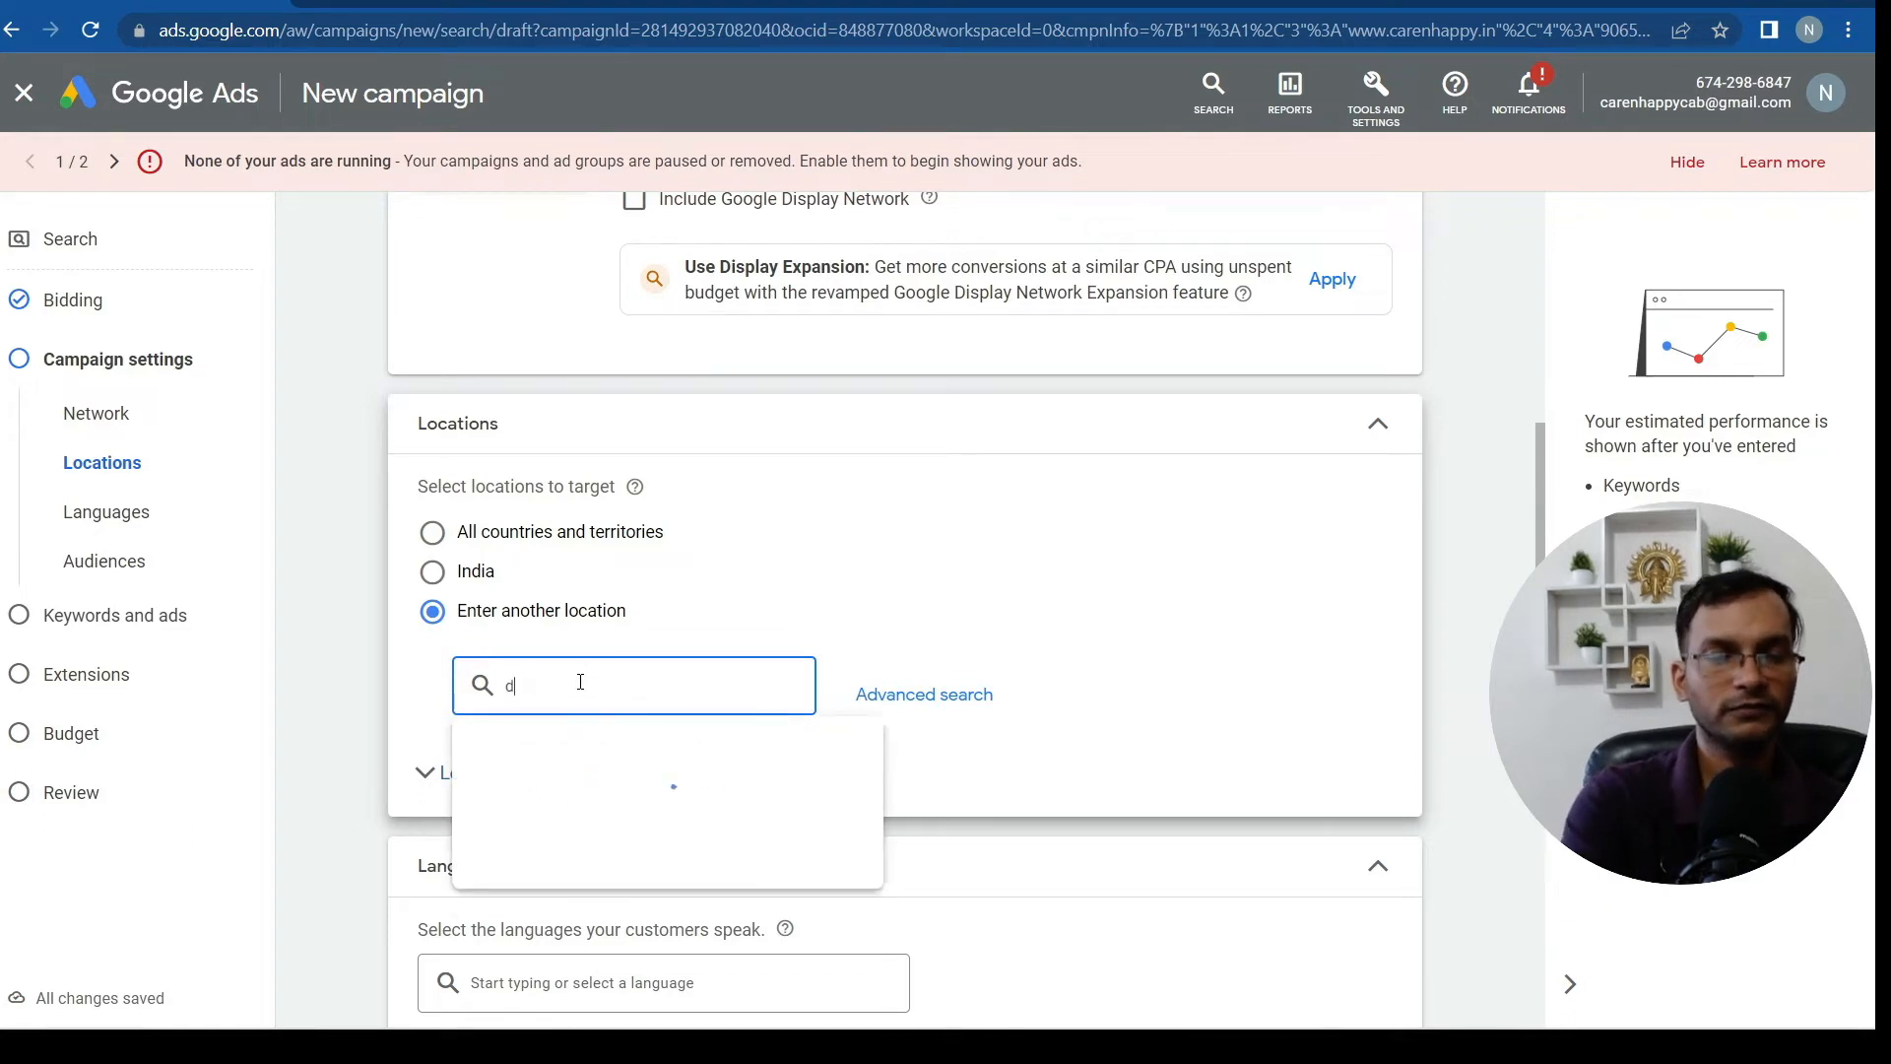
{"action": "type", "text": "el"}
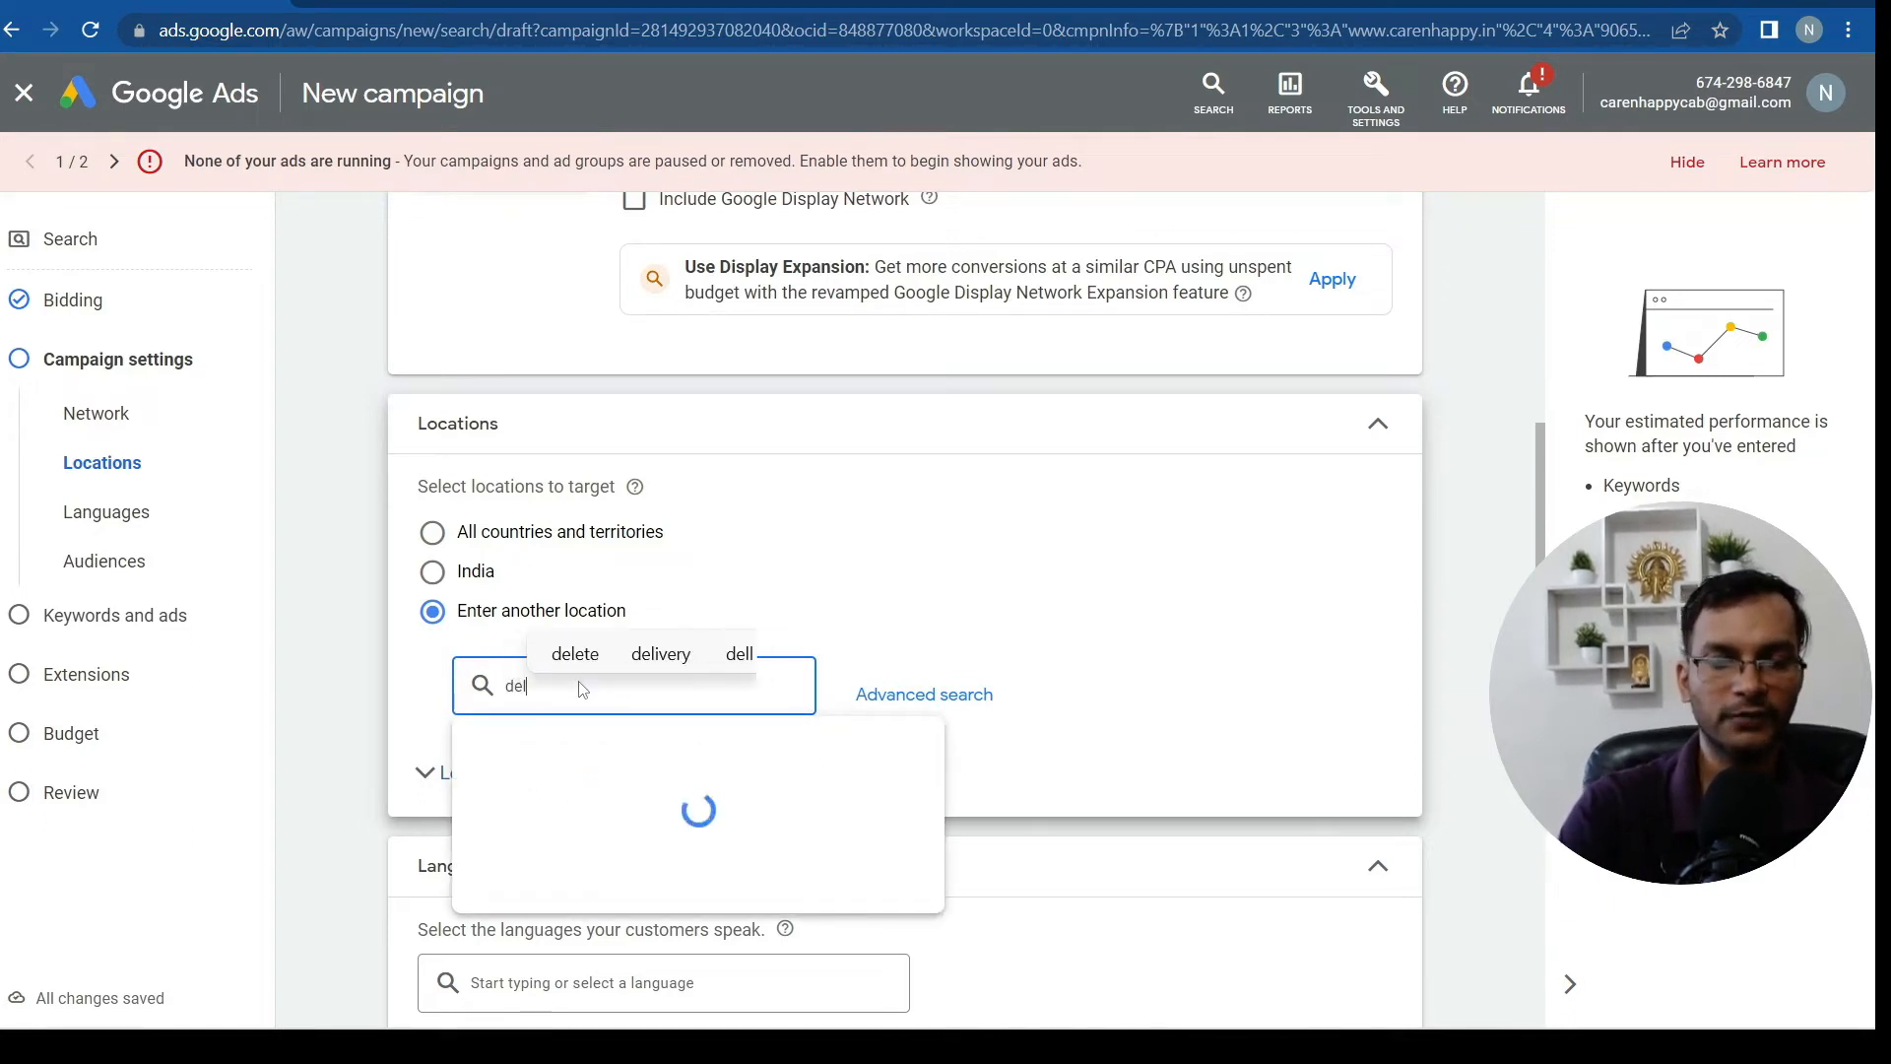
{"action": "type", "text": "hi"}
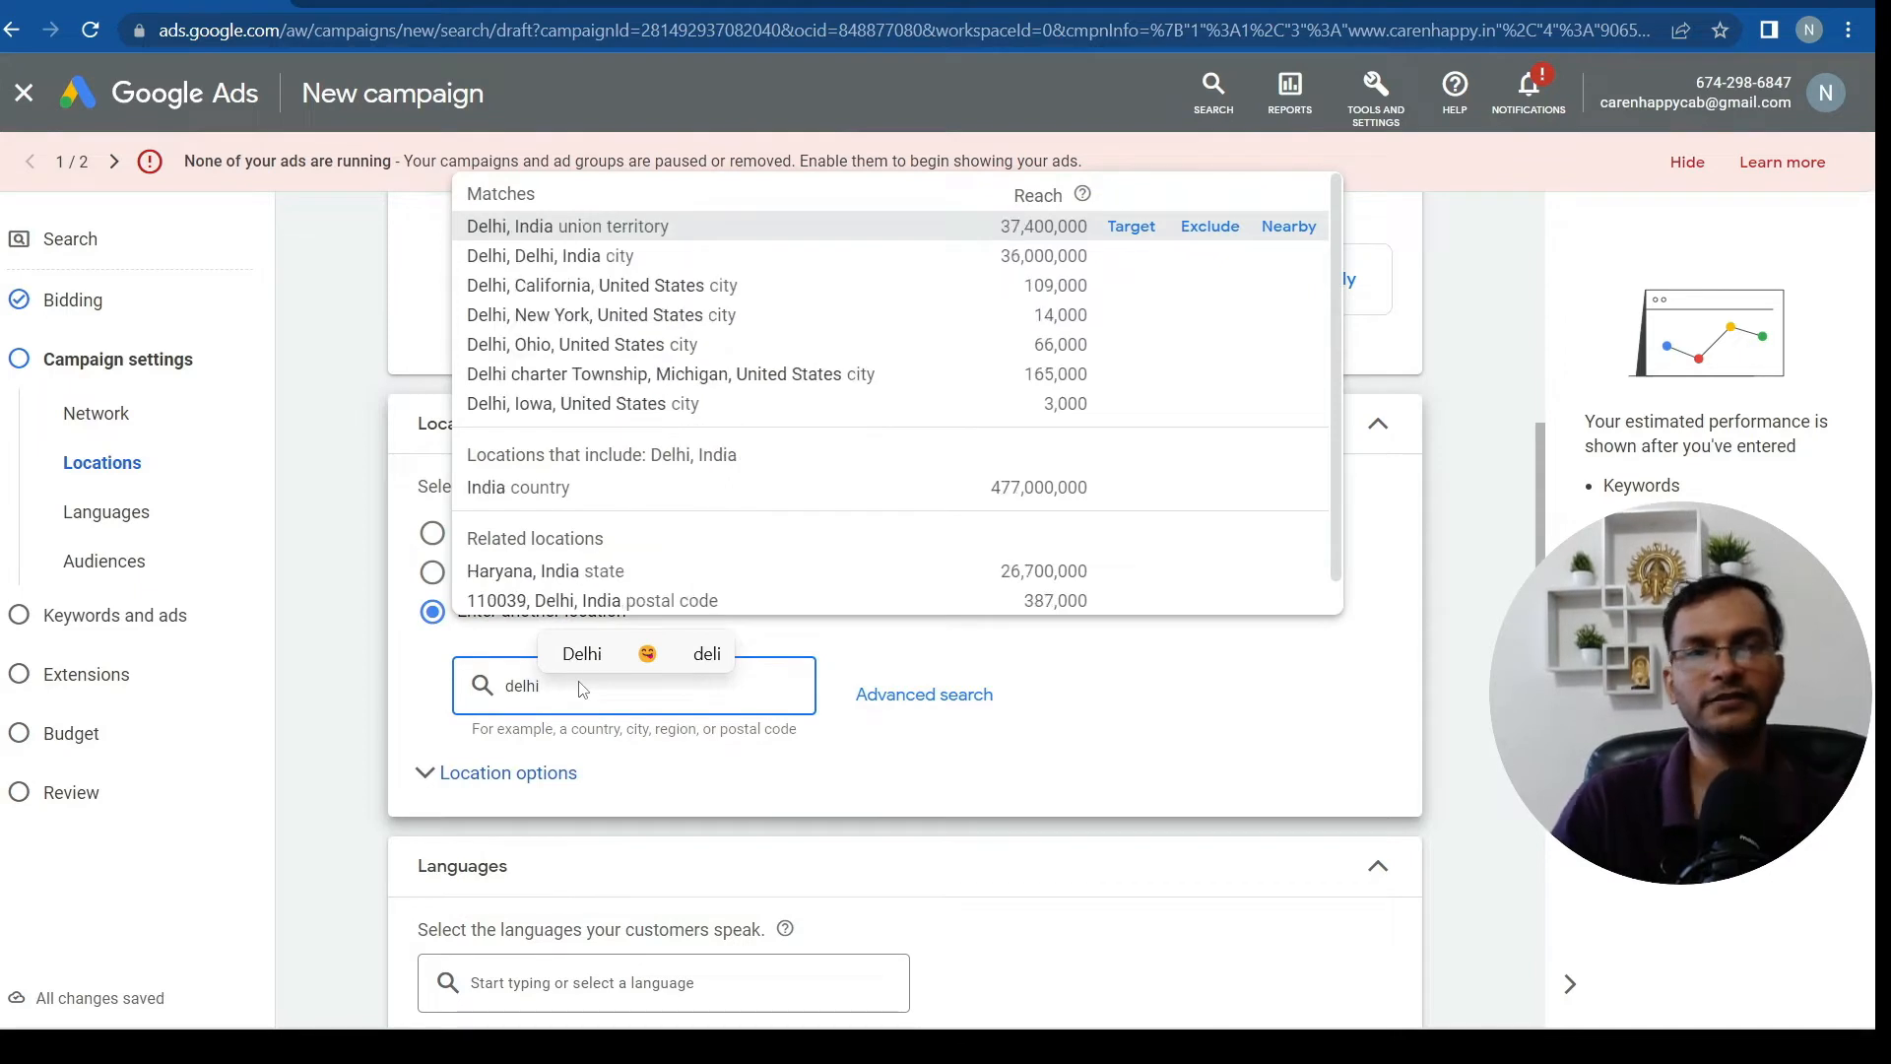
{"action": "left_click", "coordinate": [610, 257]}
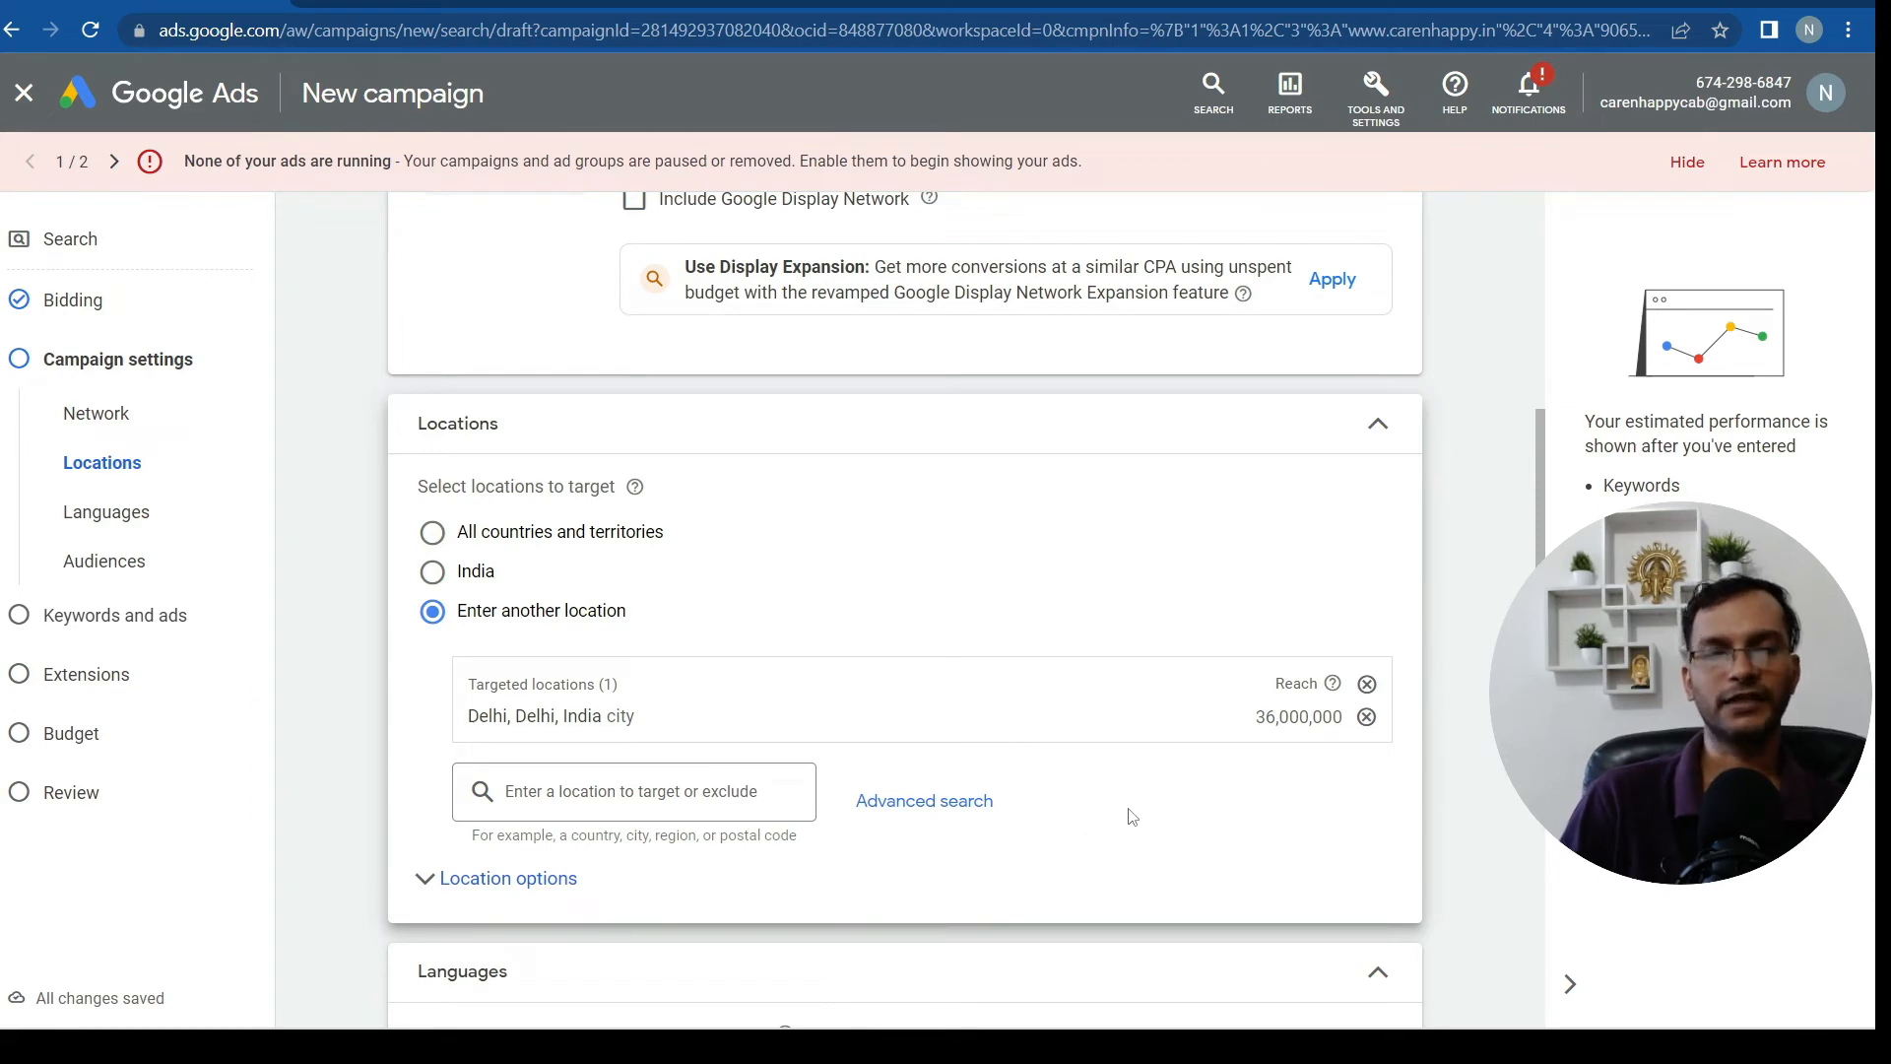
{"action": "scroll", "coordinate": [1083, 788], "scroll_direction": "down", "scroll_amount": 4}
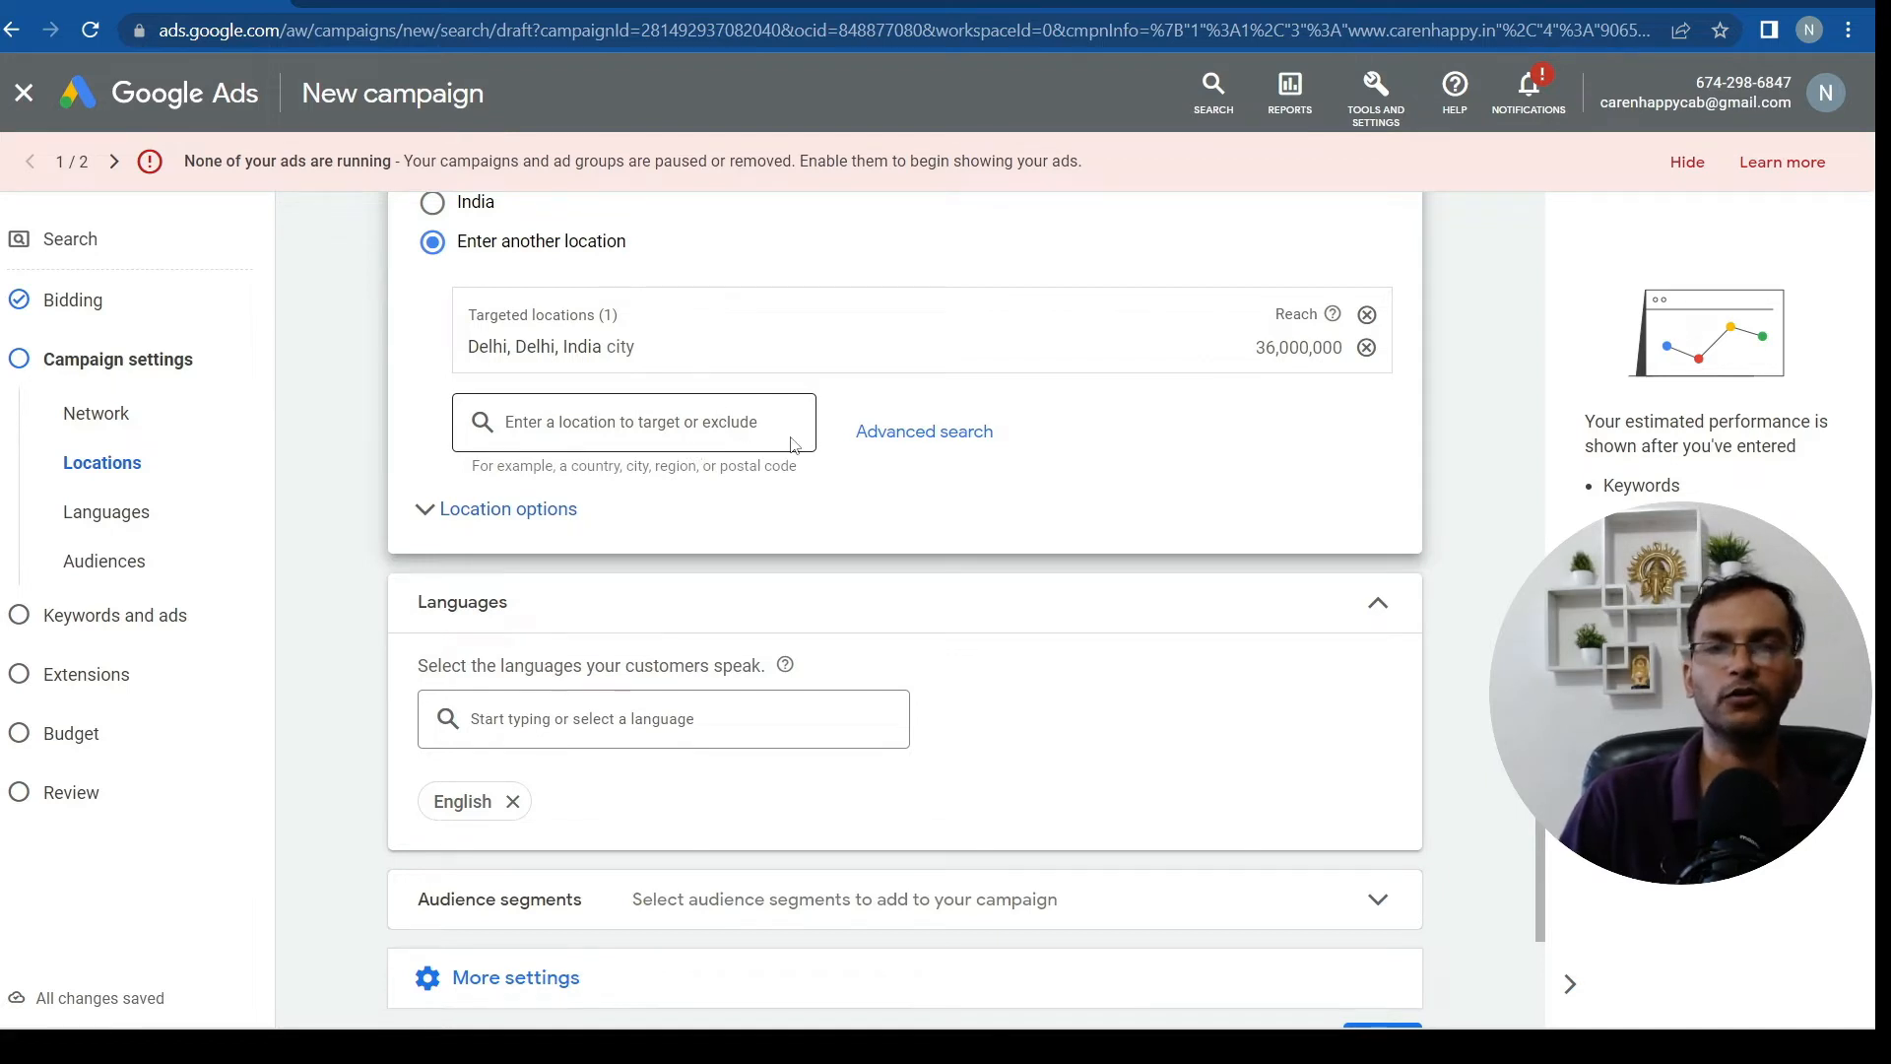
{"action": "left_click", "coordinate": [945, 448]}
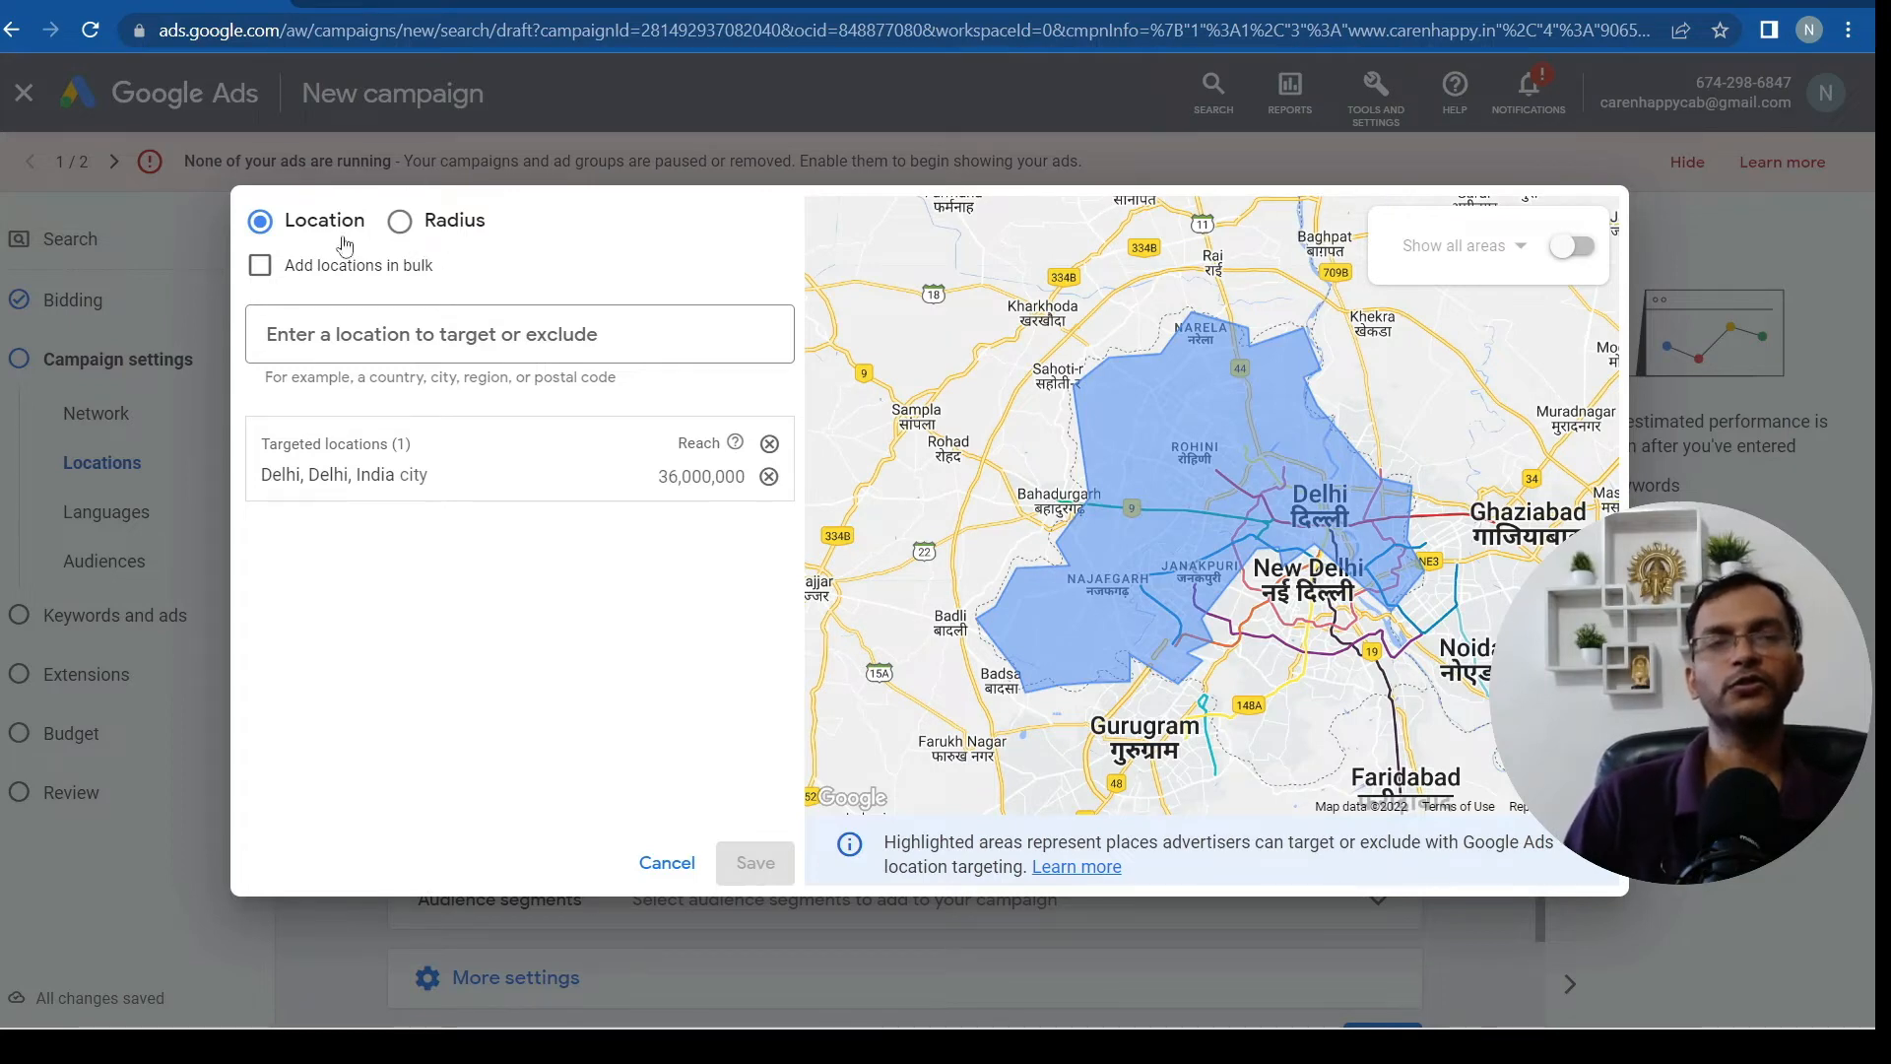
{"action": "left_click", "coordinate": [397, 224]}
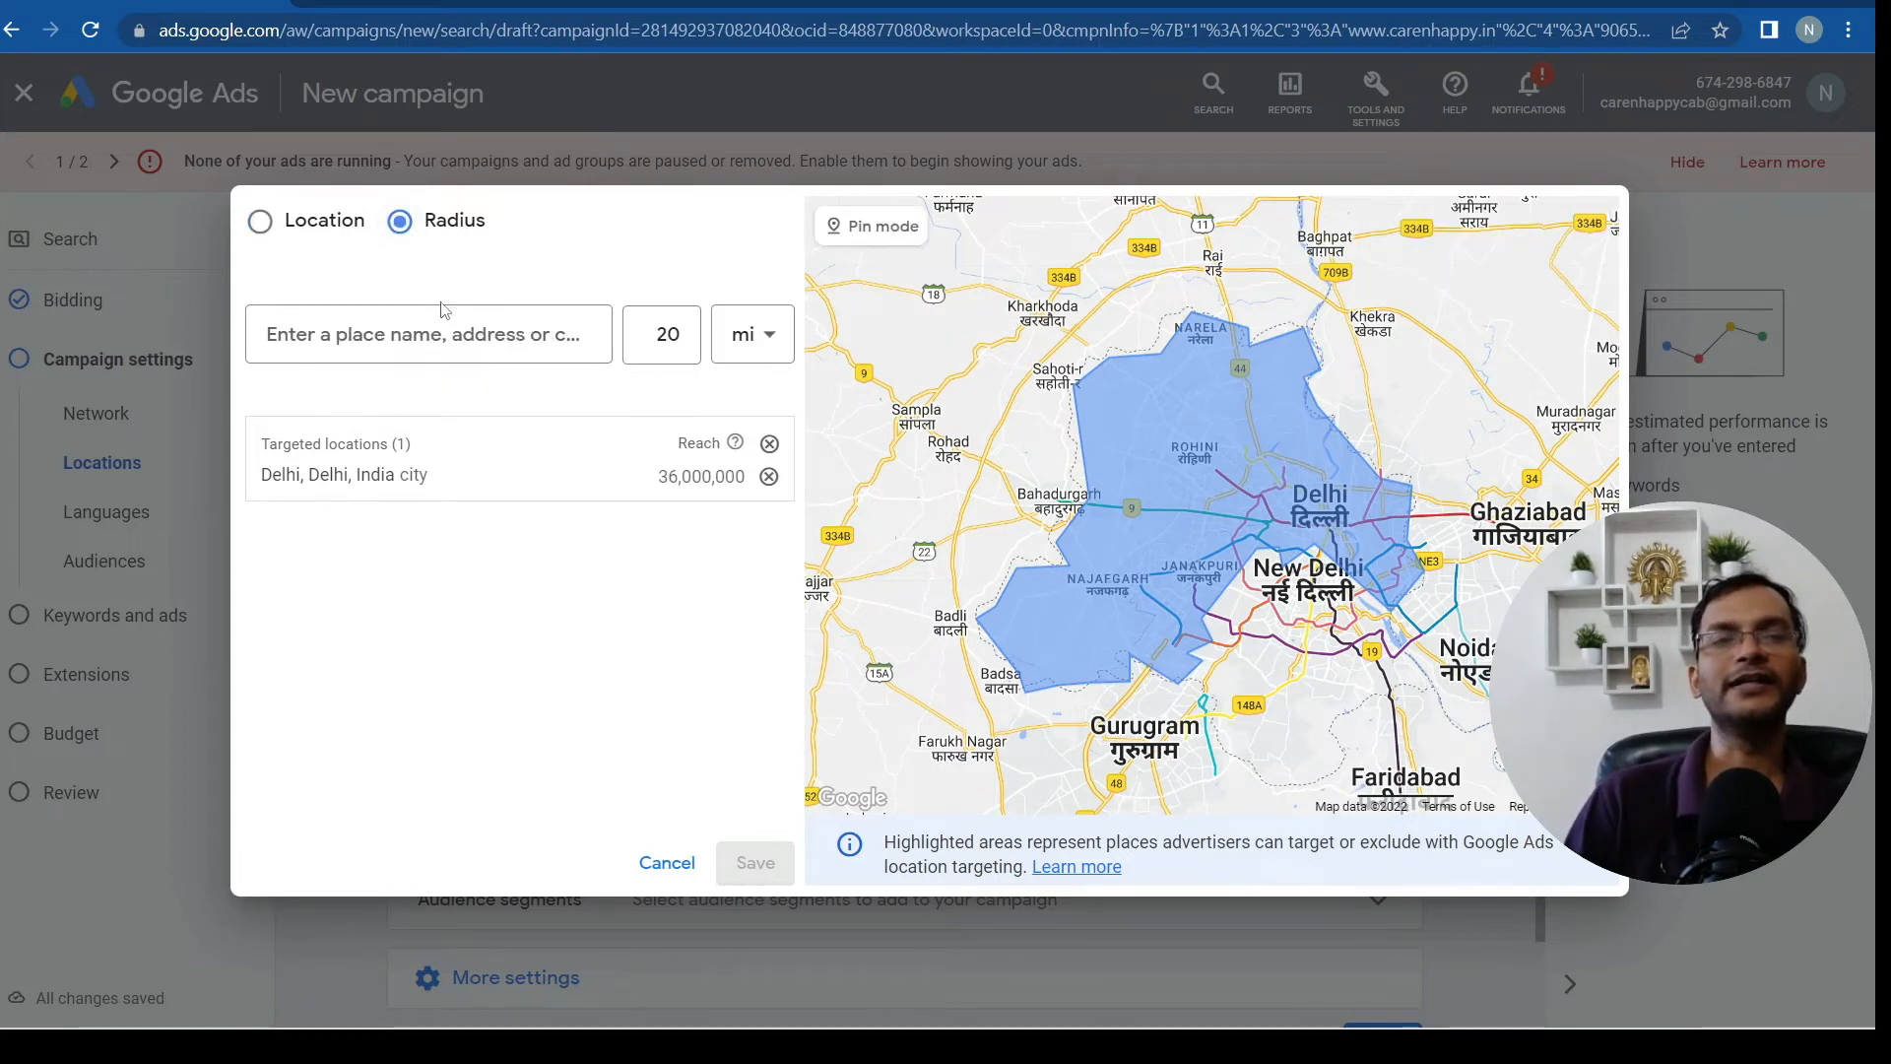
{"action": "left_click", "coordinate": [391, 340]}
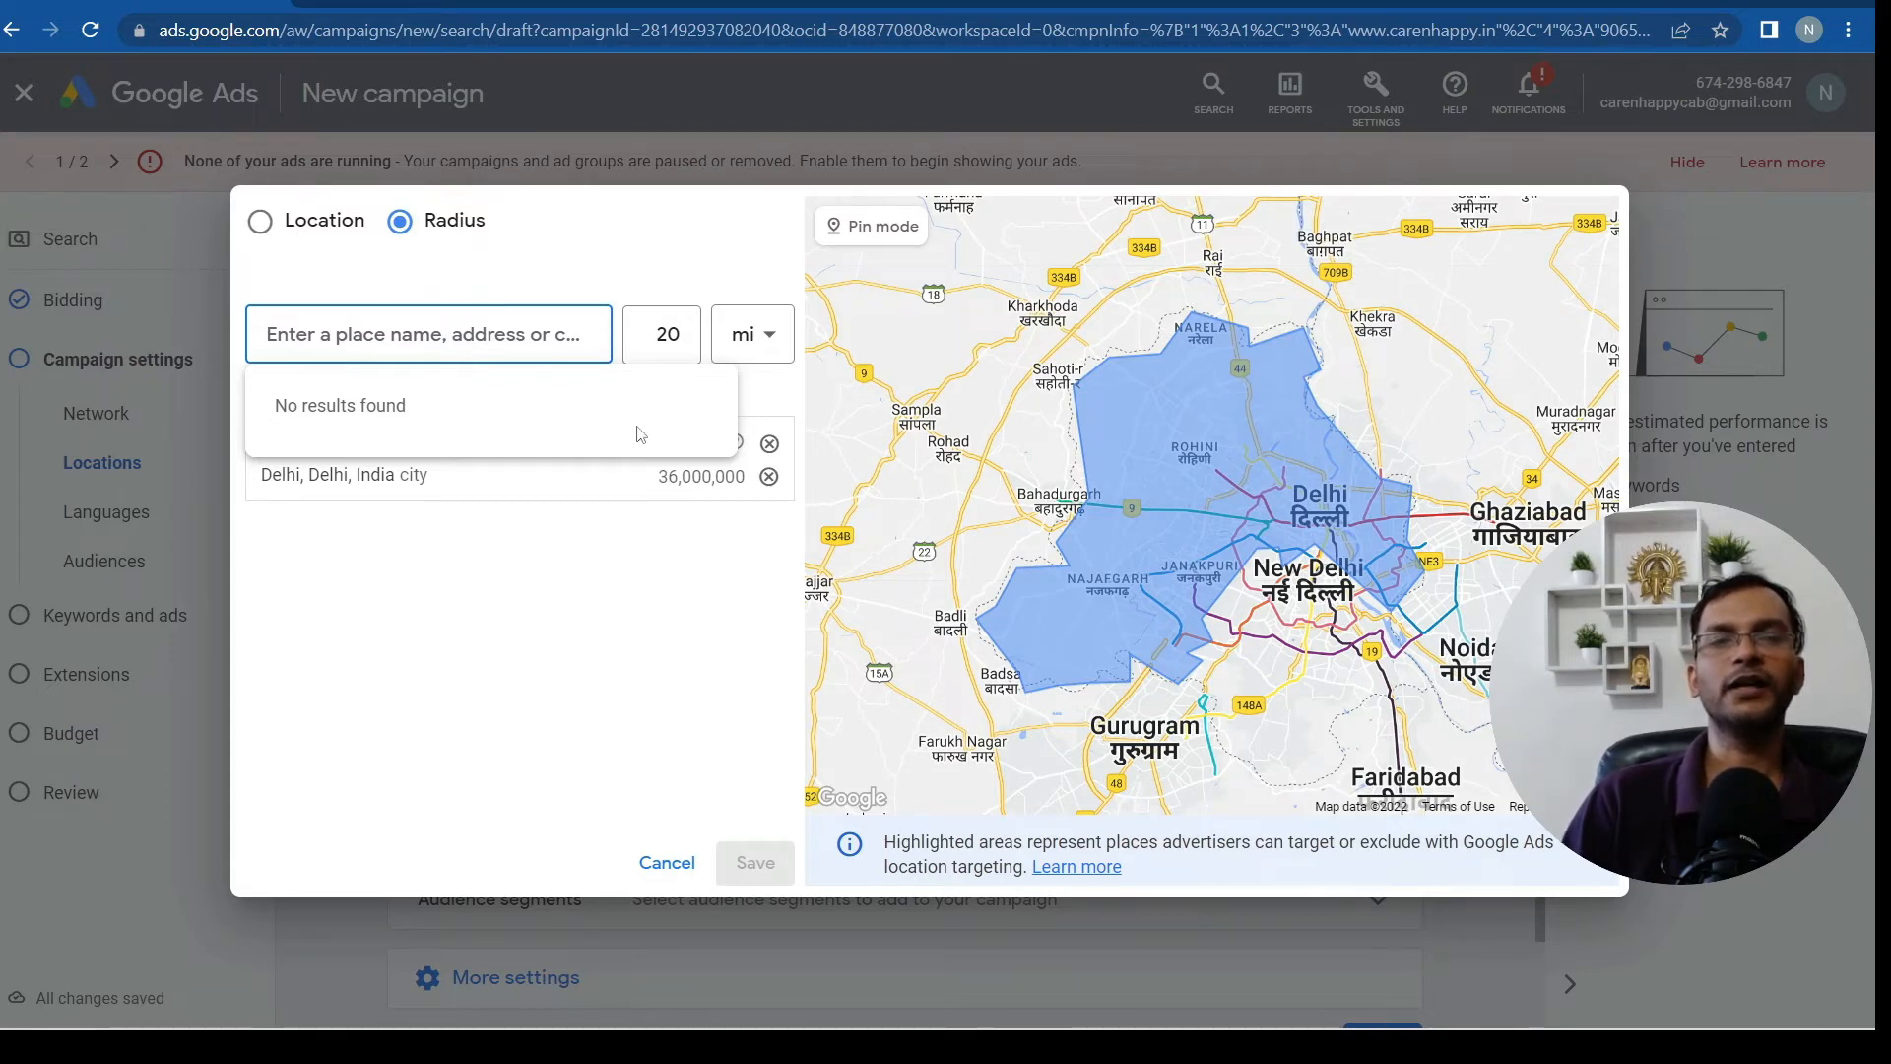
{"action": "left_click", "coordinate": [767, 340]}
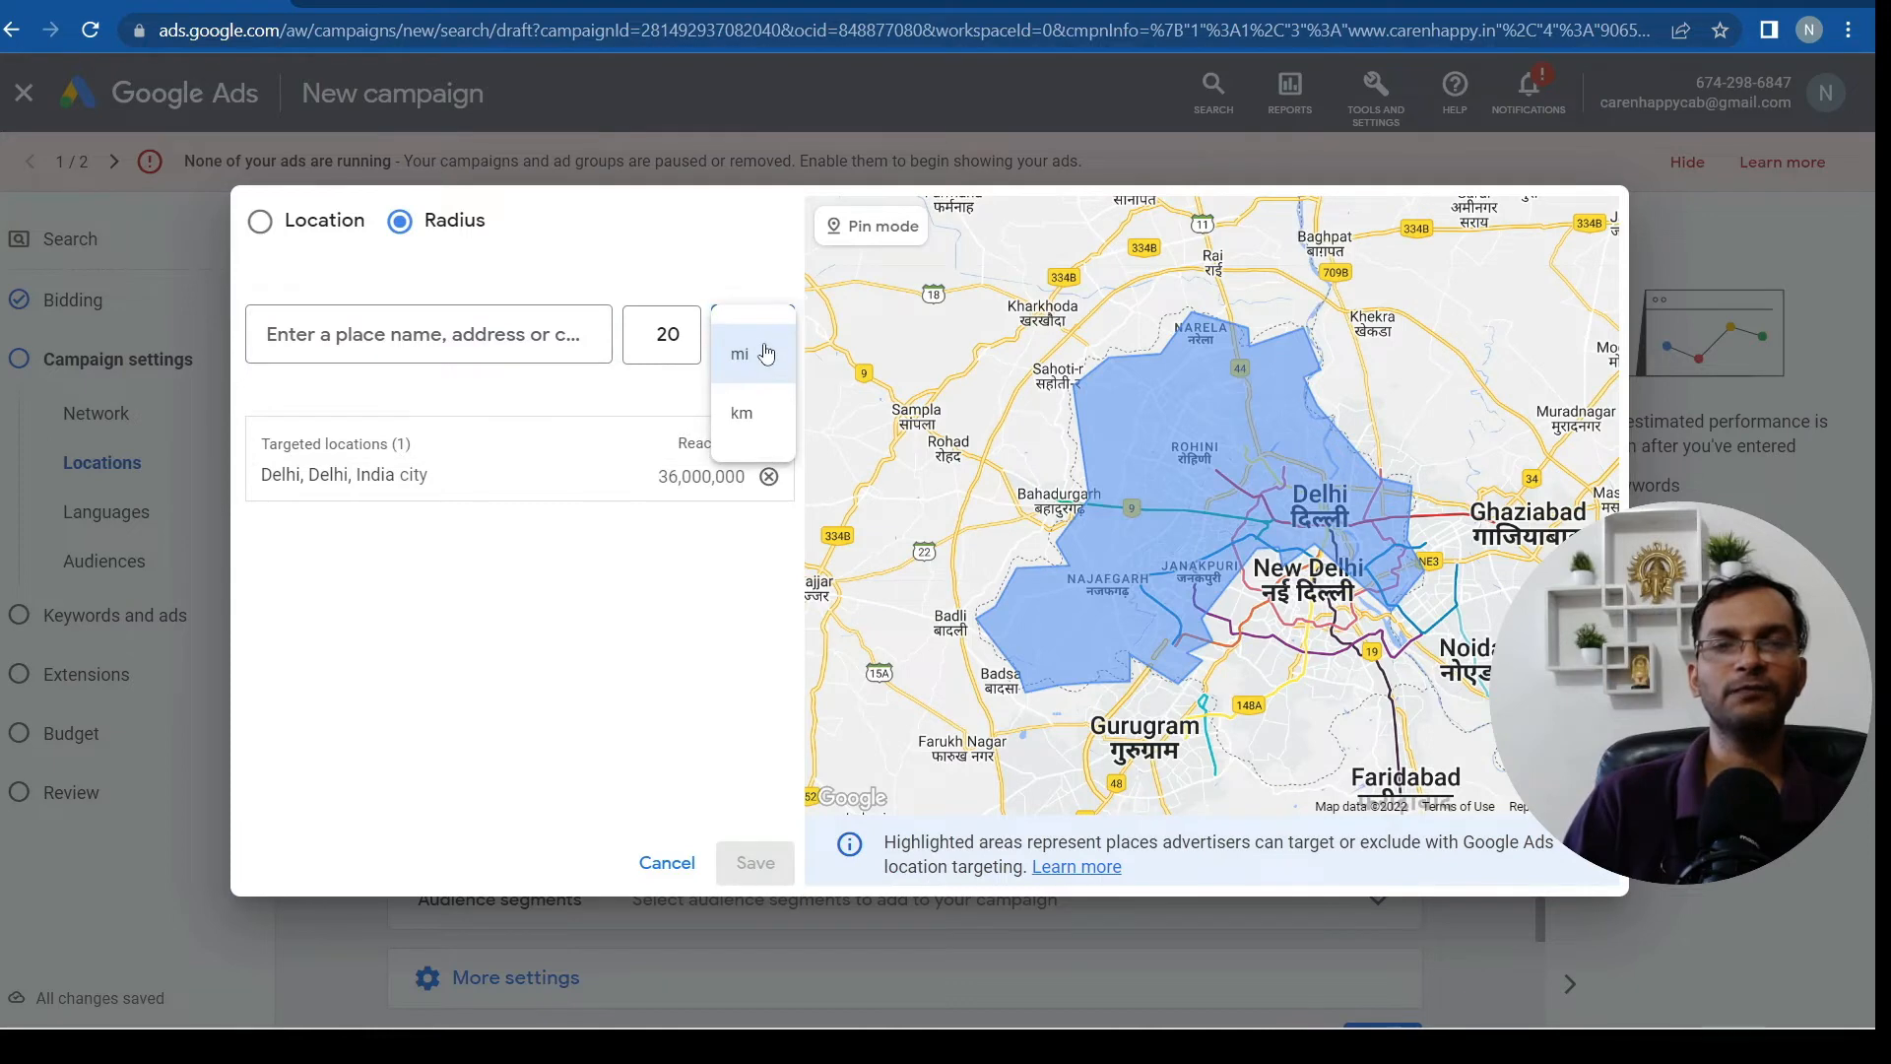
{"action": "left_click", "coordinate": [734, 422]}
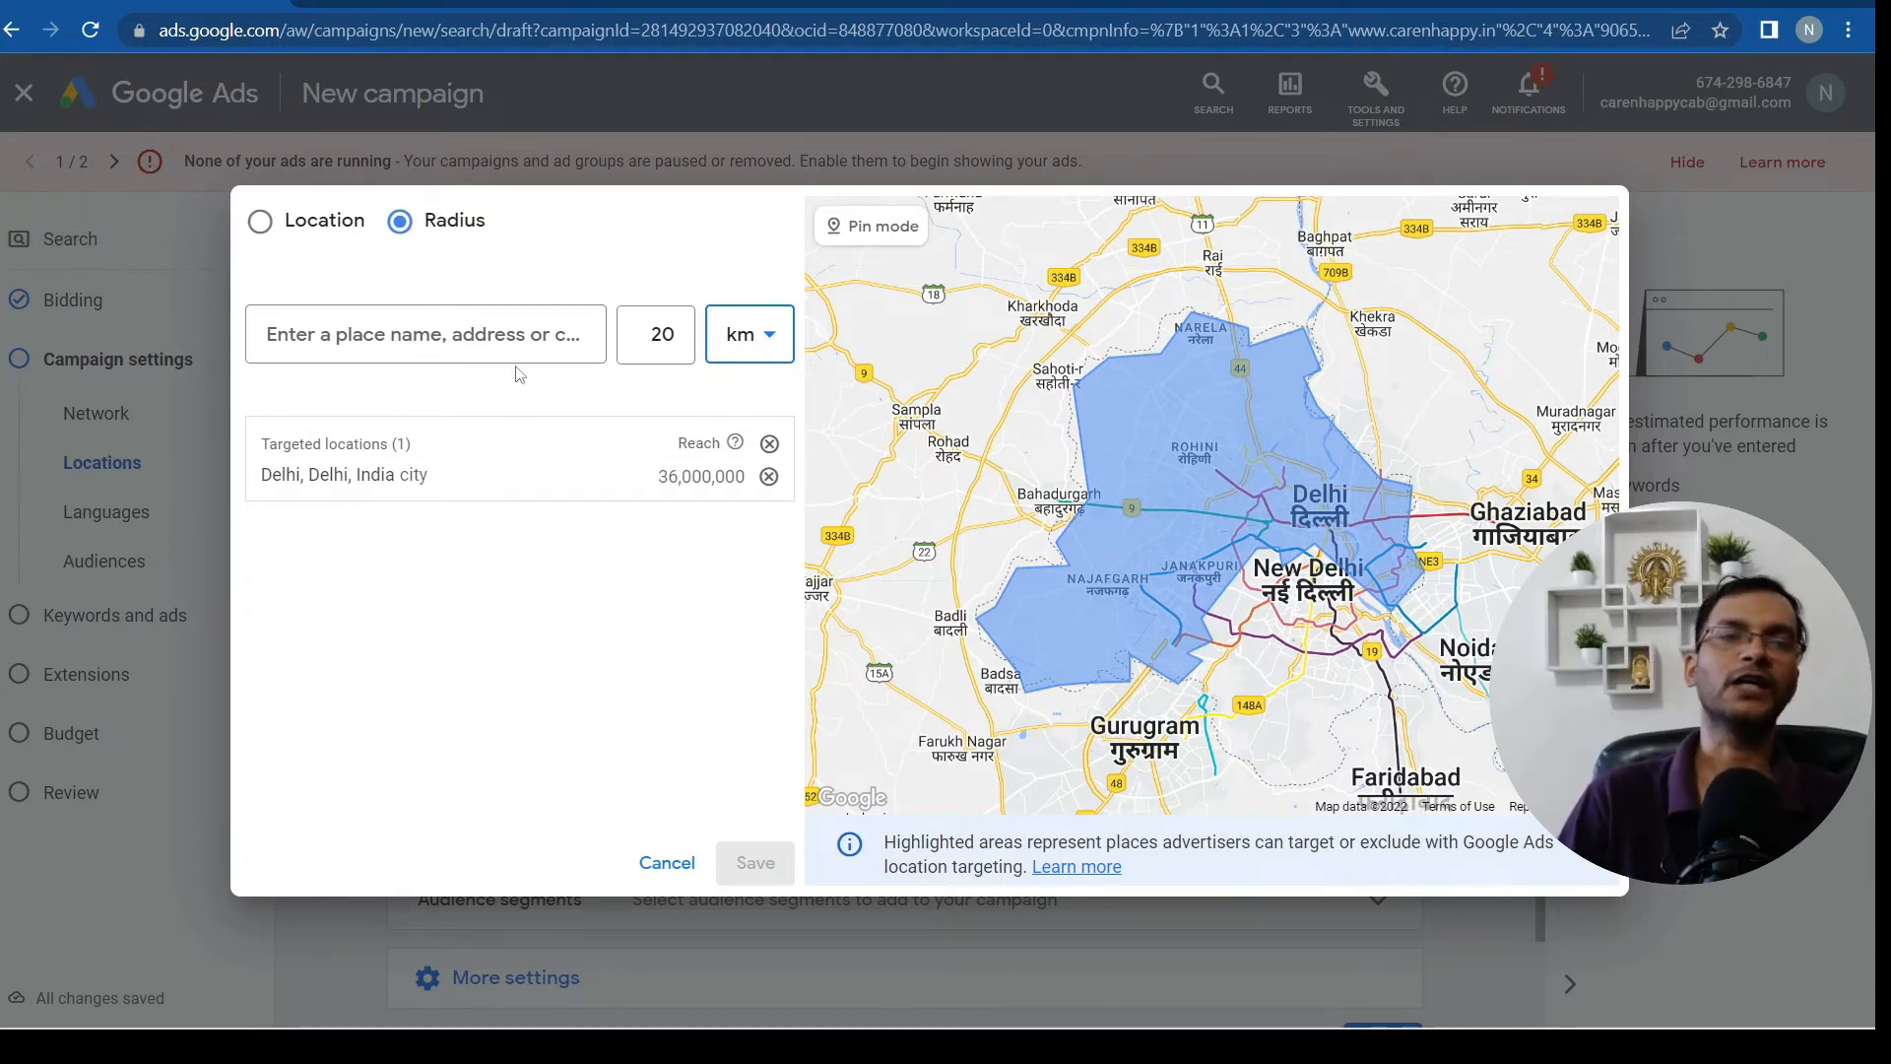
{"action": "left_click", "coordinate": [259, 223]}
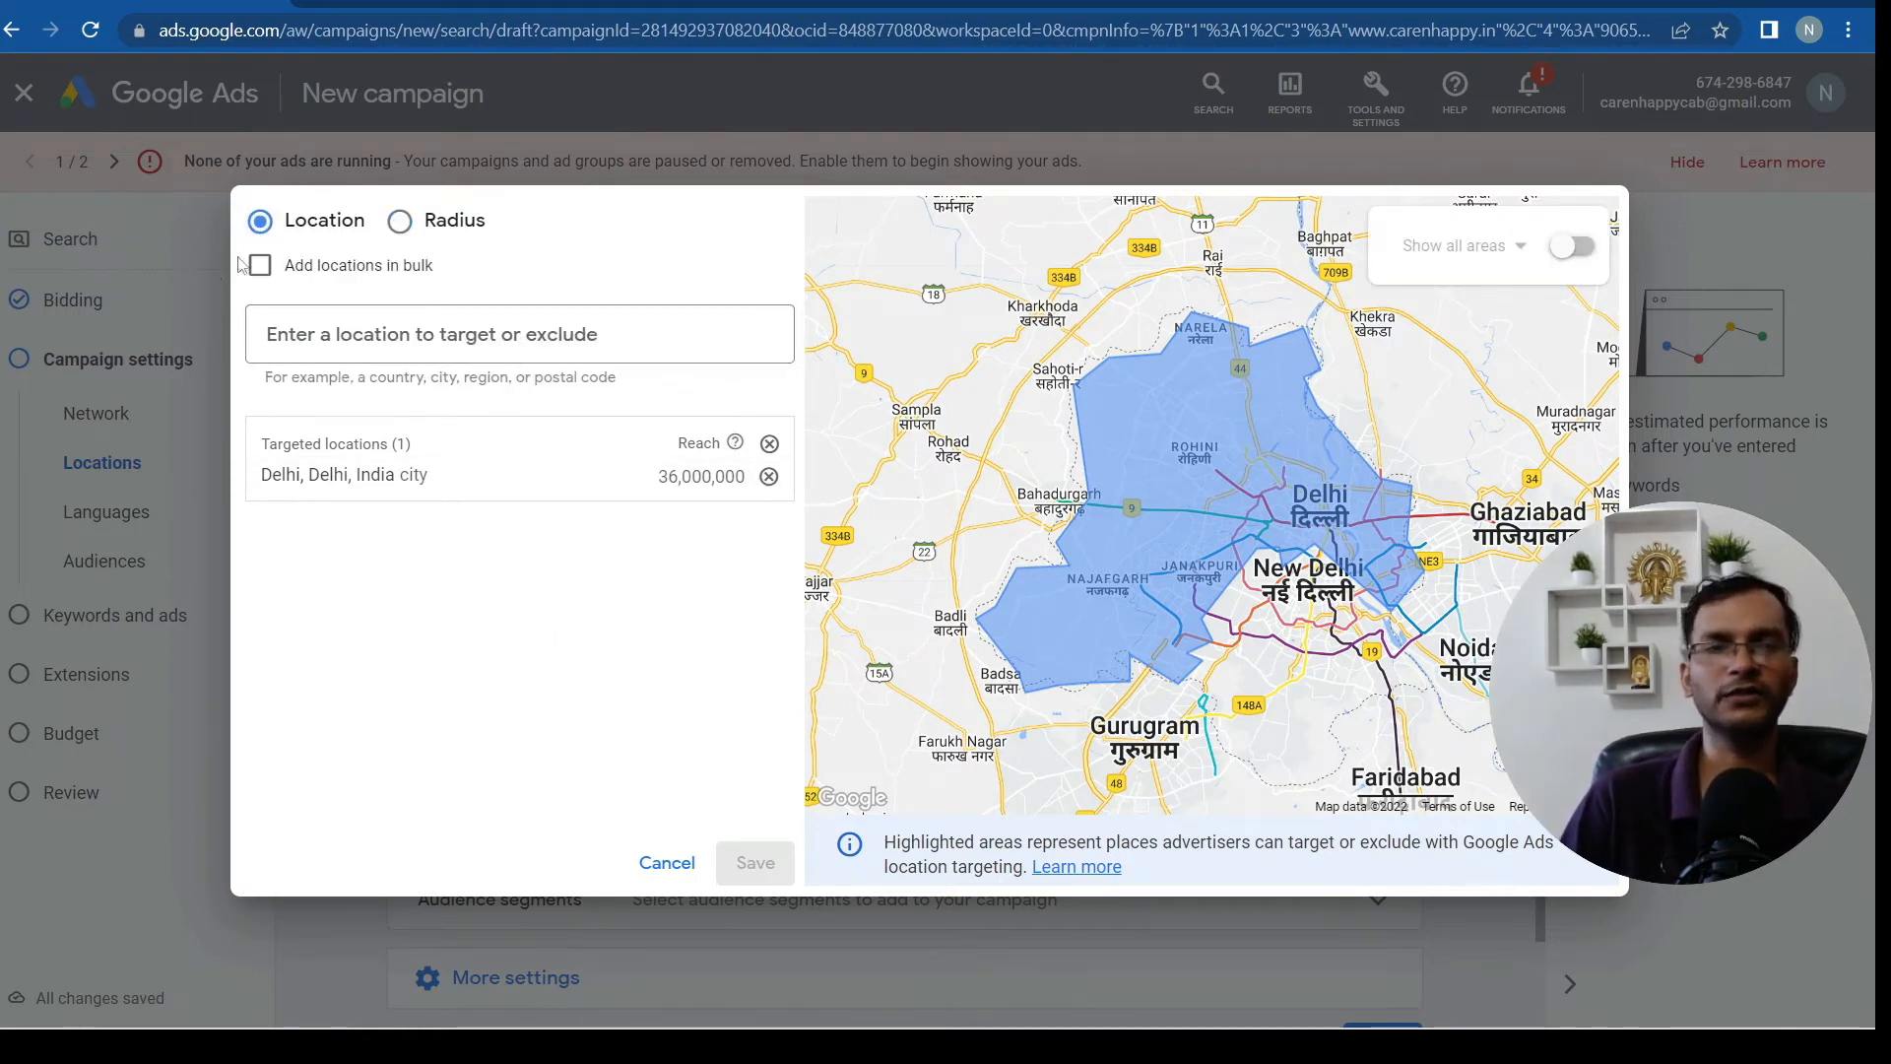
{"action": "left_click", "coordinate": [375, 326]}
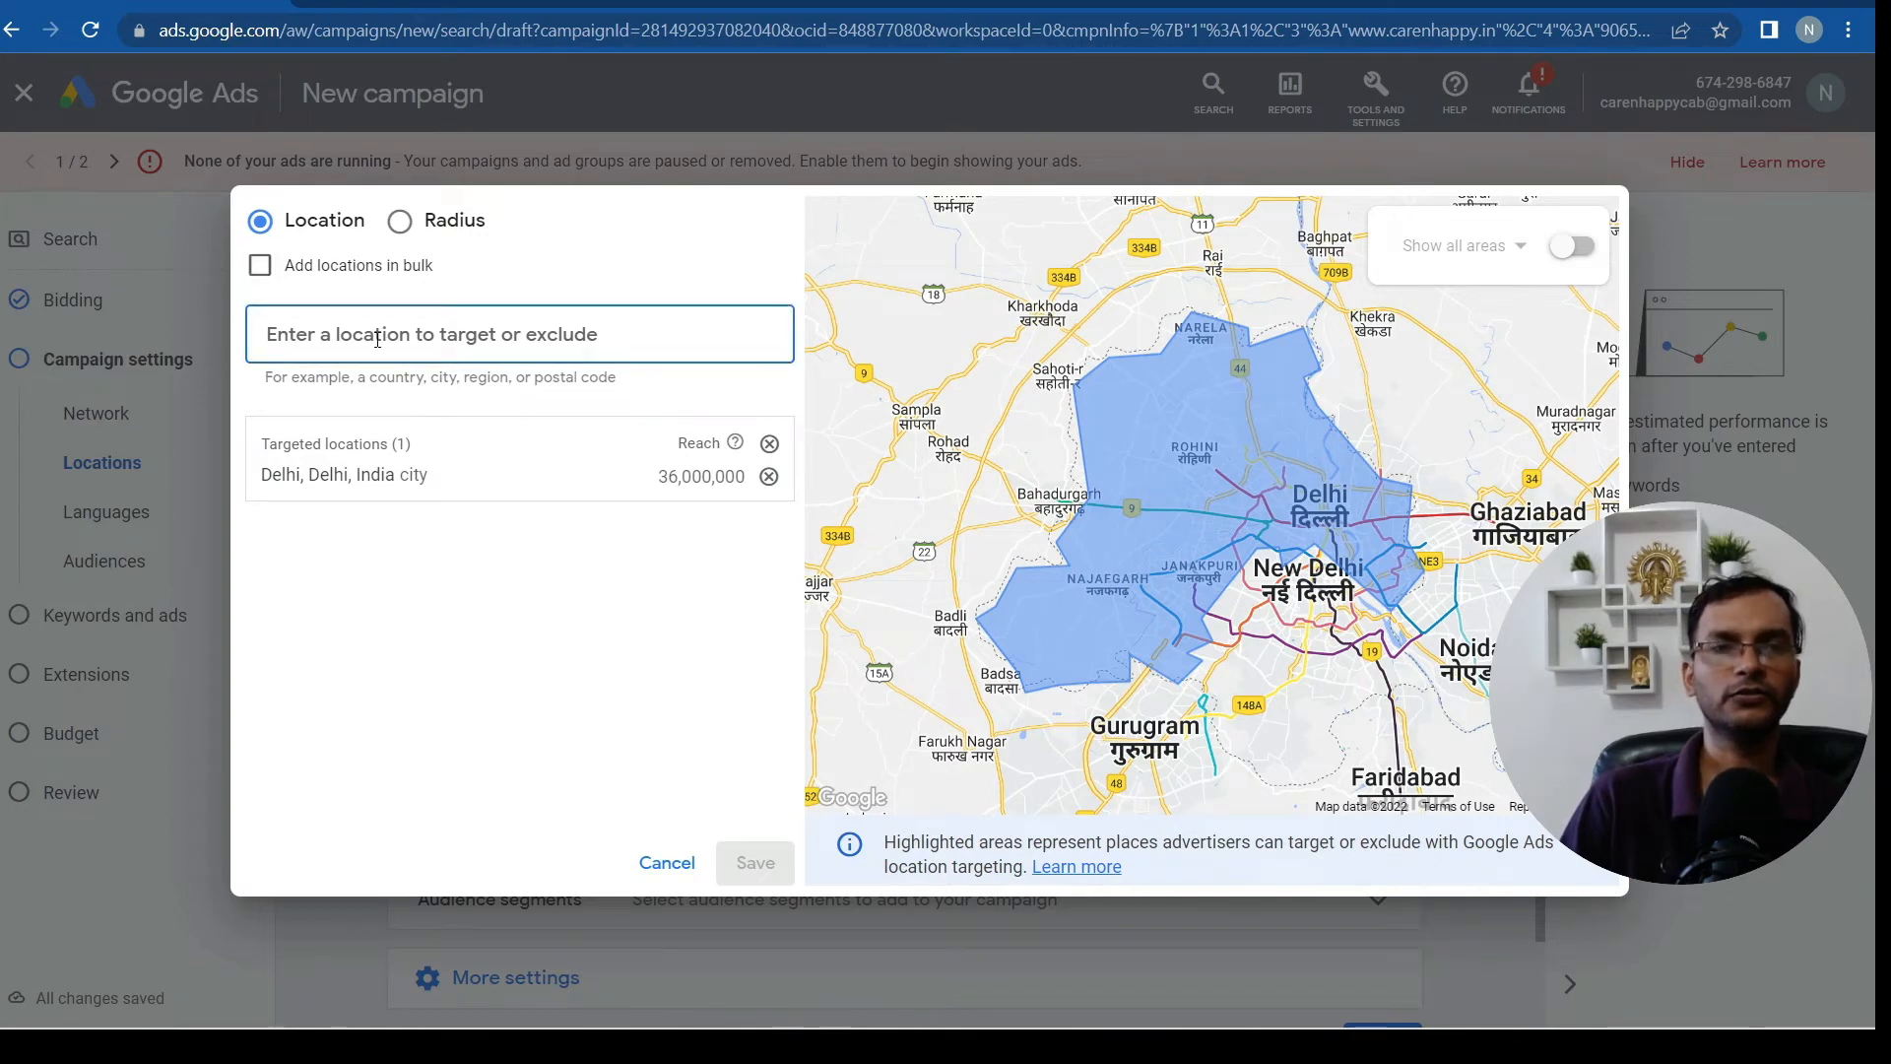
{"action": "left_click", "coordinate": [374, 487]}
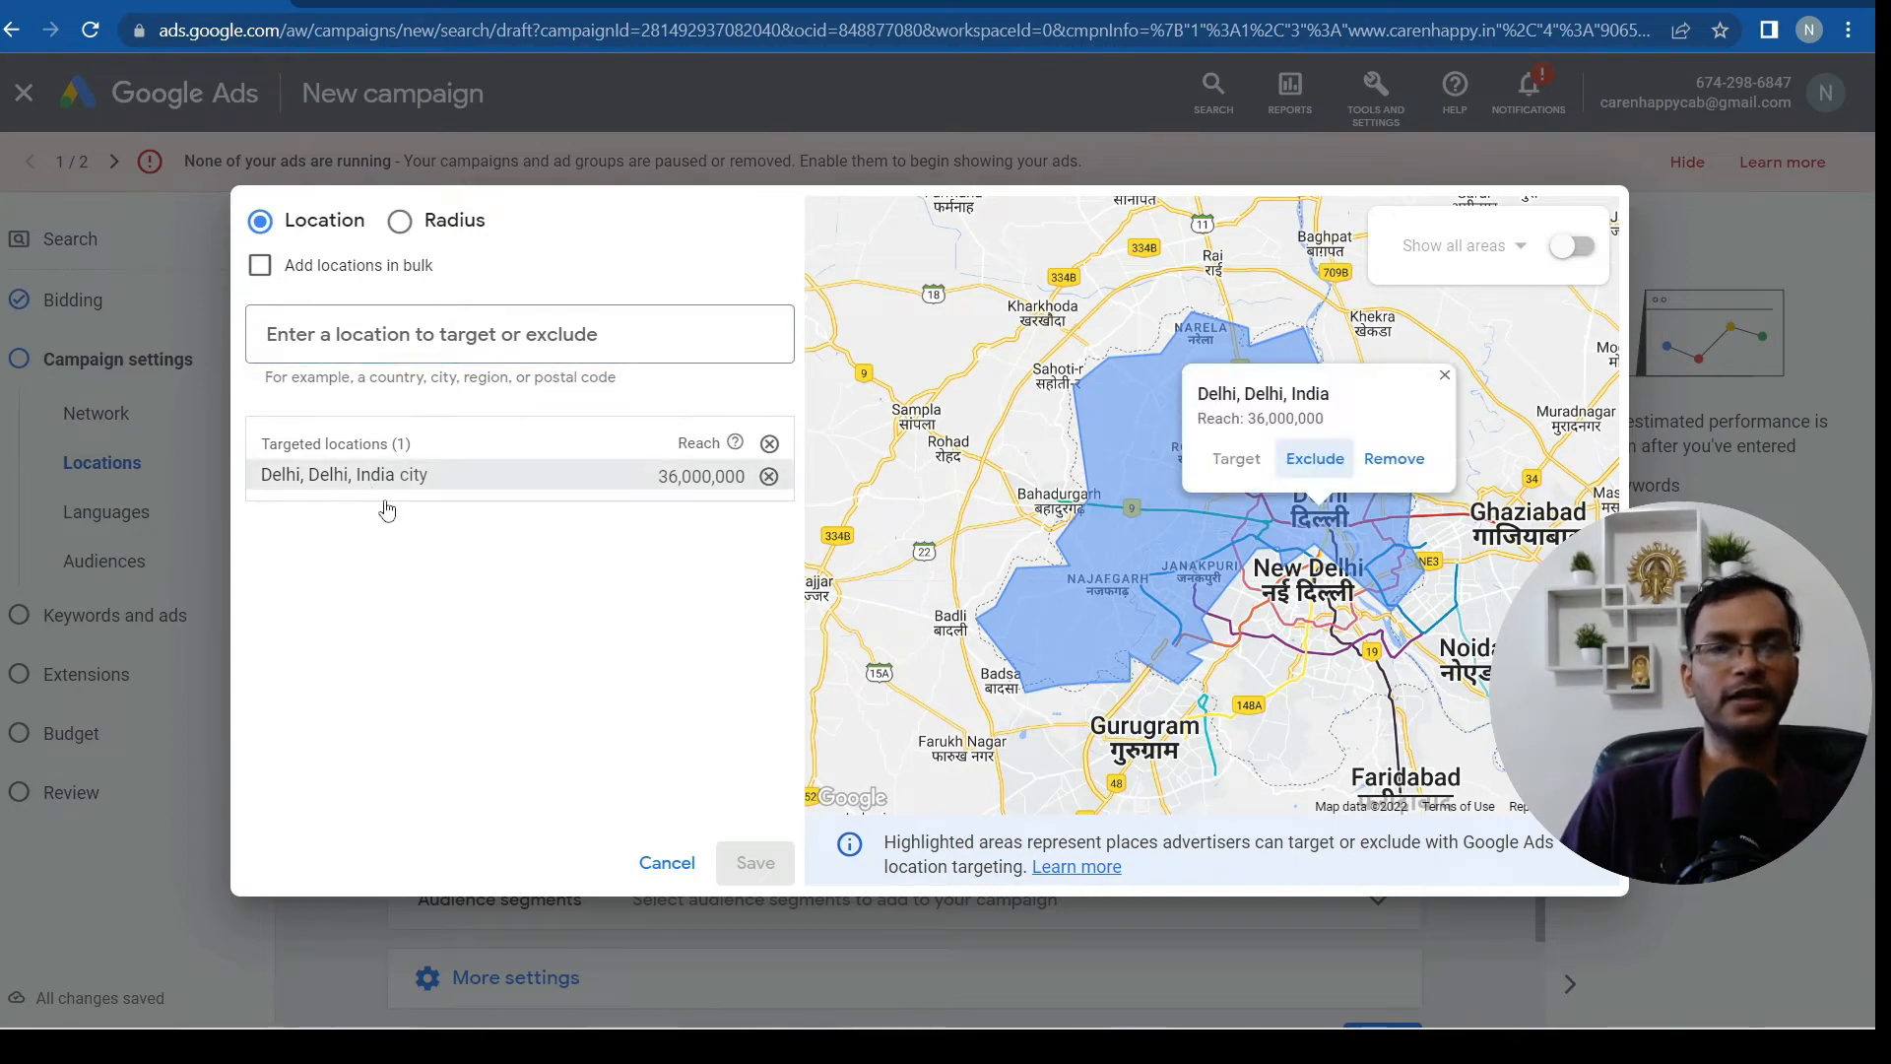
{"action": "left_click", "coordinate": [665, 863]}
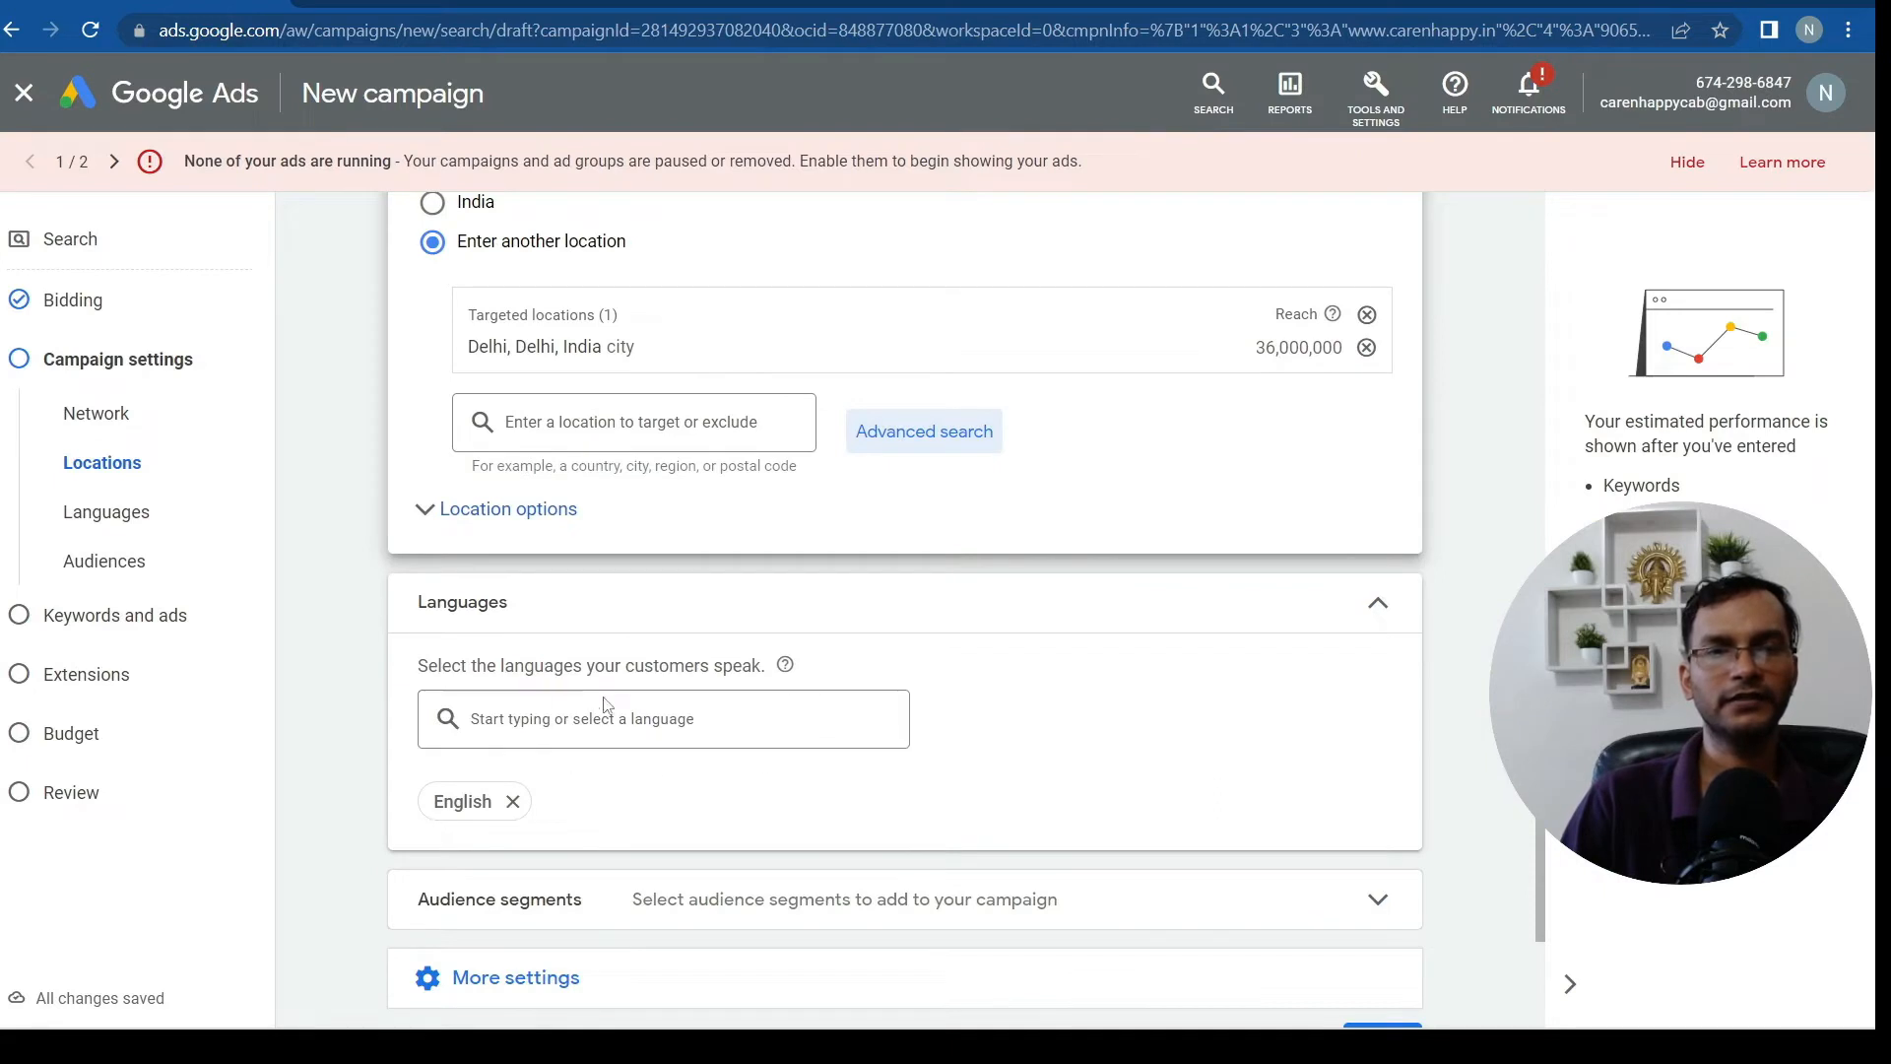
{"action": "scroll", "coordinate": [1037, 719], "scroll_direction": "down", "scroll_amount": 2}
{"action": "left_click", "coordinate": [648, 298]}
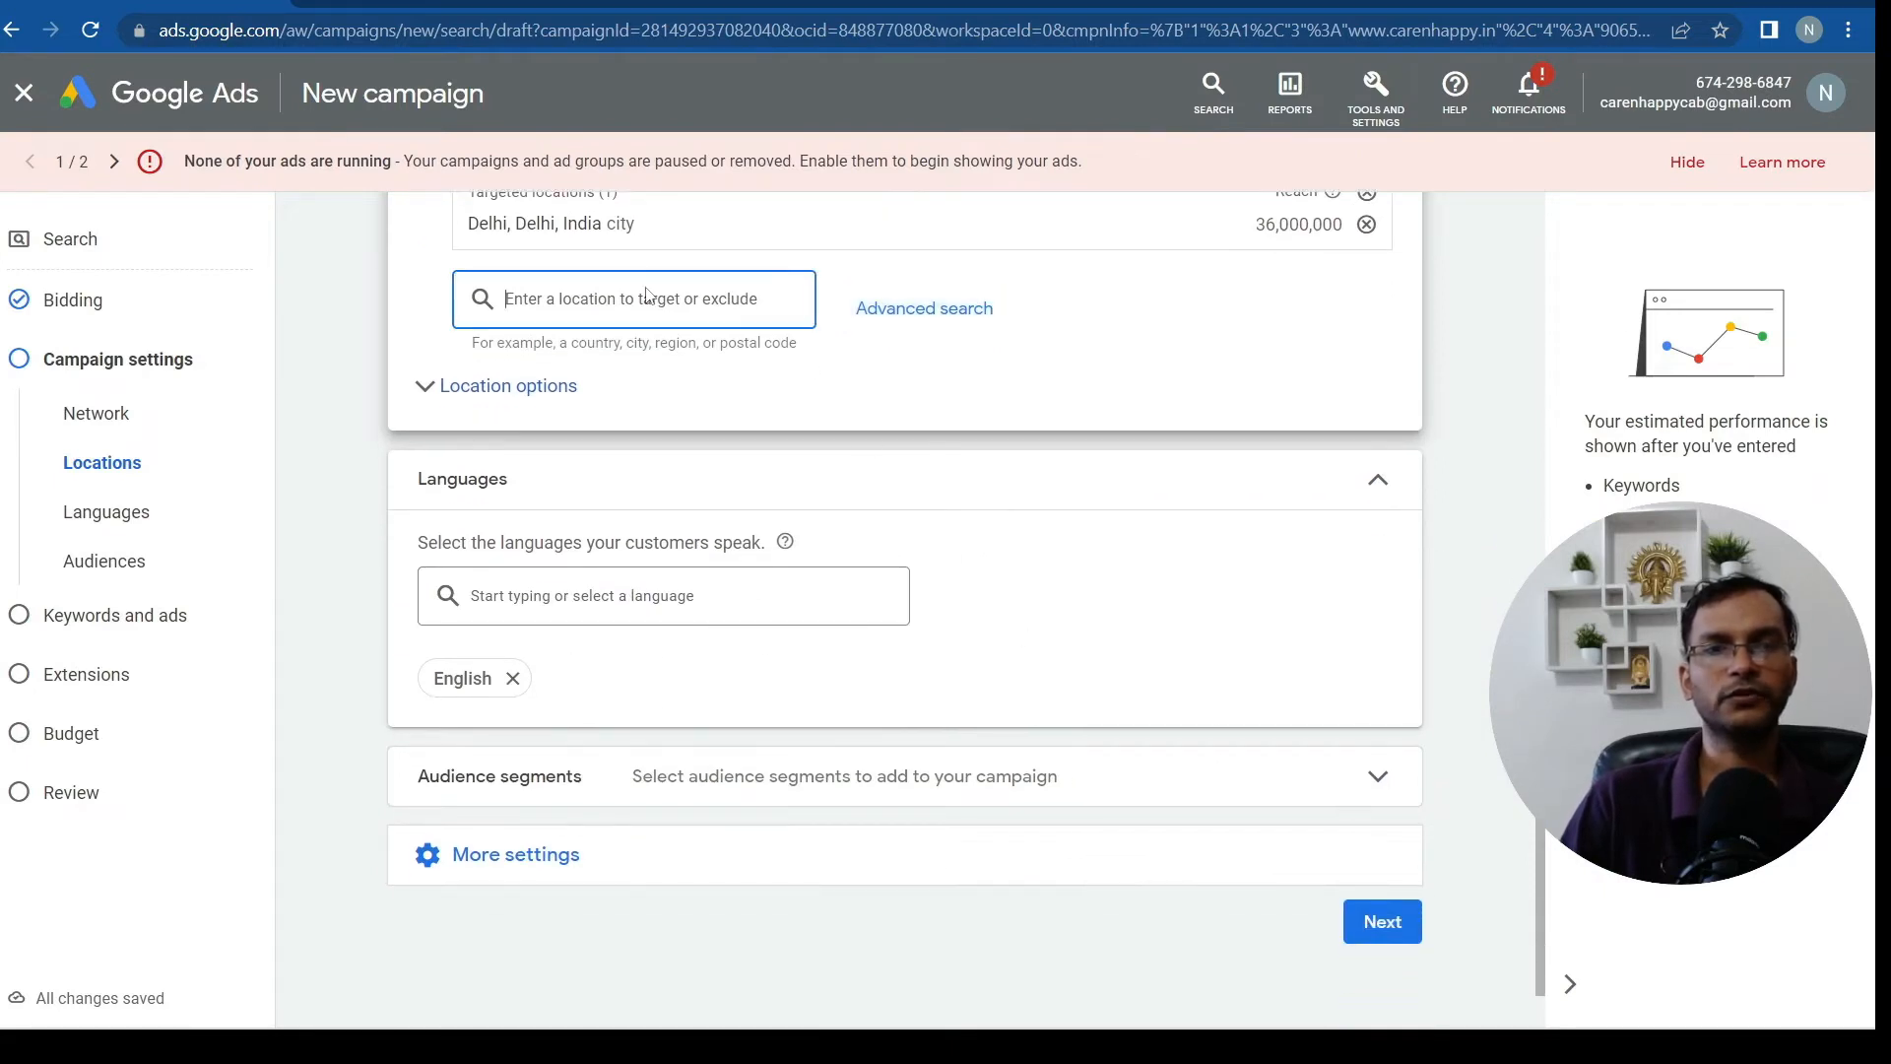
{"action": "scroll", "coordinate": [1072, 768], "scroll_direction": "up", "scroll_amount": 3}
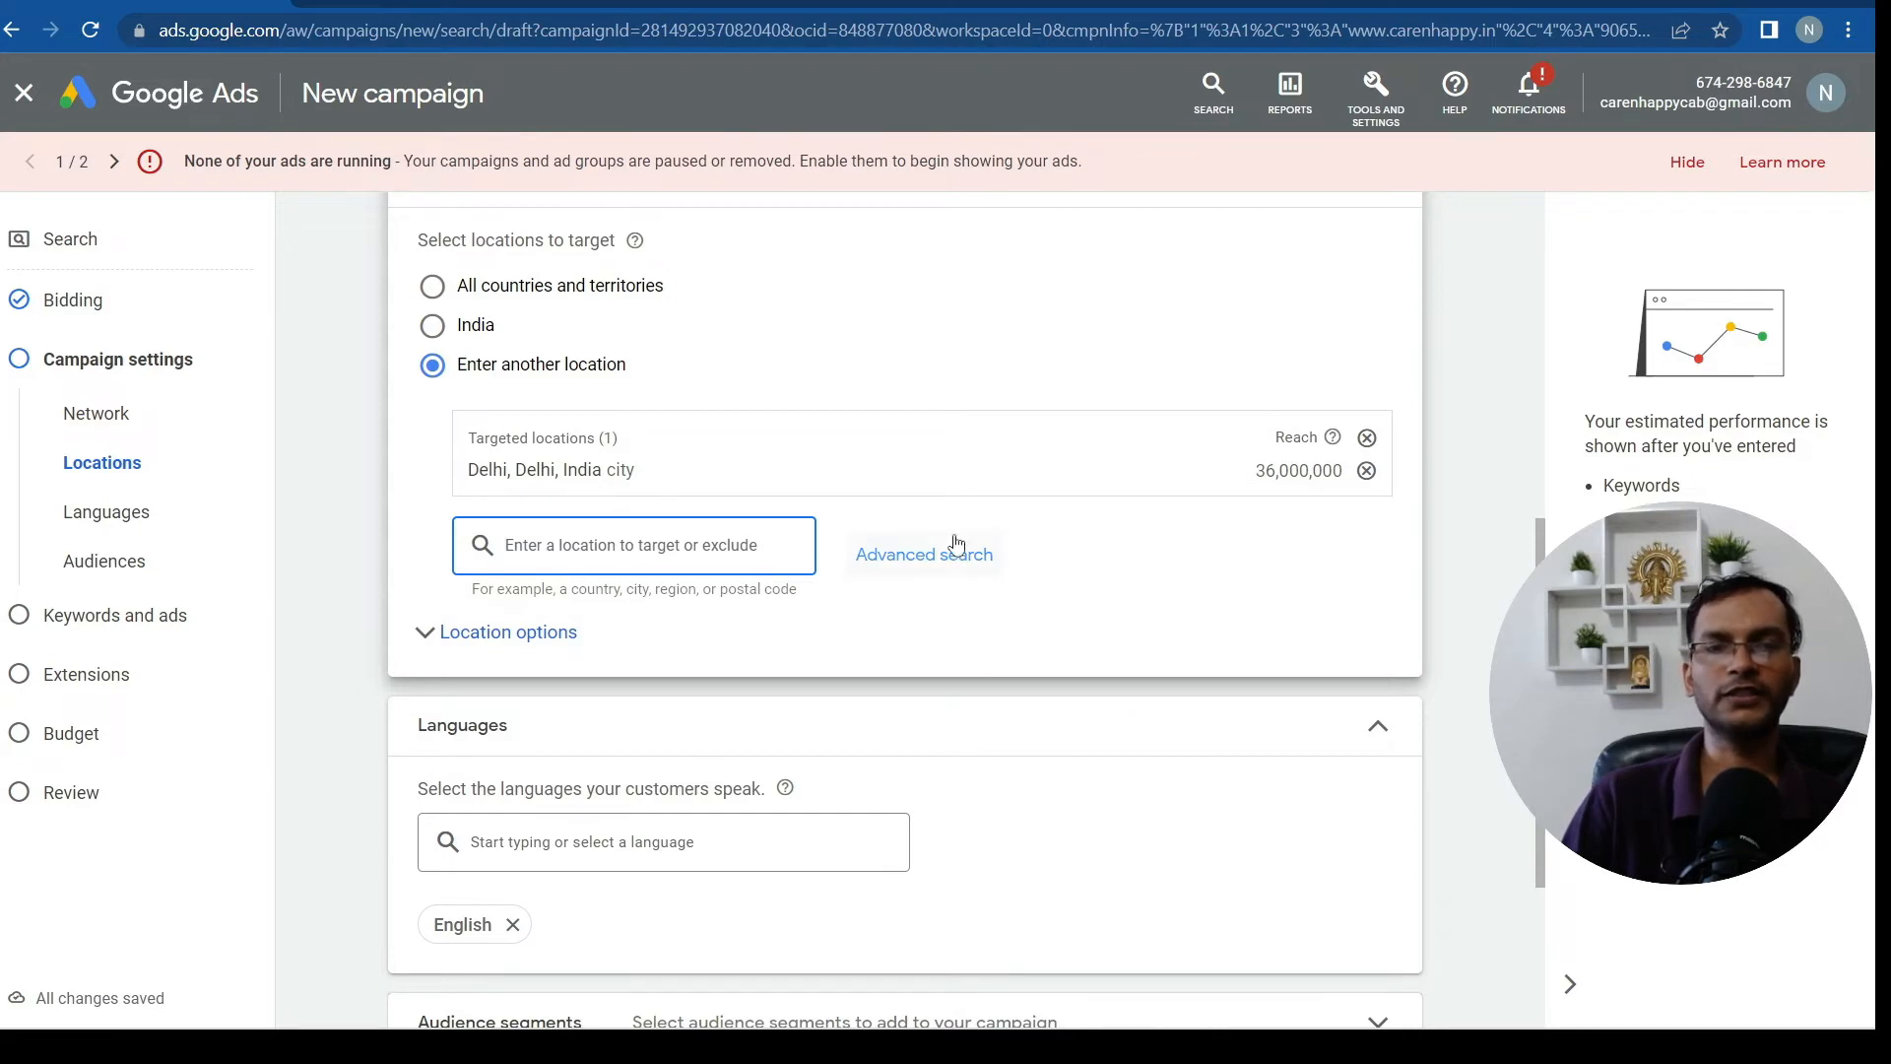
{"action": "scroll", "coordinate": [1038, 672], "scroll_direction": "down", "scroll_amount": 3}
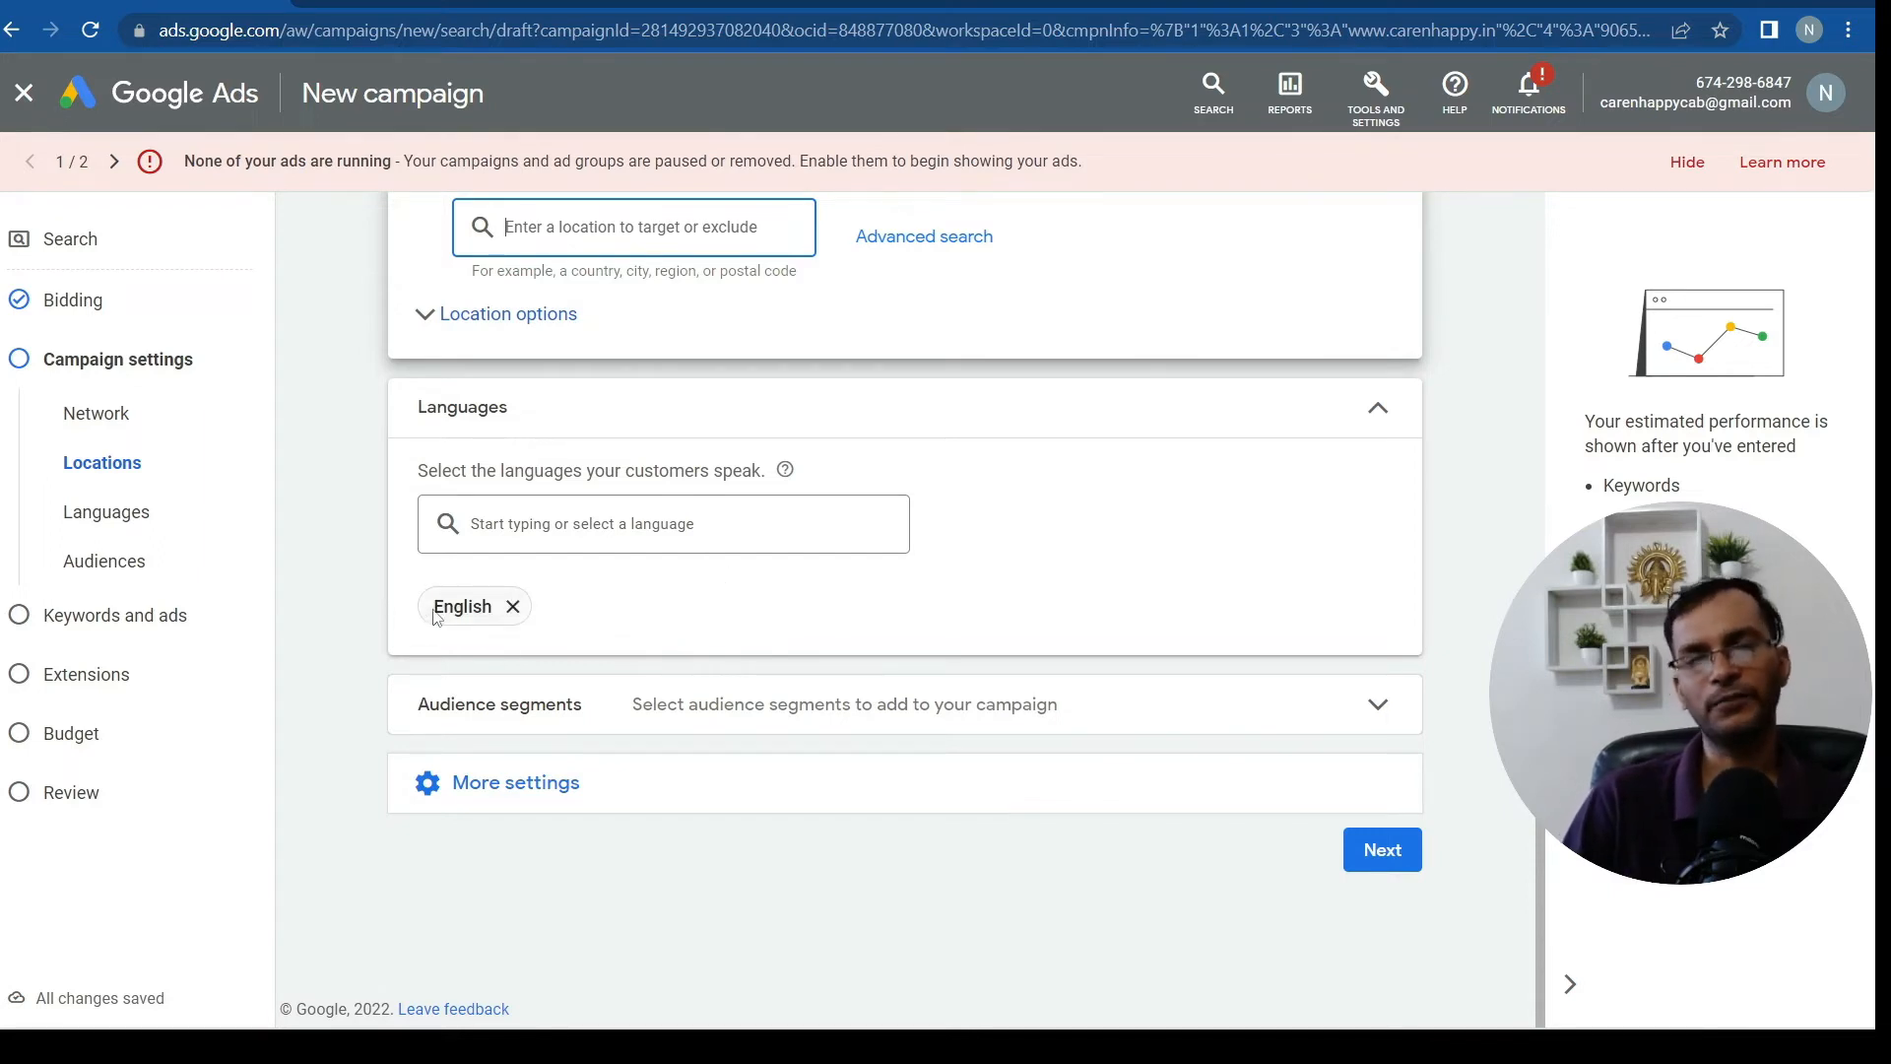
Add Hindi alongside English as a campaign language
{"action": "left_click", "coordinate": [638, 522]}
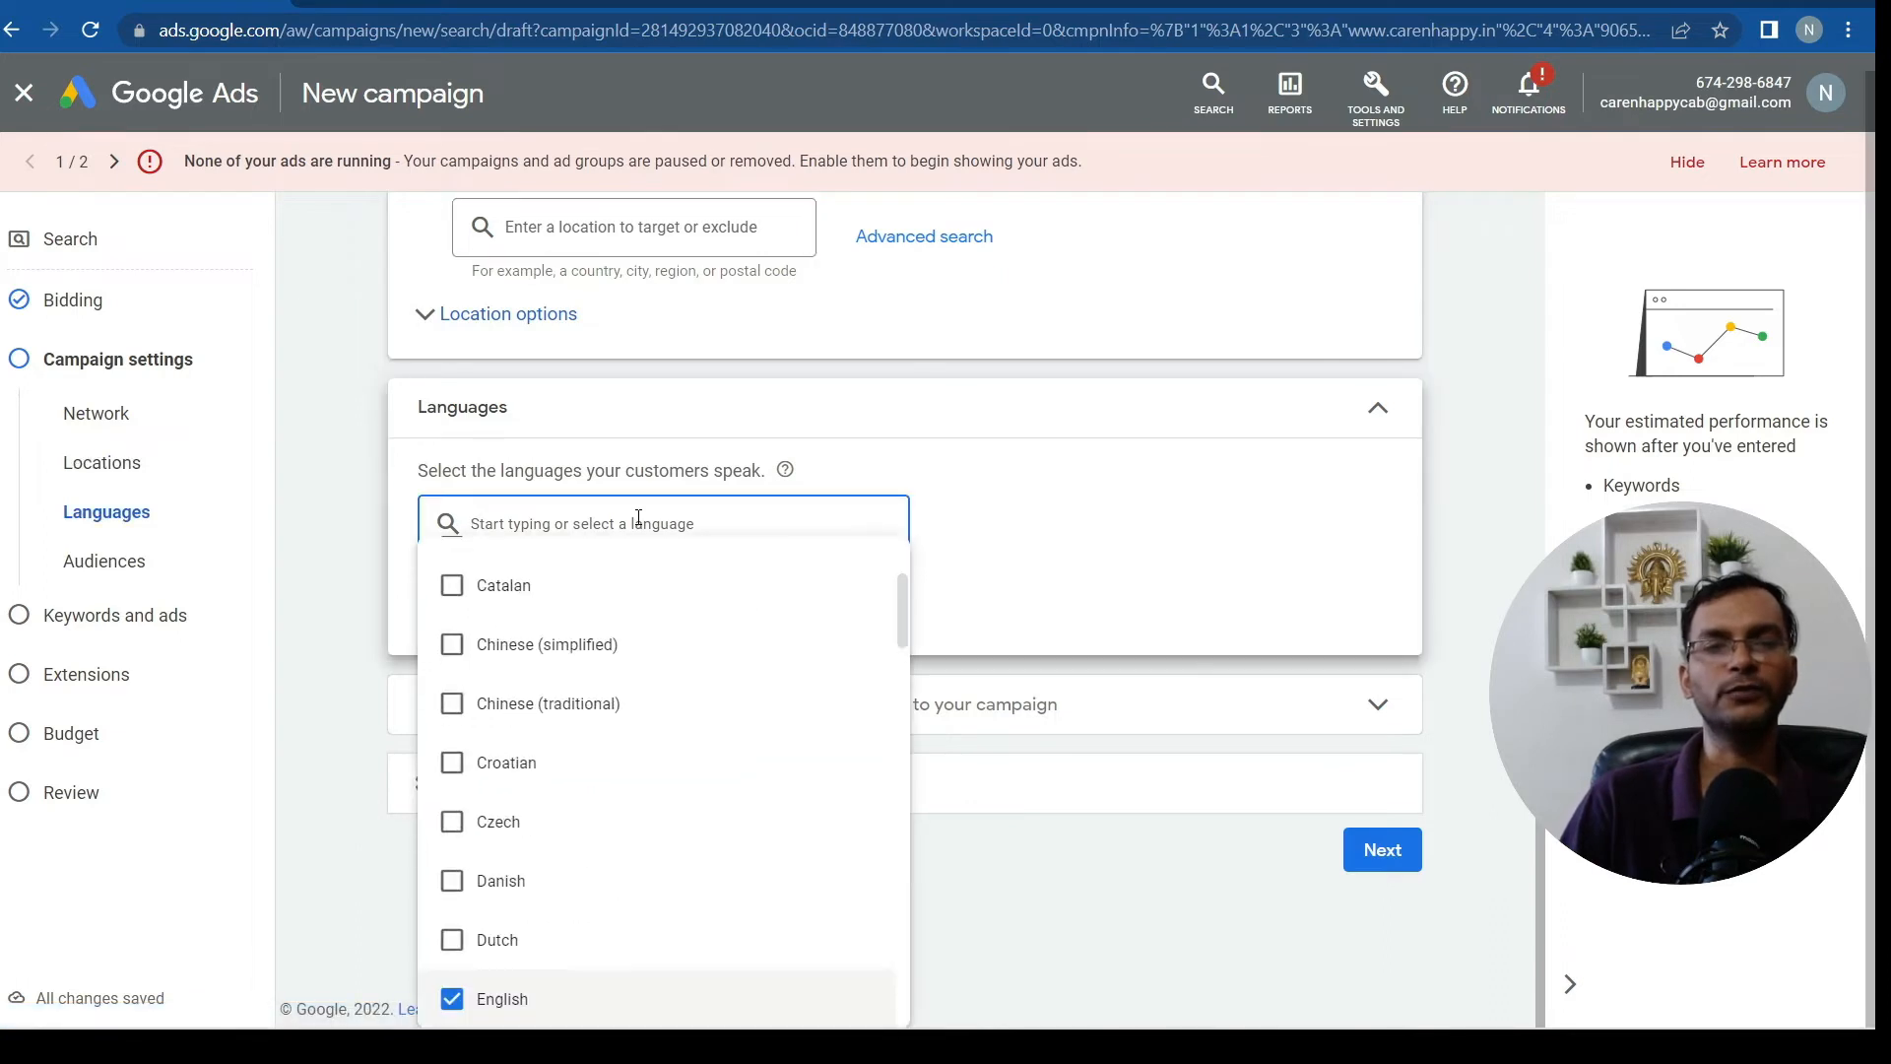
{"action": "type", "text": "hindi"}
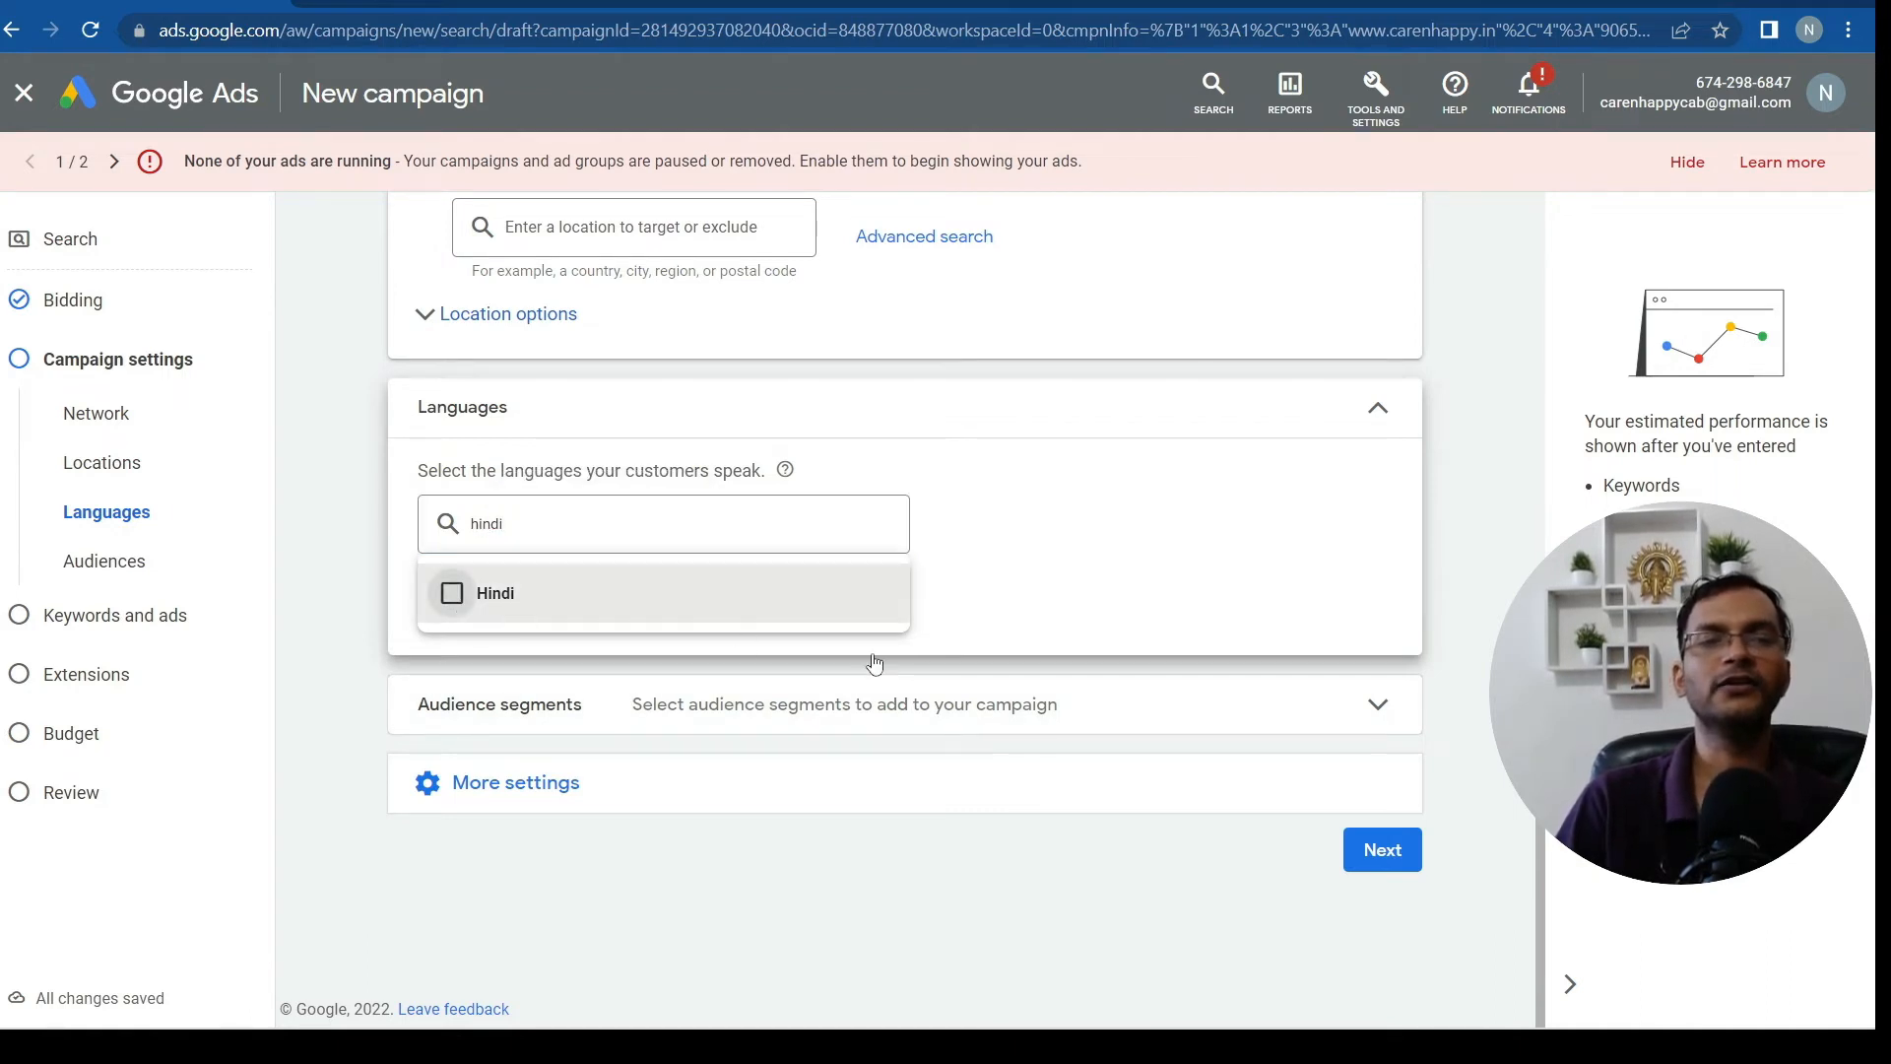
{"action": "left_click", "coordinate": [452, 594]}
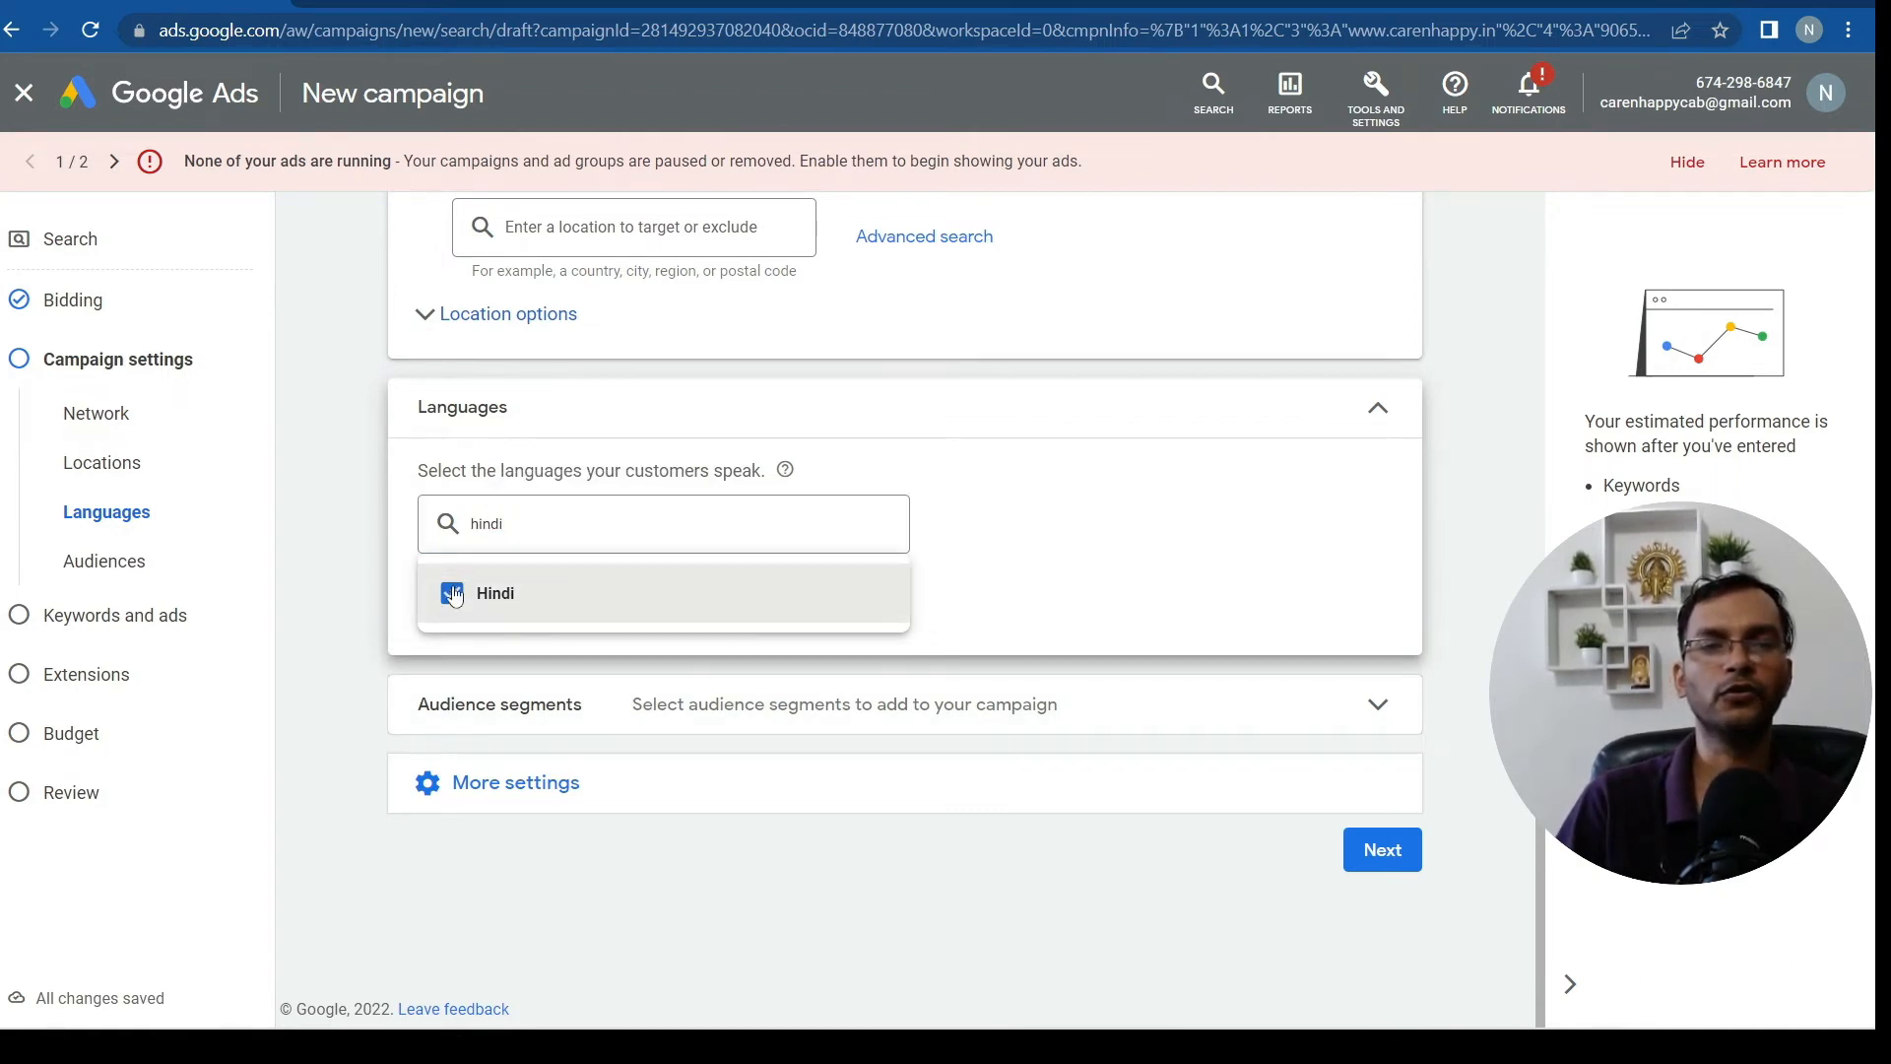
{"action": "left_click", "coordinate": [1071, 565]}
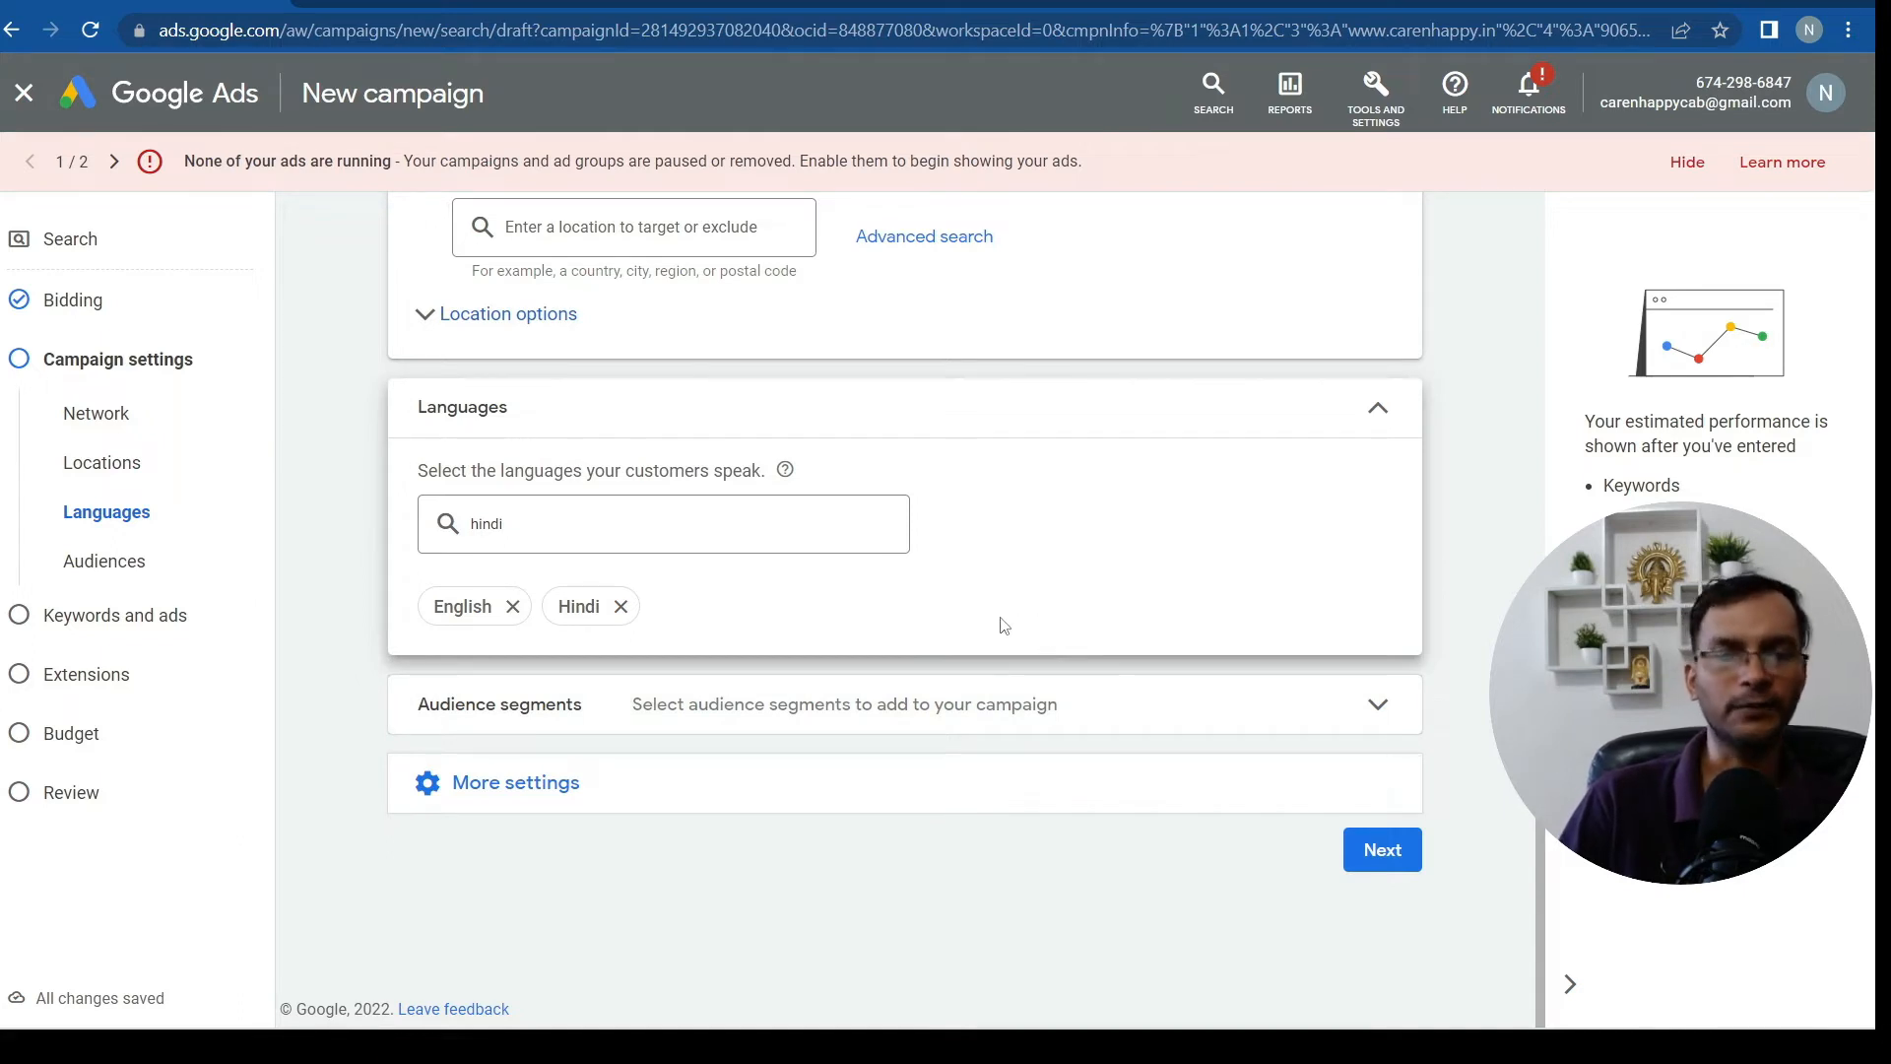
Reveal the extra campaign options: ad rotation, start date August 5, 2022, and ad schedule
{"action": "left_click", "coordinate": [517, 786]}
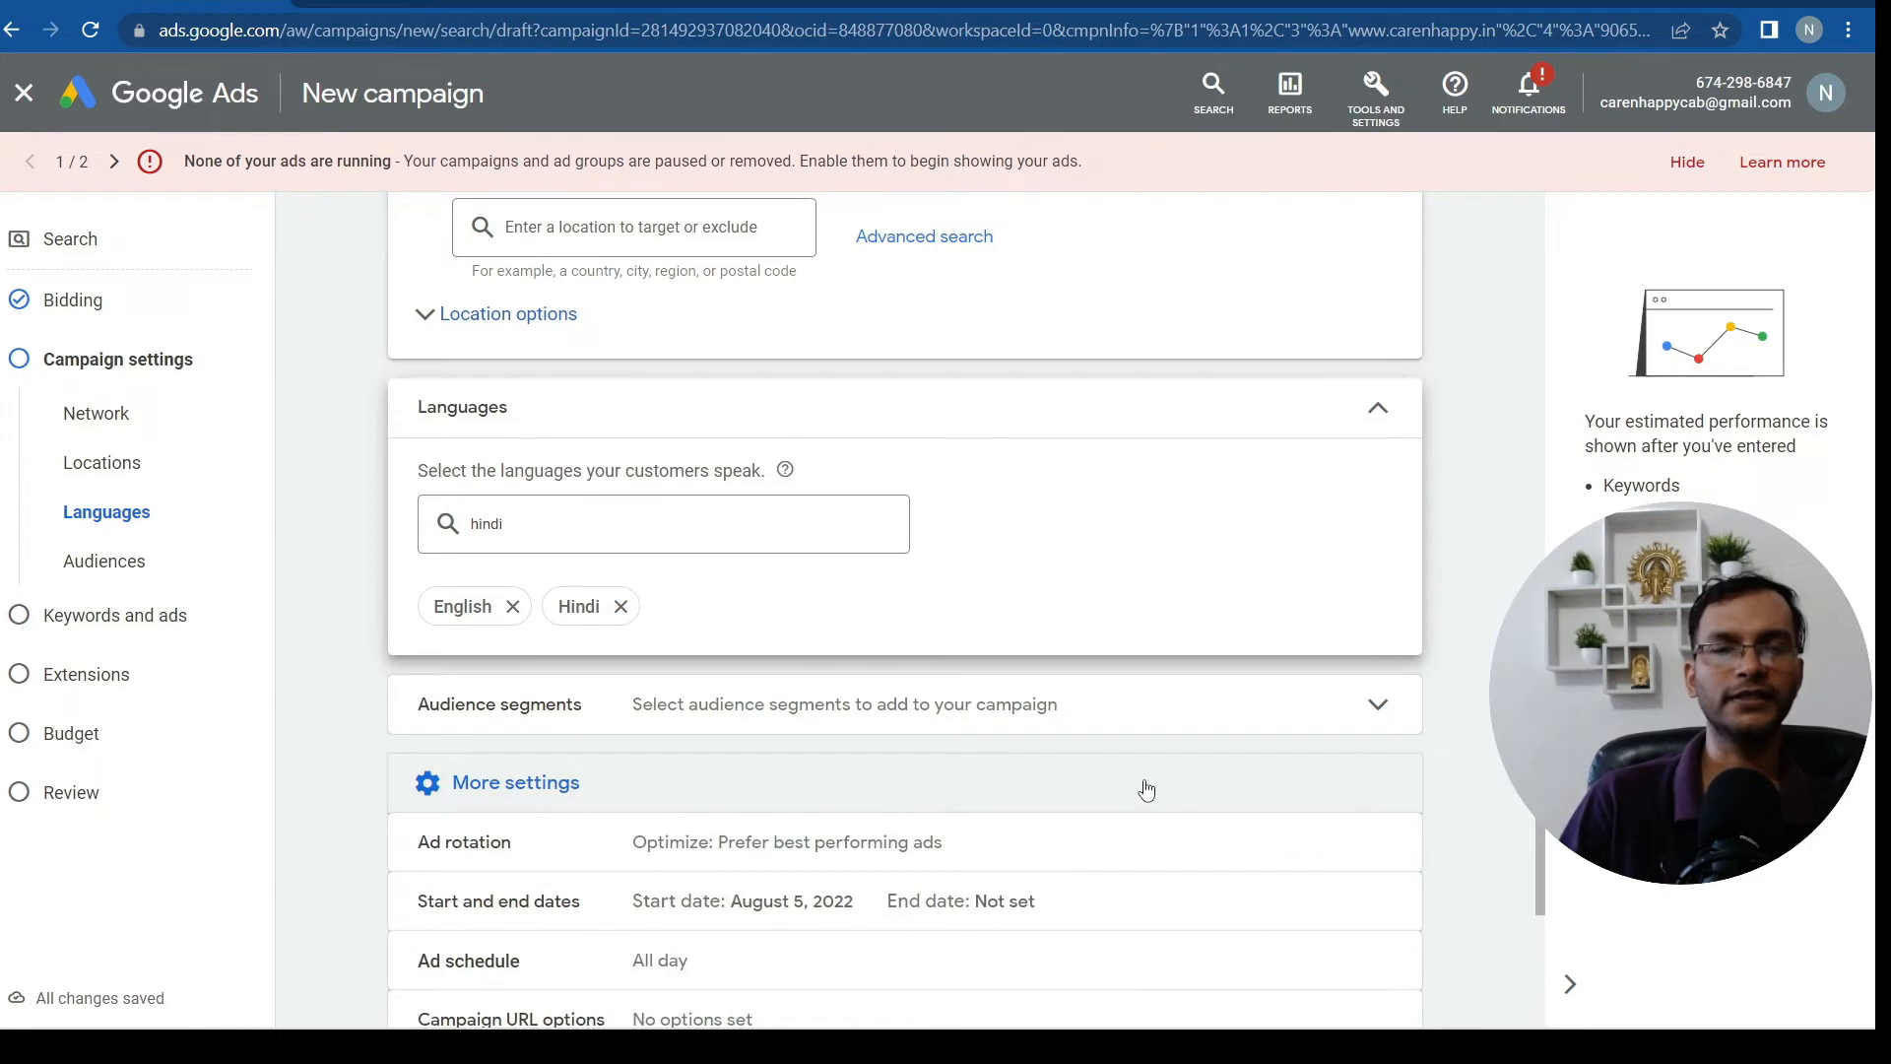
{"action": "scroll", "coordinate": [1145, 789], "scroll_direction": "down", "scroll_amount": 3}
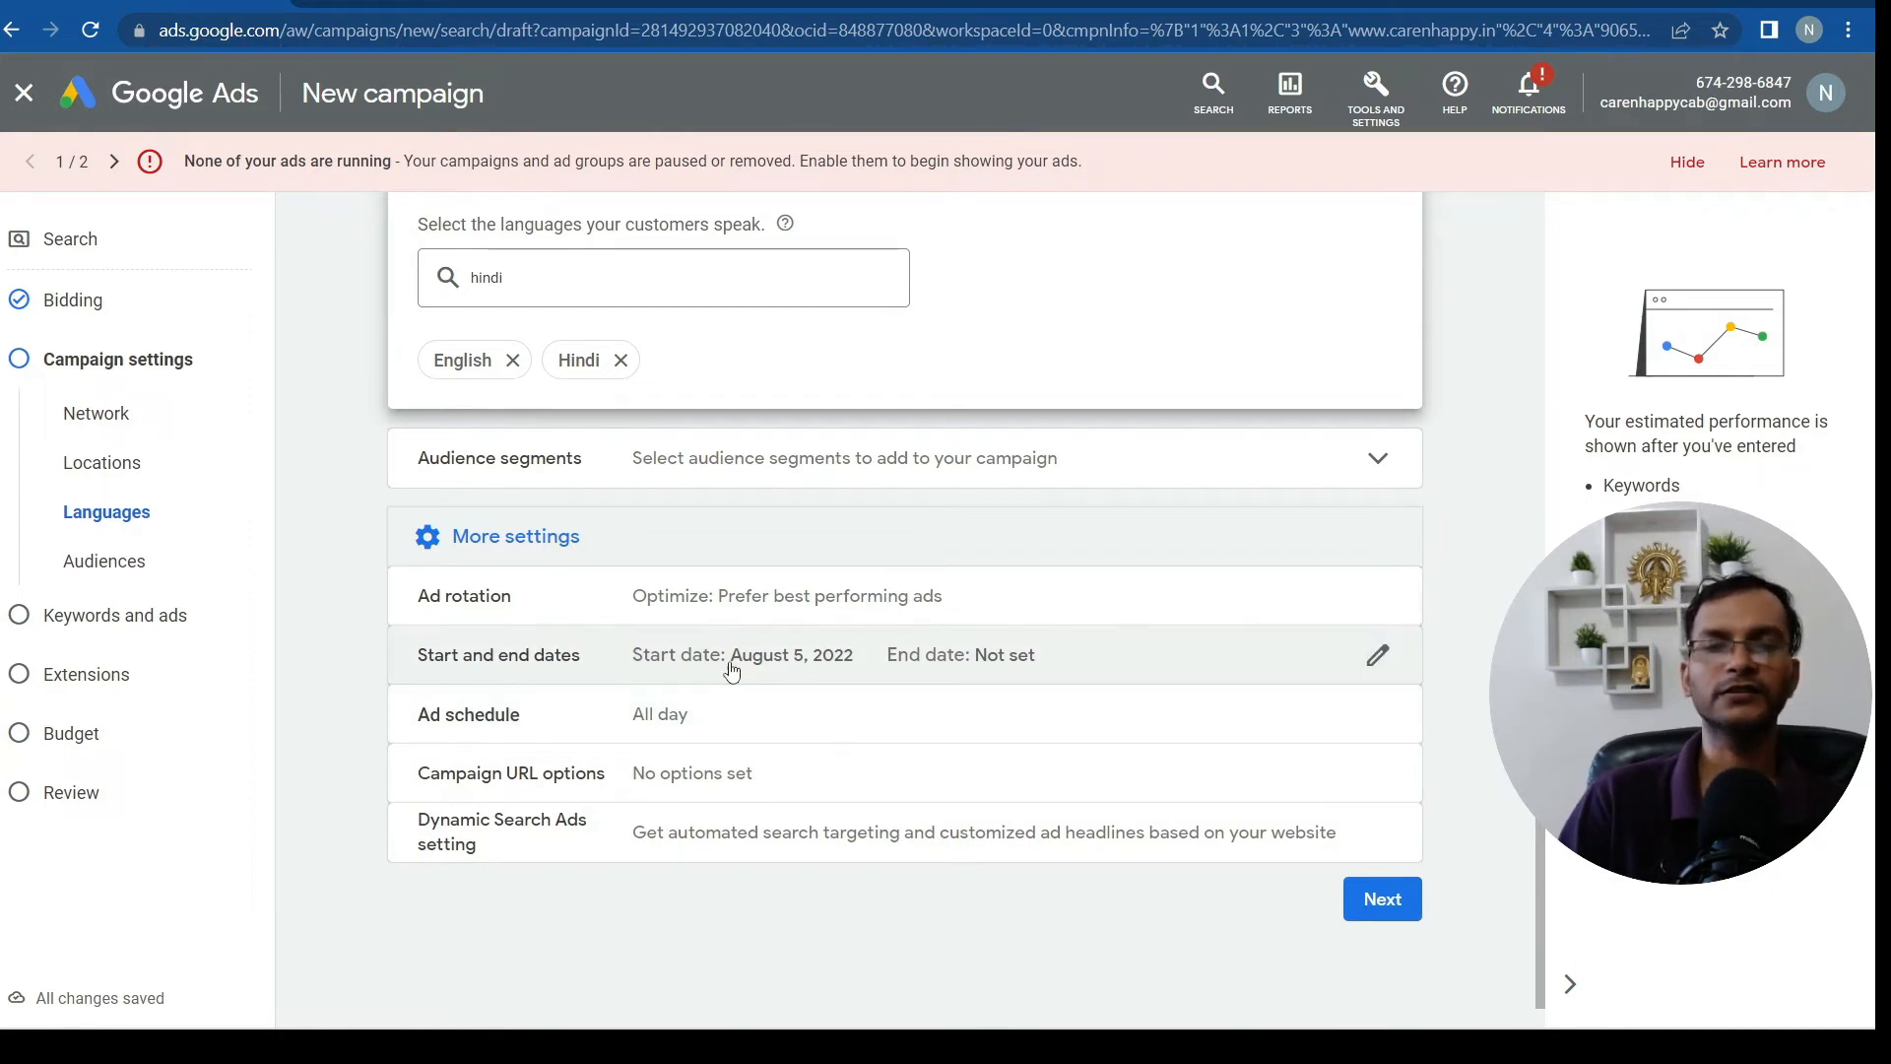
Give the campaign an end date of August 25, 2022, so it runs from August 5
{"action": "left_click", "coordinate": [1372, 658]}
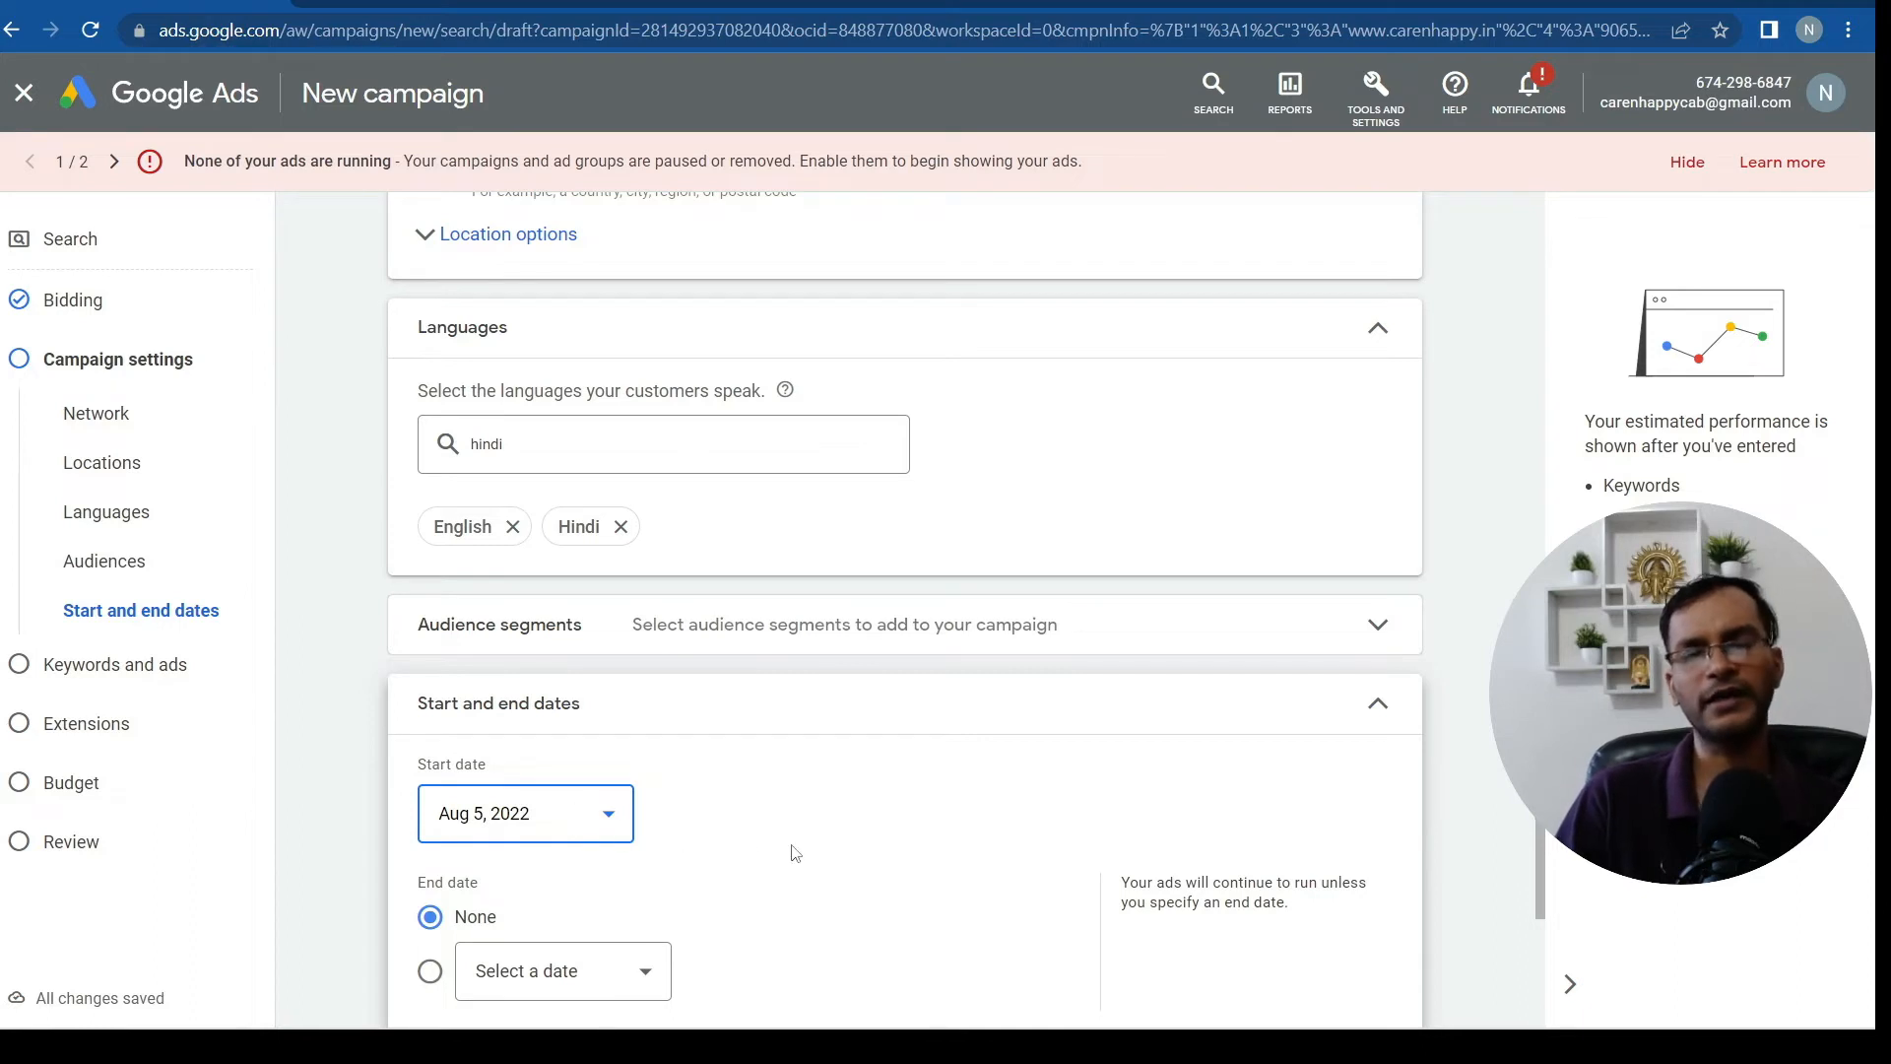
{"action": "scroll", "coordinate": [849, 829], "scroll_direction": "down", "scroll_amount": 3}
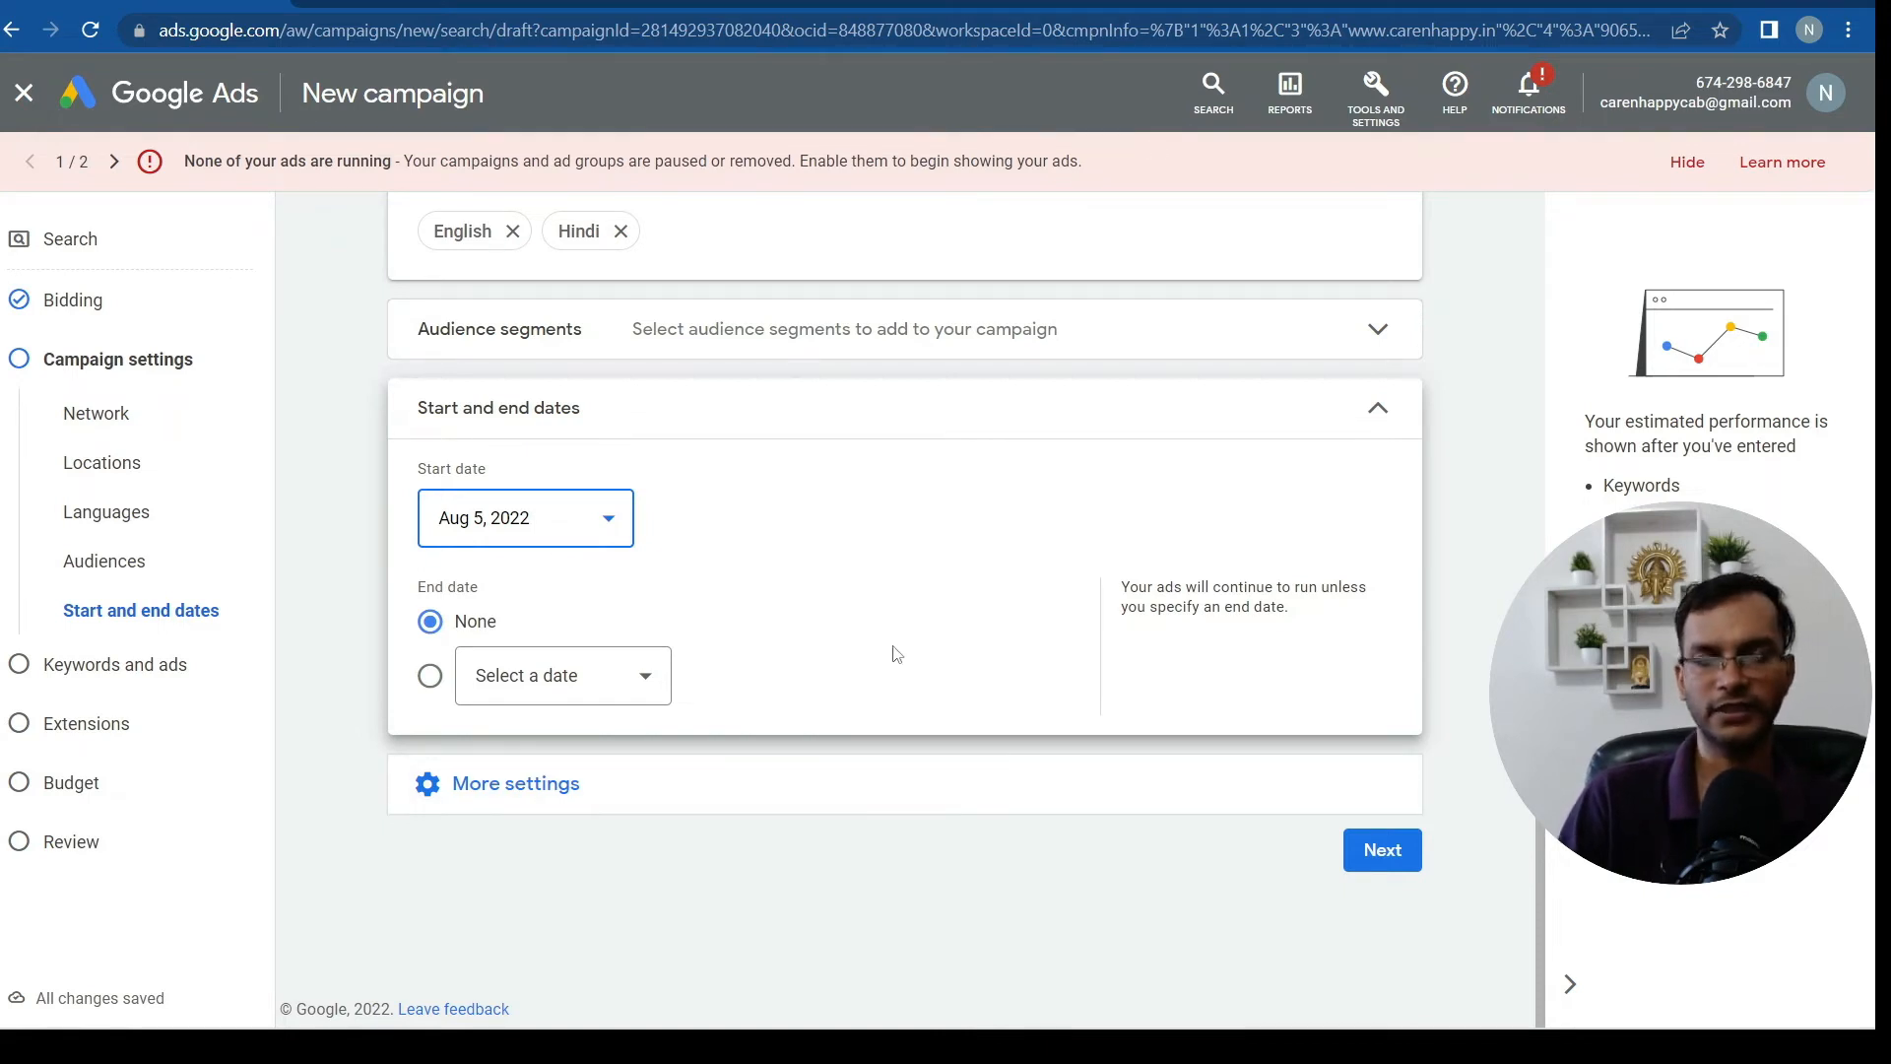
{"action": "left_click", "coordinate": [589, 689]}
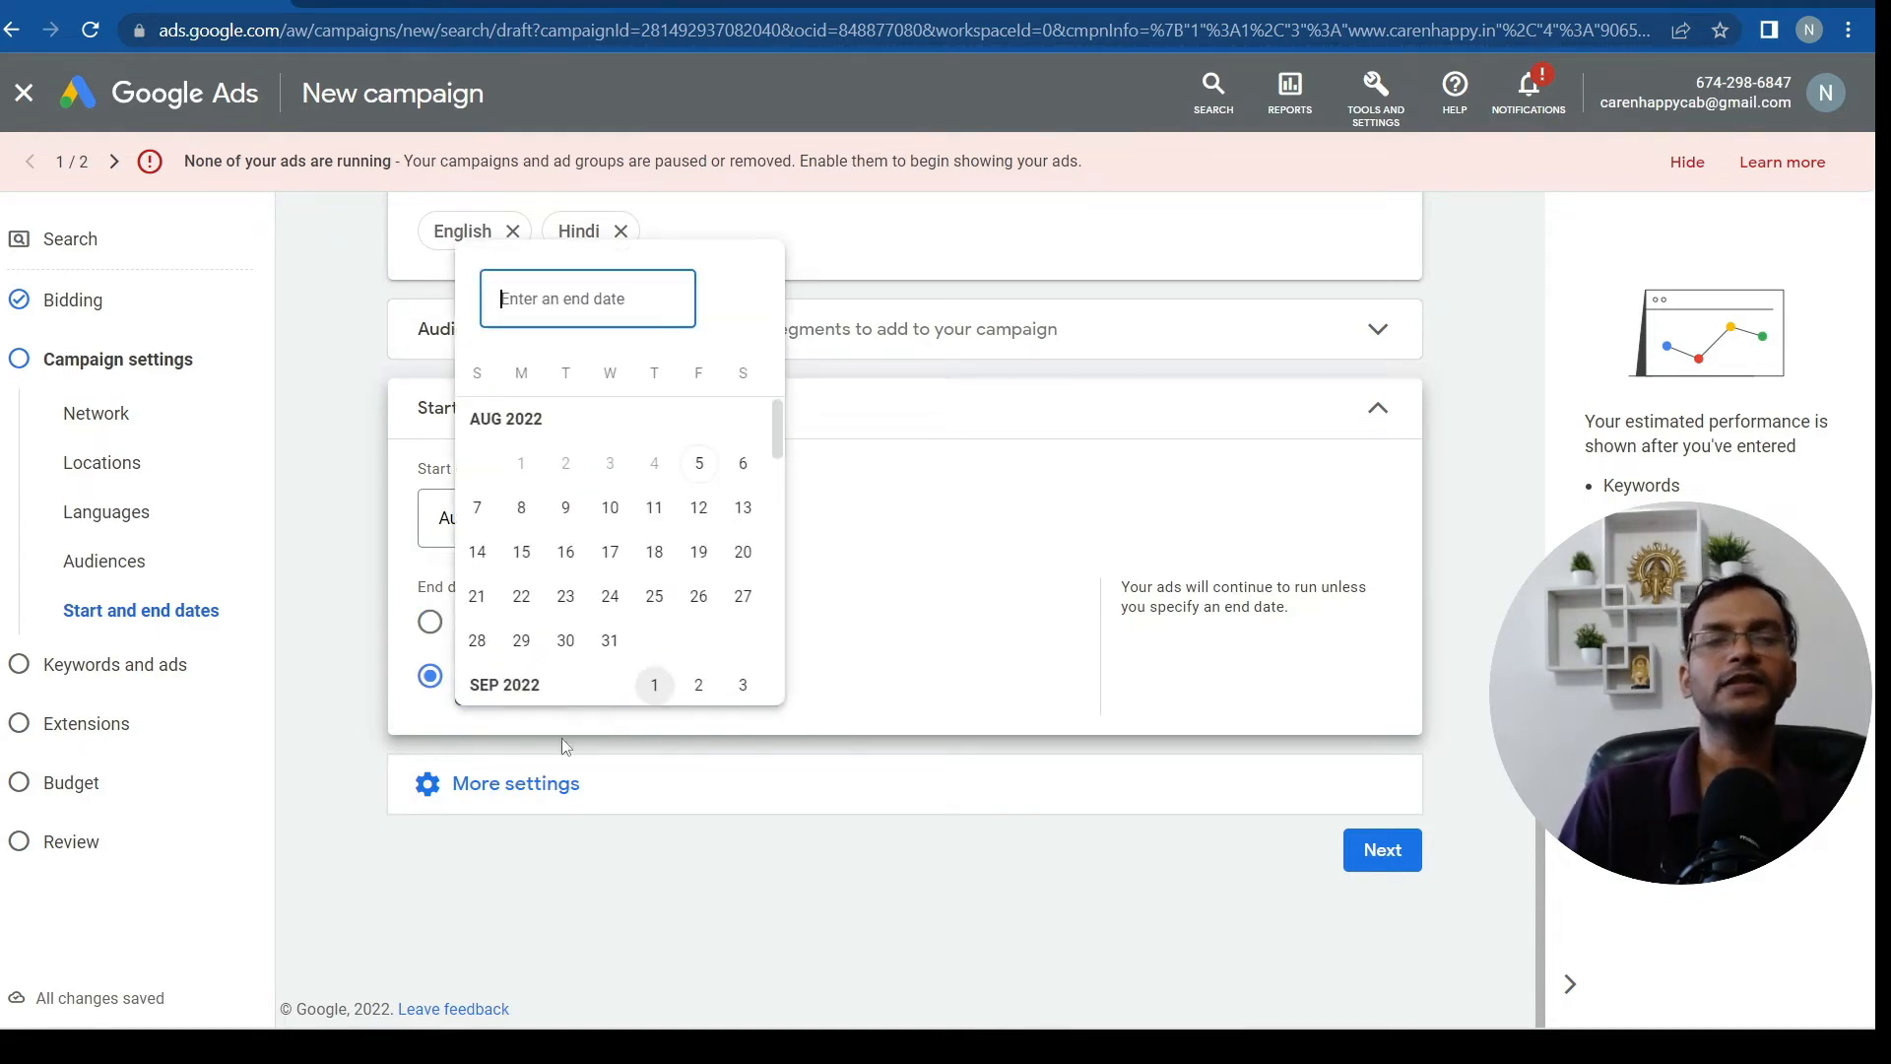
{"action": "left_click", "coordinate": [653, 598]}
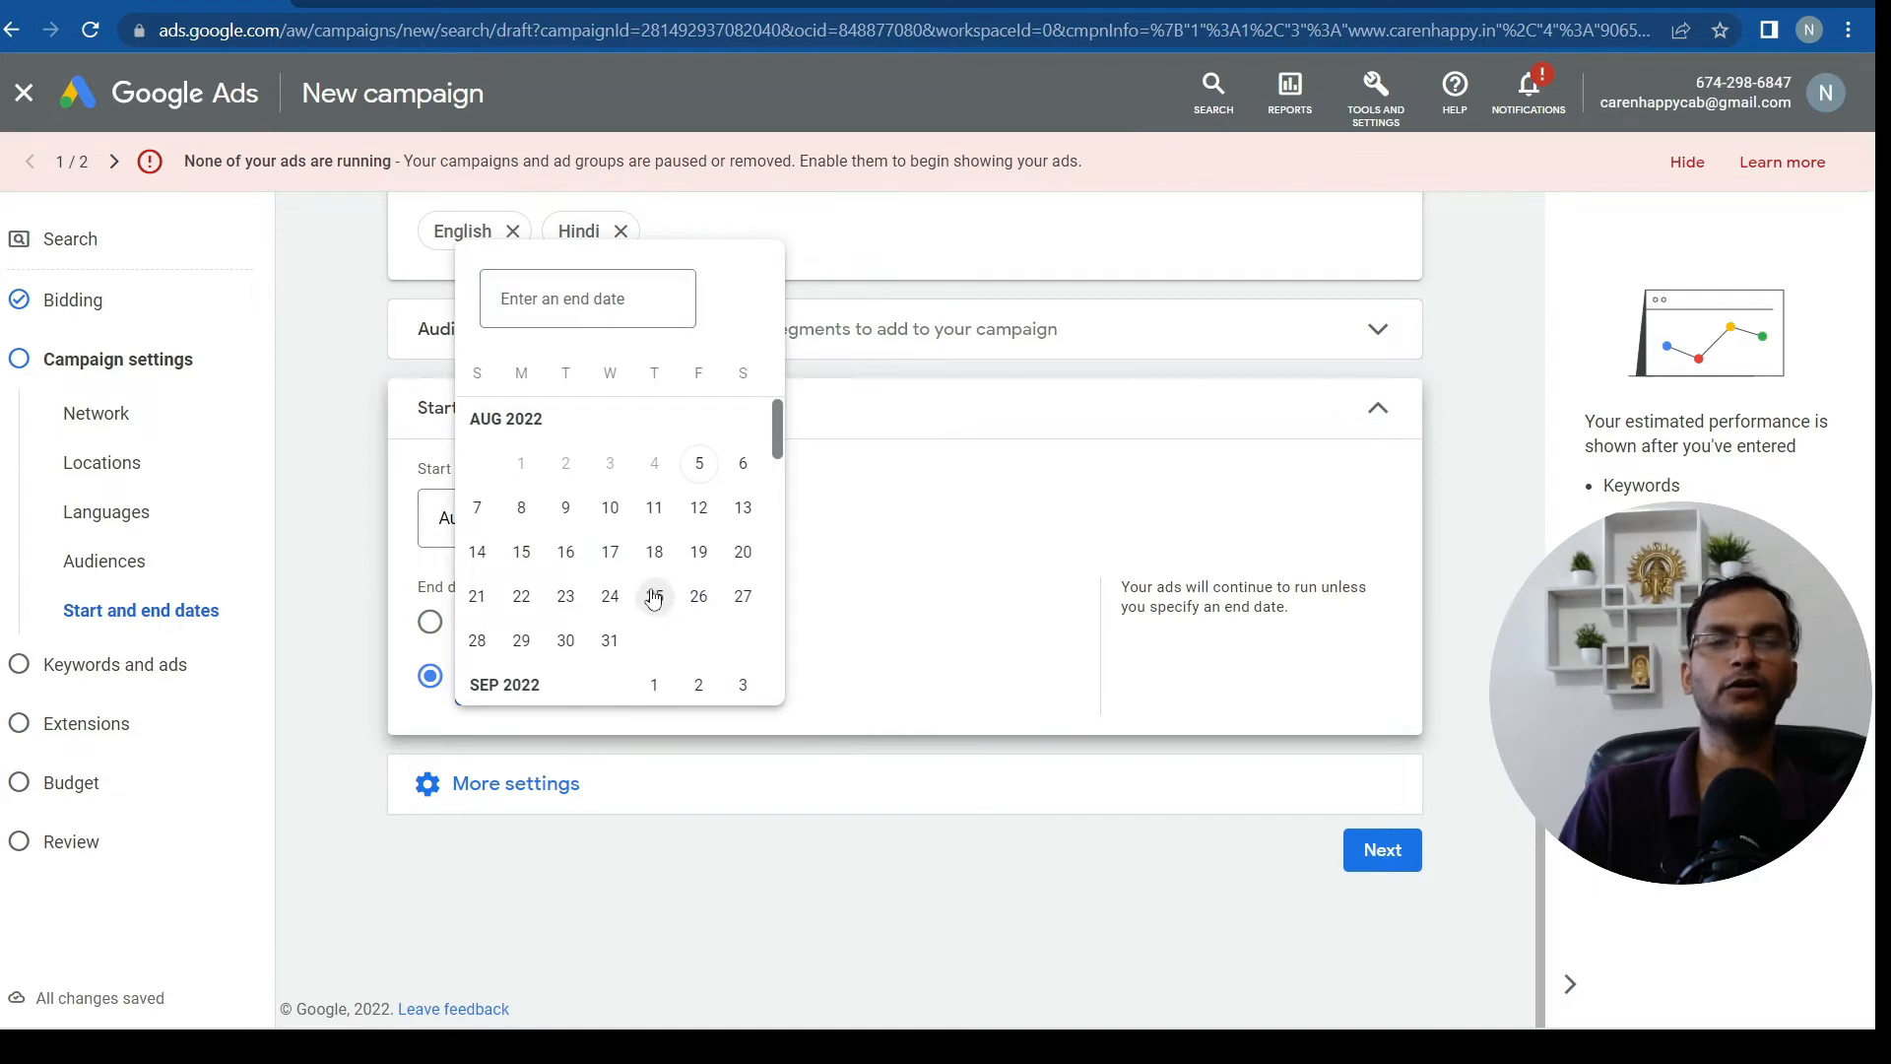
{"action": "left_click", "coordinate": [653, 597]}
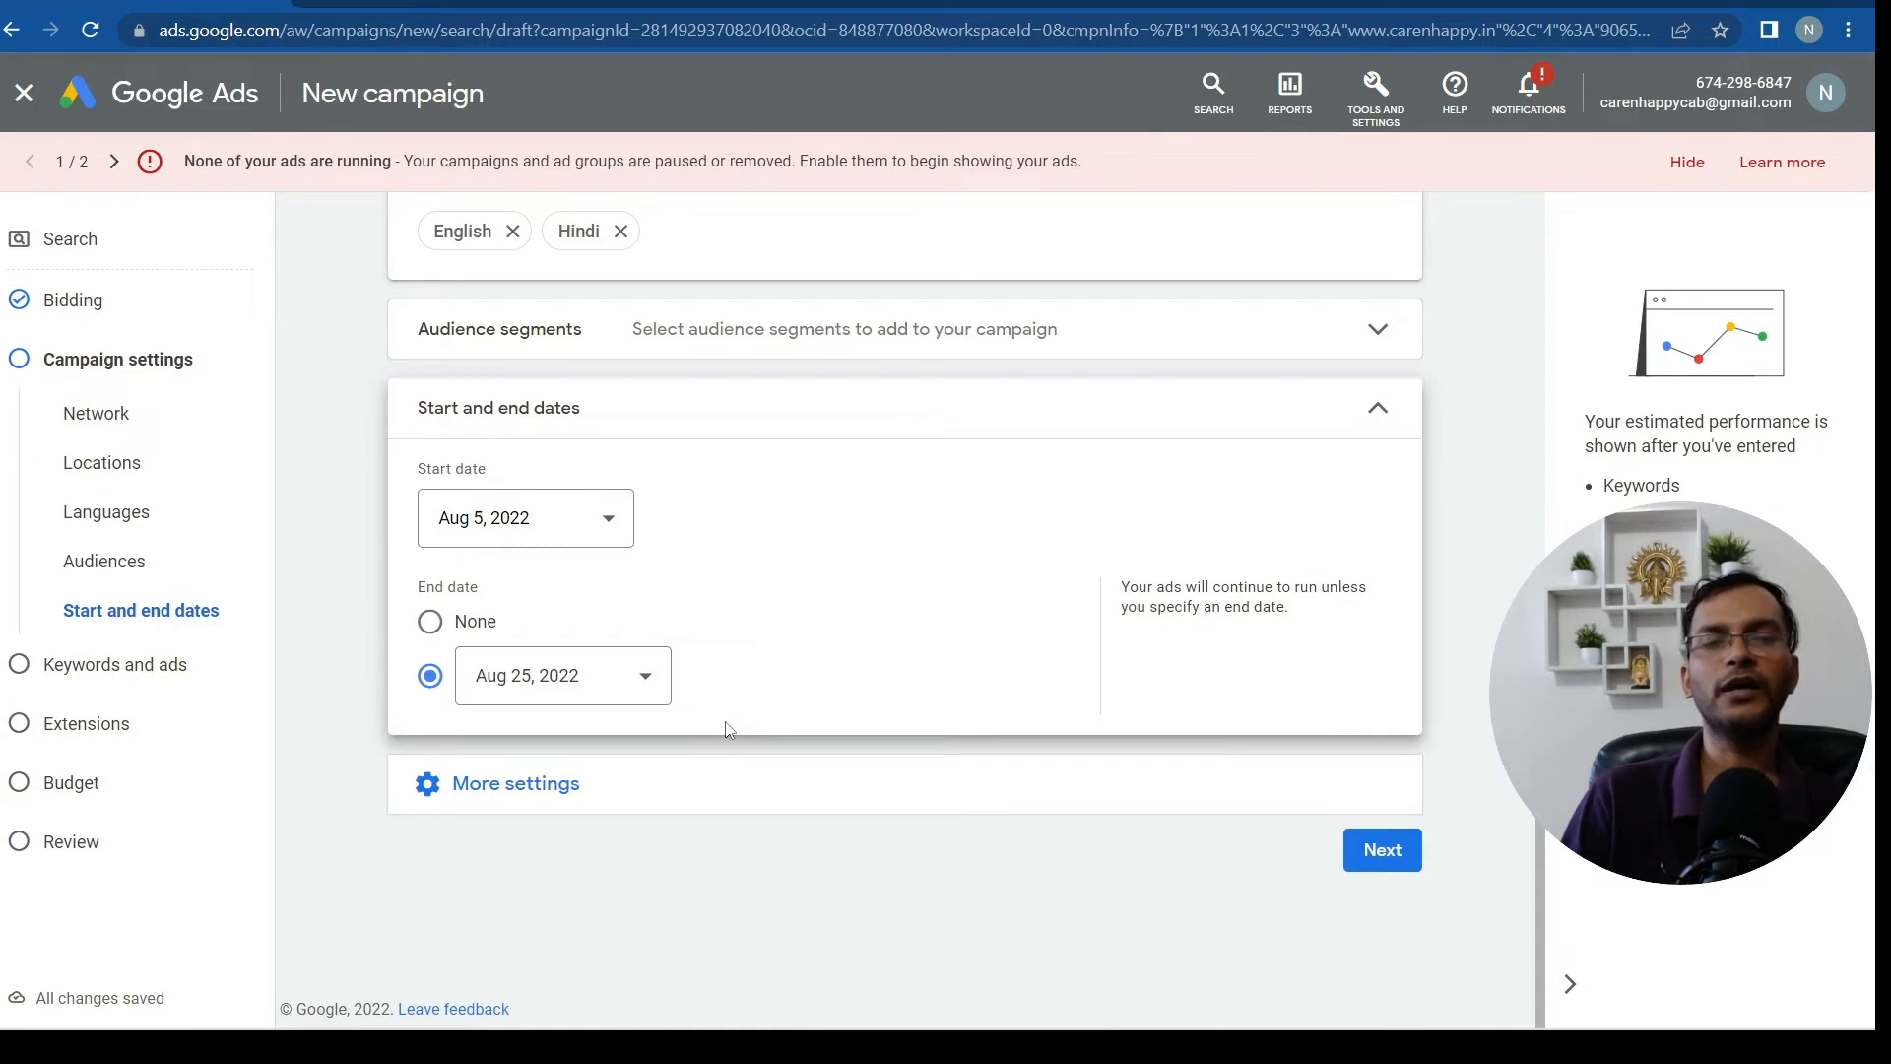
{"action": "left_click", "coordinate": [566, 795]}
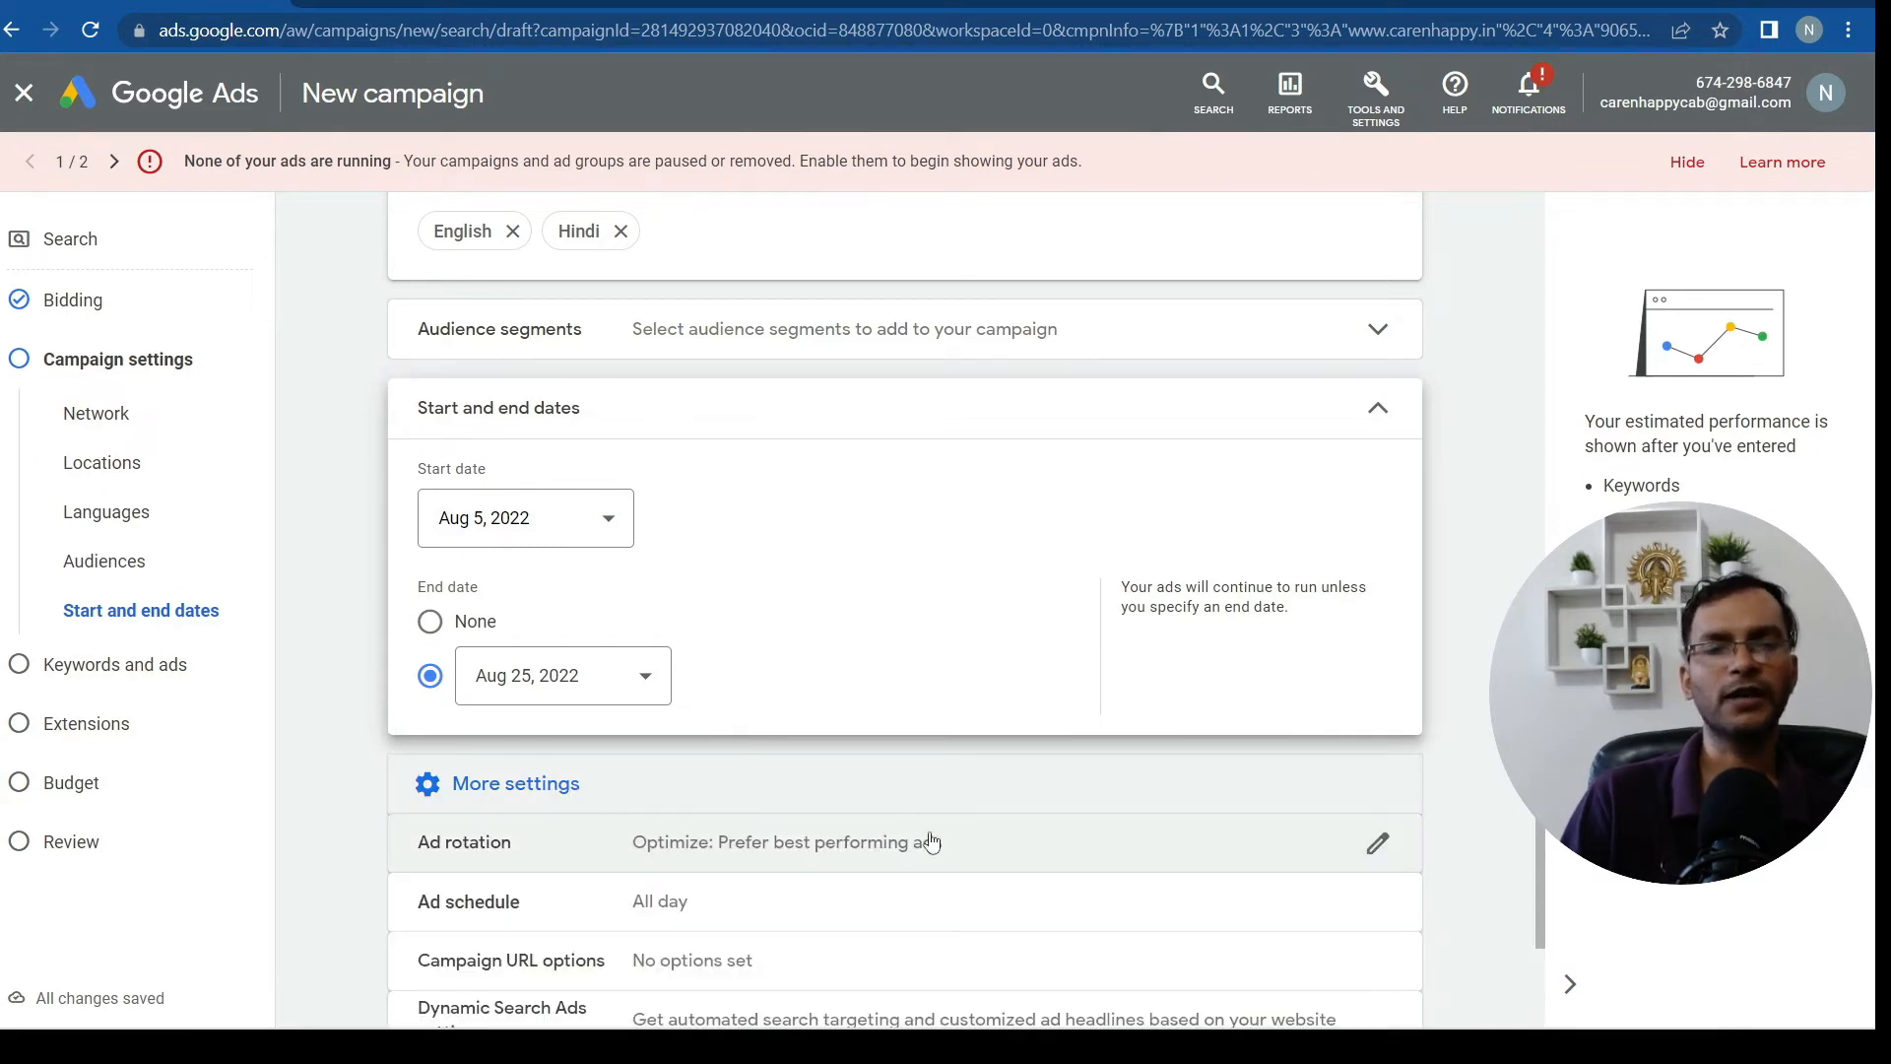
{"action": "scroll", "coordinate": [935, 827], "scroll_direction": "down", "scroll_amount": 2}
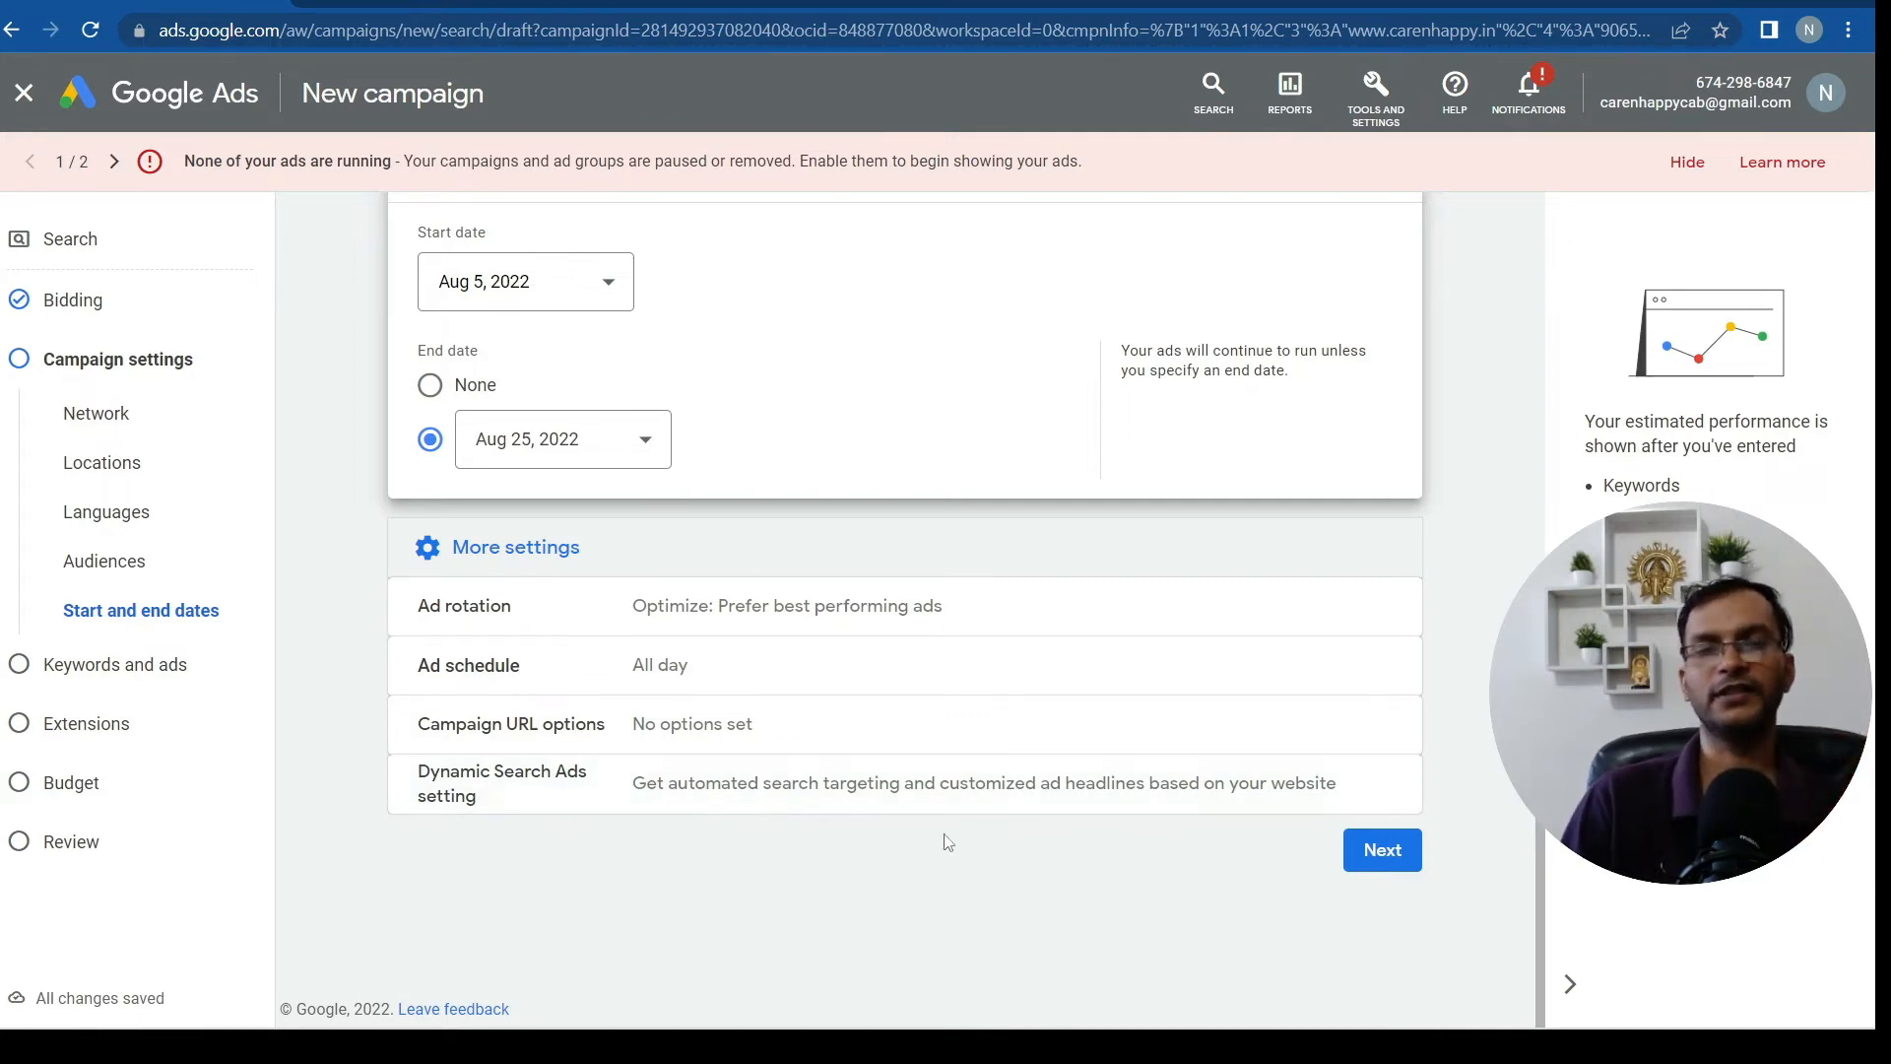
{"action": "left_click", "coordinate": [1385, 859]}
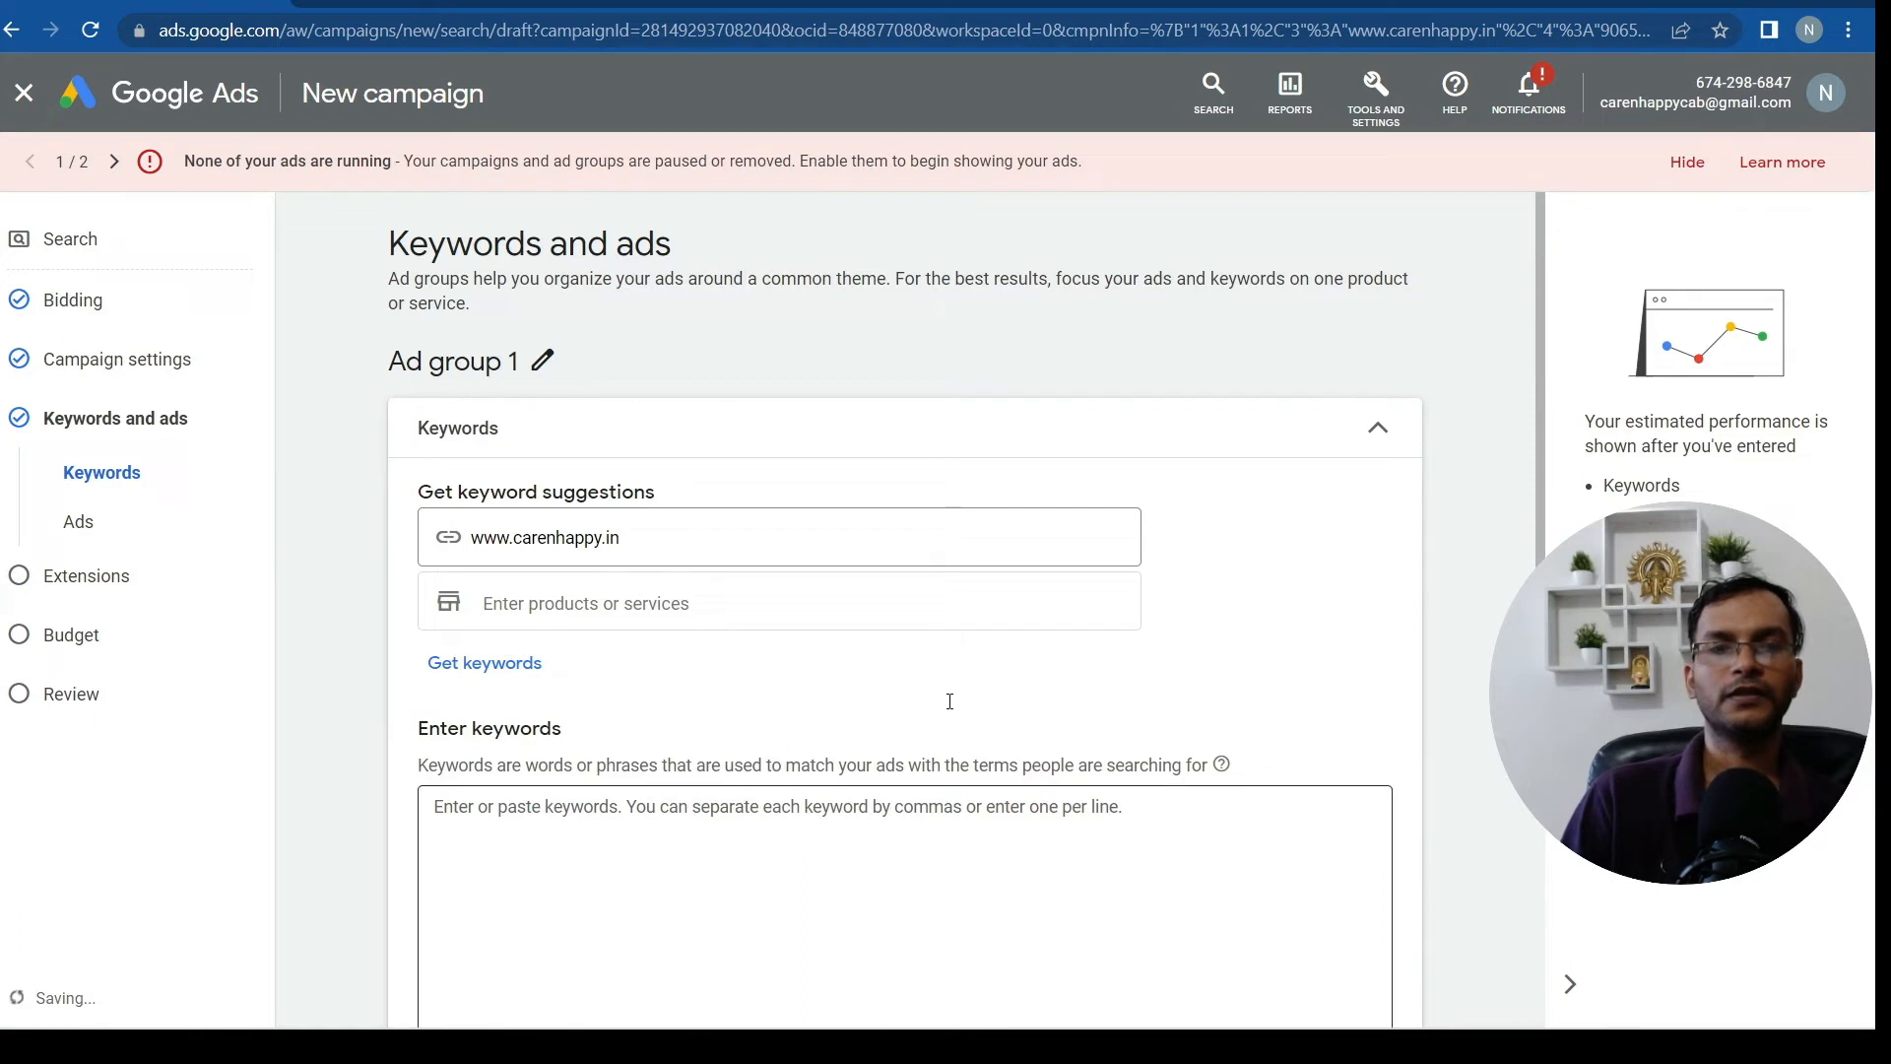
{"action": "scroll", "coordinate": [787, 700], "scroll_direction": "down", "scroll_amount": 2}
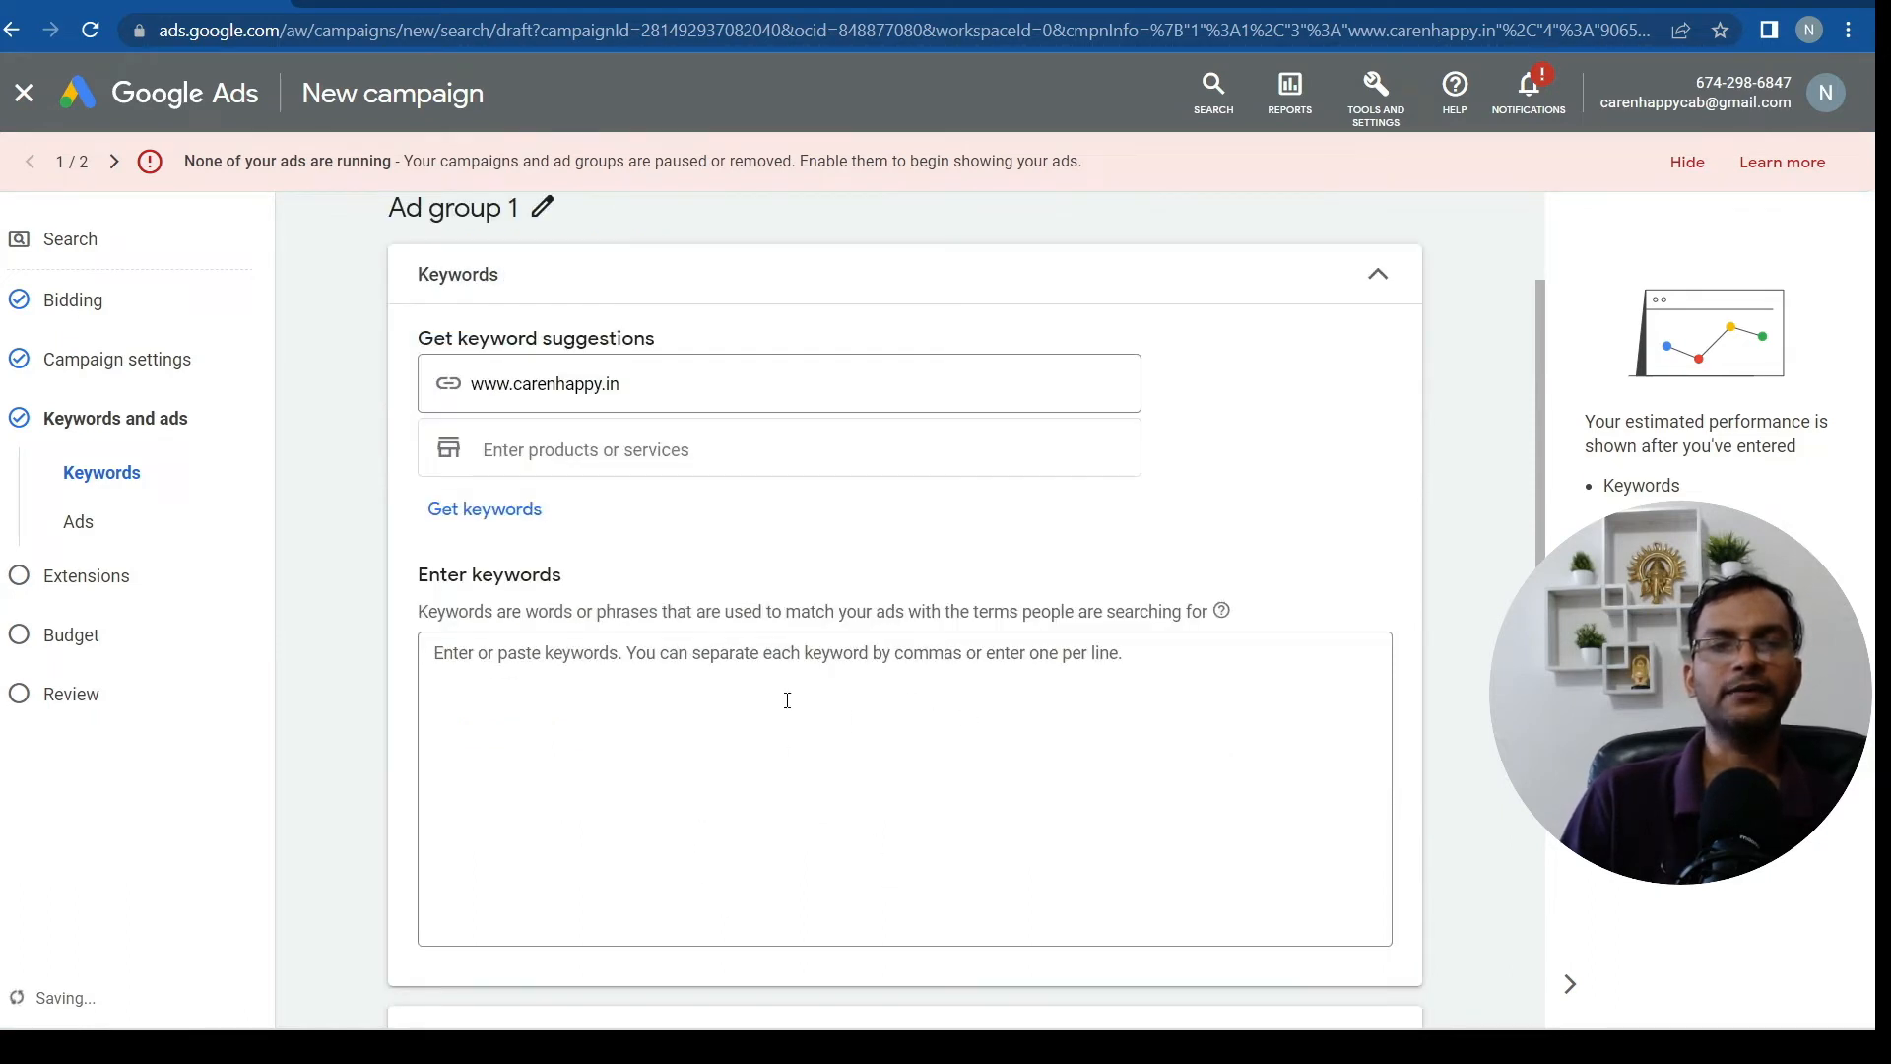
{"action": "scroll", "coordinate": [646, 671], "scroll_direction": "down", "scroll_amount": 2}
{"action": "scroll", "coordinate": [705, 742], "scroll_direction": "down", "scroll_amount": 4}
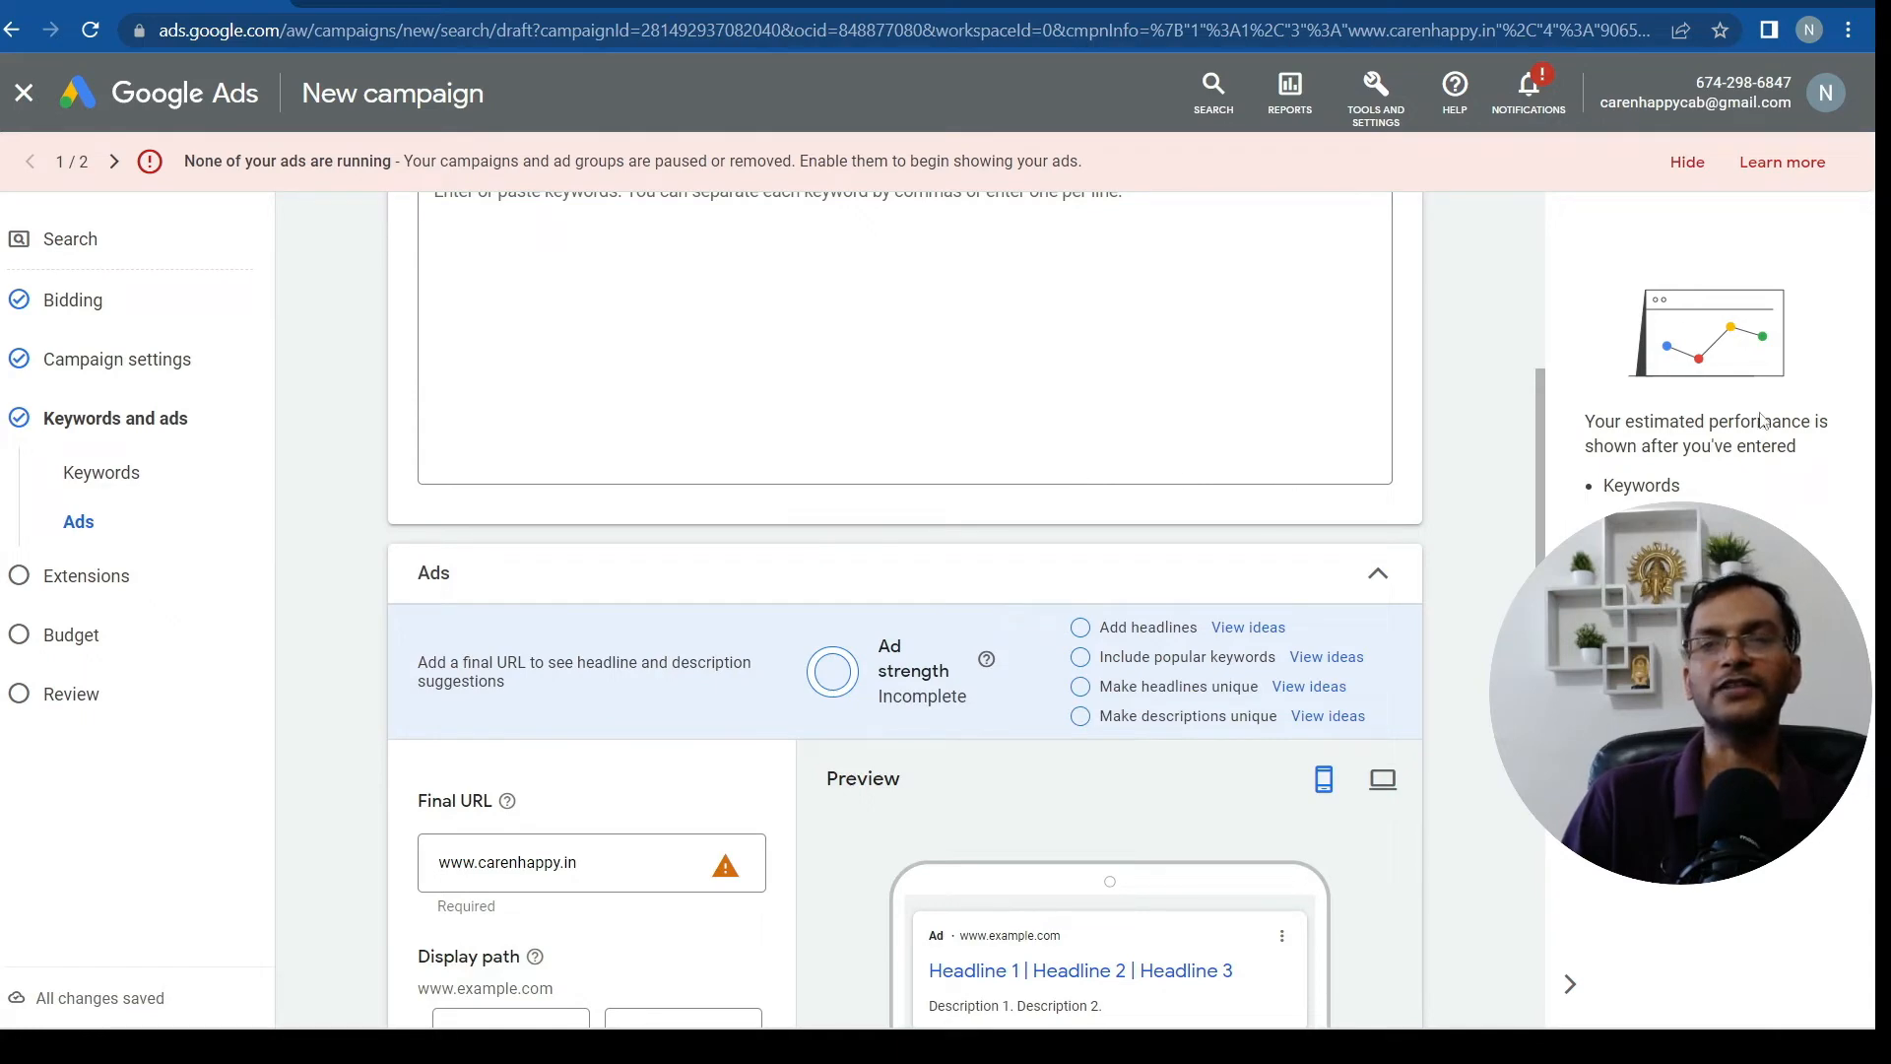
{"action": "scroll", "coordinate": [1506, 497], "scroll_direction": "up", "scroll_amount": 6}
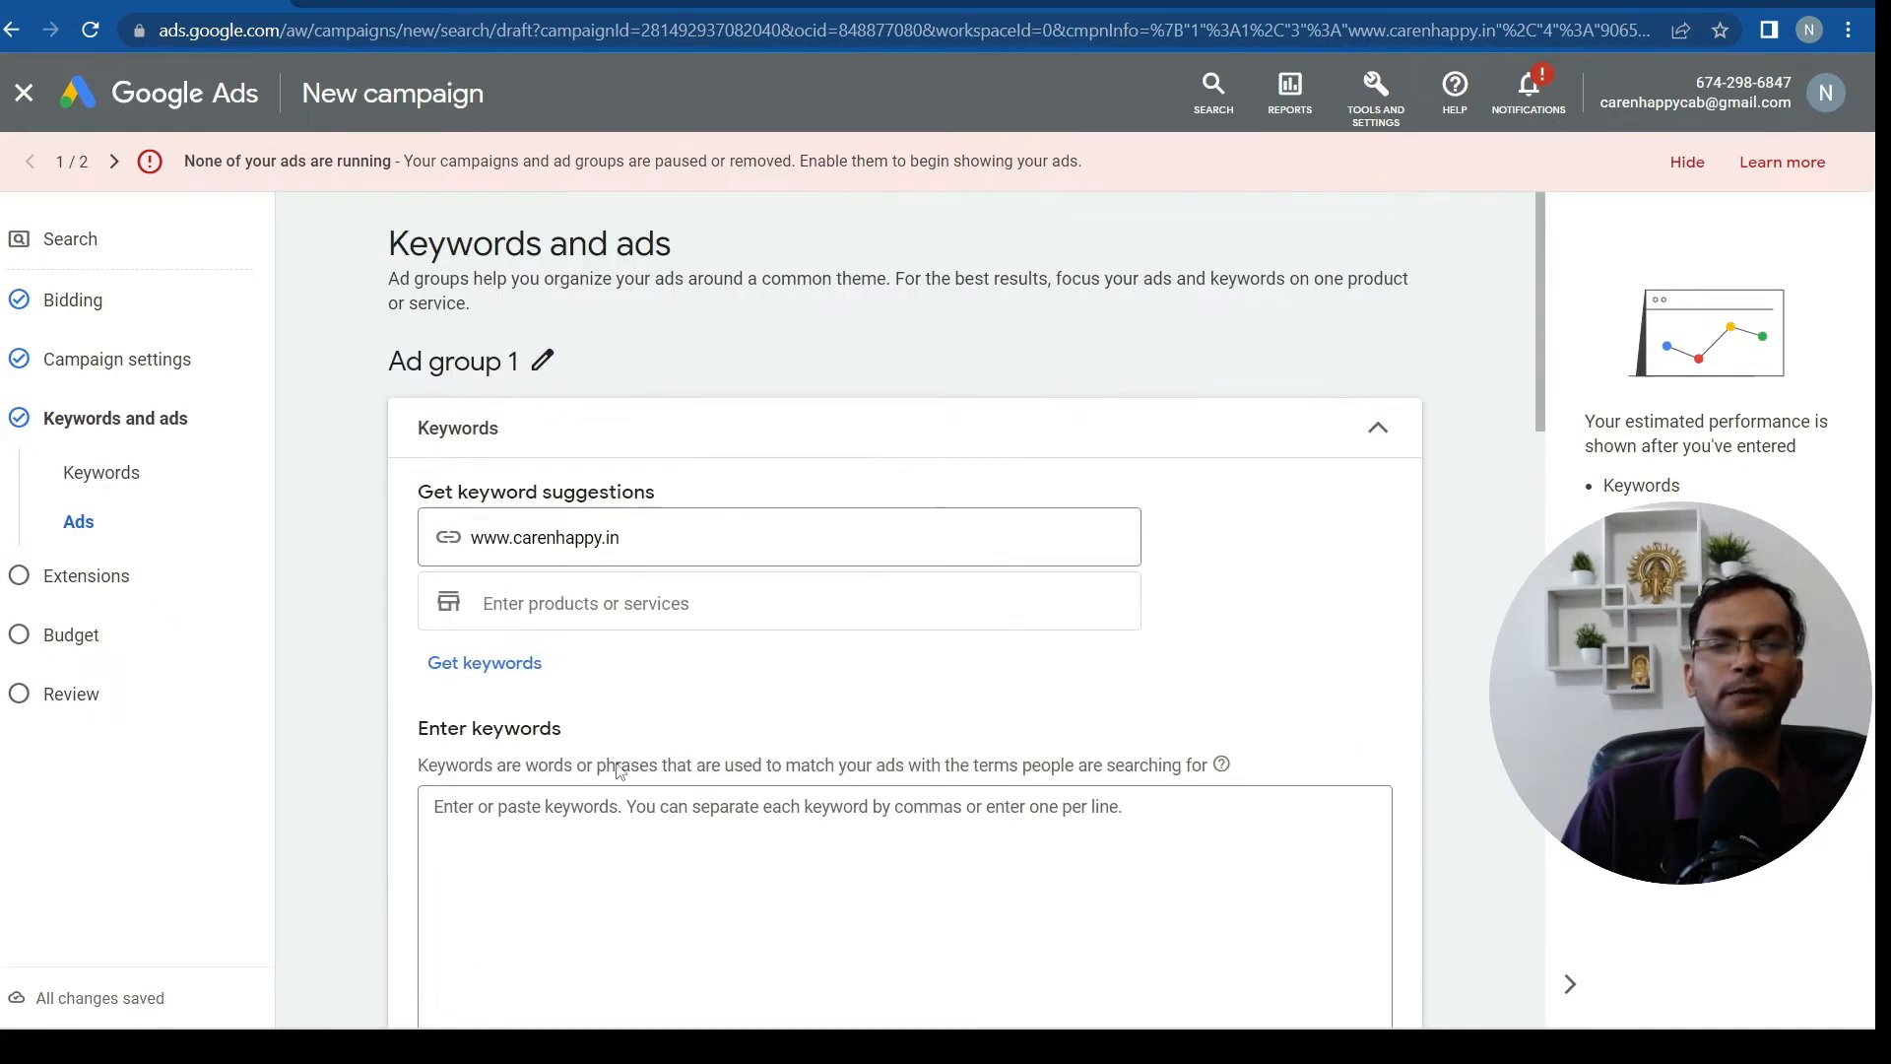
{"action": "scroll", "coordinate": [641, 867], "scroll_direction": "down", "scroll_amount": 2}
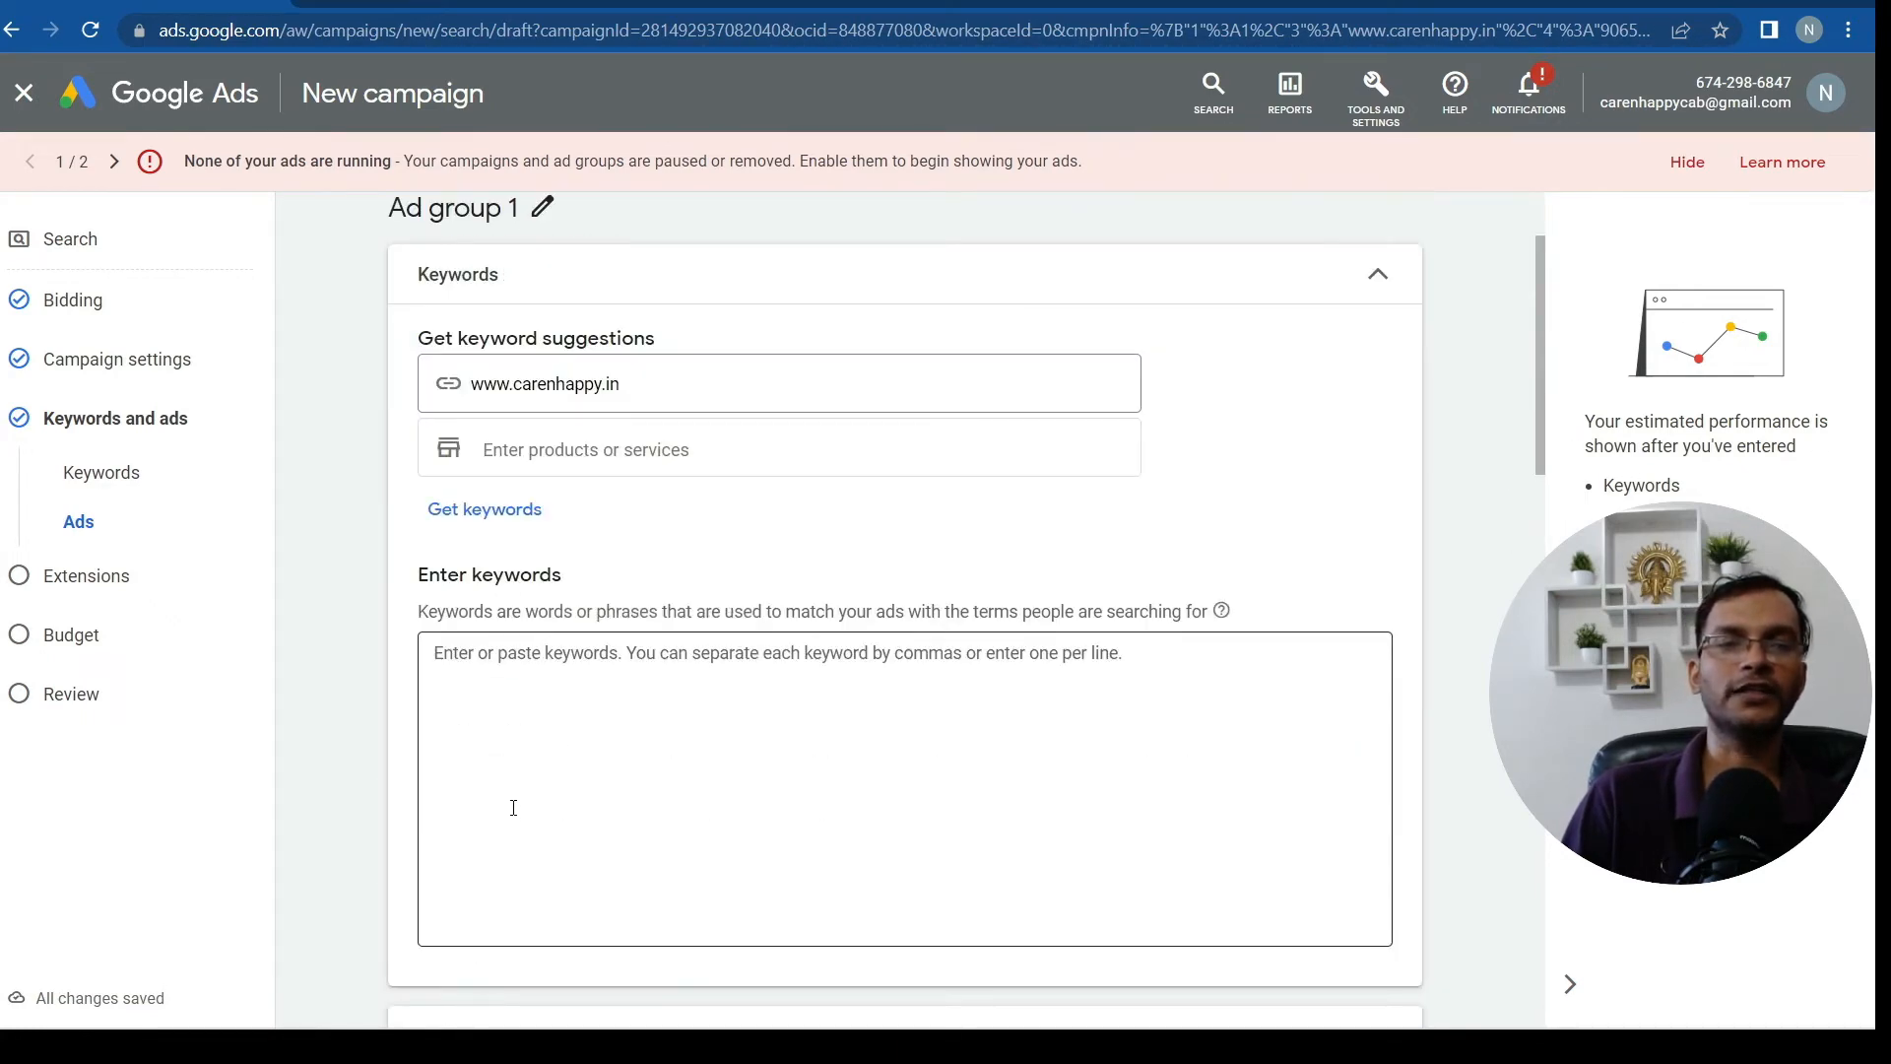
{"action": "scroll", "coordinate": [540, 689], "scroll_direction": "down", "scroll_amount": 4}
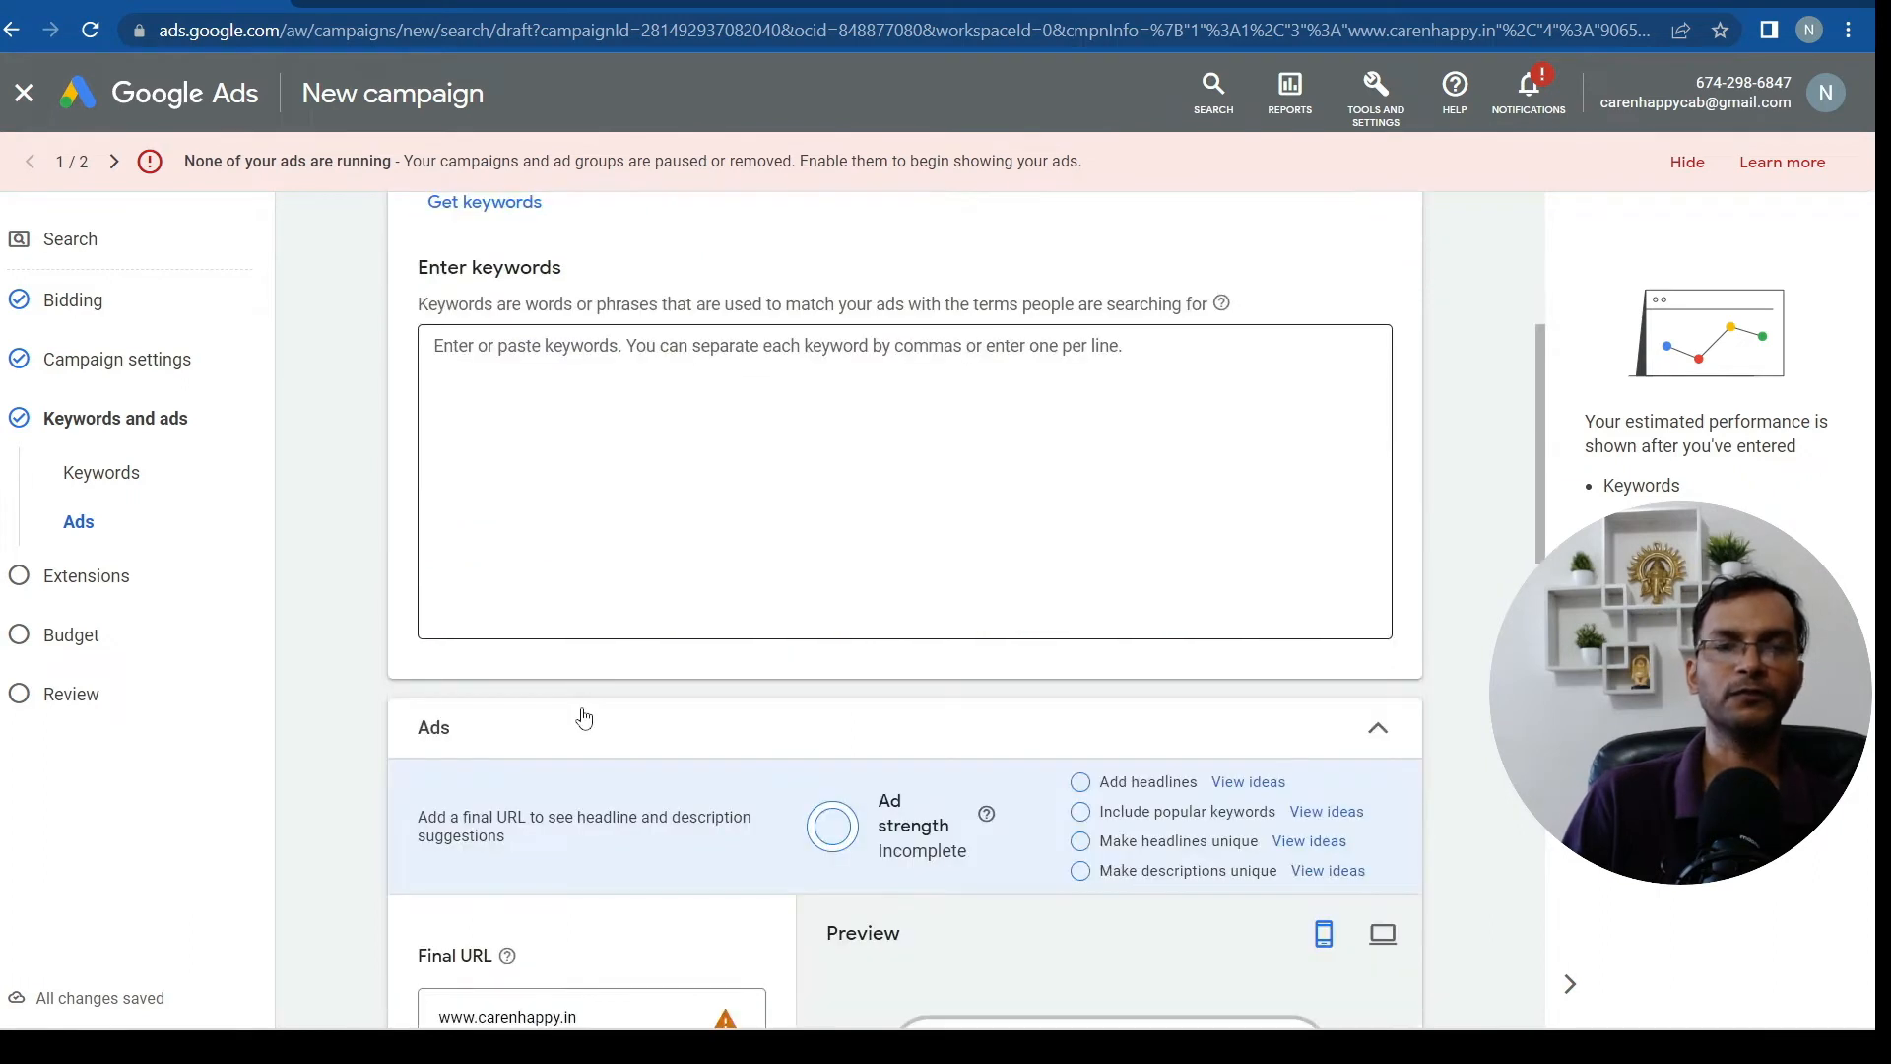
{"action": "left_click", "coordinate": [616, 411]}
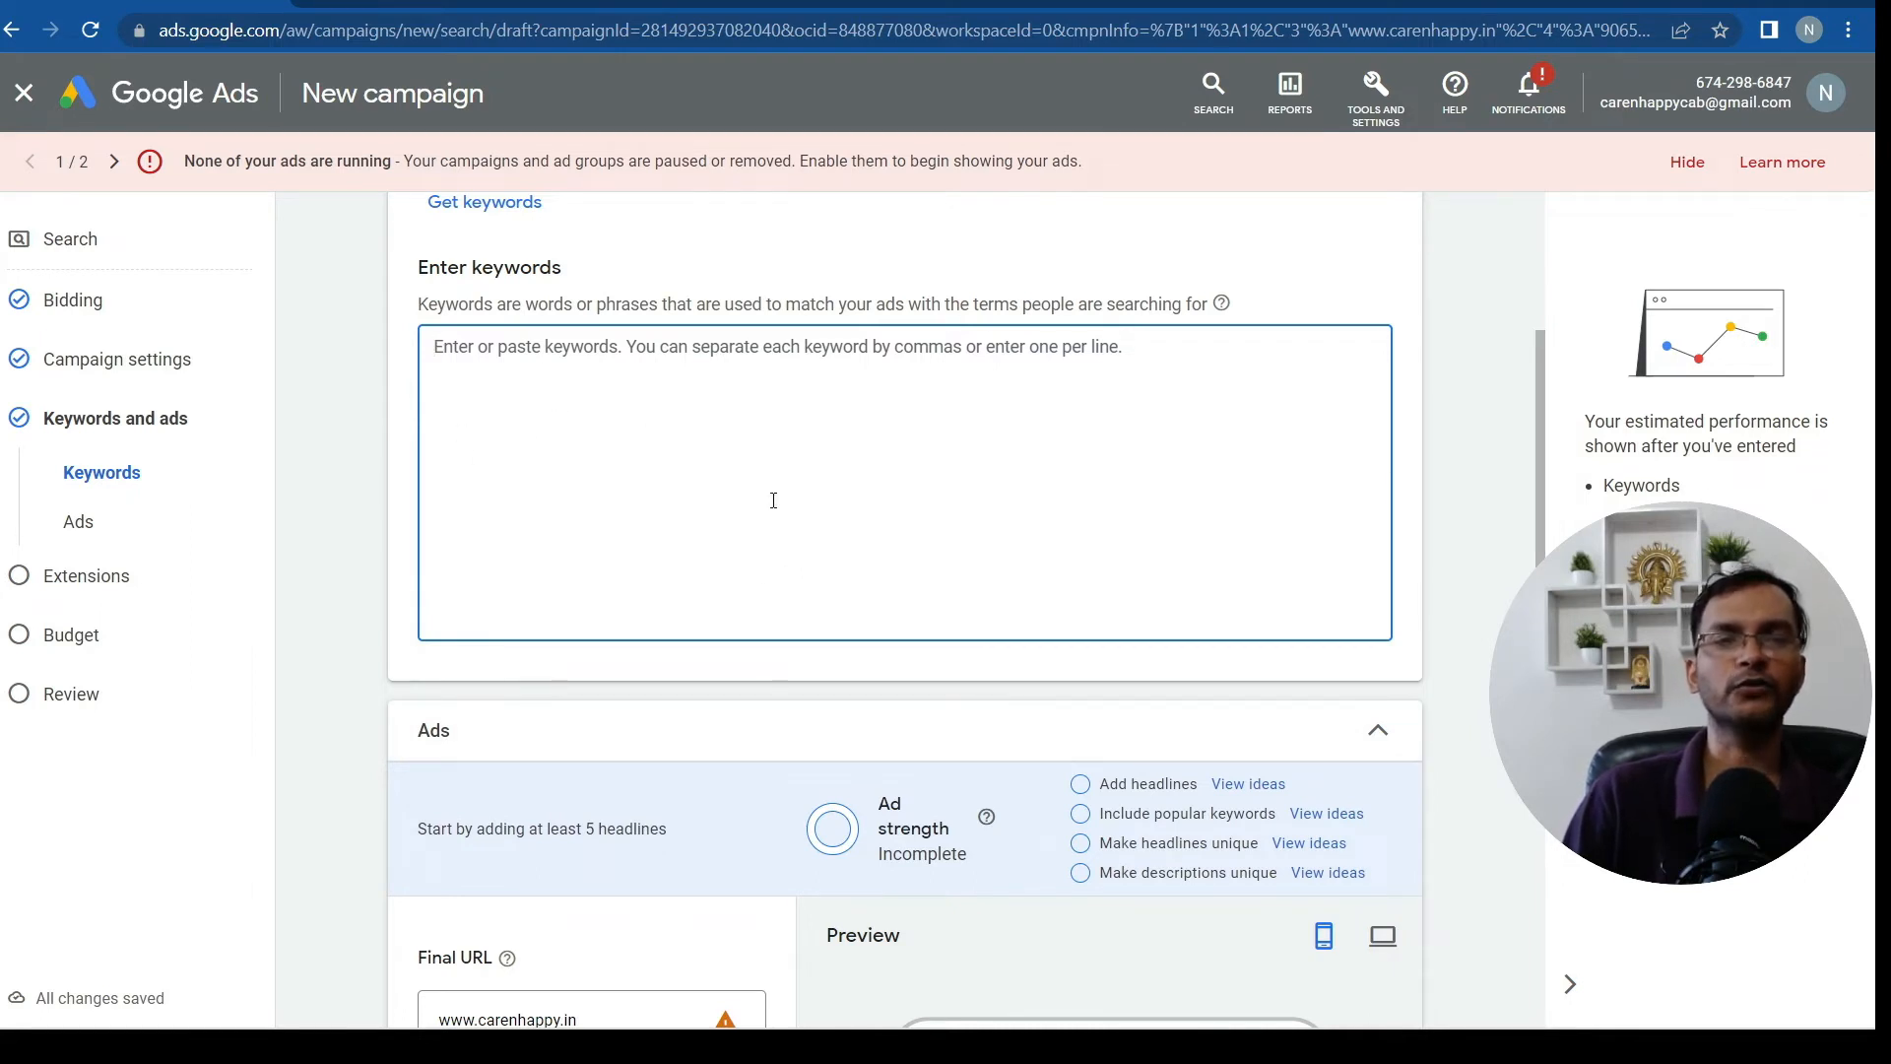
{"action": "mouse_move", "coordinate": [1103, 1026]}
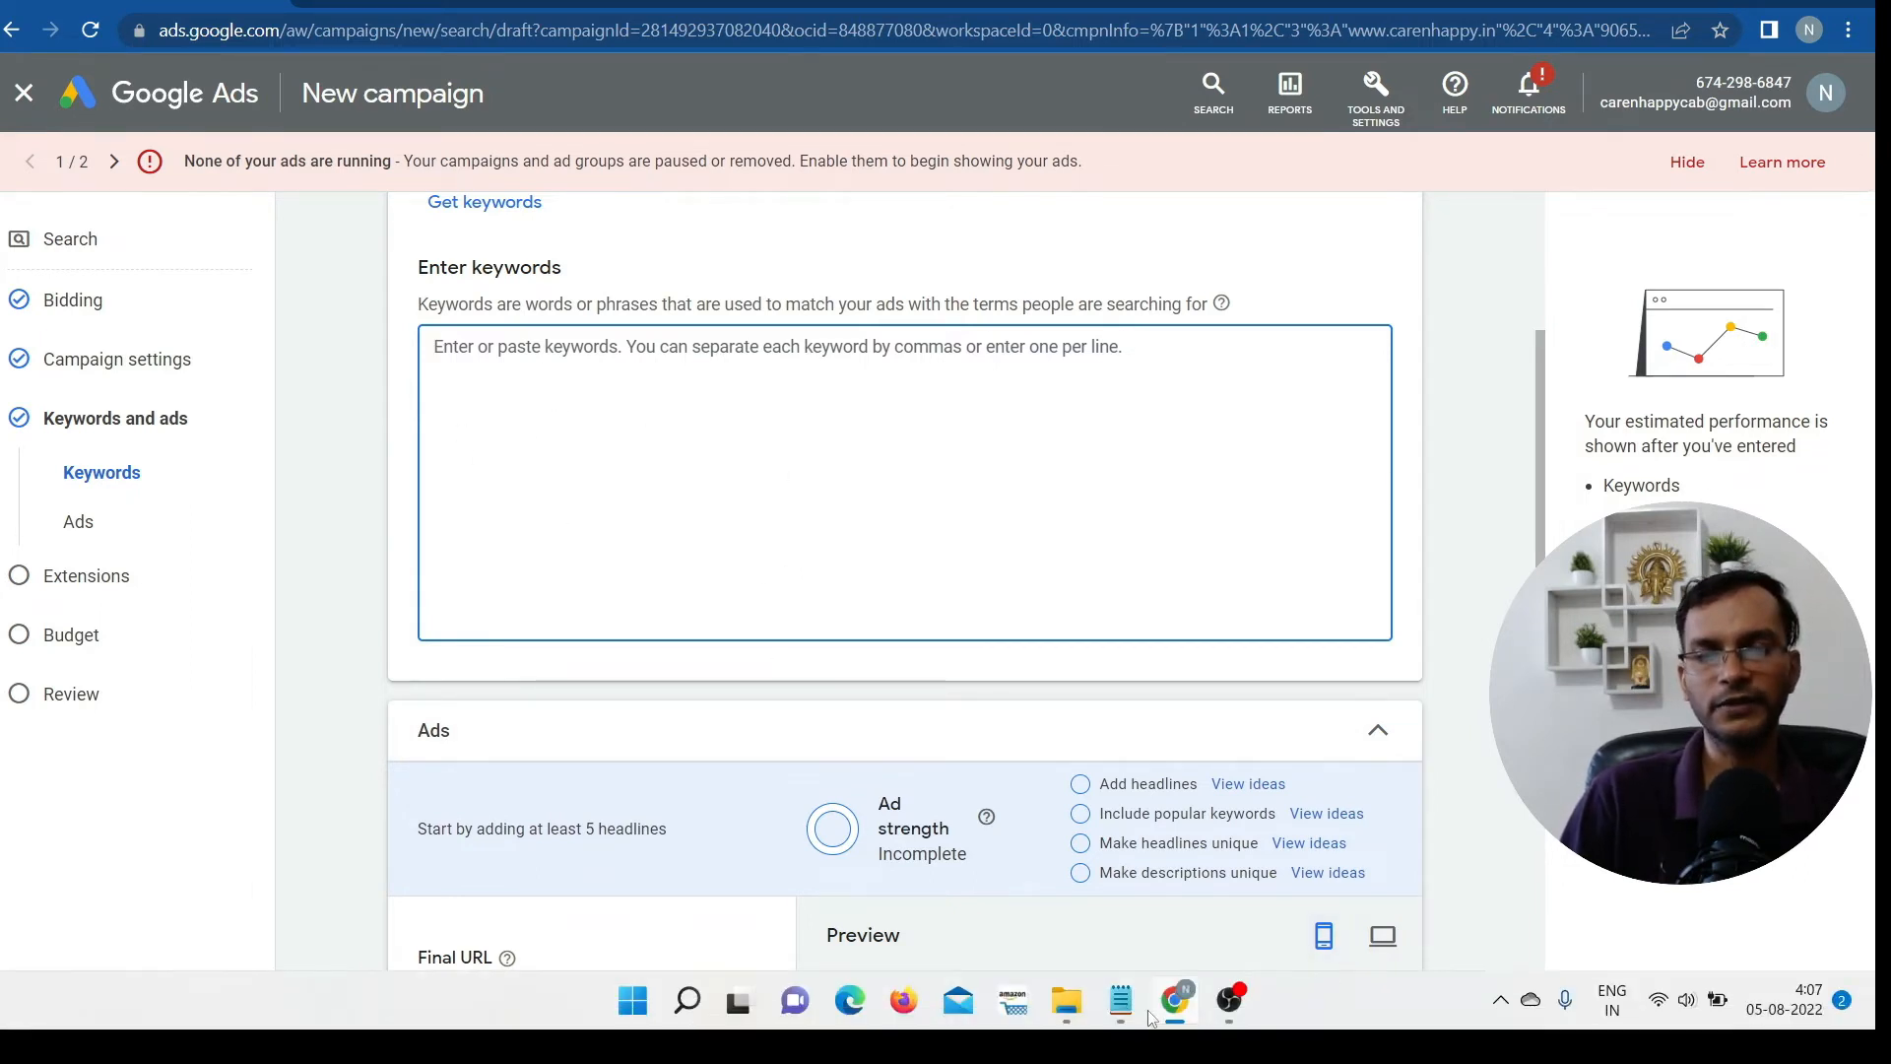
Copy the keywords Car rental service, Hire a car for rent and outstation car rental from Notepad
{"action": "left_click", "coordinate": [1121, 1000]}
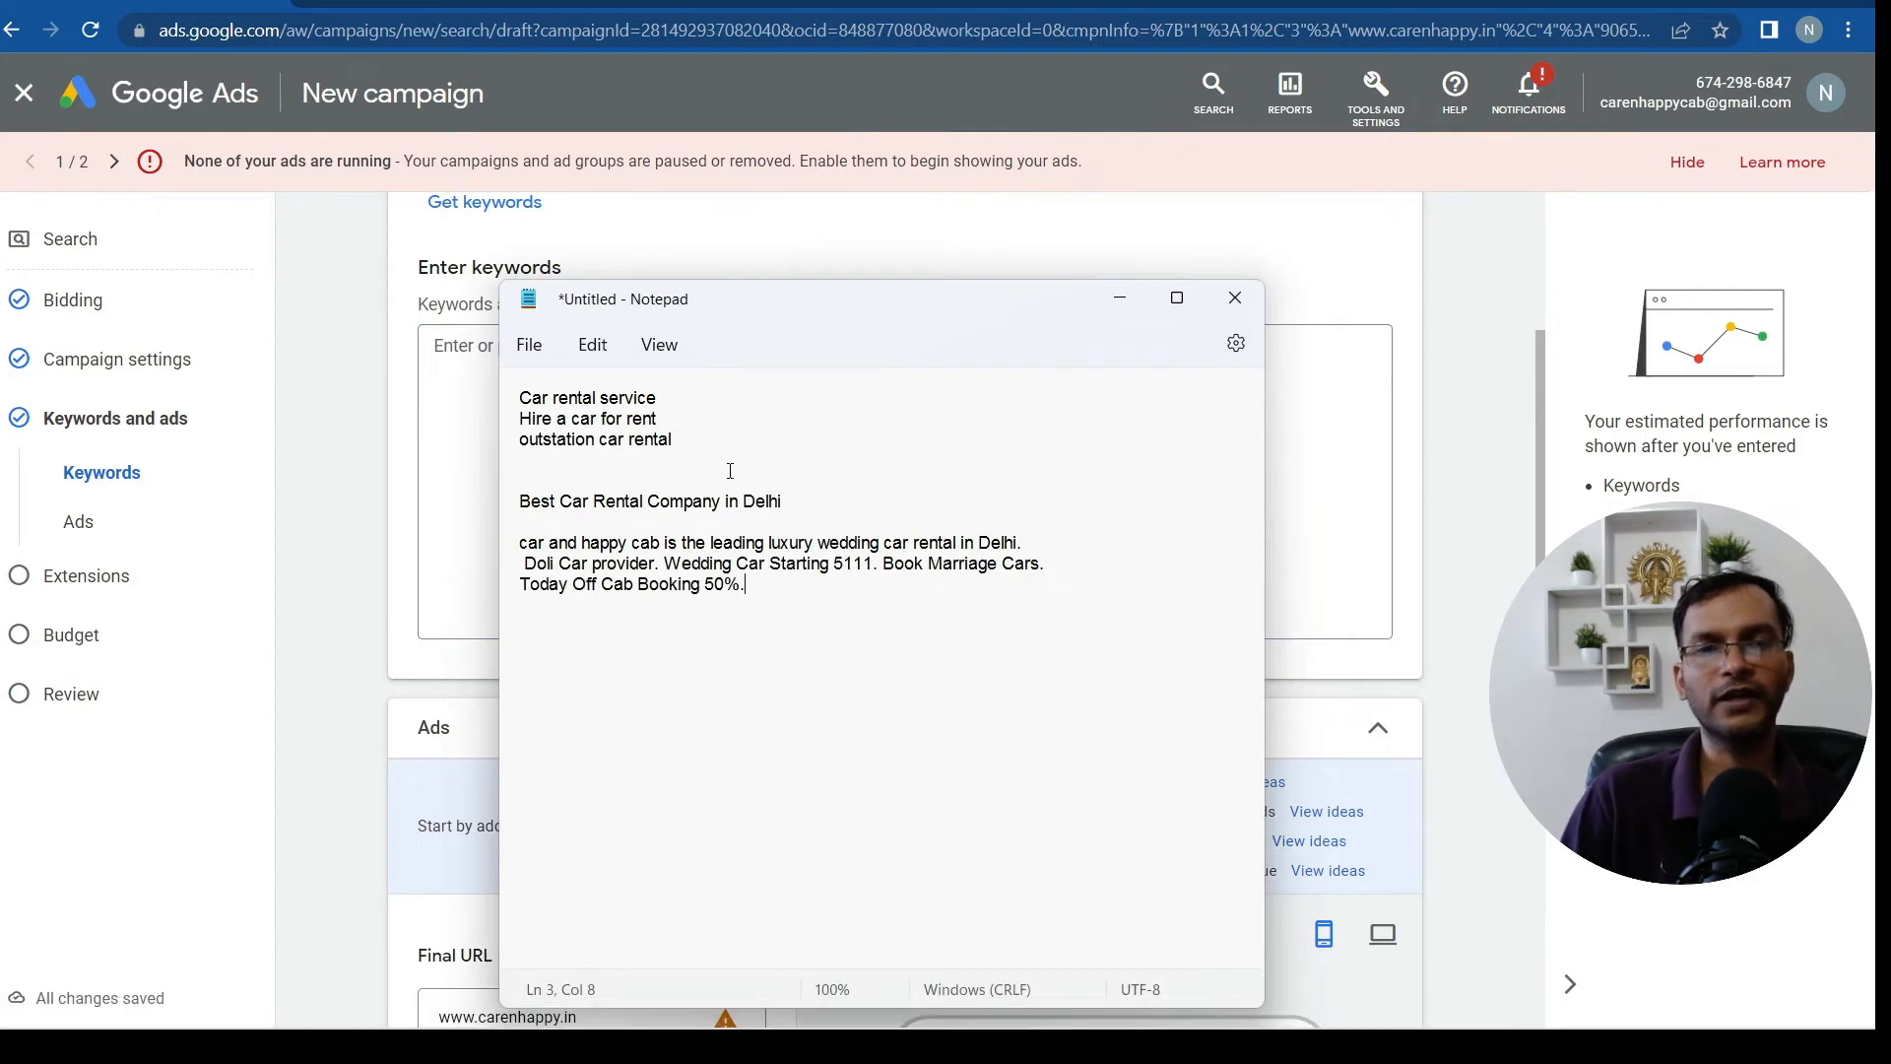
{"action": "left_click_drag", "start_coordinate": [691, 450], "coordinate": [576, 400]}
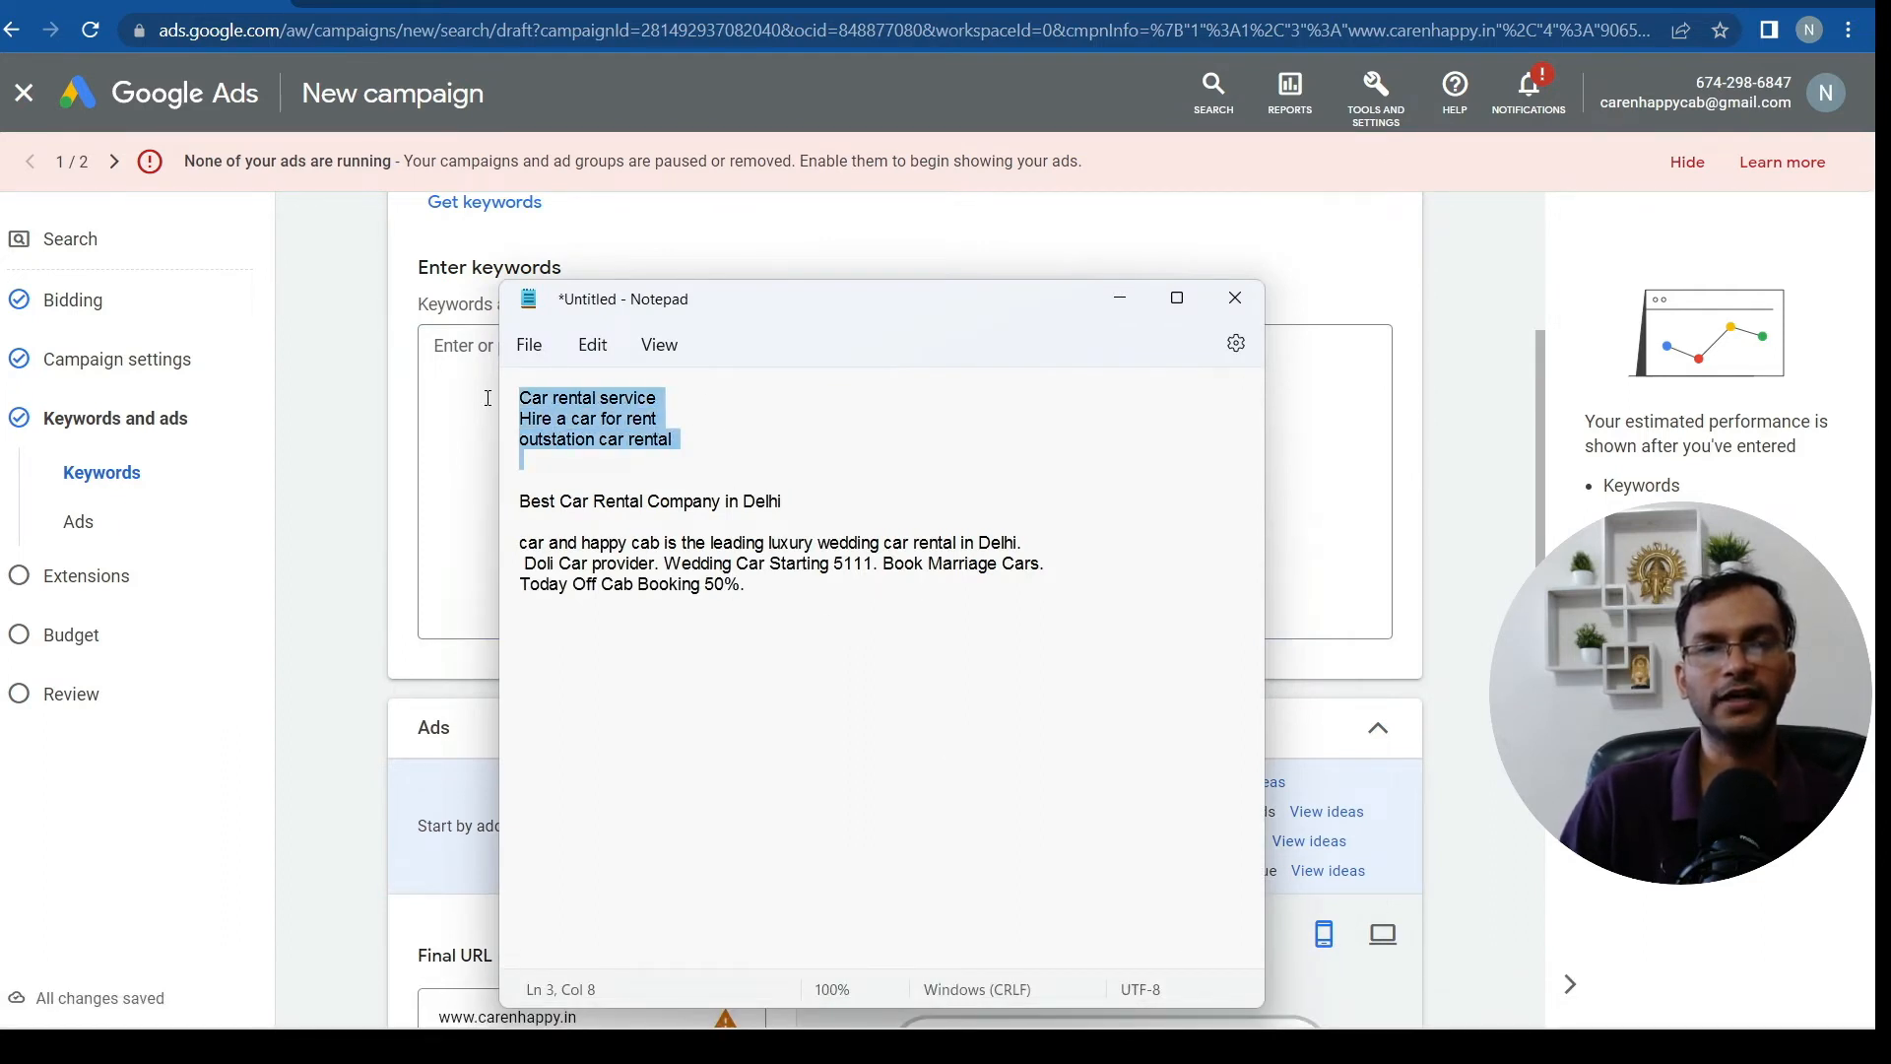
{"action": "right_click", "coordinate": [594, 399]}
{"action": "left_click", "coordinate": [666, 529]}
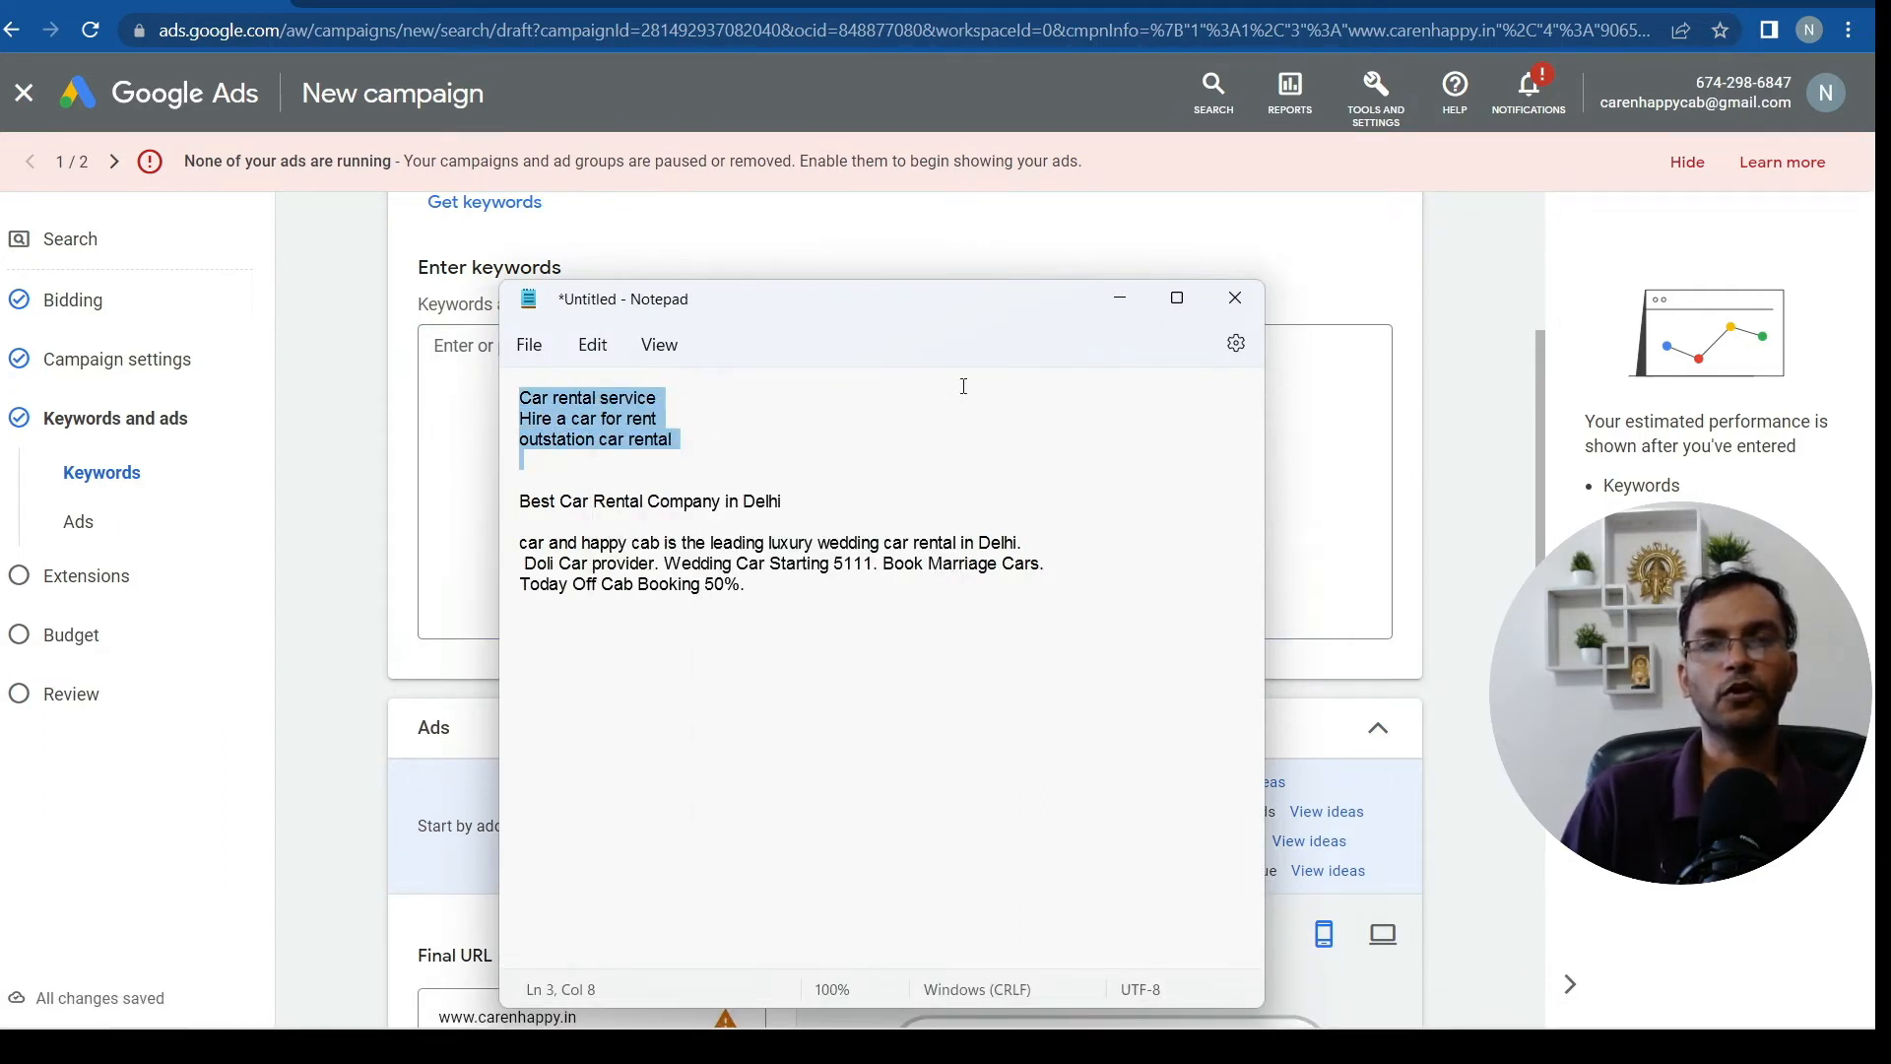
{"action": "left_click", "coordinate": [1350, 452]}
{"action": "right_click", "coordinate": [561, 394]}
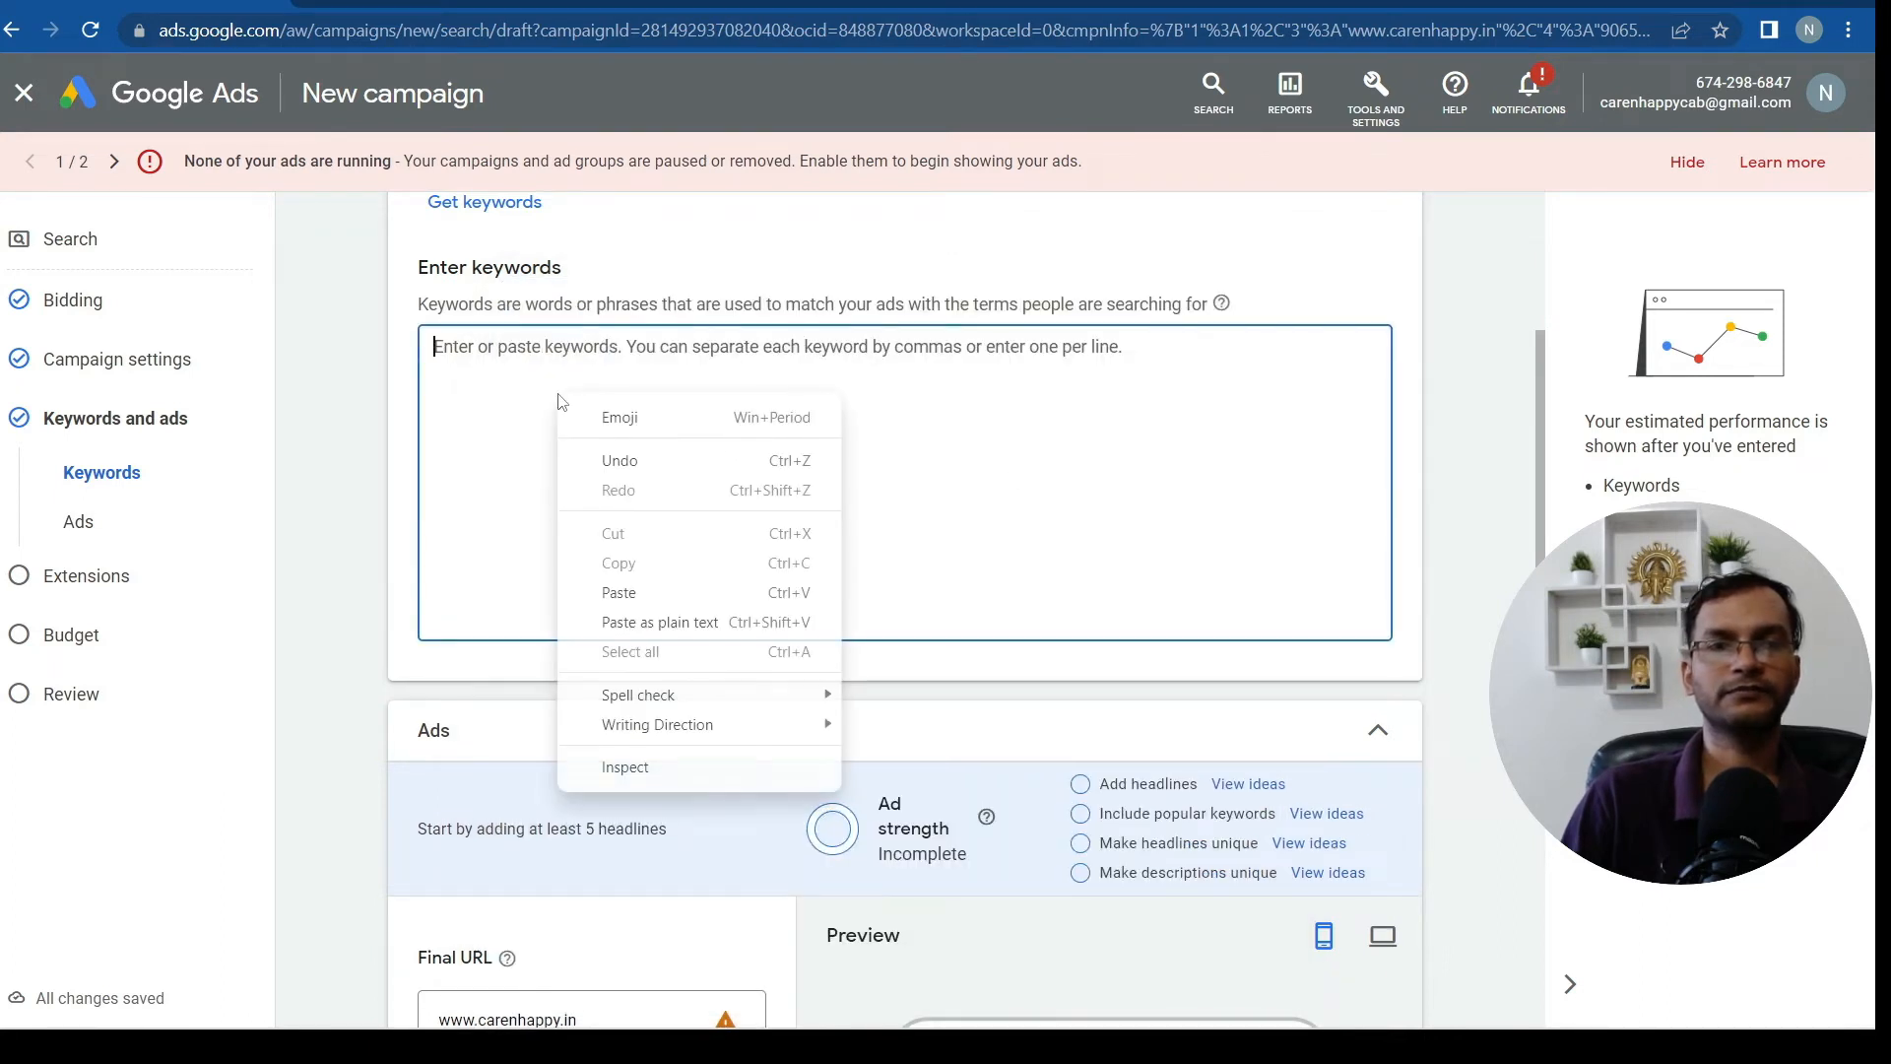
Paste Car rental service, Hire a car for rent and outstation car rental into the keywords box
{"action": "left_click", "coordinate": [613, 595]}
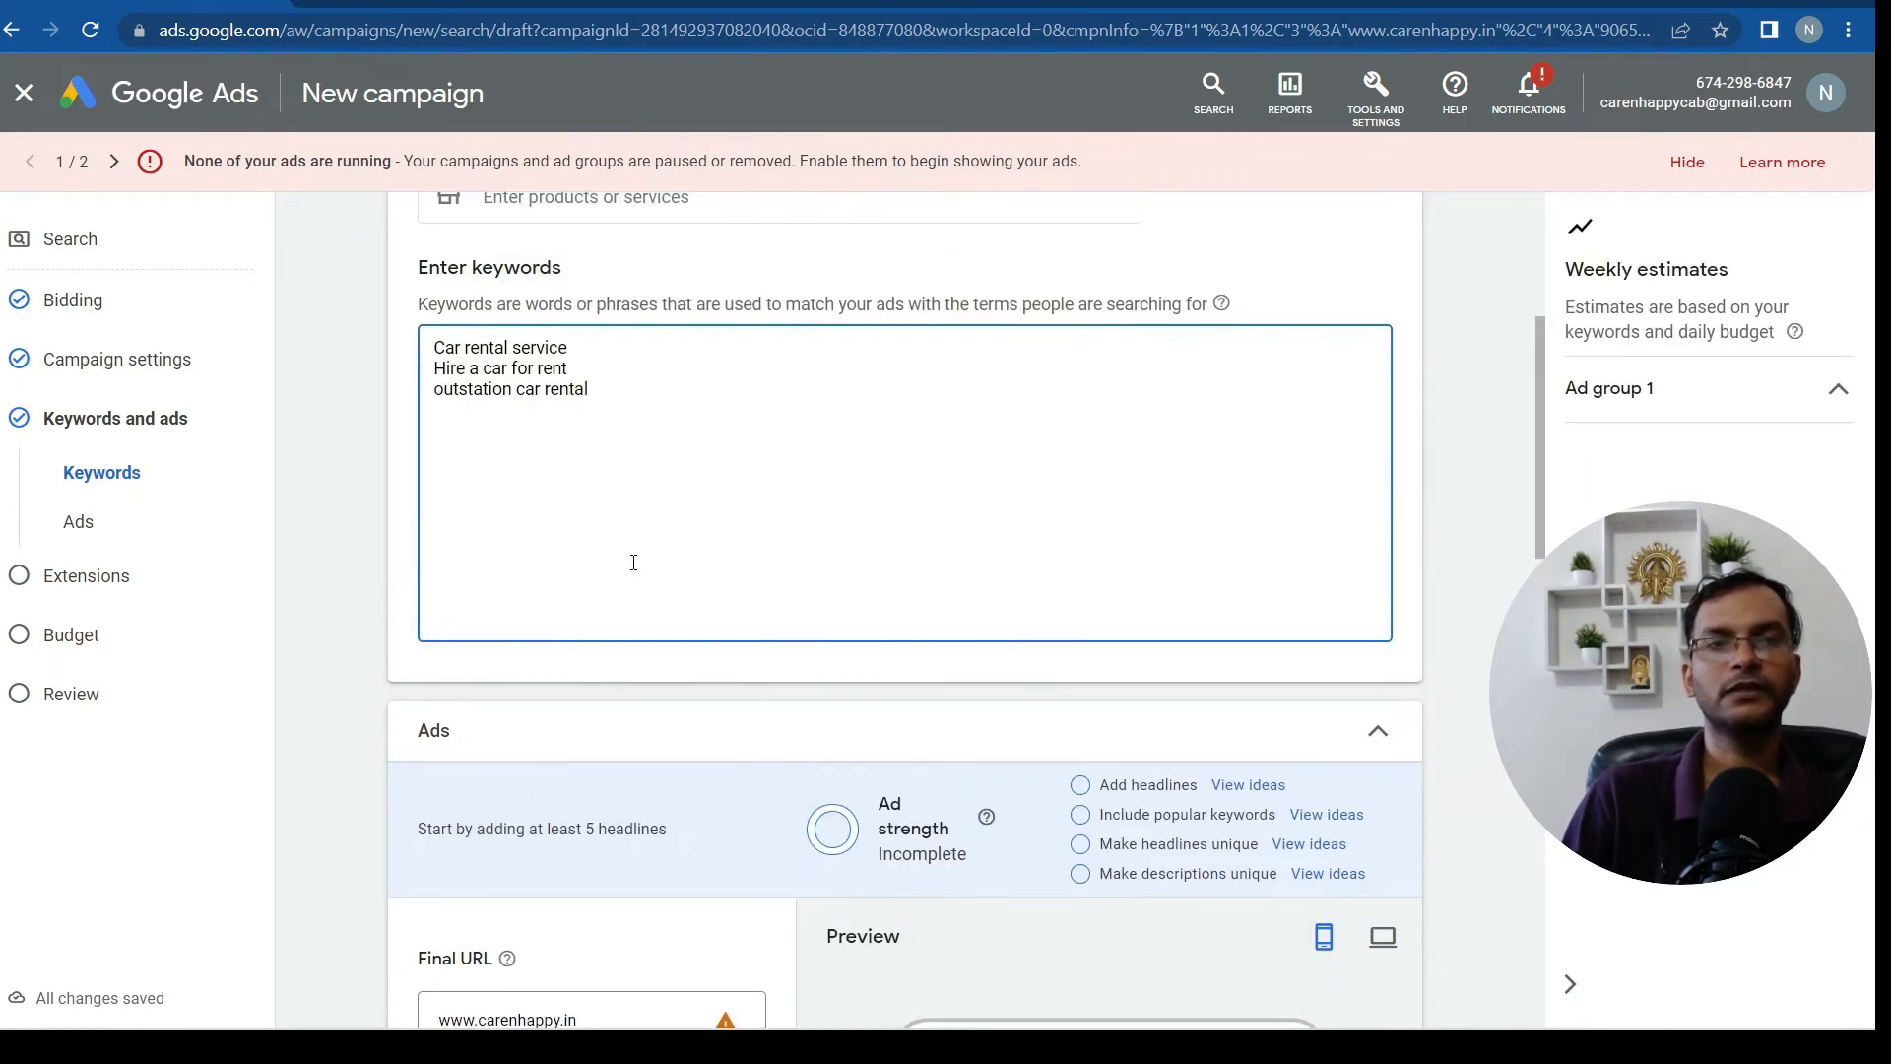
{"action": "left_click", "coordinate": [583, 348]}
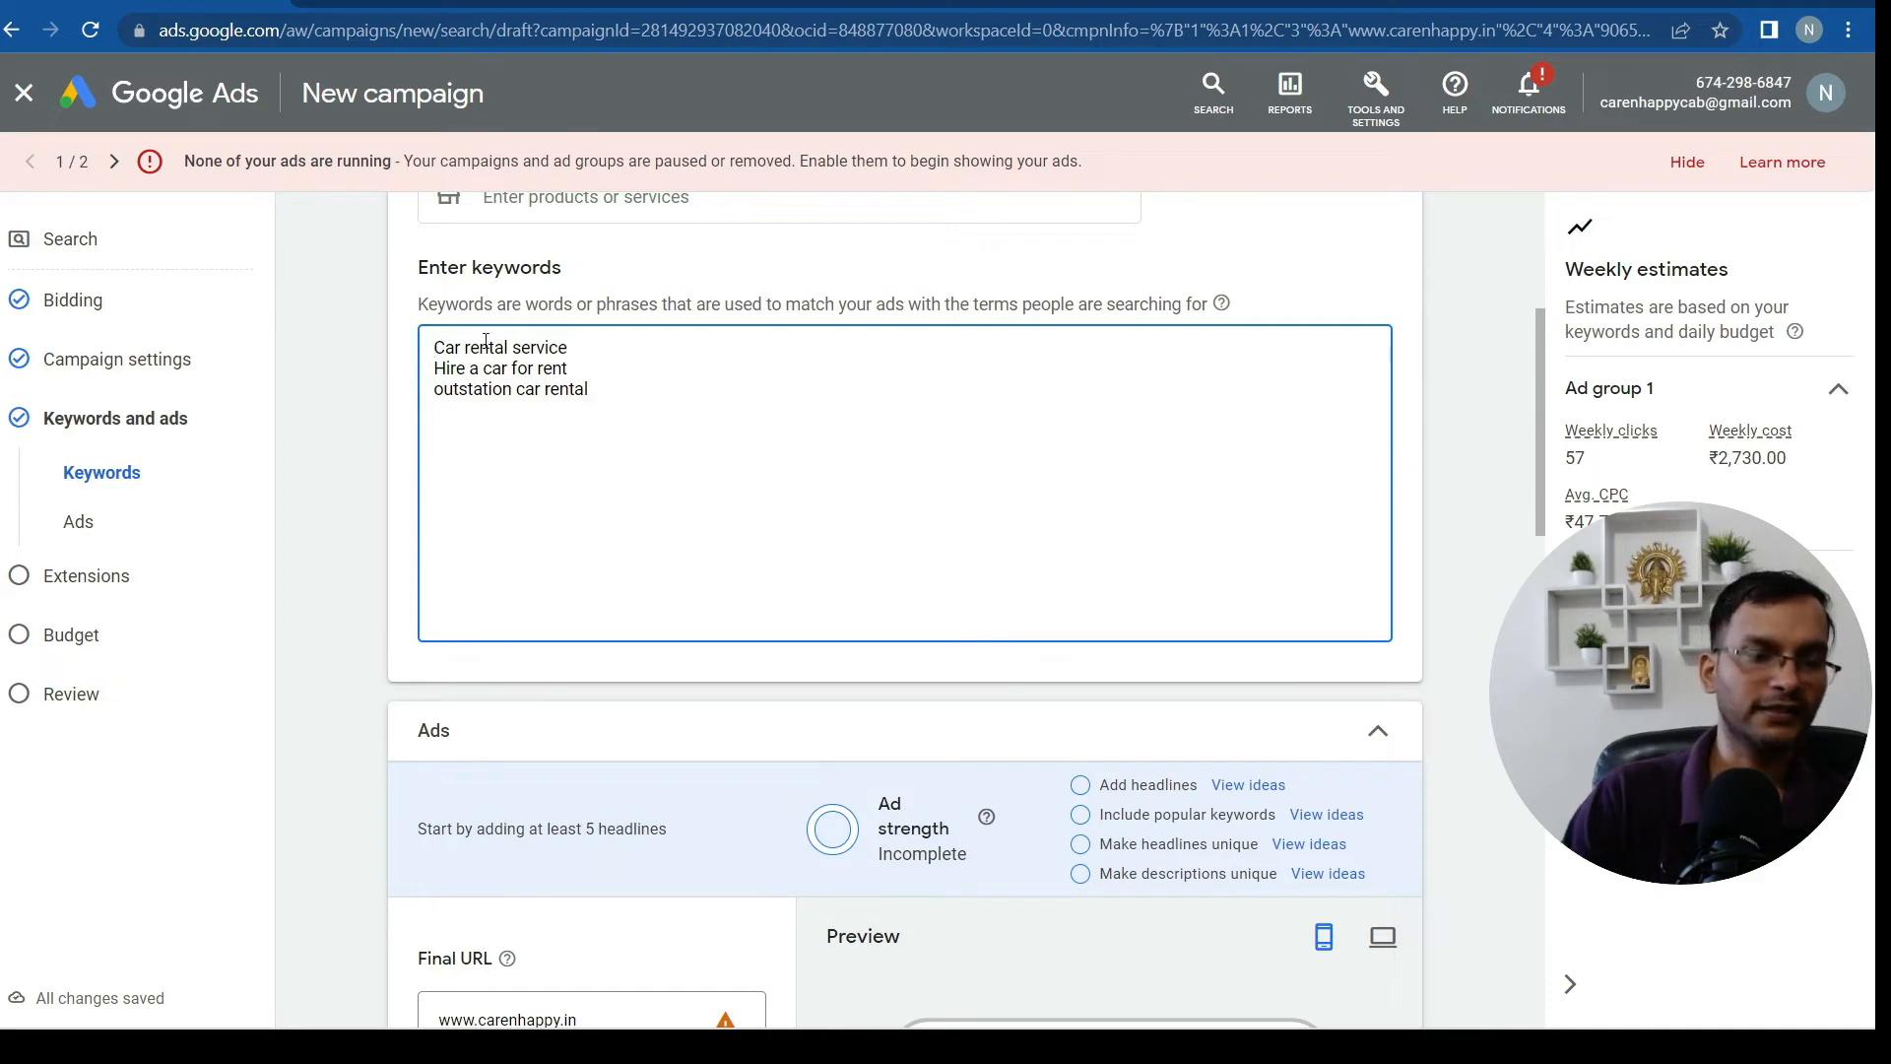
Make "Car rental service" phrase match and [outstation car rental] exact match
{"action": "key", "text": "Home"}
{"action": "type", "text": "\""}
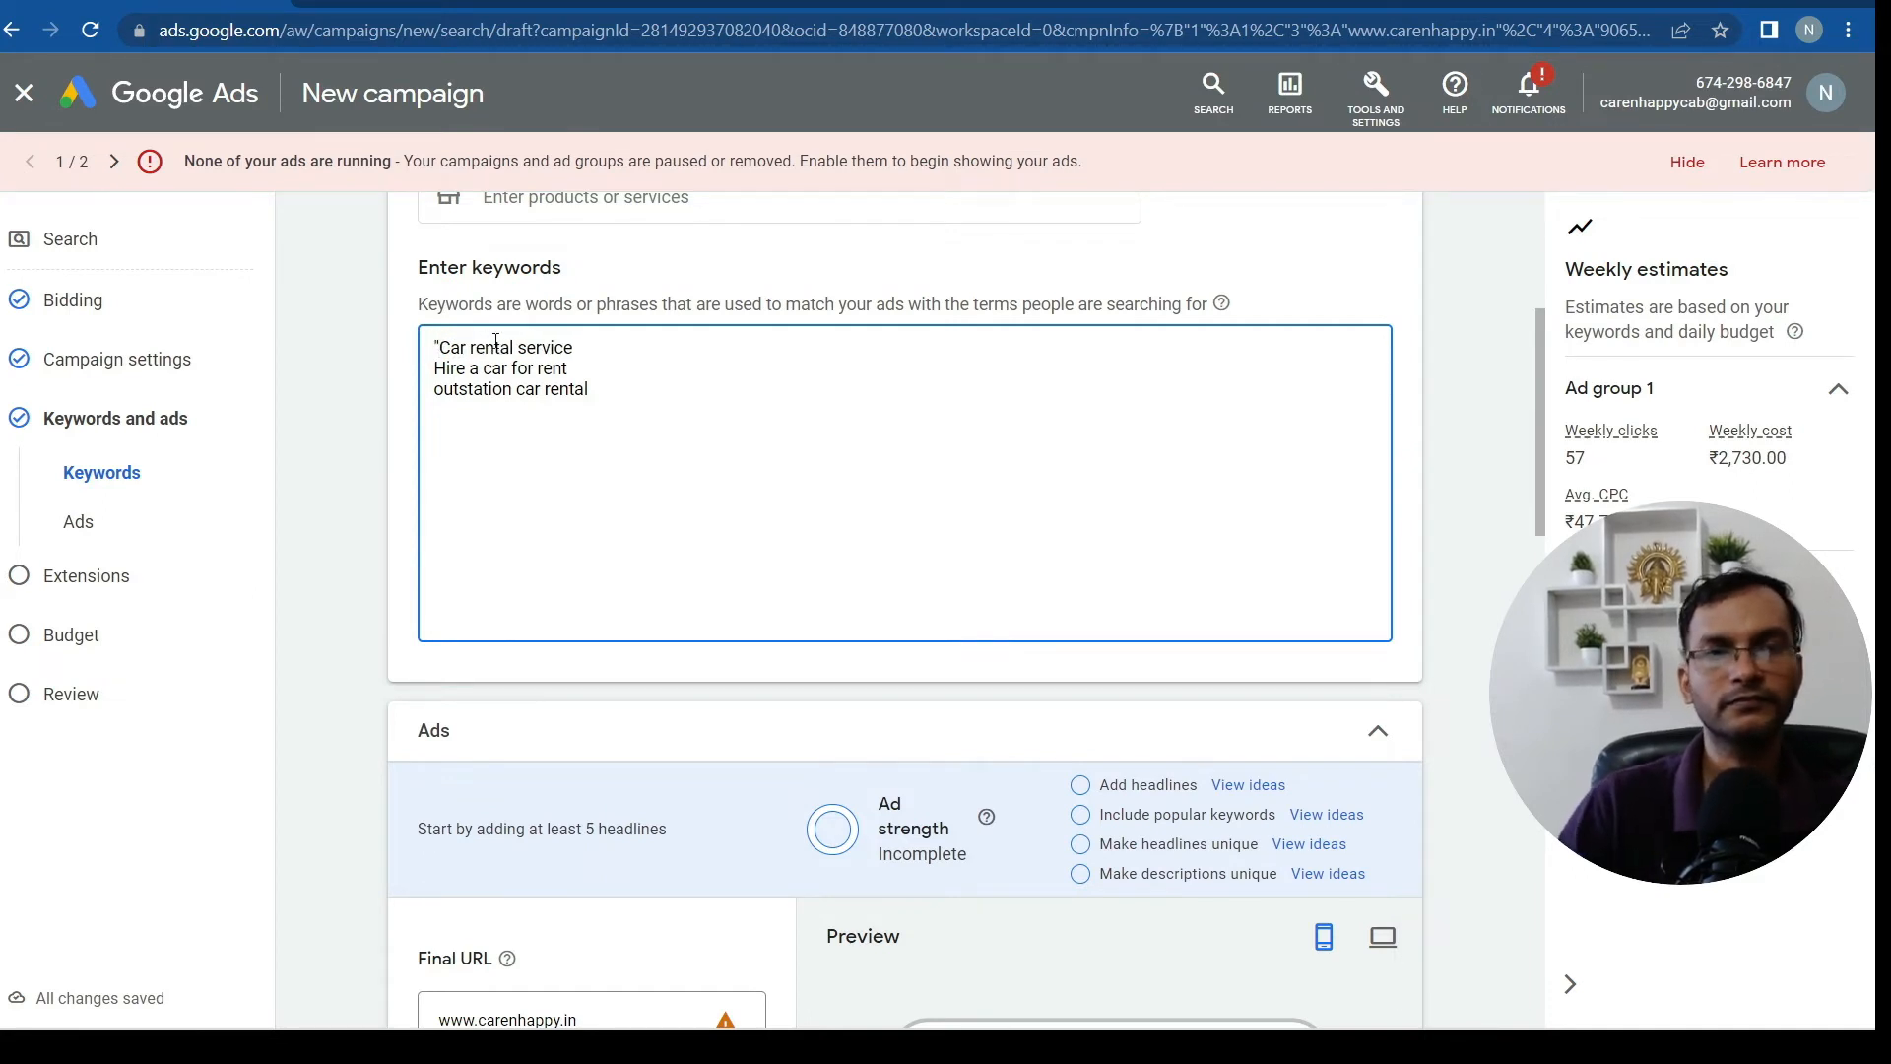
{"action": "left_click", "coordinate": [607, 344]}
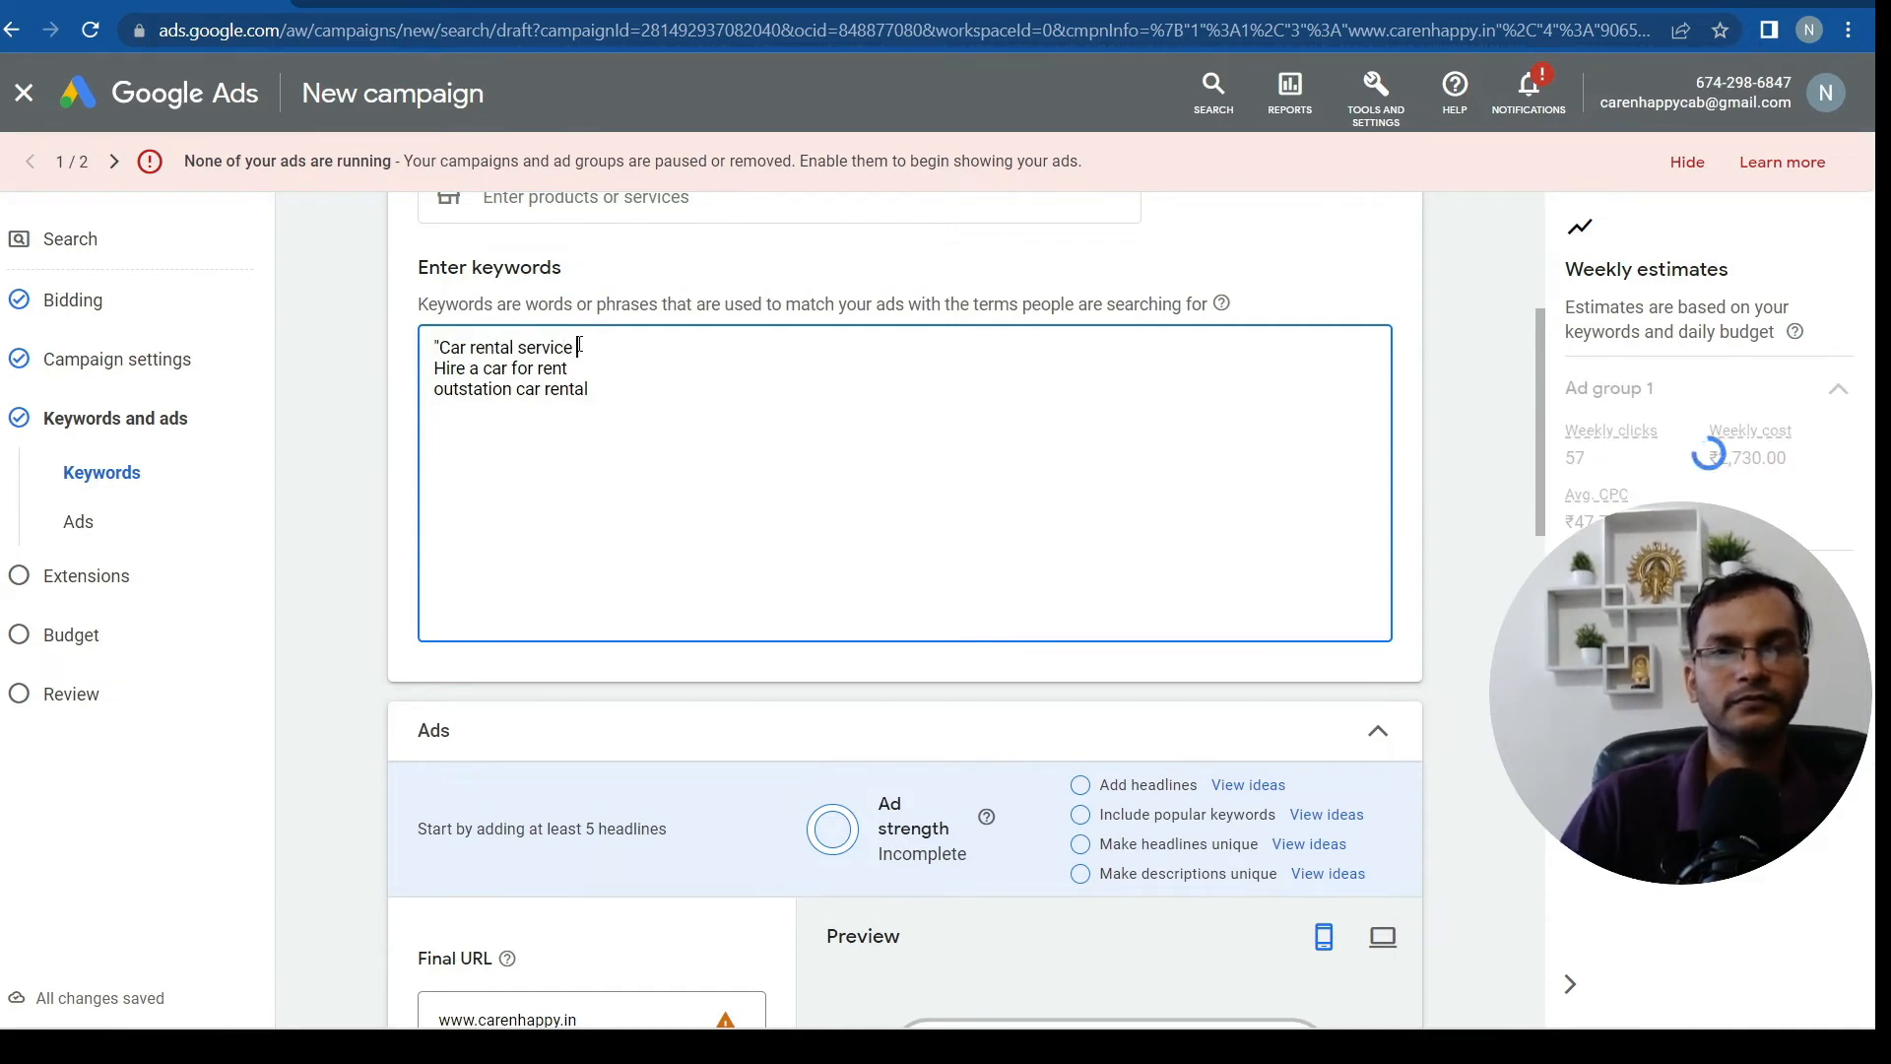
{"action": "type", "text": "\""}
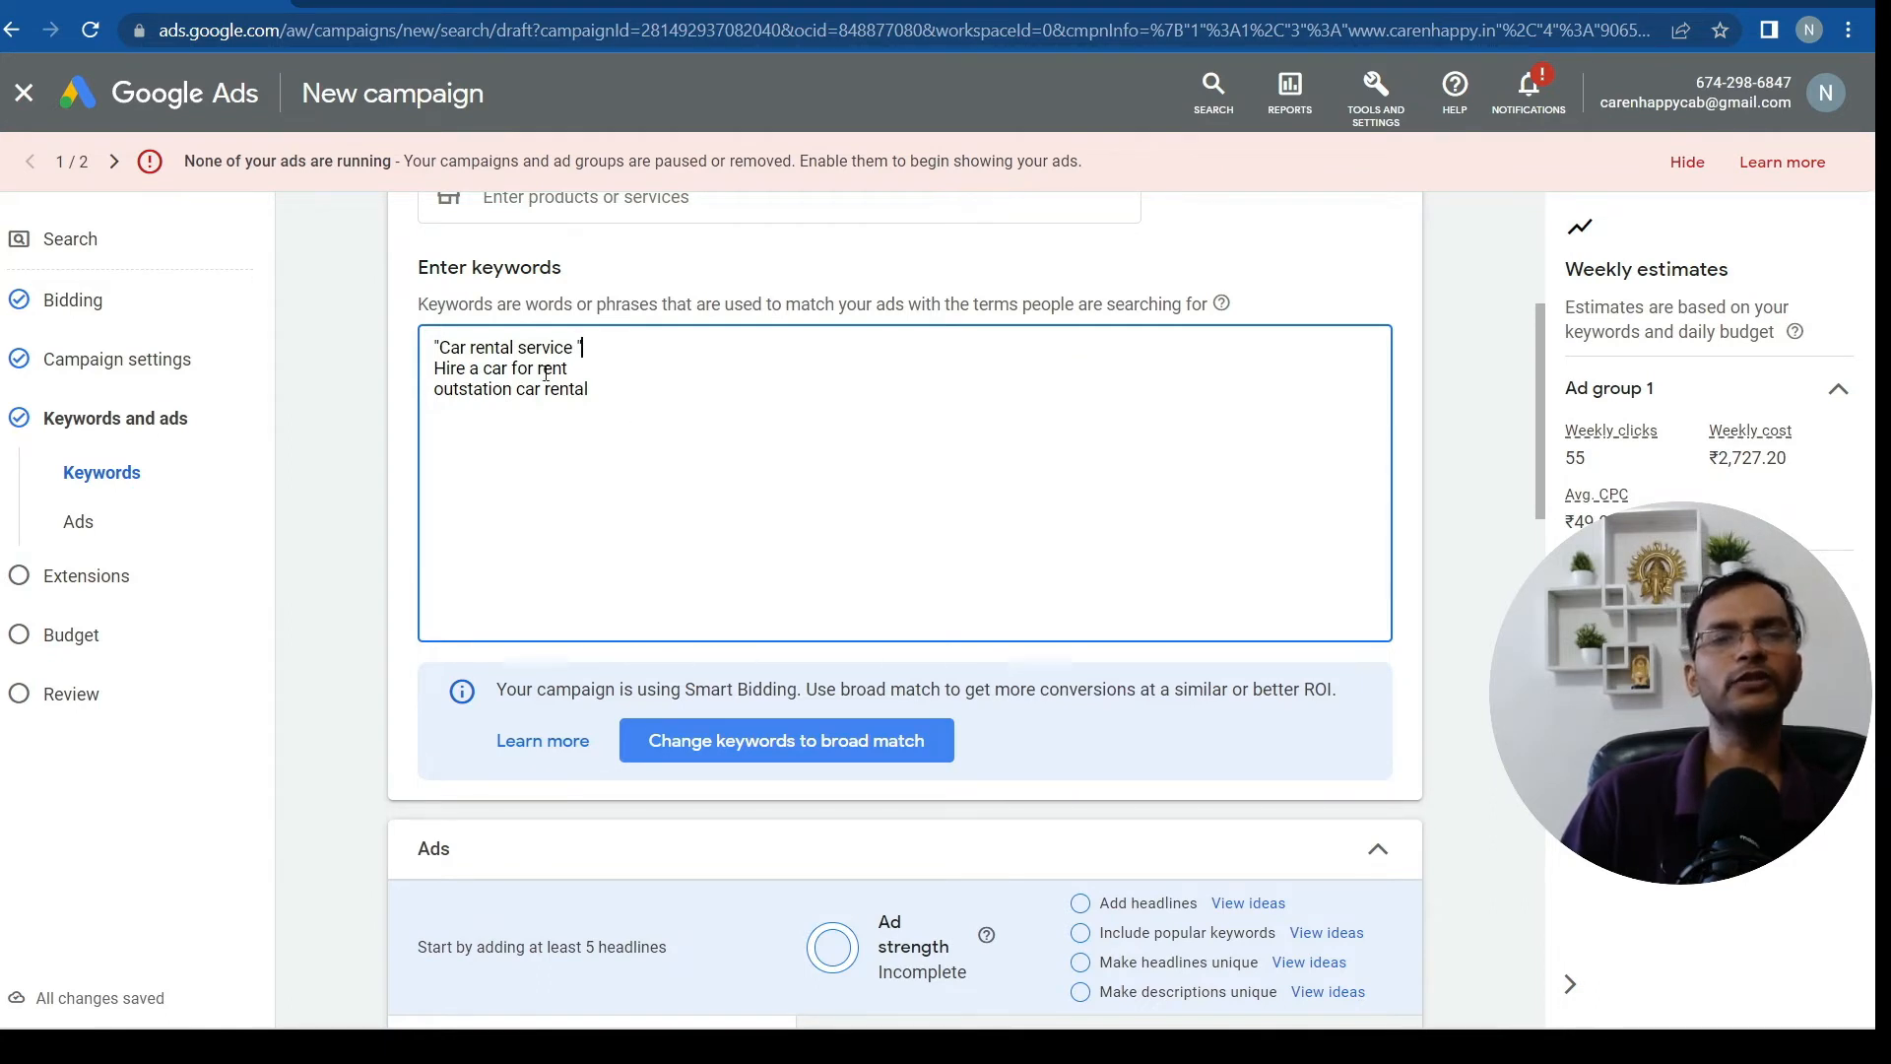
{"action": "left_click", "coordinate": [435, 389]}
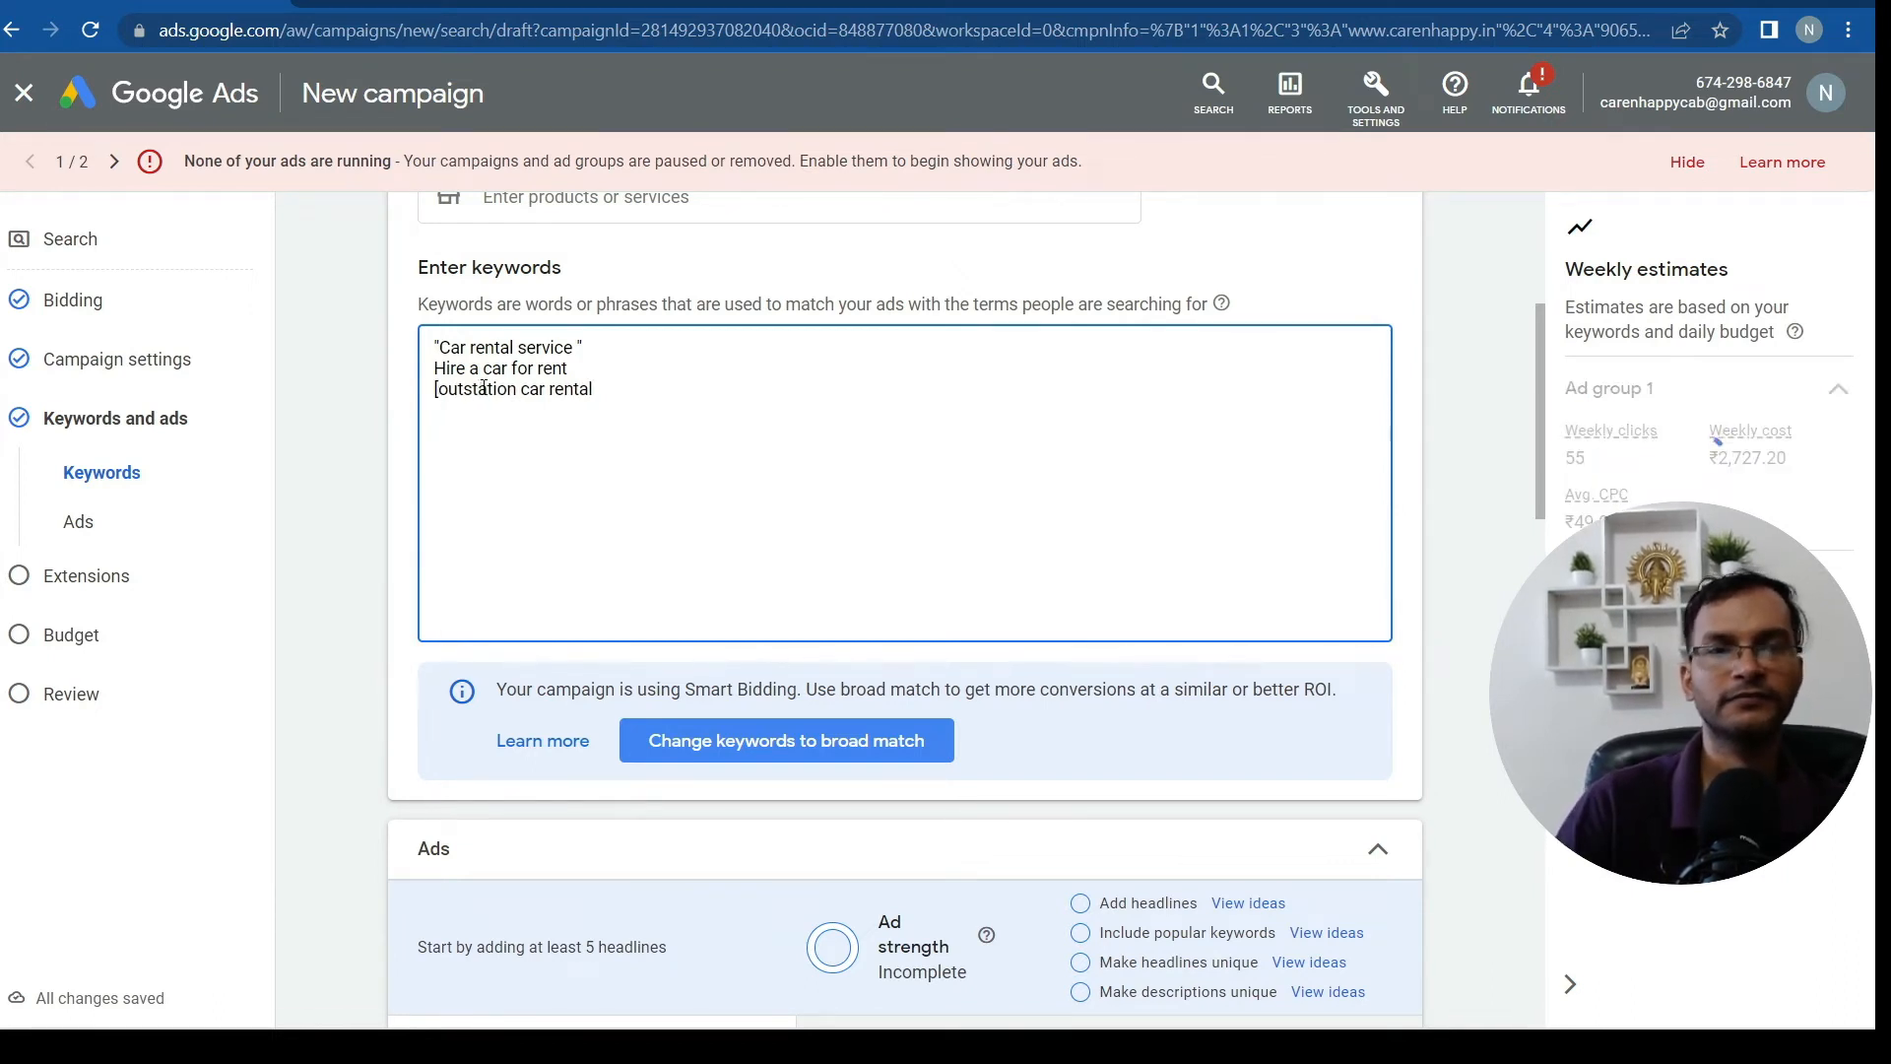
{"action": "left_click", "coordinate": [600, 387]}
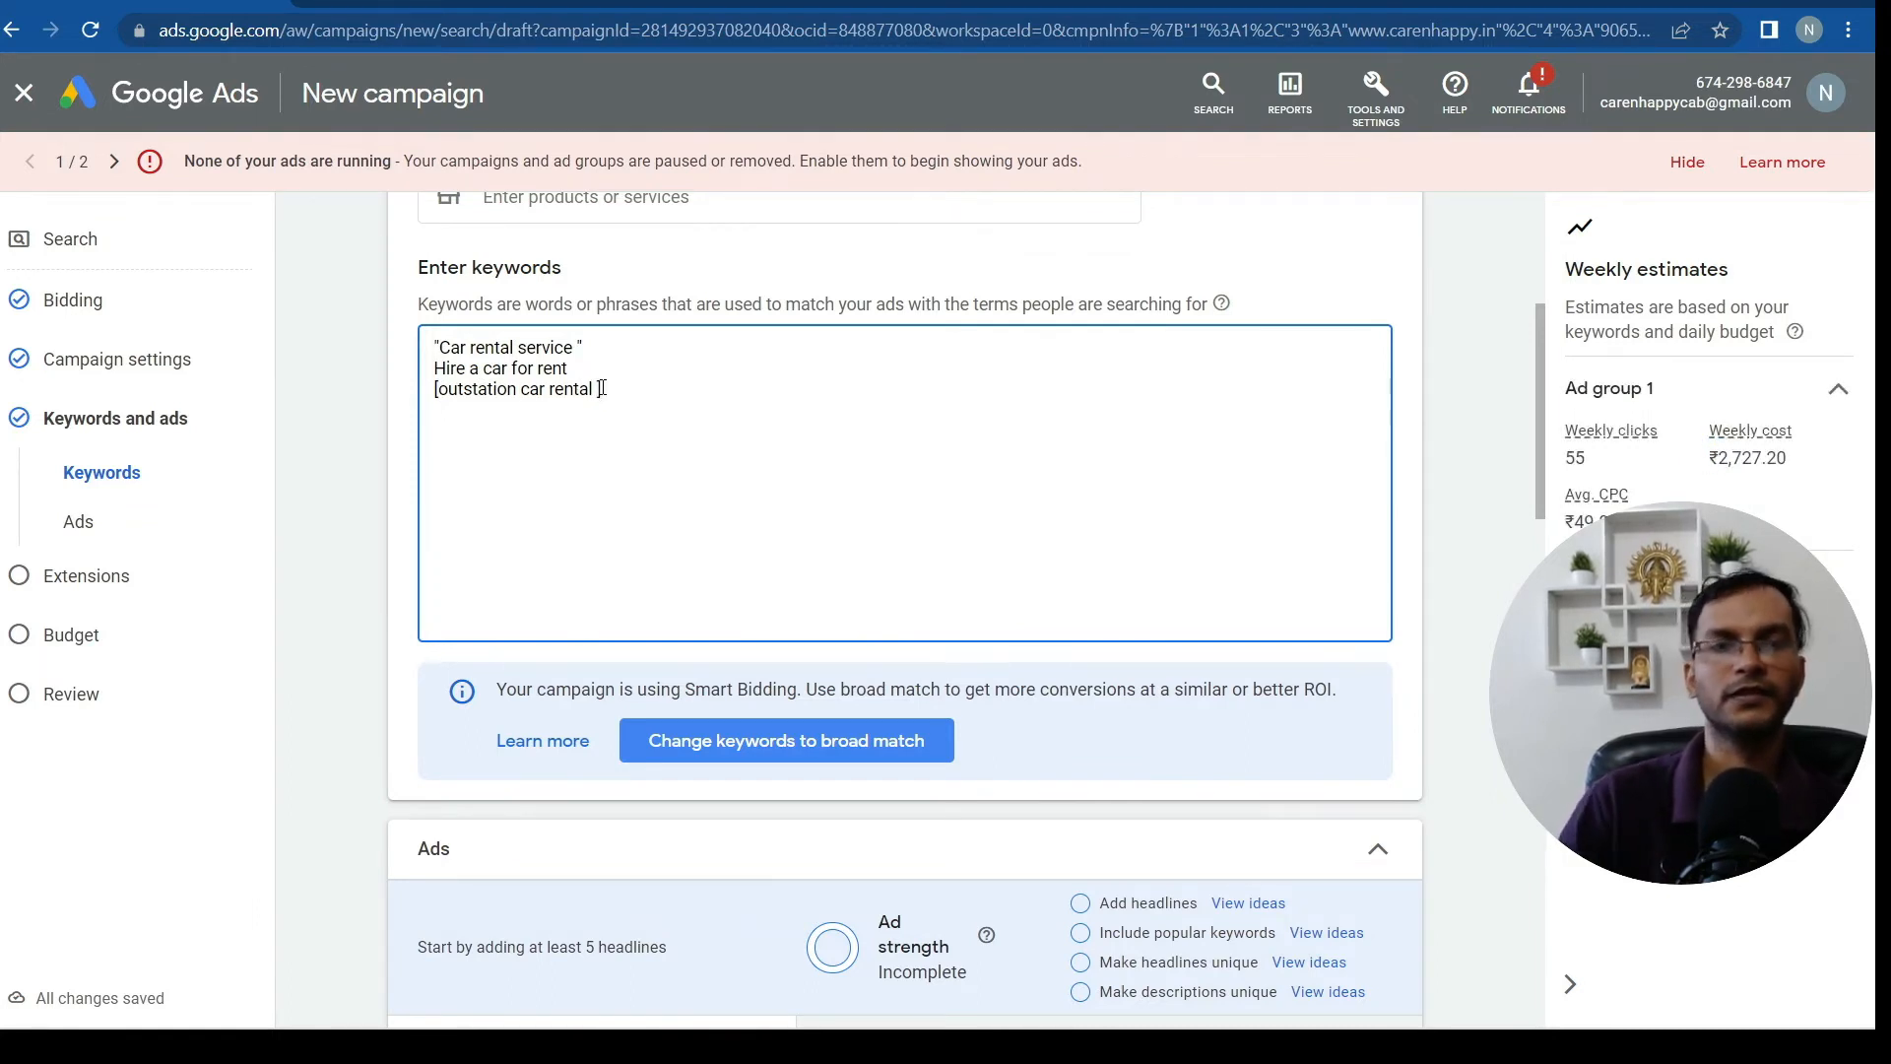
{"action": "type", "text": "]"}
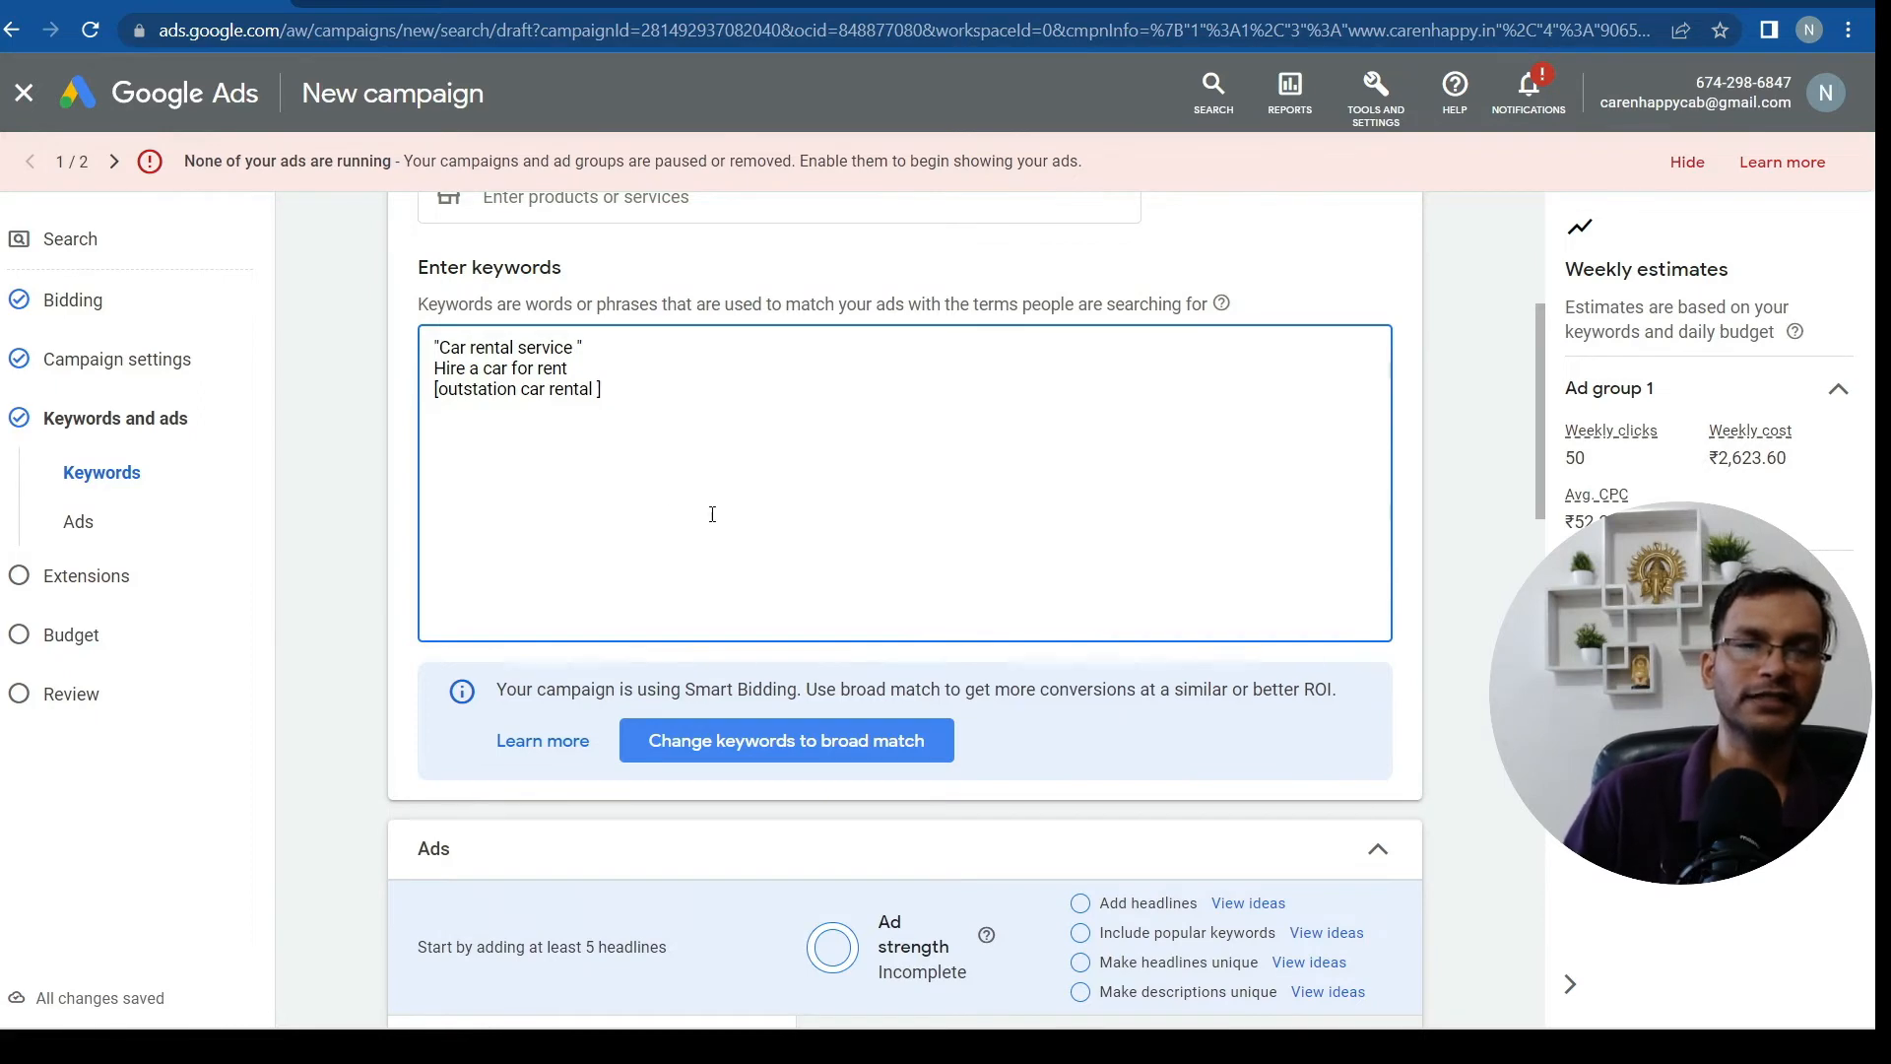
{"action": "scroll", "coordinate": [849, 566], "scroll_direction": "down", "scroll_amount": 3}
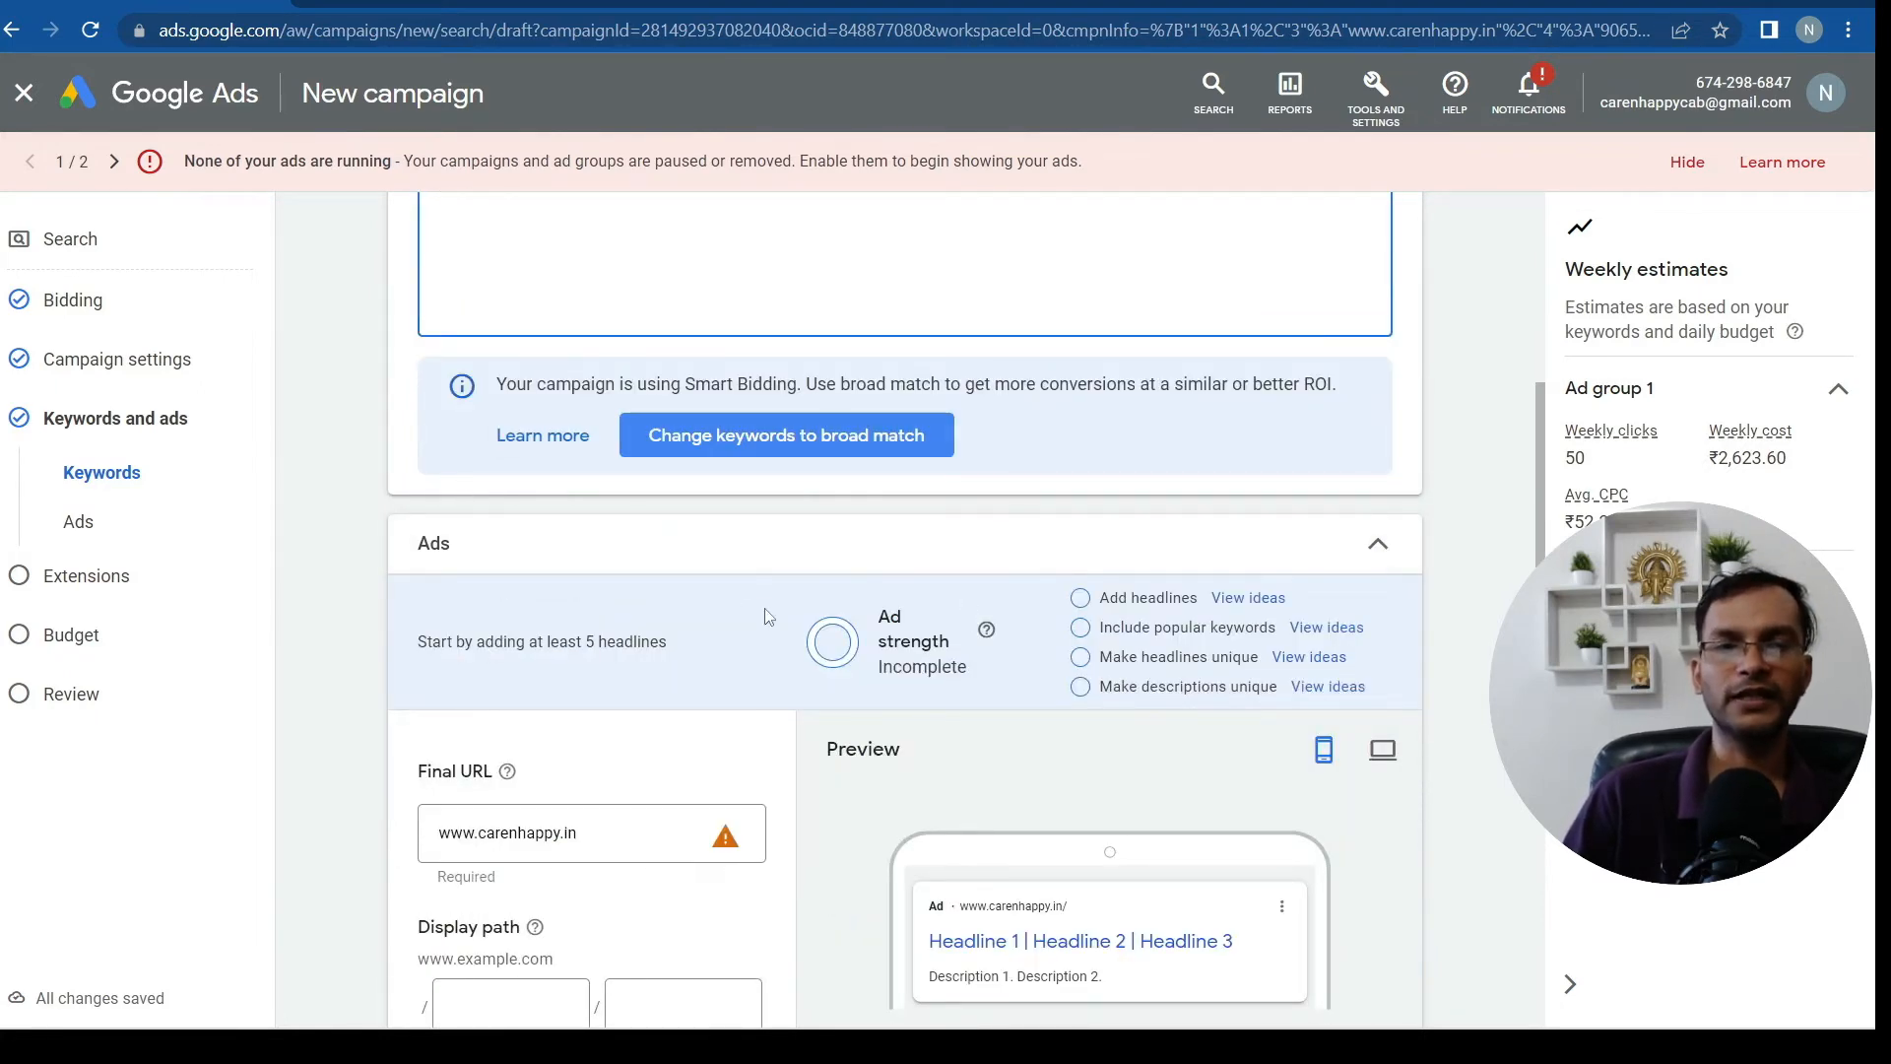
{"action": "scroll", "coordinate": [771, 621], "scroll_direction": "down", "scroll_amount": 3}
{"action": "scroll", "coordinate": [771, 620], "scroll_direction": "down", "scroll_amount": 3}
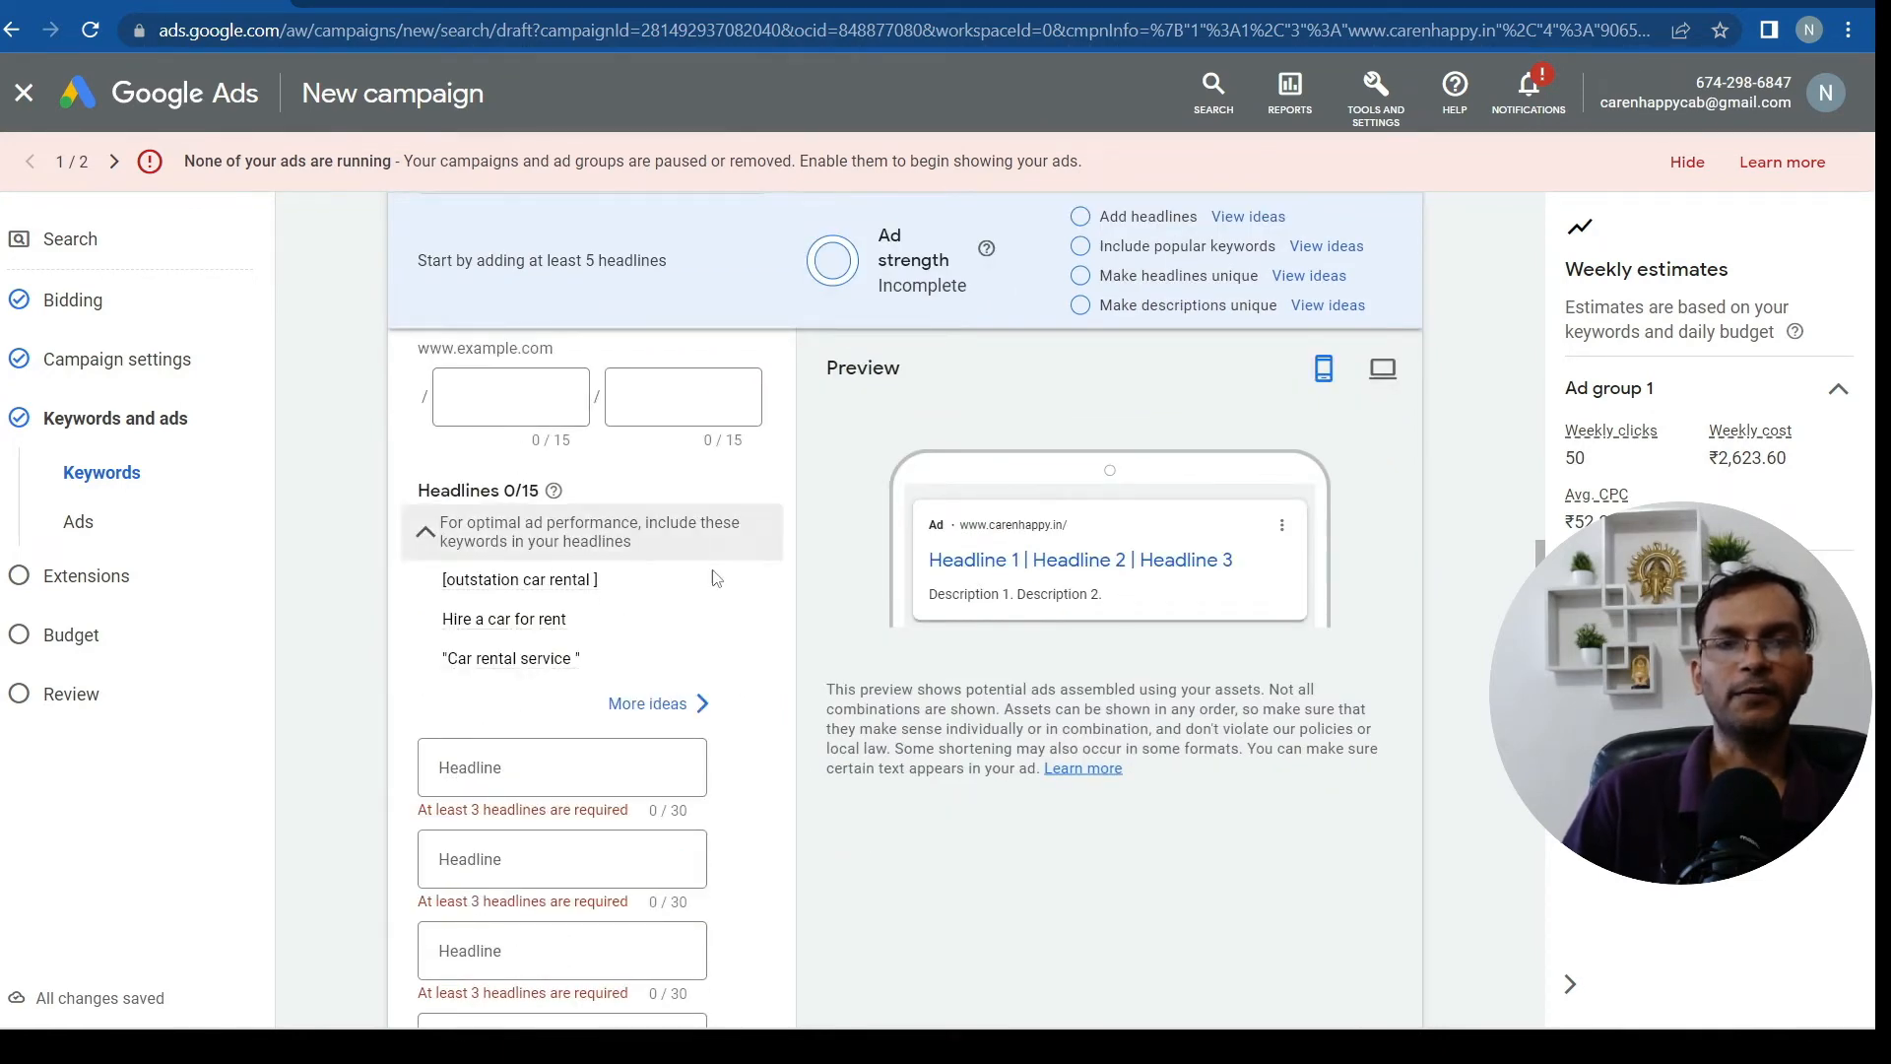
{"action": "scroll", "coordinate": [722, 581], "scroll_direction": "down", "scroll_amount": 5}
{"action": "scroll", "coordinate": [716, 585], "scroll_direction": "up", "scroll_amount": 2}
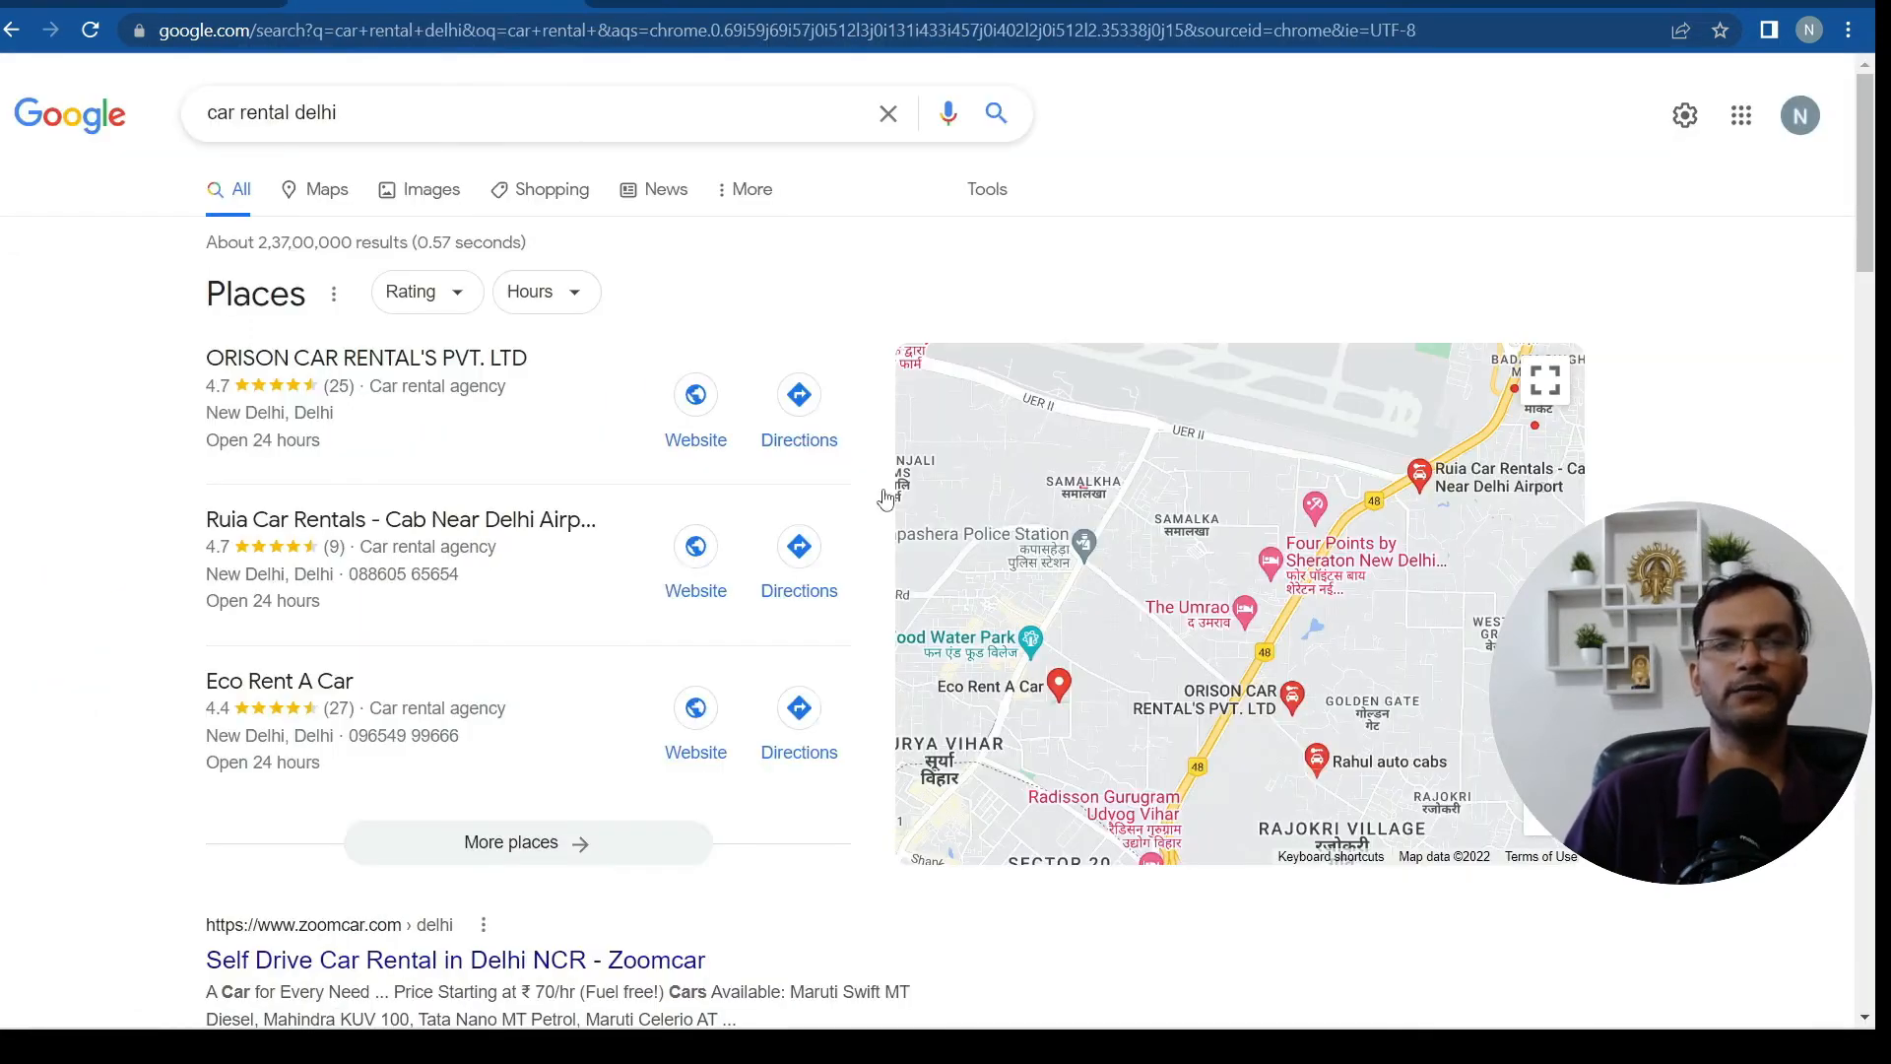
{"action": "scroll", "coordinate": [945, 551], "scroll_direction": "down", "scroll_amount": 10}
{"action": "scroll", "coordinate": [945, 552], "scroll_direction": "down", "scroll_amount": 10}
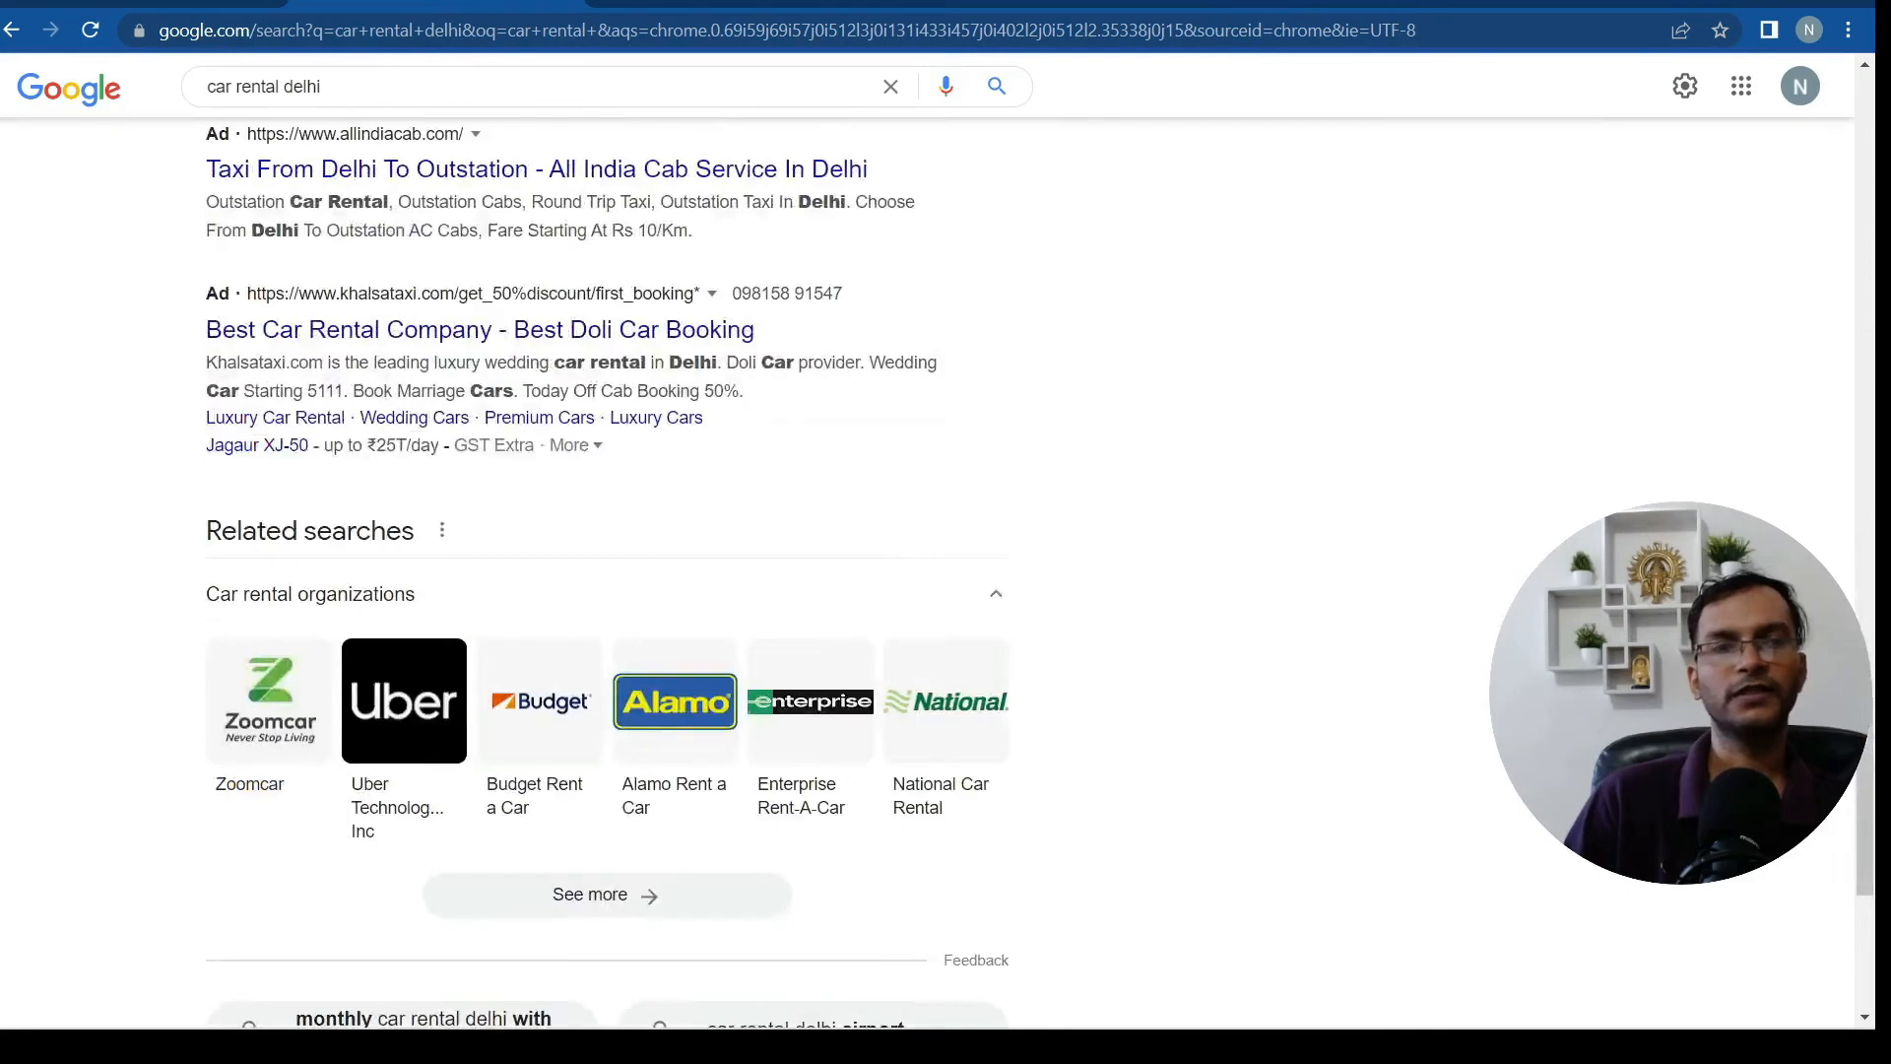
{"action": "scroll", "coordinate": [562, 548], "scroll_direction": "up", "scroll_amount": 1}
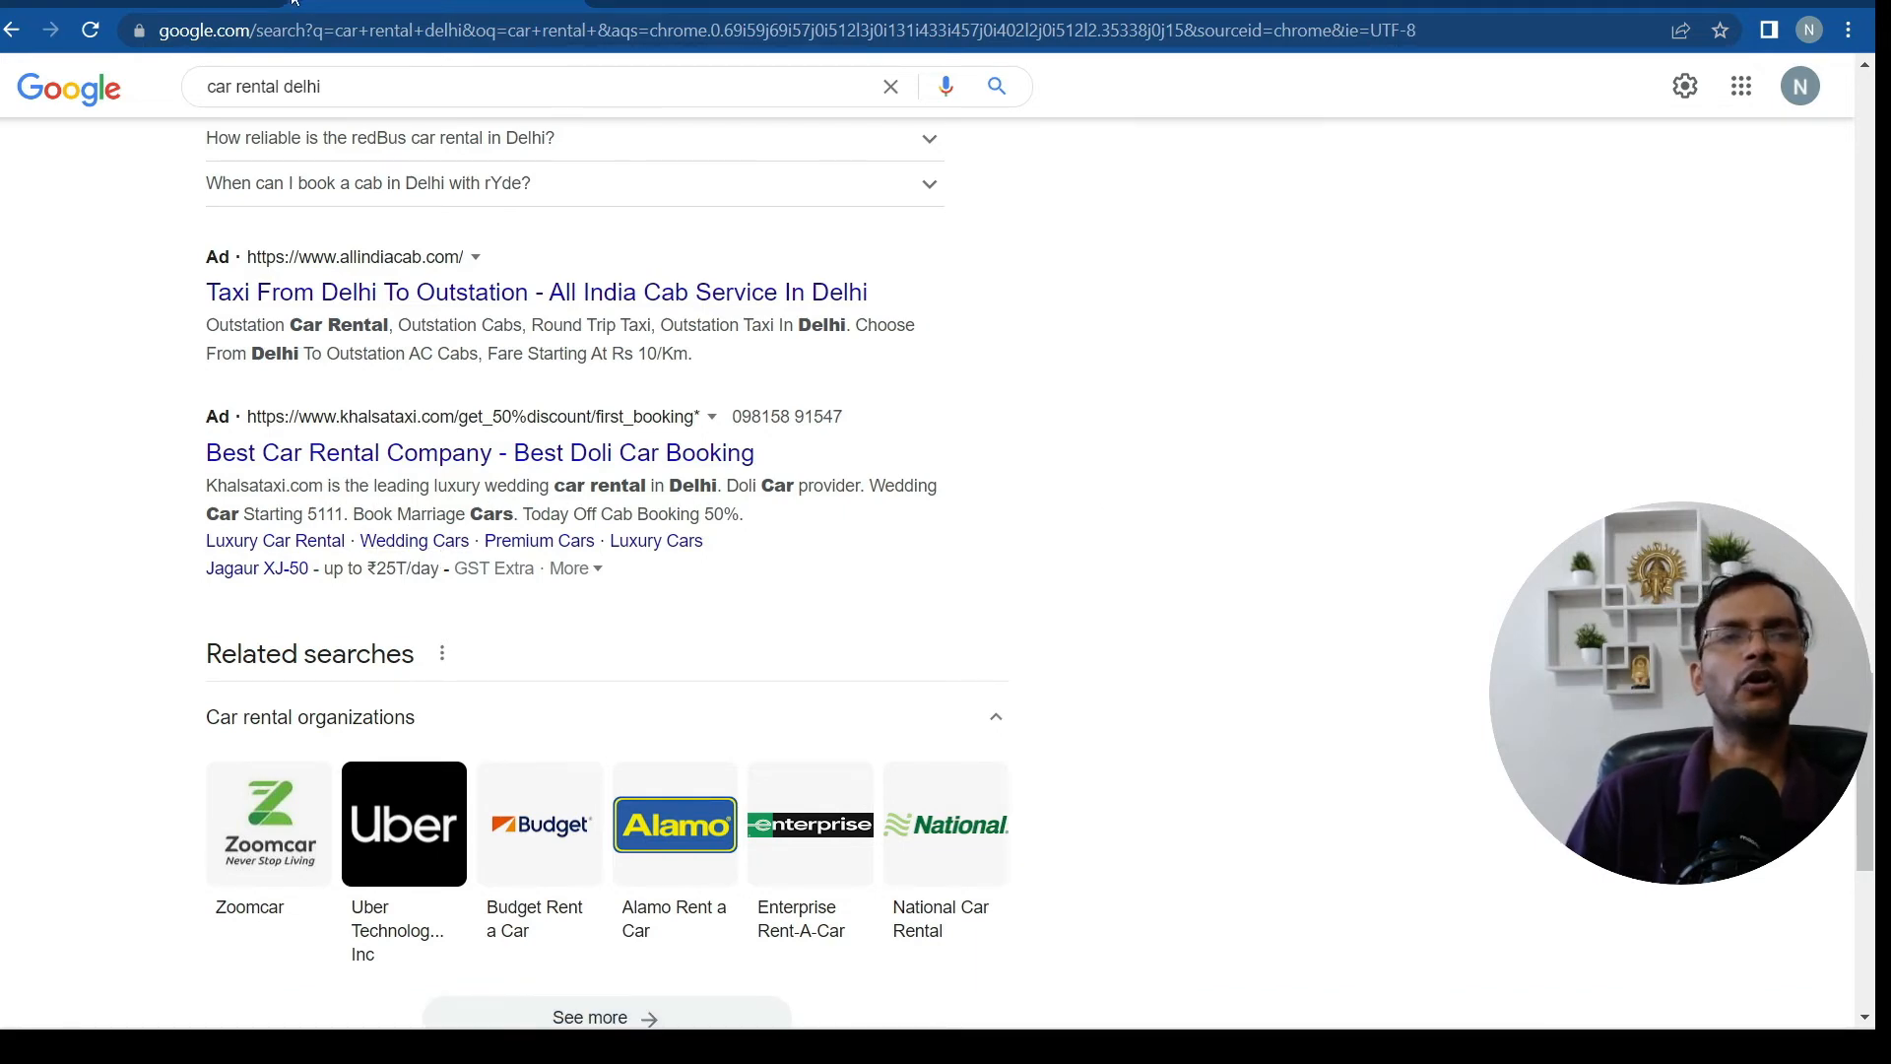
{"action": "left_click", "coordinate": [115, 3]}
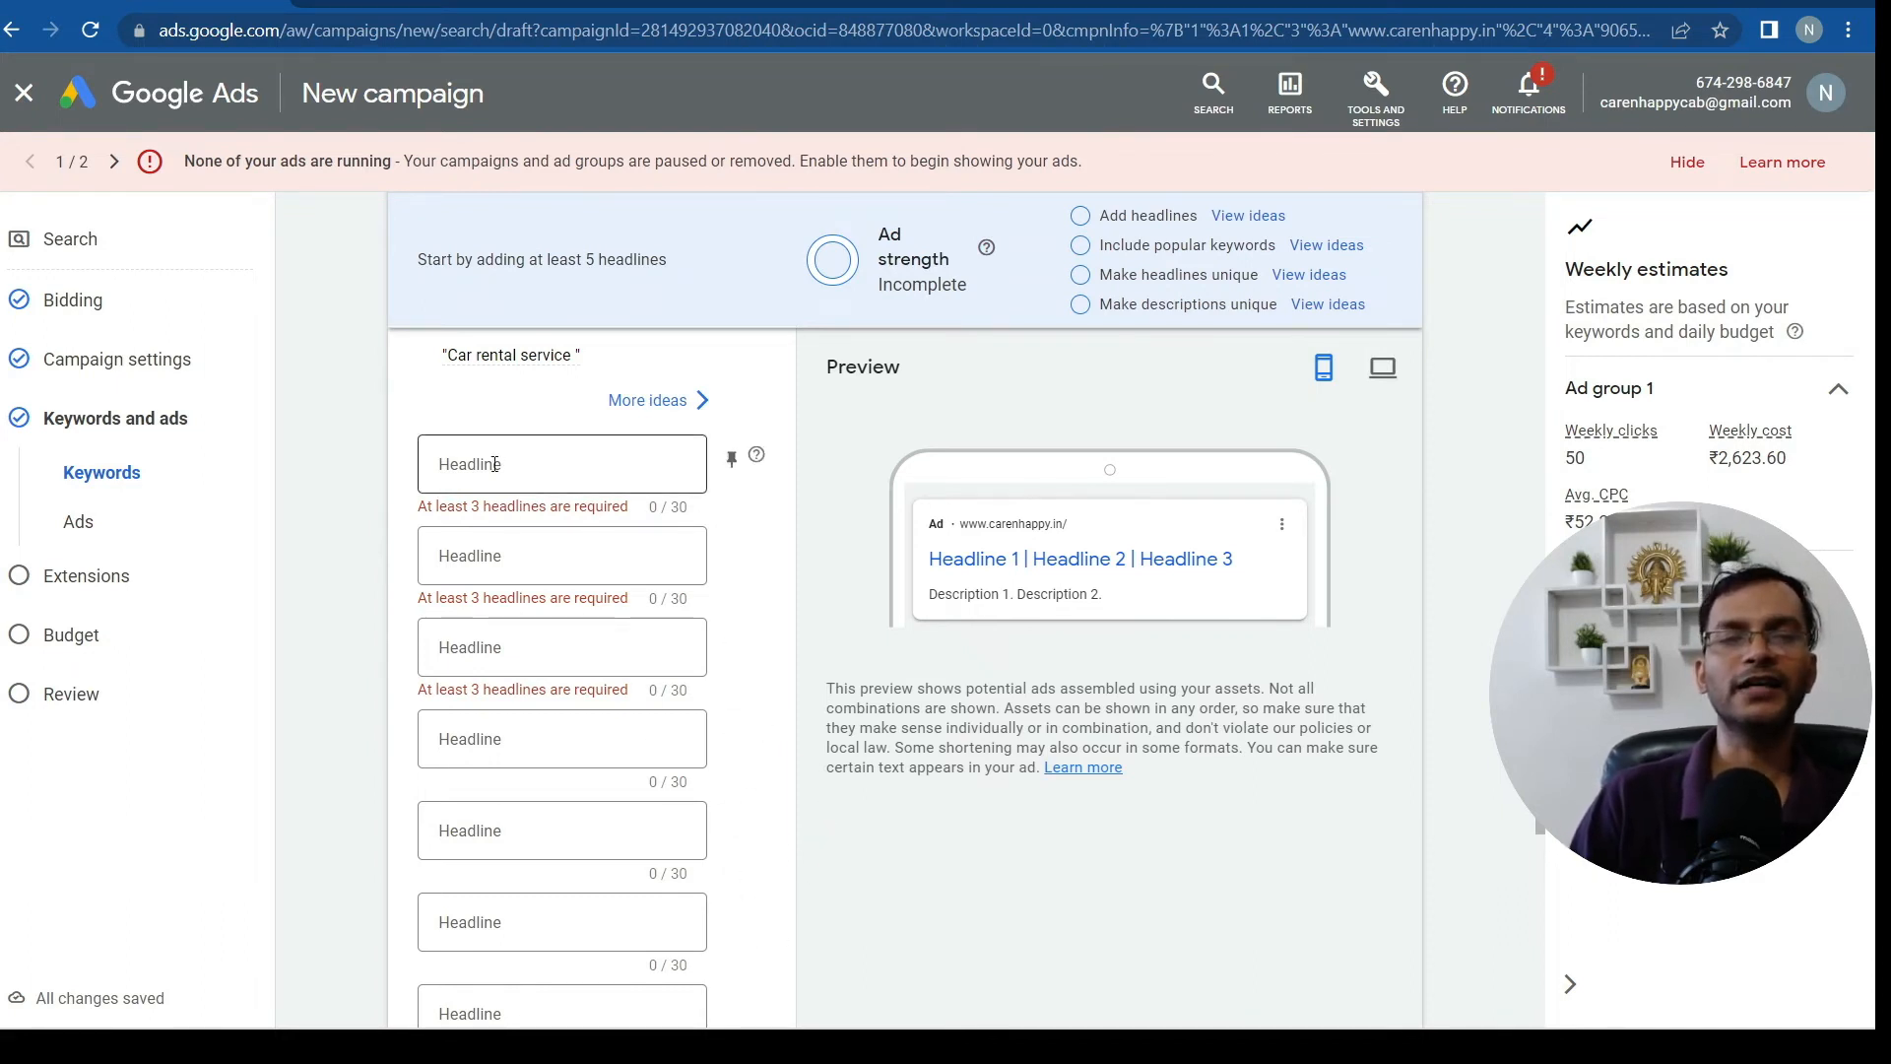
Select the empty first Headline field of the new ad
{"action": "left_click", "coordinate": [514, 487]}
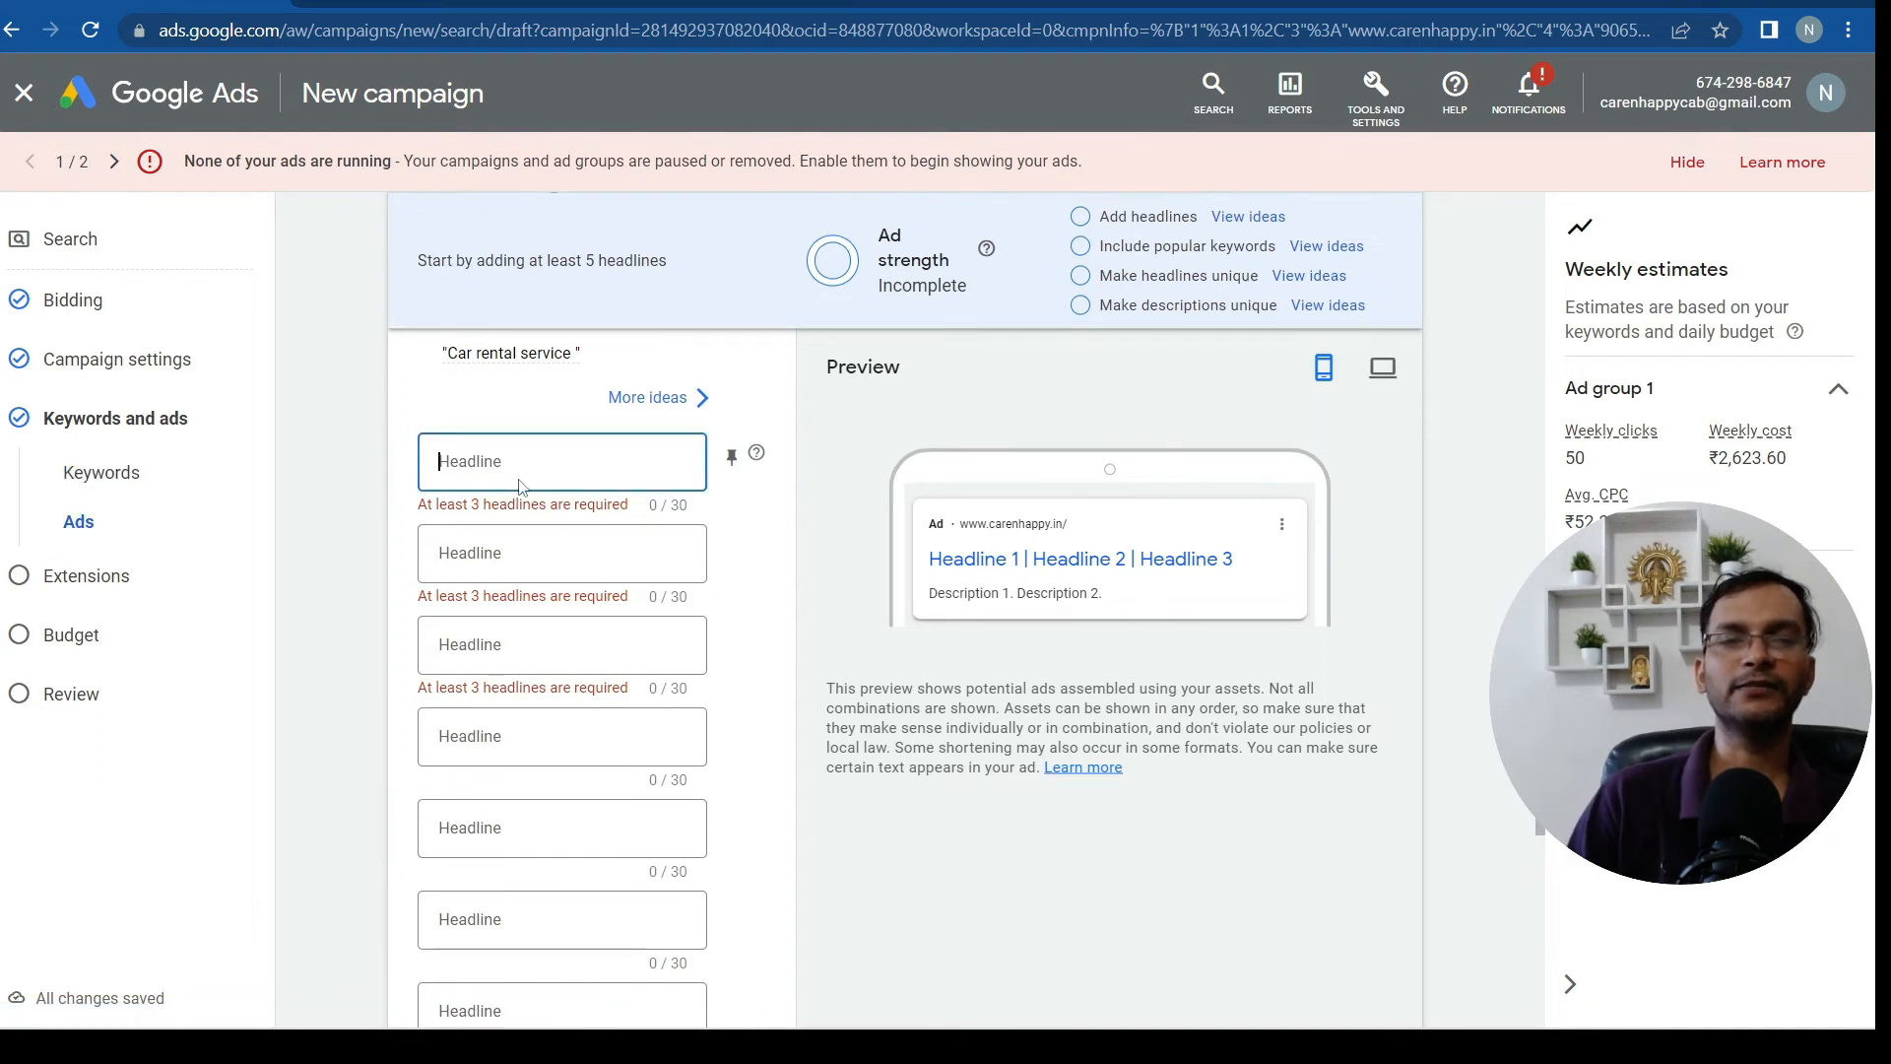
{"action": "mouse_move", "coordinate": [1221, 1029]}
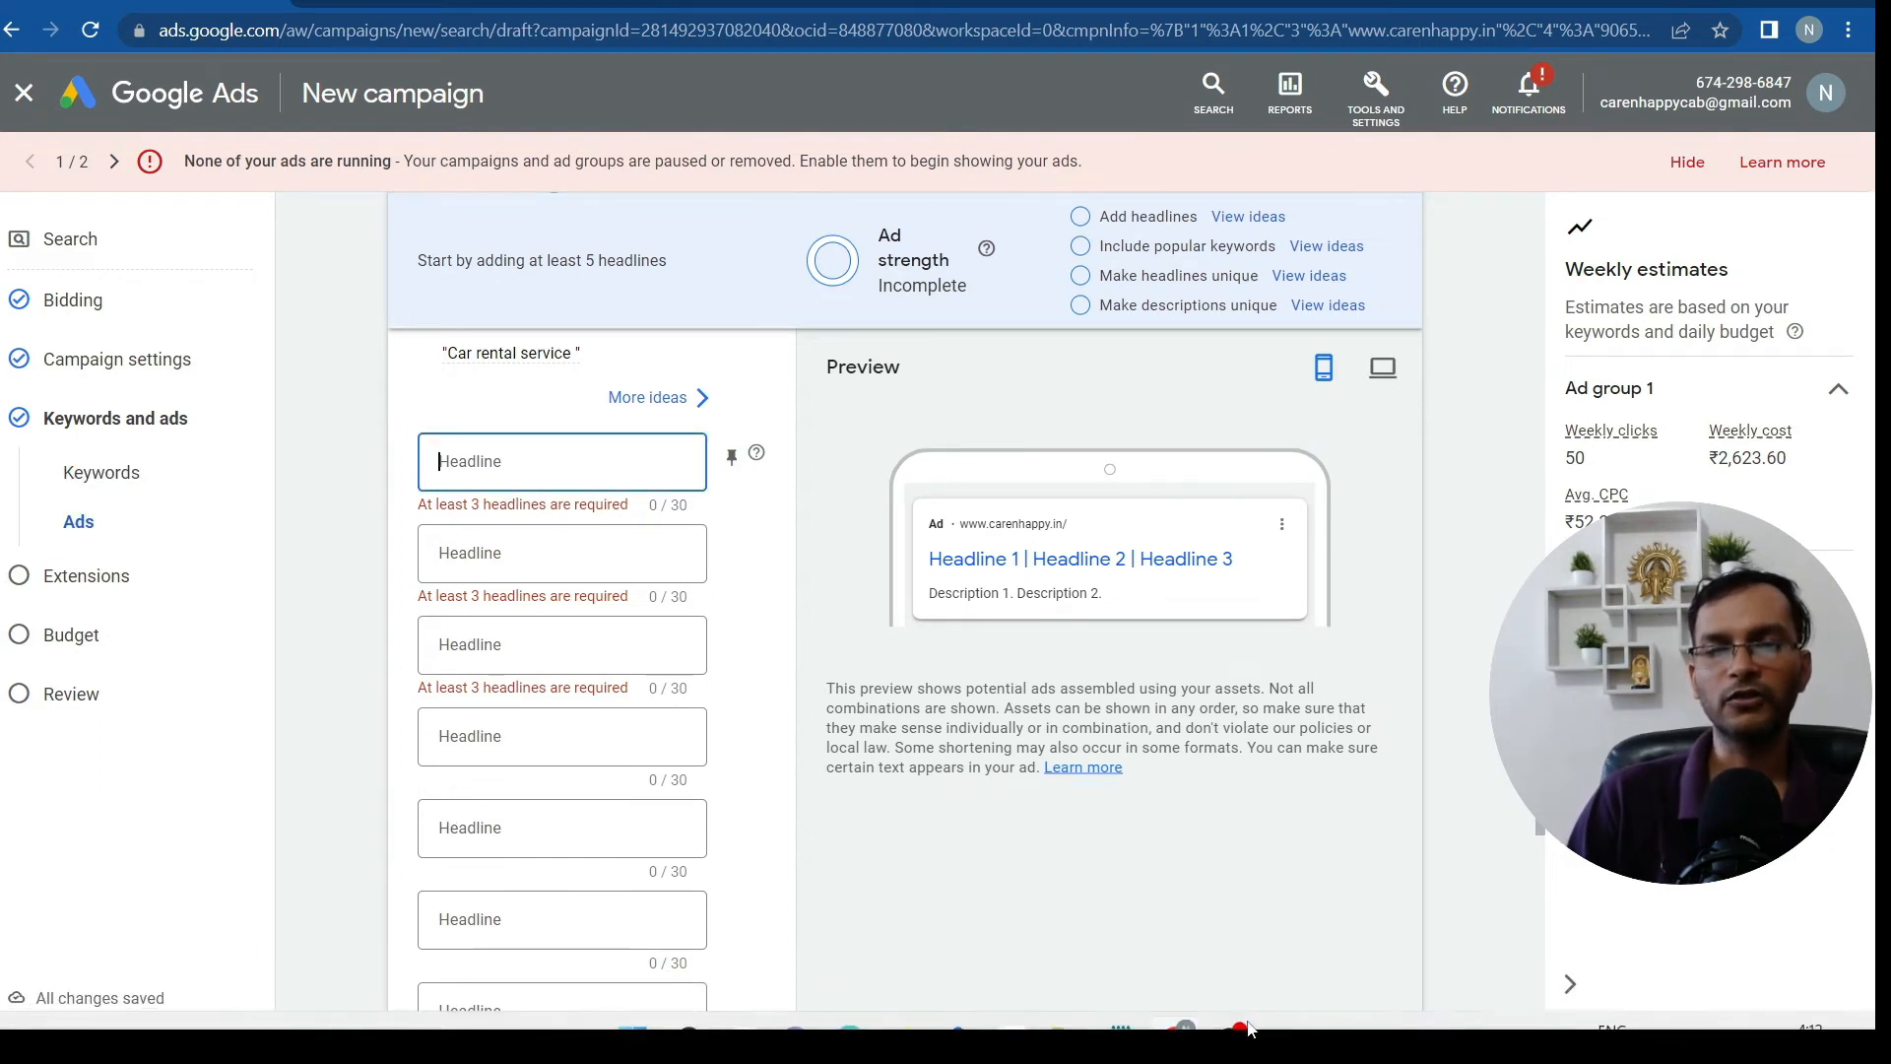
Copy the line 'Best Car Rental Company in Delhi' from Notepad and return to the ad form
{"action": "left_click", "coordinate": [1121, 1000]}
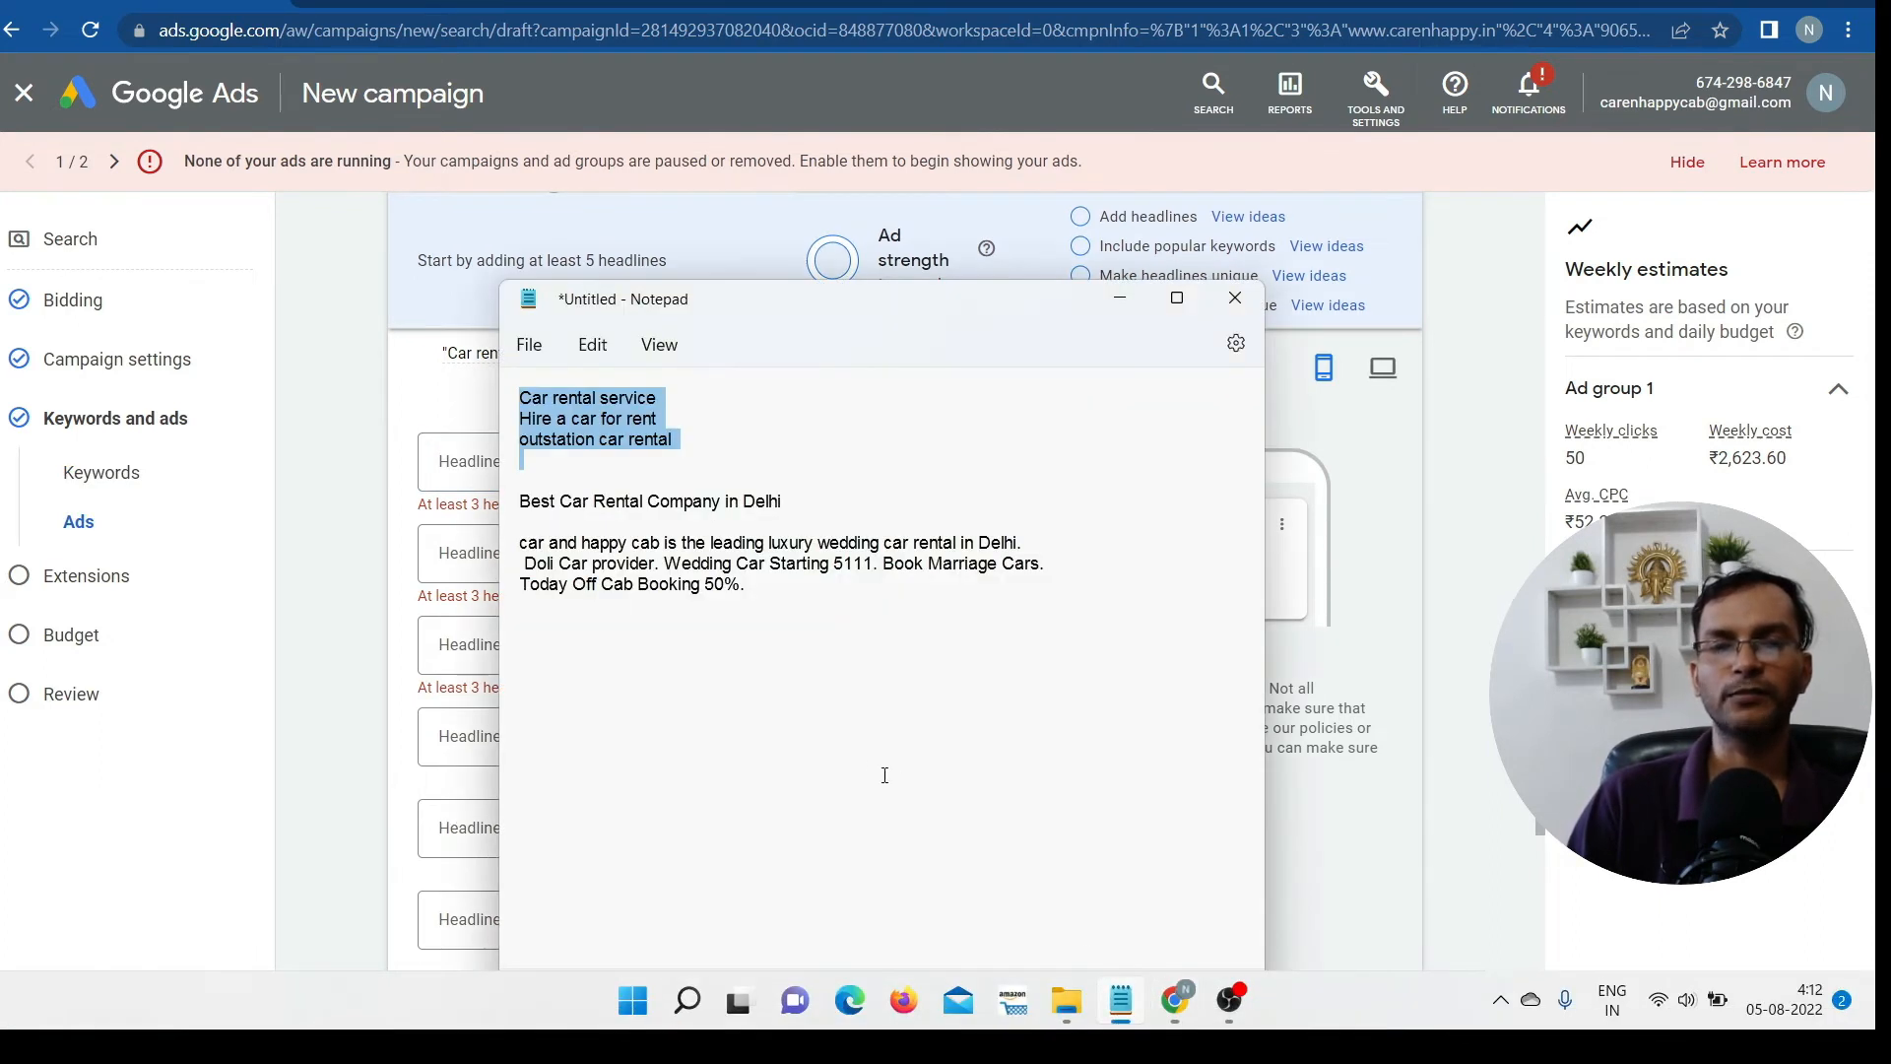
{"action": "left_click", "coordinate": [741, 696]}
{"action": "left_click_drag", "start_coordinate": [804, 502], "coordinate": [617, 464]}
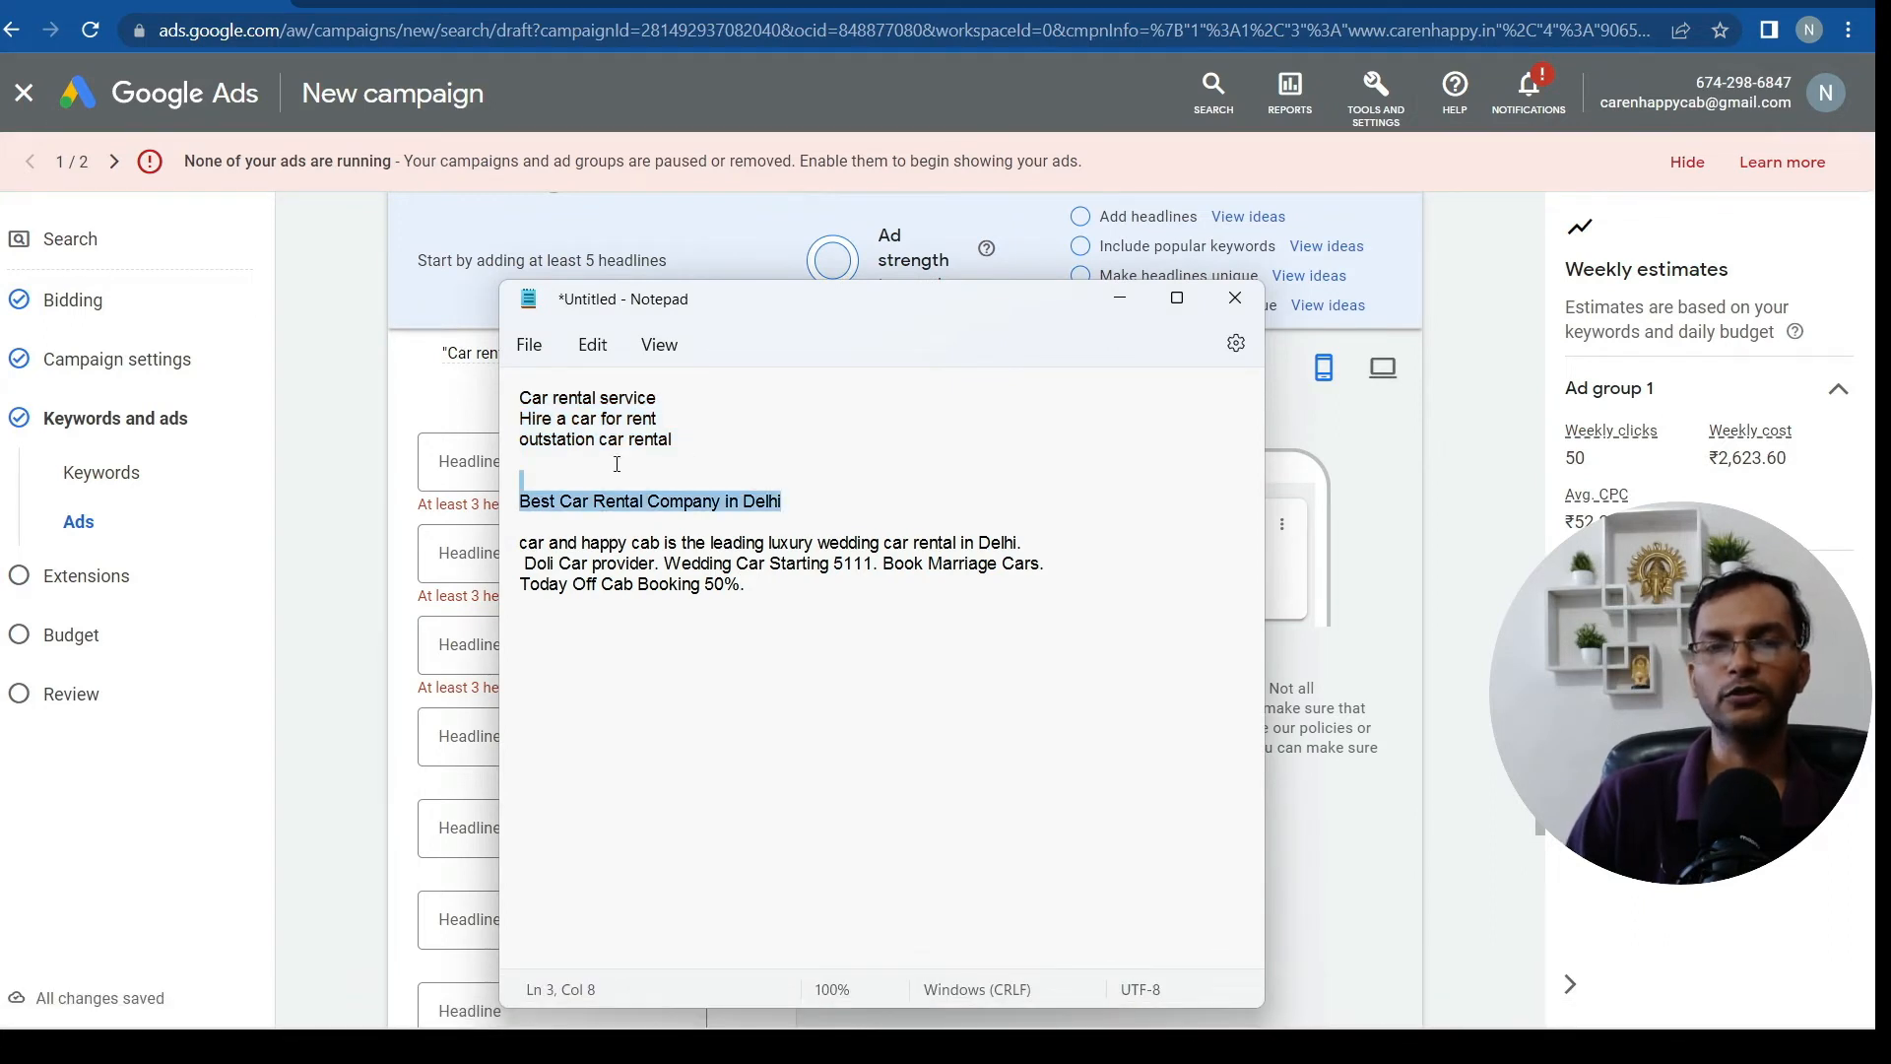
{"action": "right_click", "coordinate": [703, 507]}
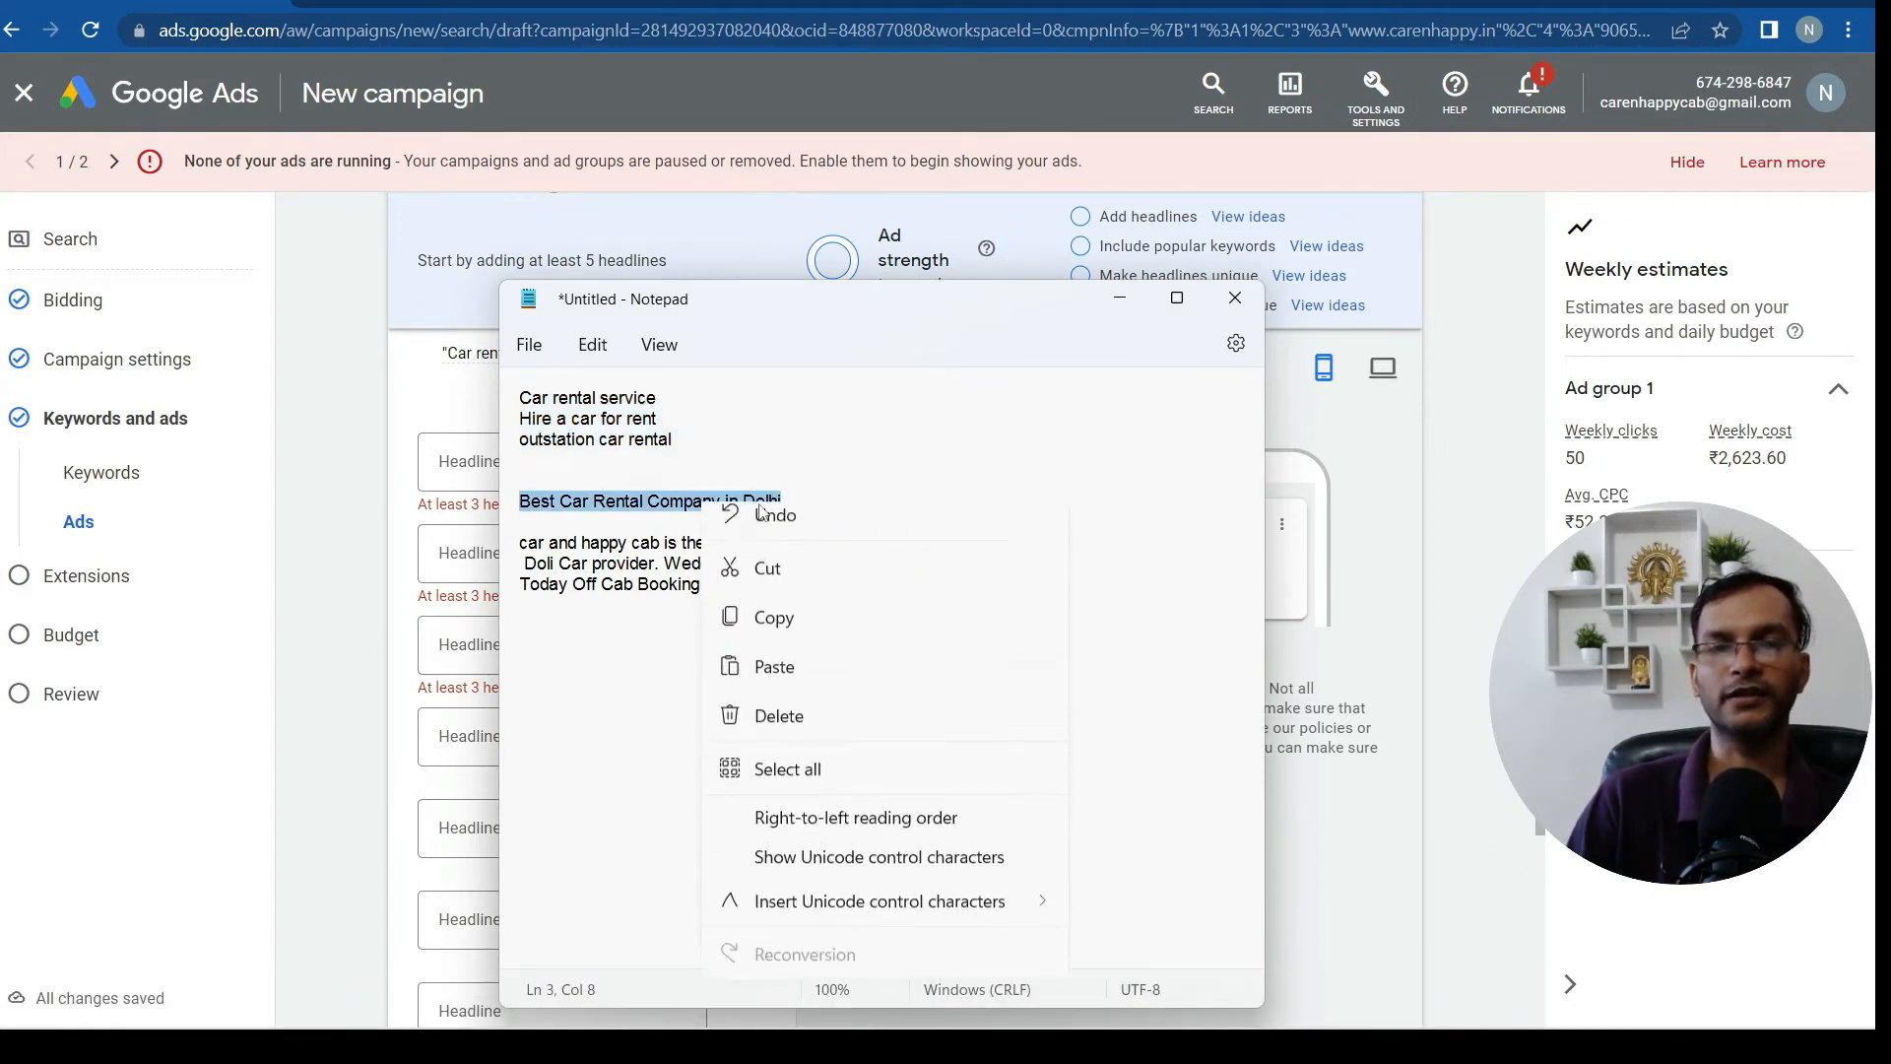
{"action": "left_click", "coordinate": [772, 634]}
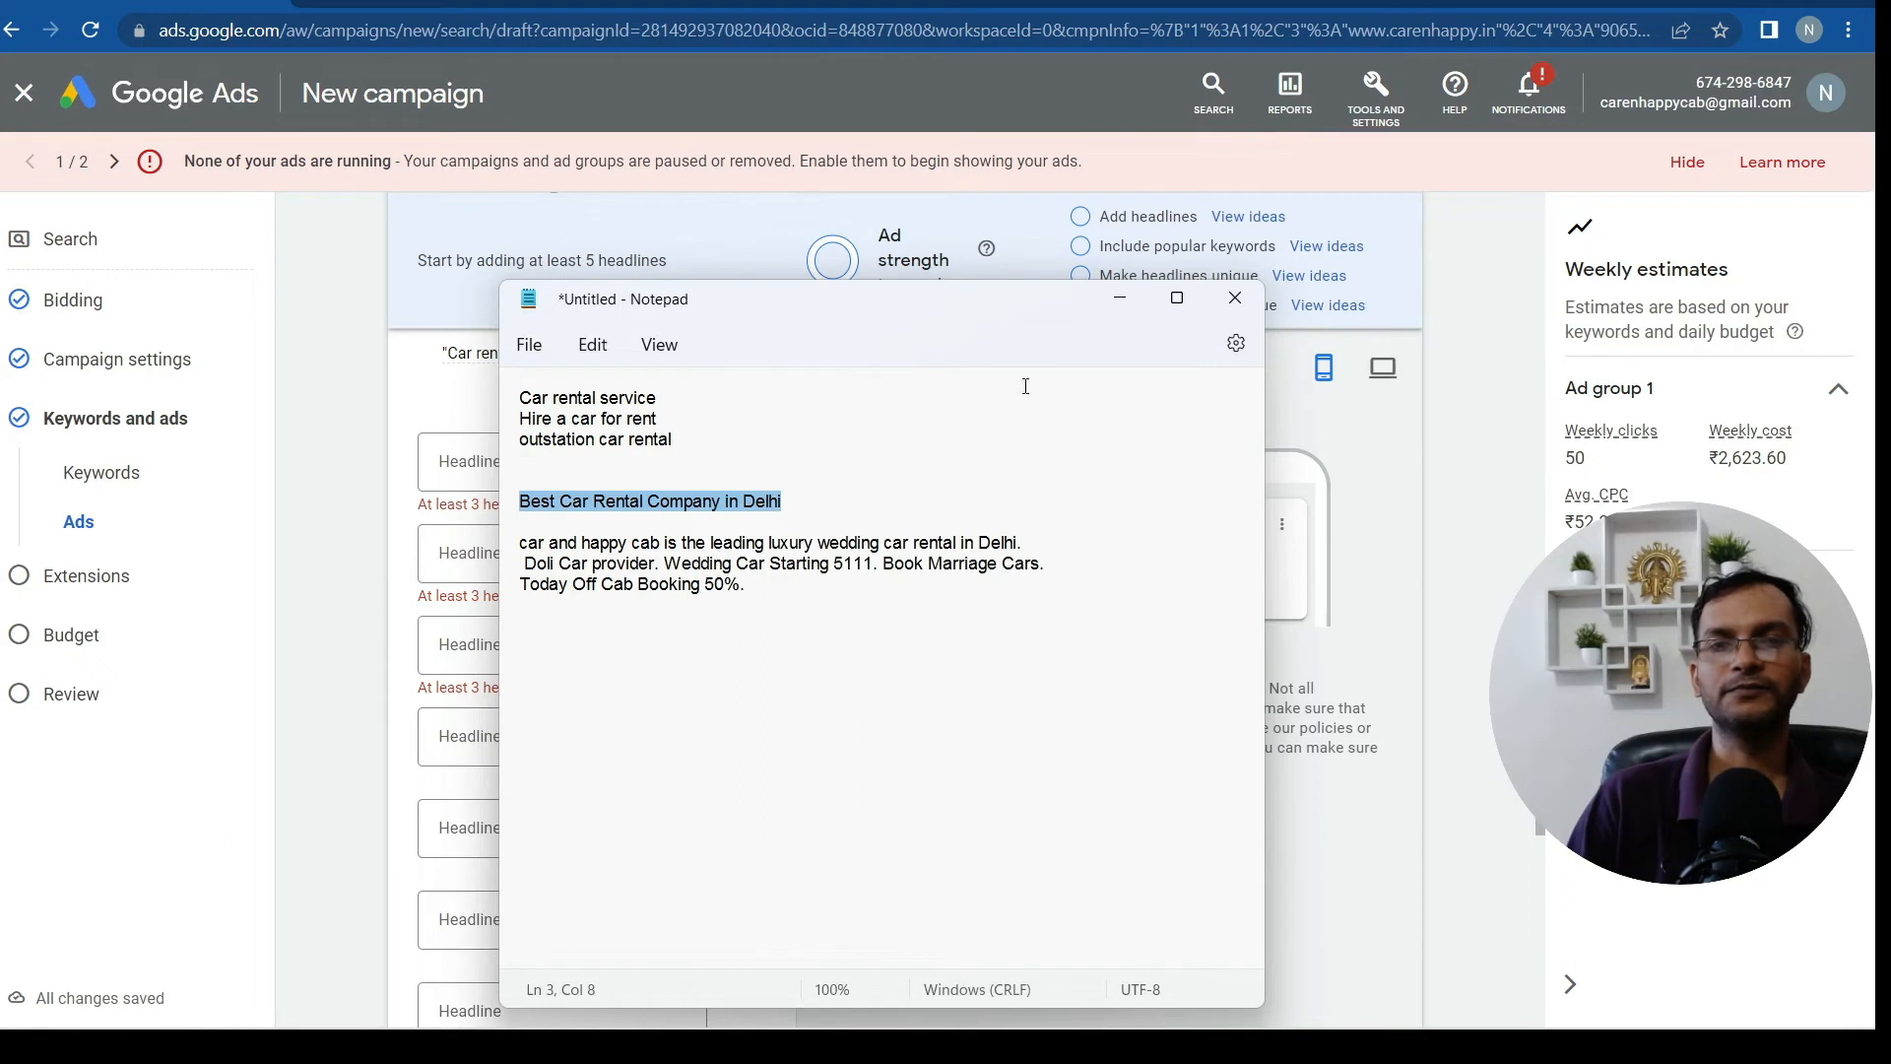
{"action": "left_click", "coordinate": [1120, 298]}
{"action": "left_click", "coordinate": [669, 456]}
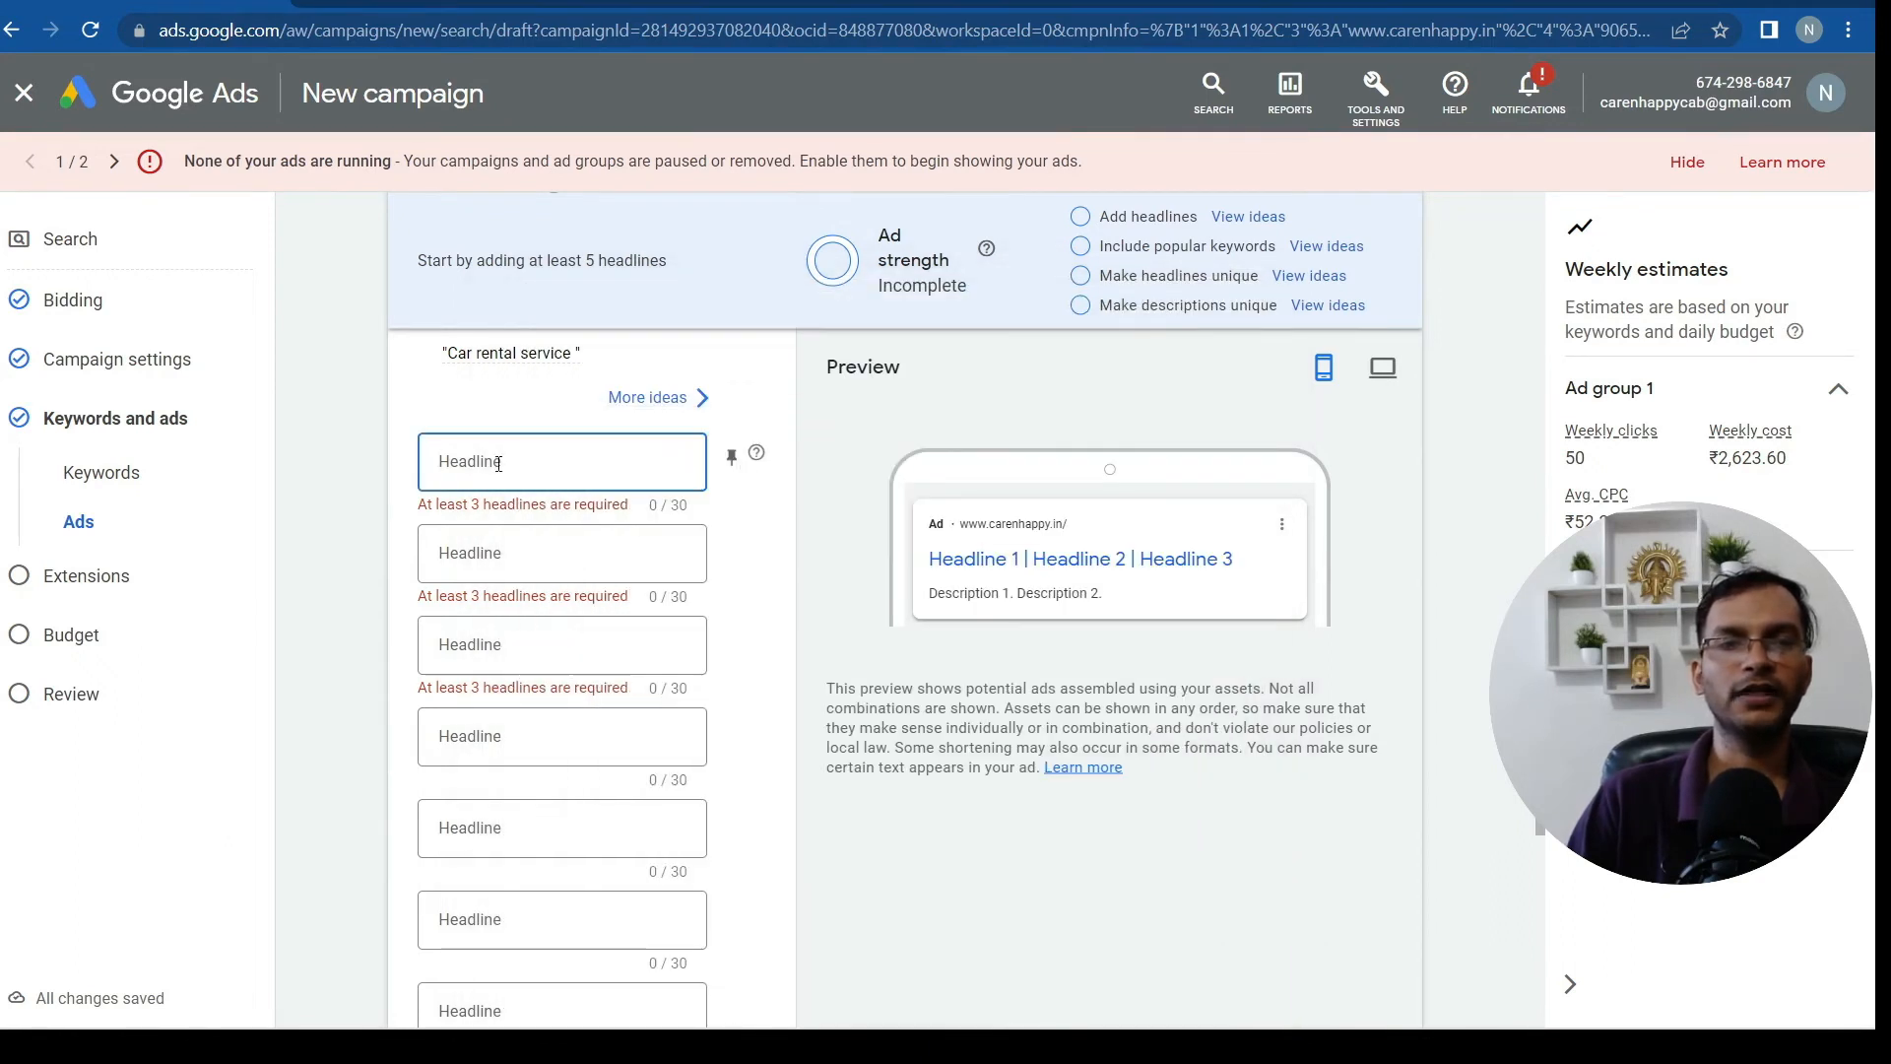
Paste the first headline and shorten it to 'Best Car Rental Company Delhi' (29/30 characters)
{"action": "right_click", "coordinate": [498, 463]}
{"action": "left_click", "coordinate": [569, 652]}
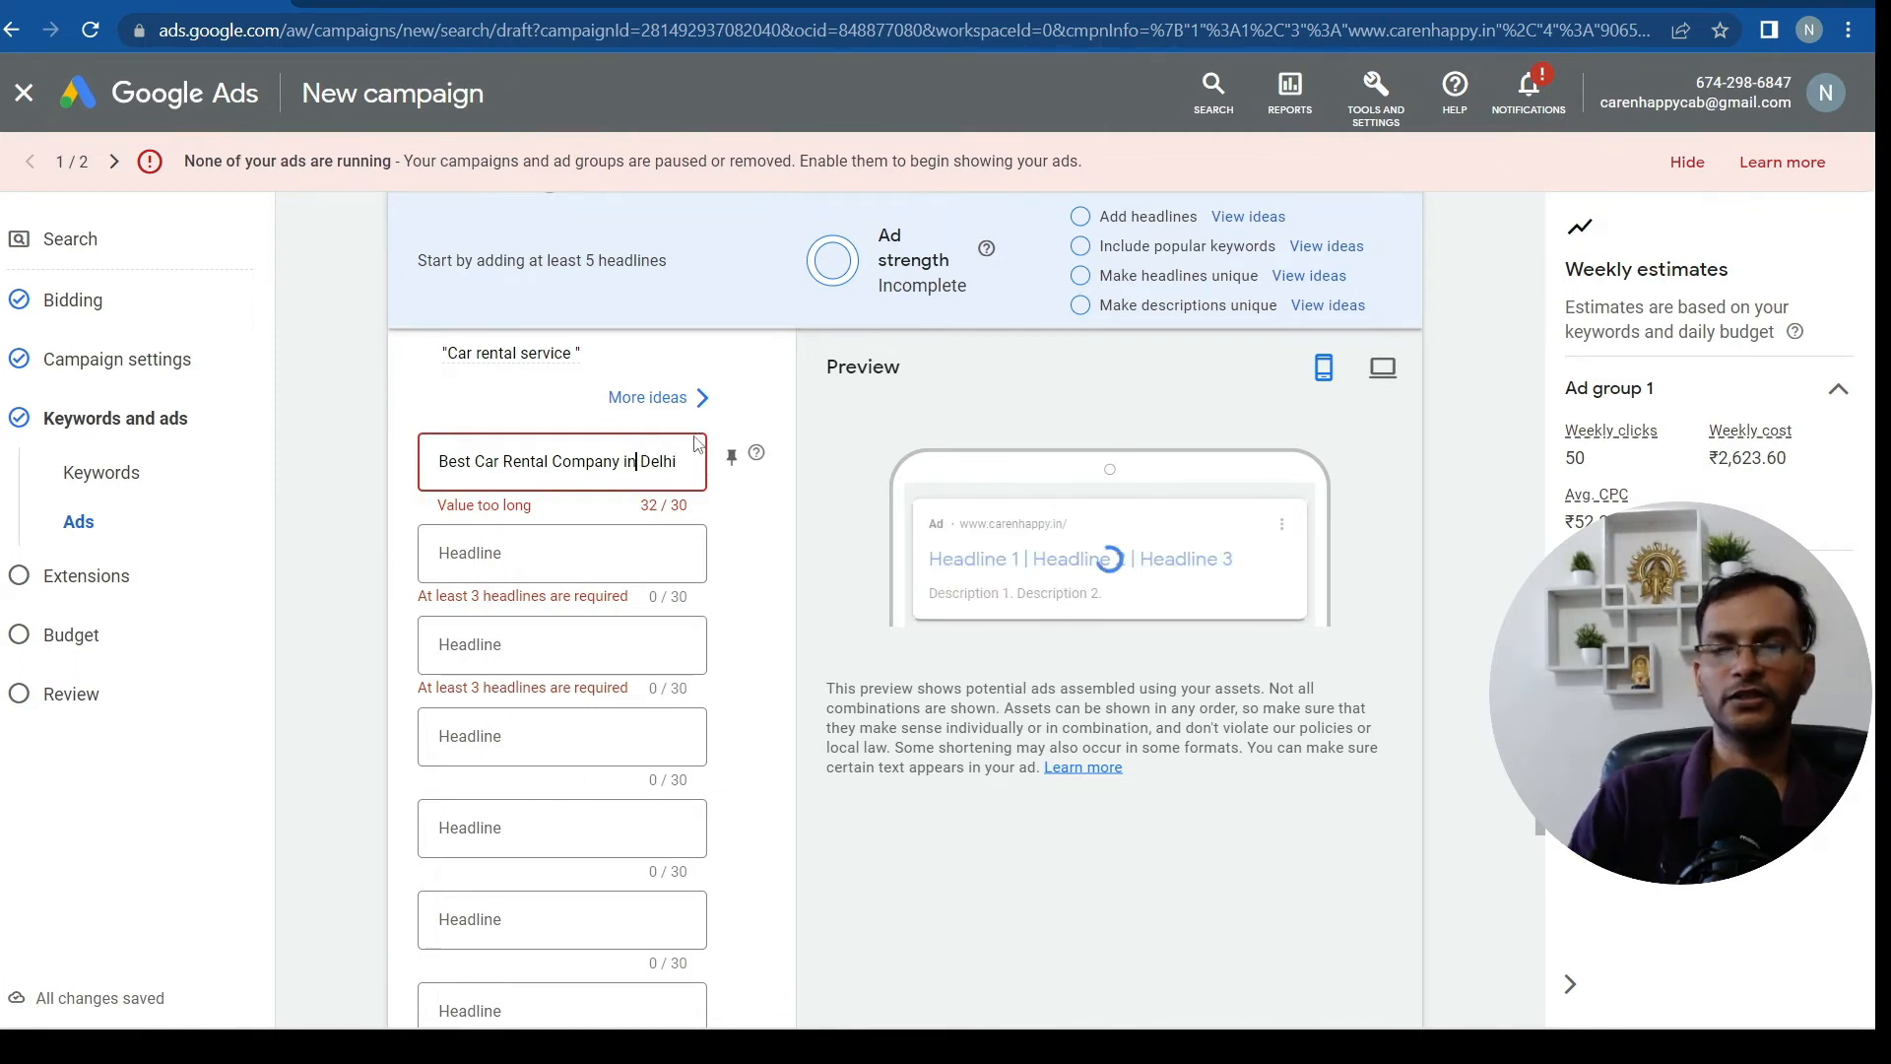
{"action": "key", "text": "BackSpace"}
{"action": "key", "text": "BackSpace"}
{"action": "key", "text": "BackSpace"}
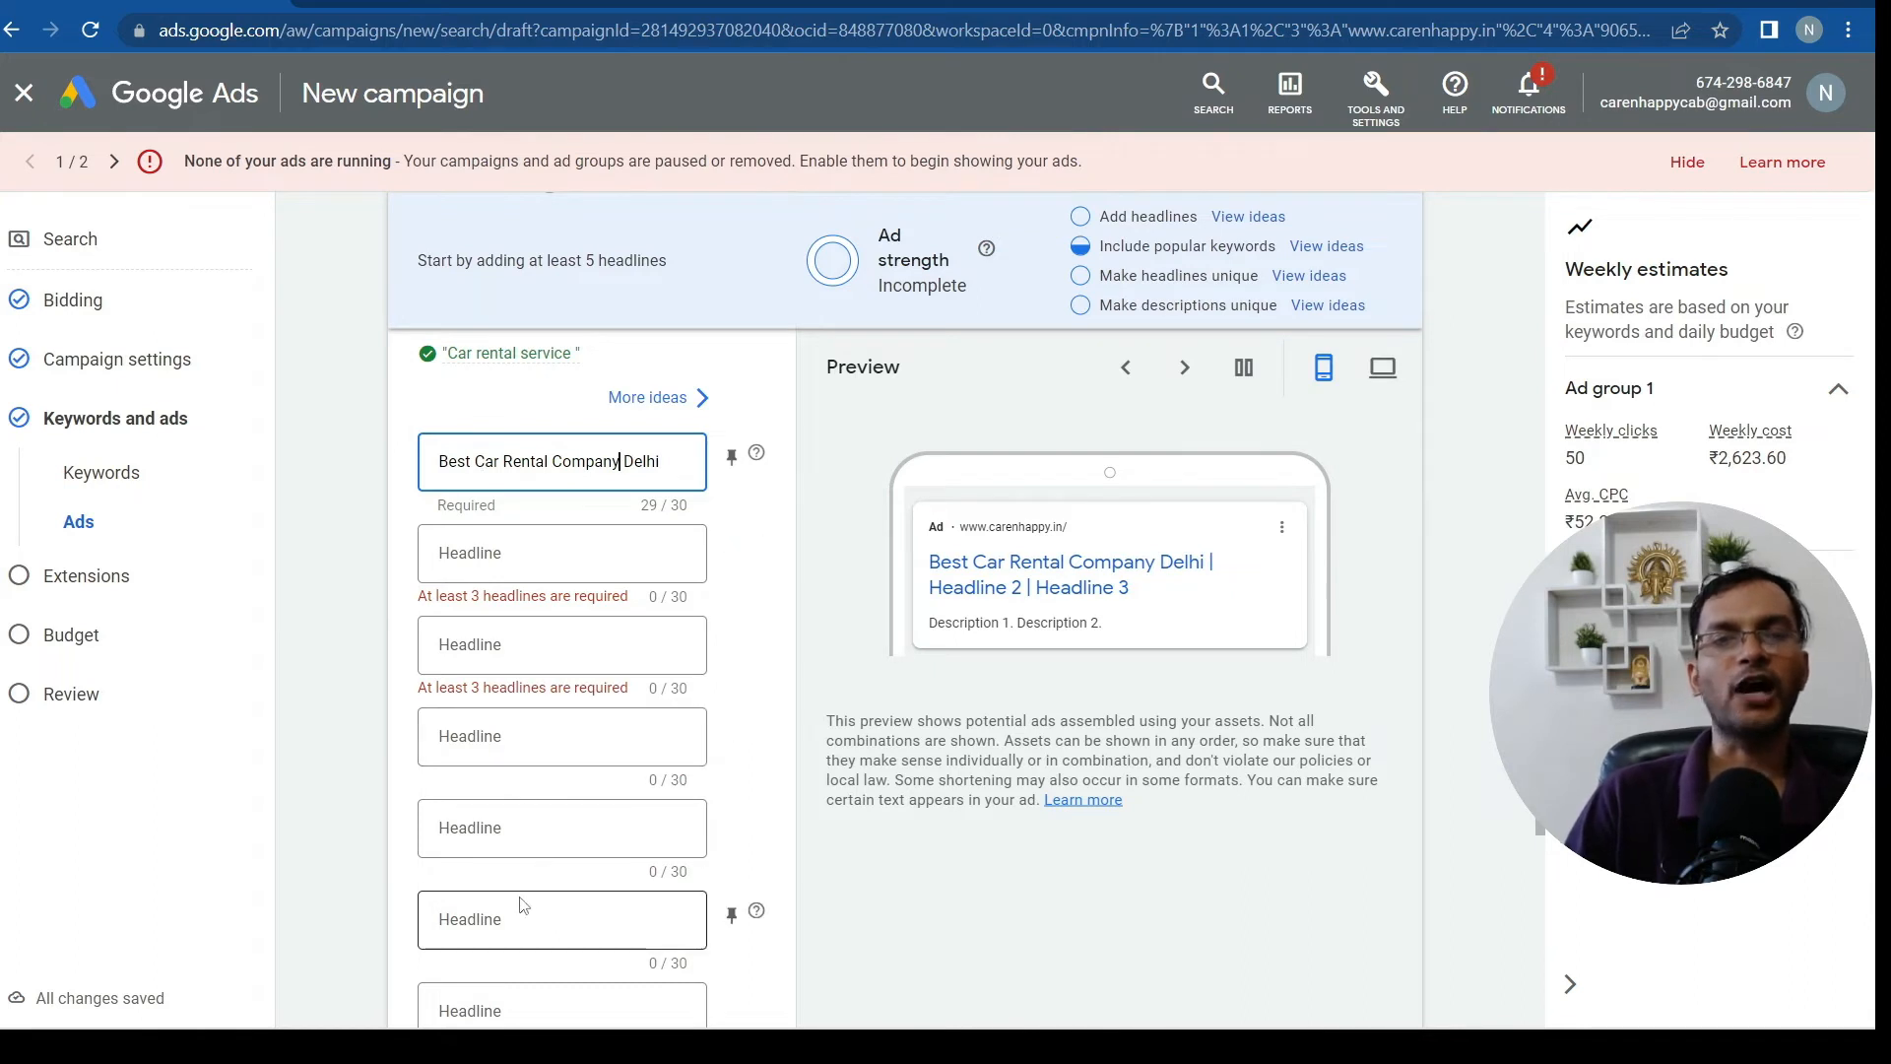
{"action": "left_click", "coordinate": [523, 560]}
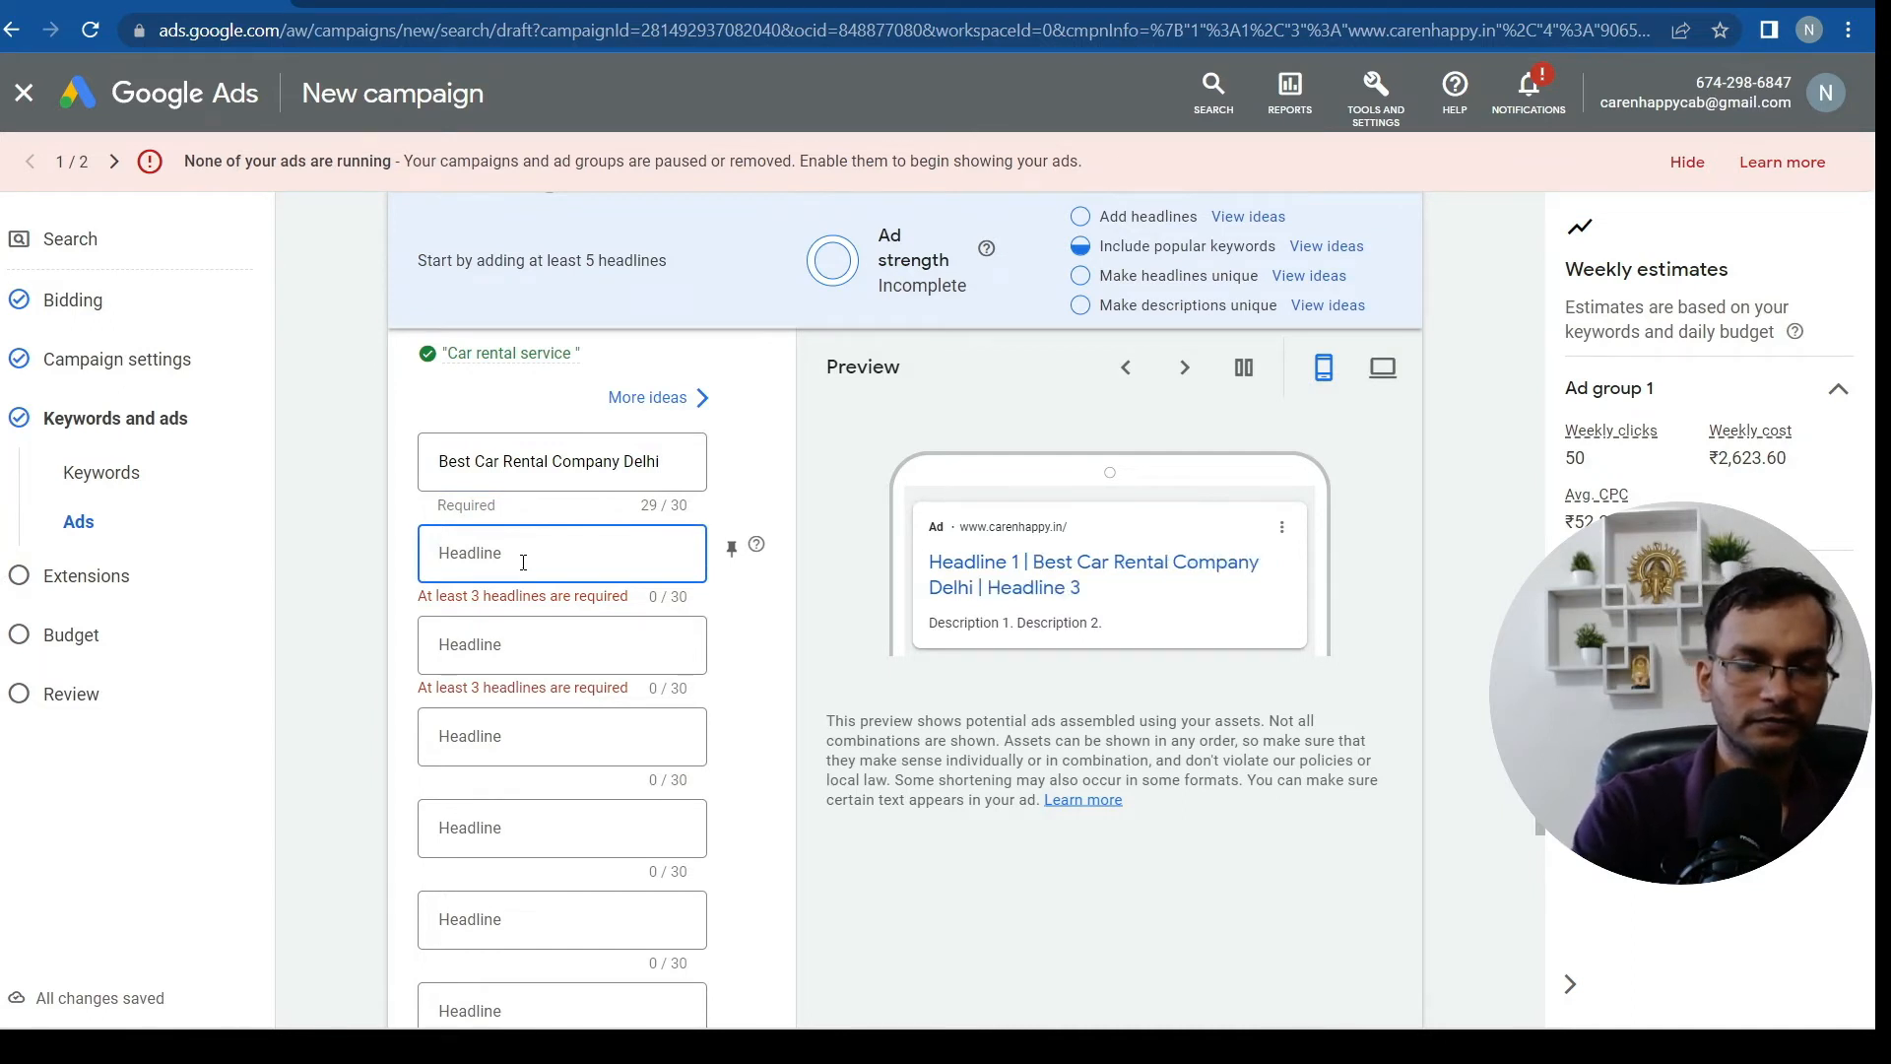
Enter 'outstation service' as the second headline
{"action": "type", "text": "out"}
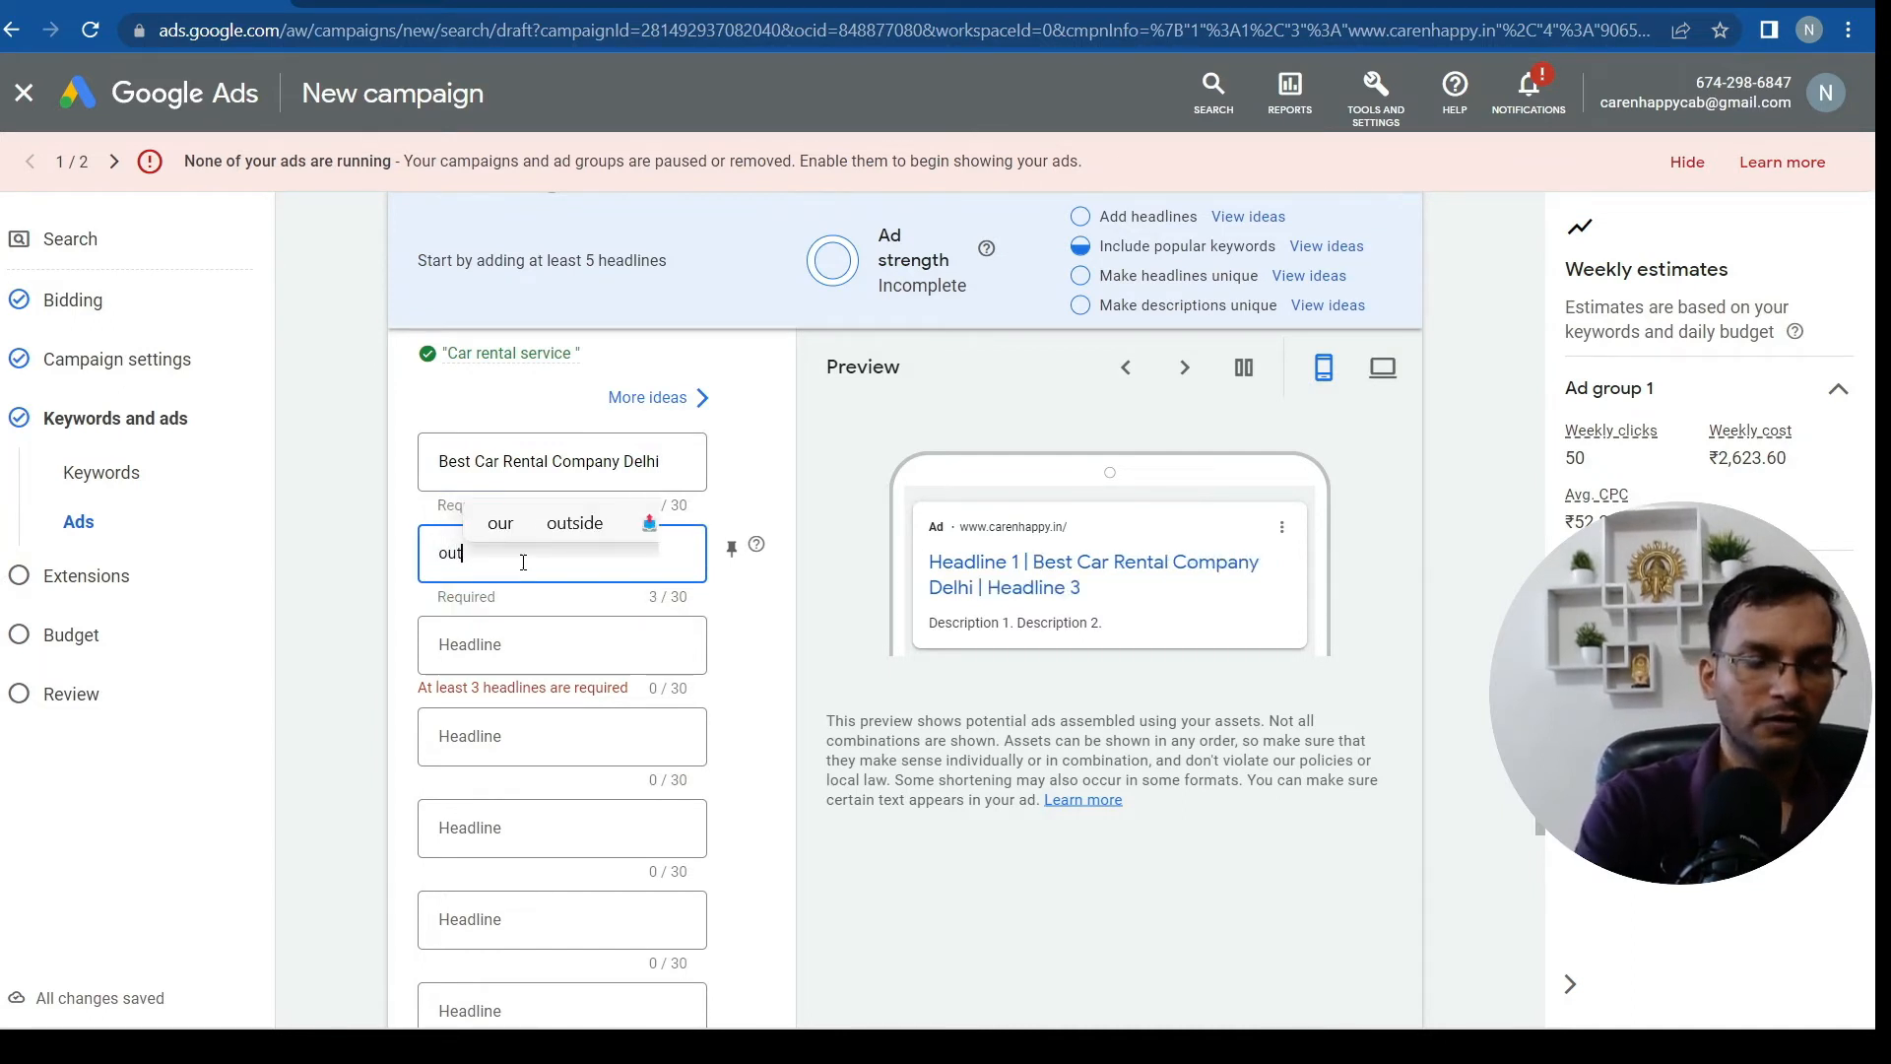
{"action": "type", "text": "statio"}
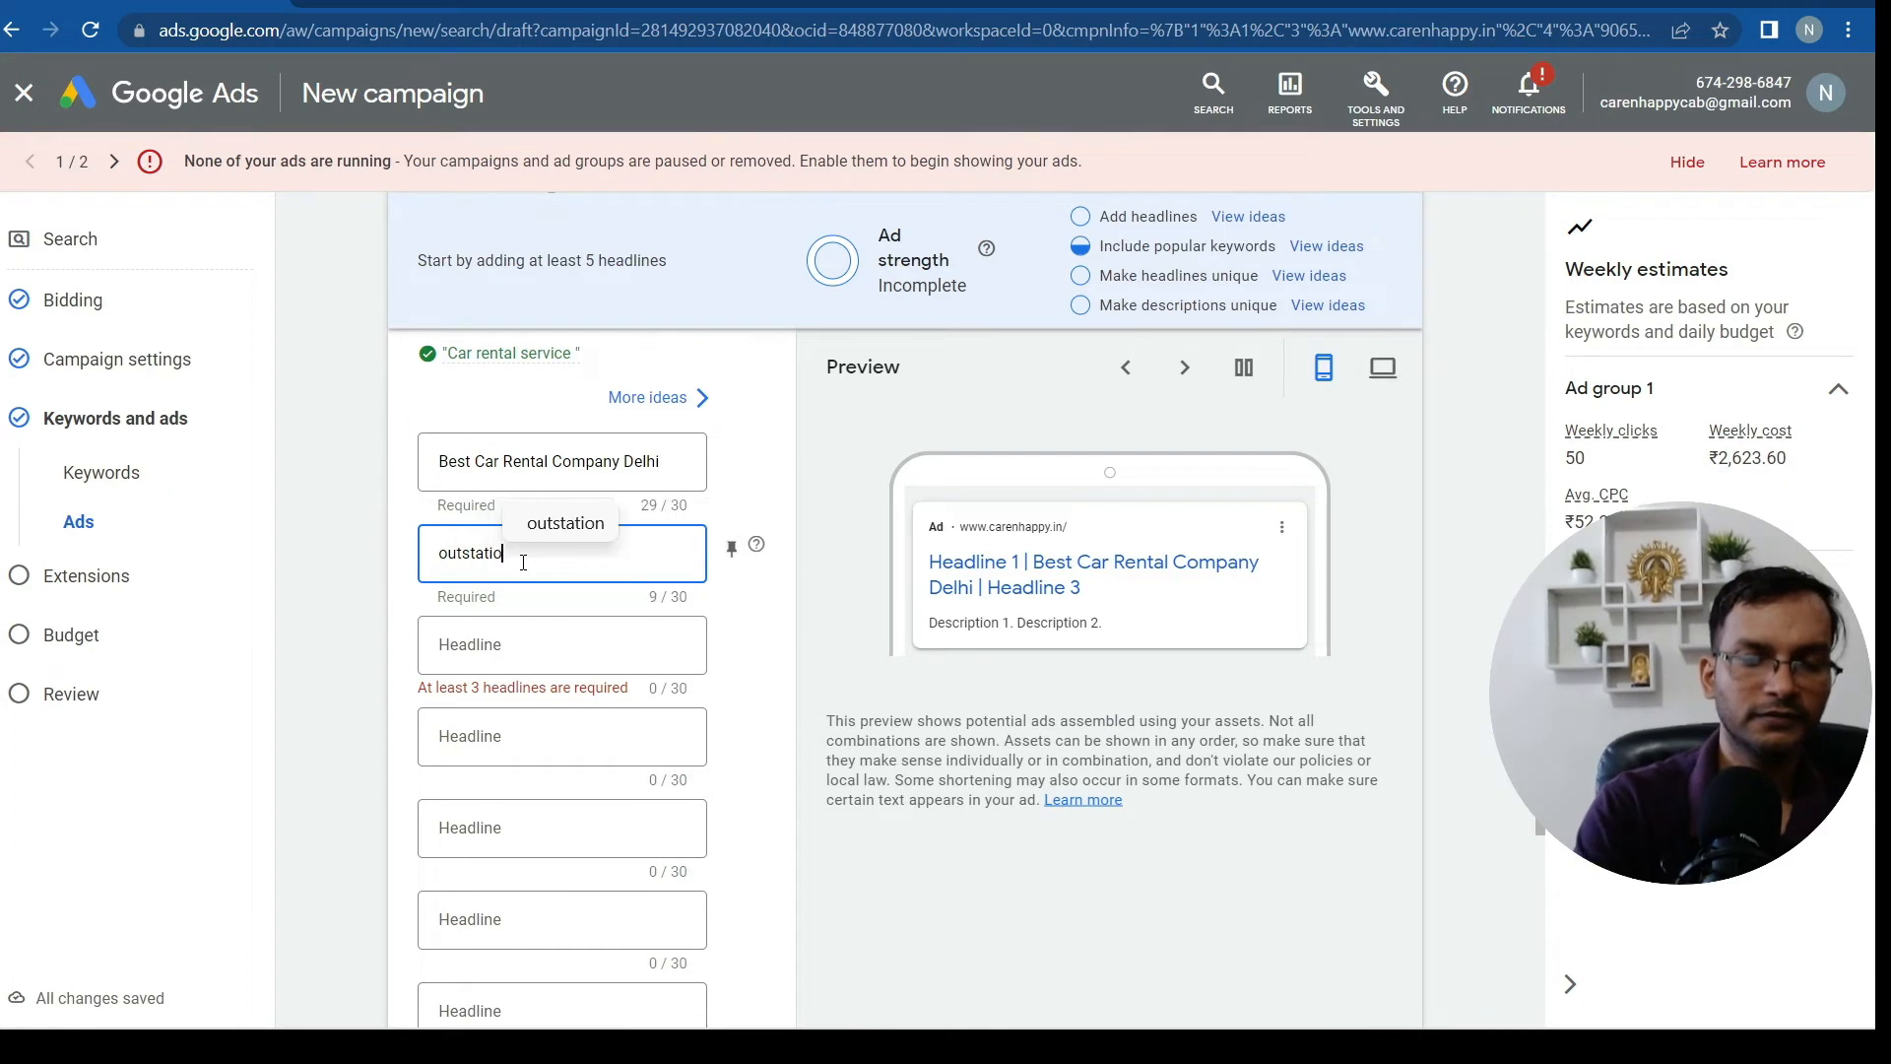
{"action": "type", "text": "n servi"}
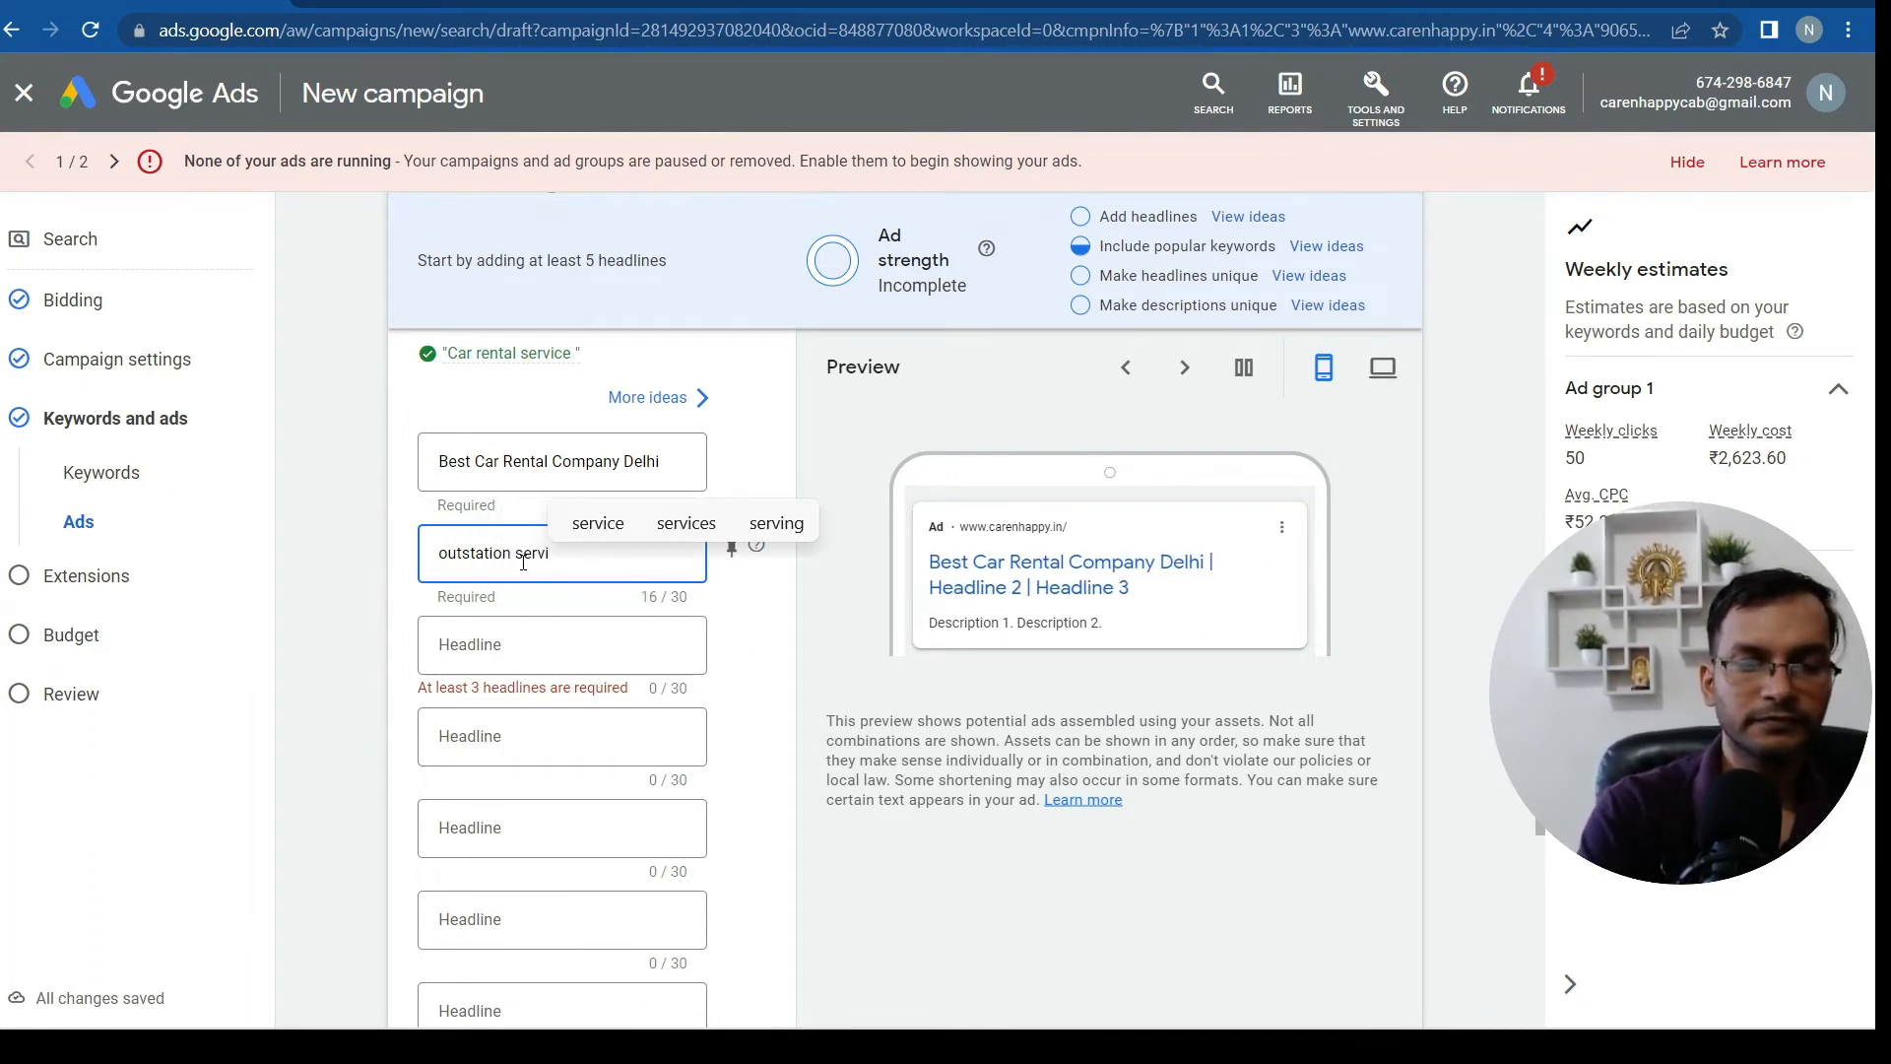
{"action": "type", "text": "ce"}
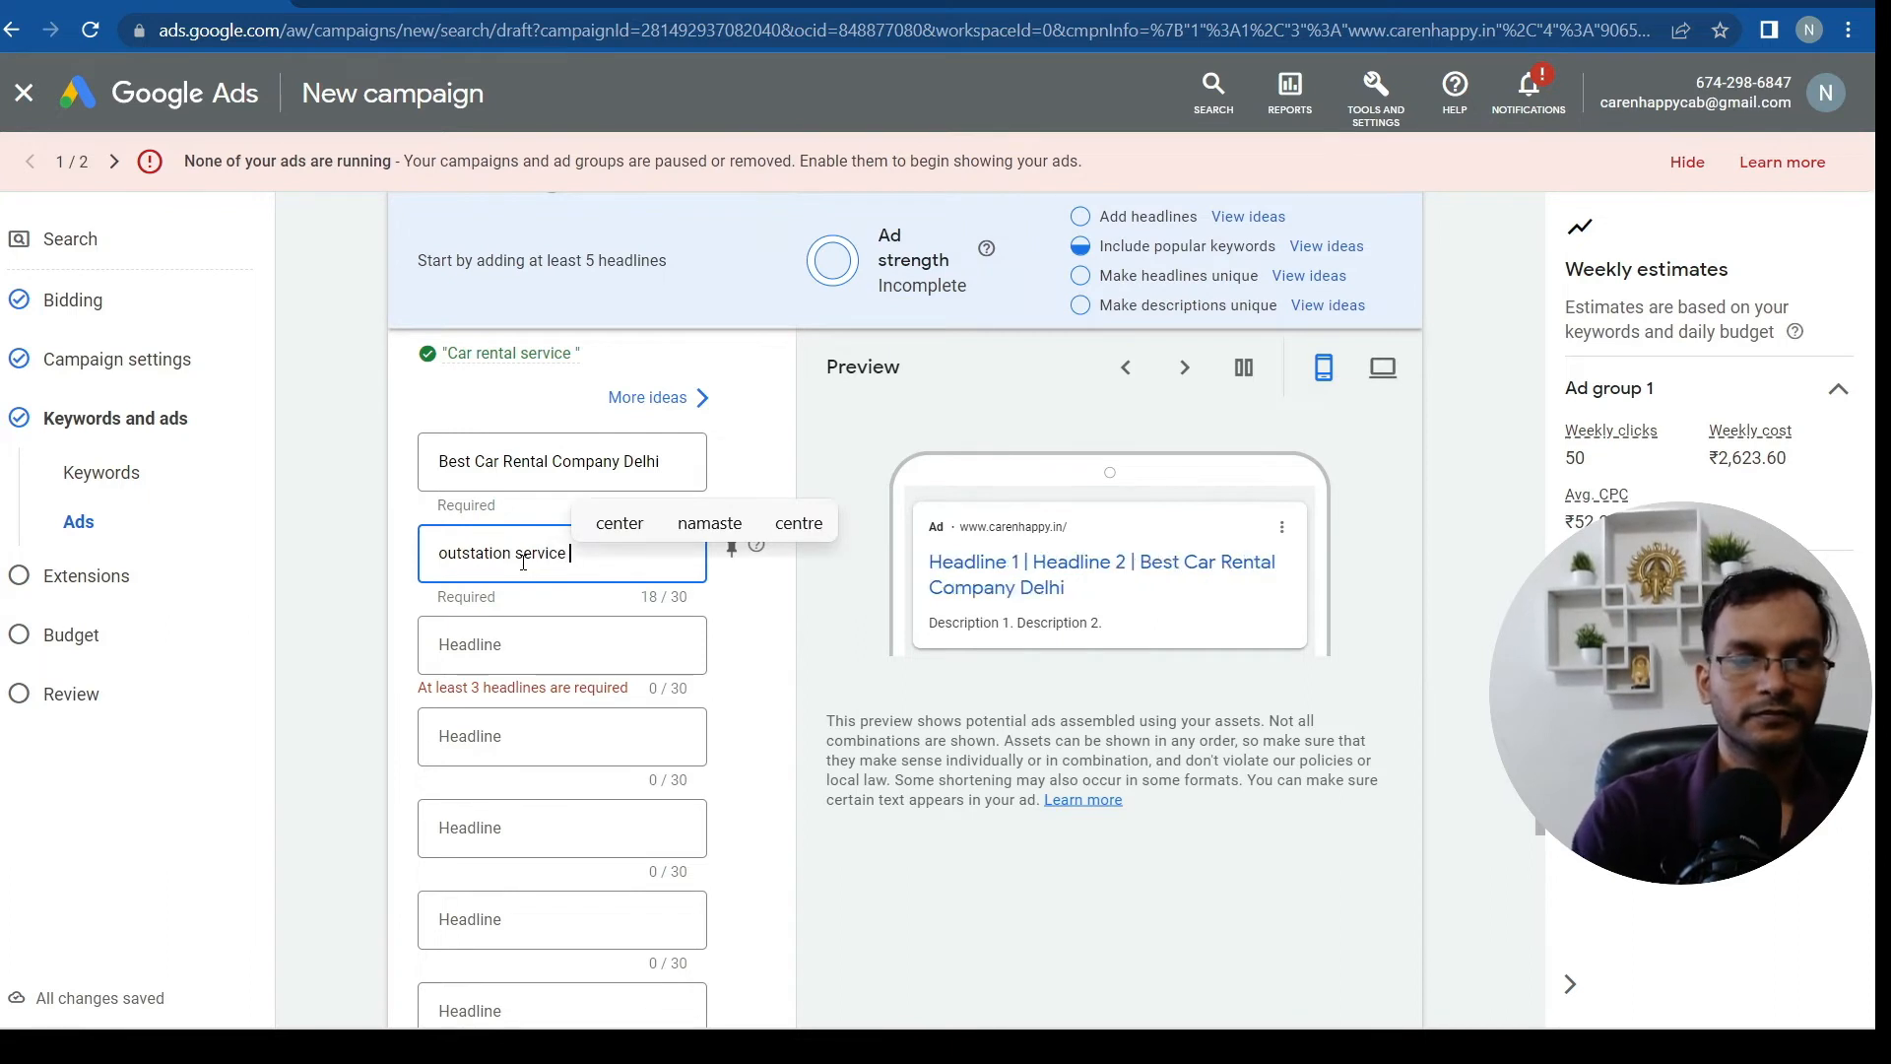
{"action": "left_click", "coordinate": [755, 640]}
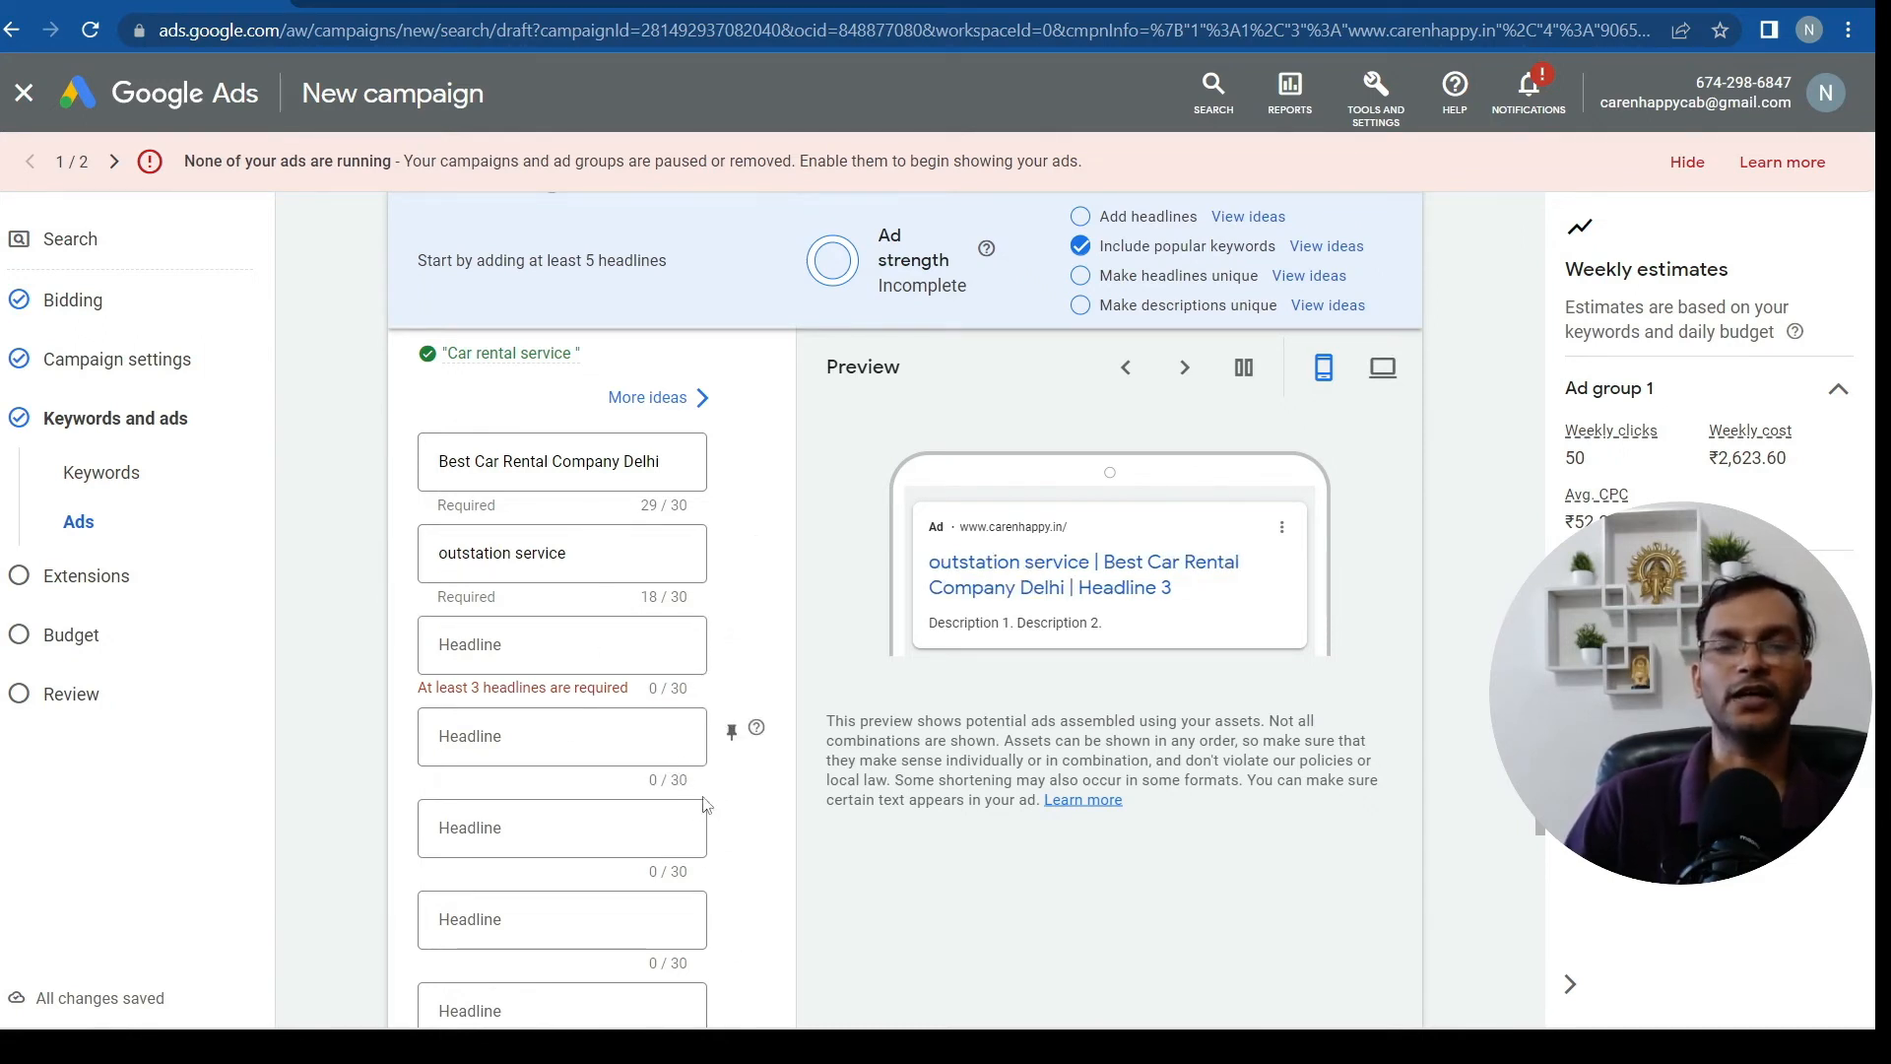
{"action": "scroll", "coordinate": [756, 863], "scroll_direction": "down", "scroll_amount": 2}
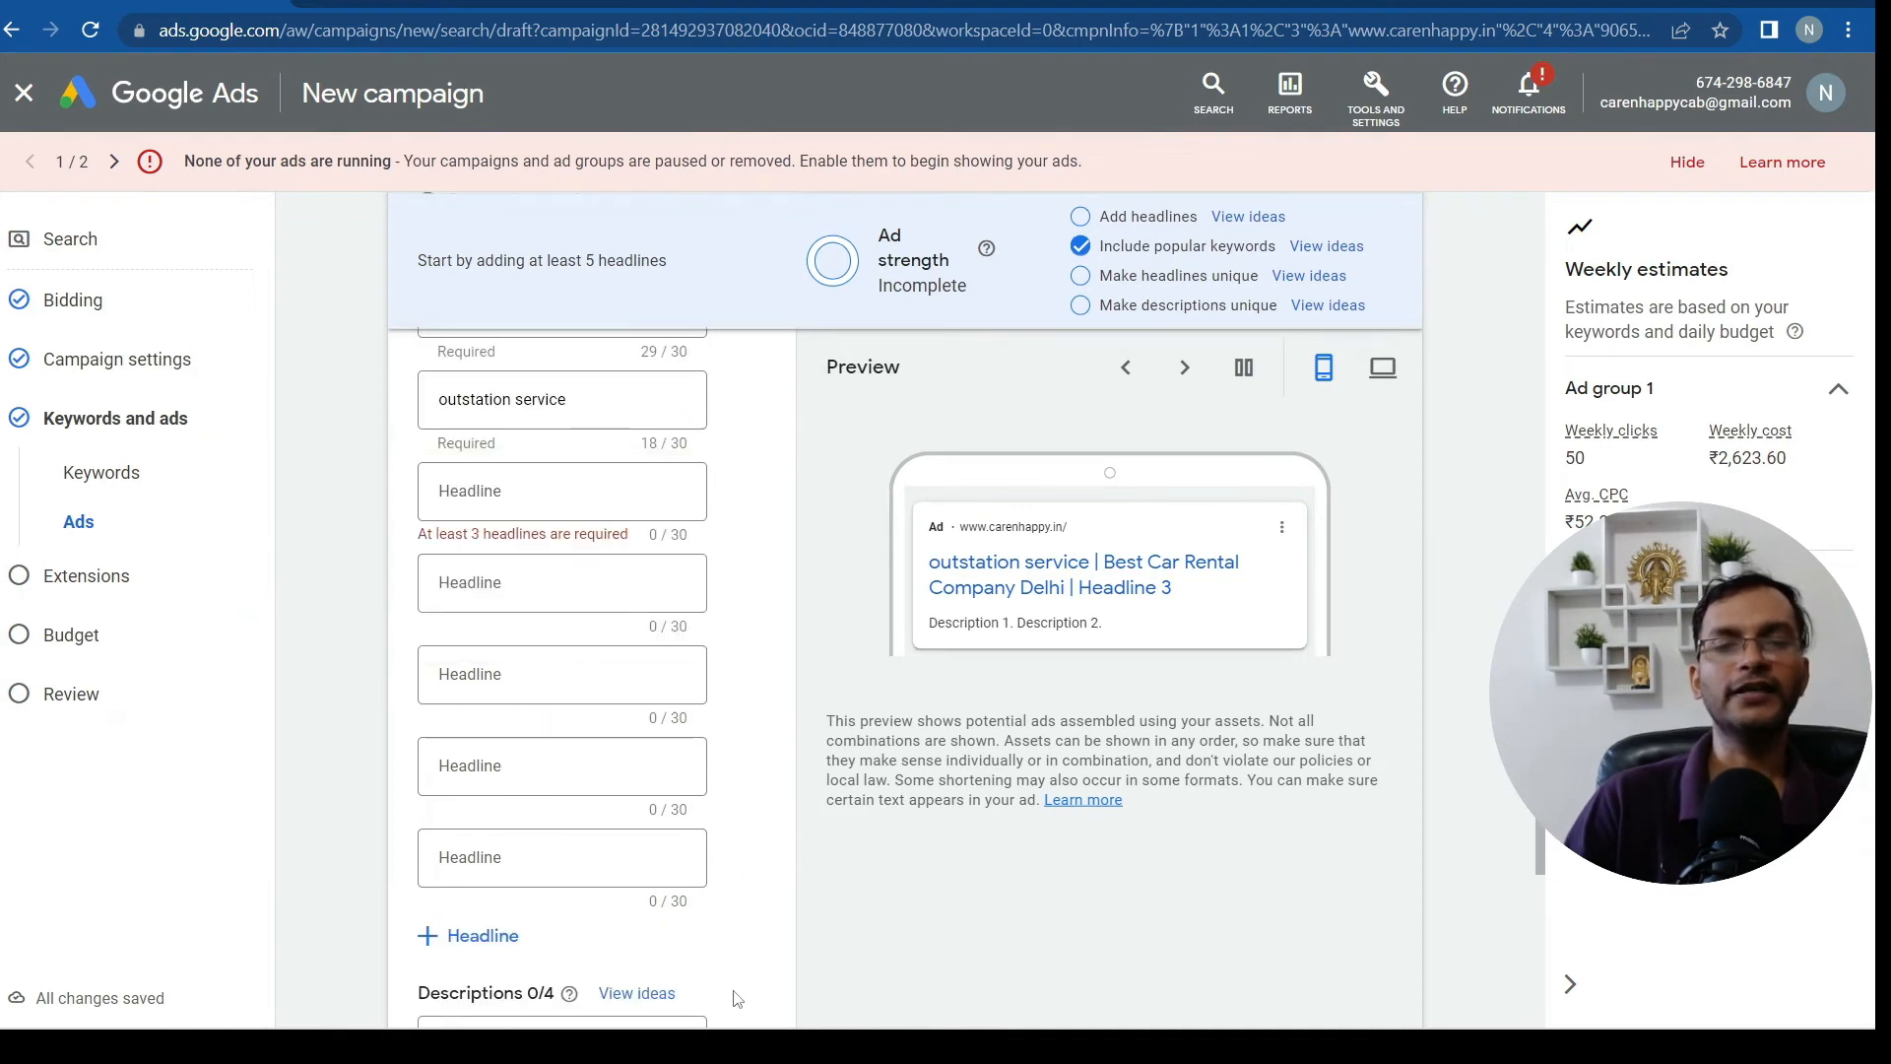
{"action": "scroll", "coordinate": [743, 975], "scroll_direction": "down", "scroll_amount": 5}
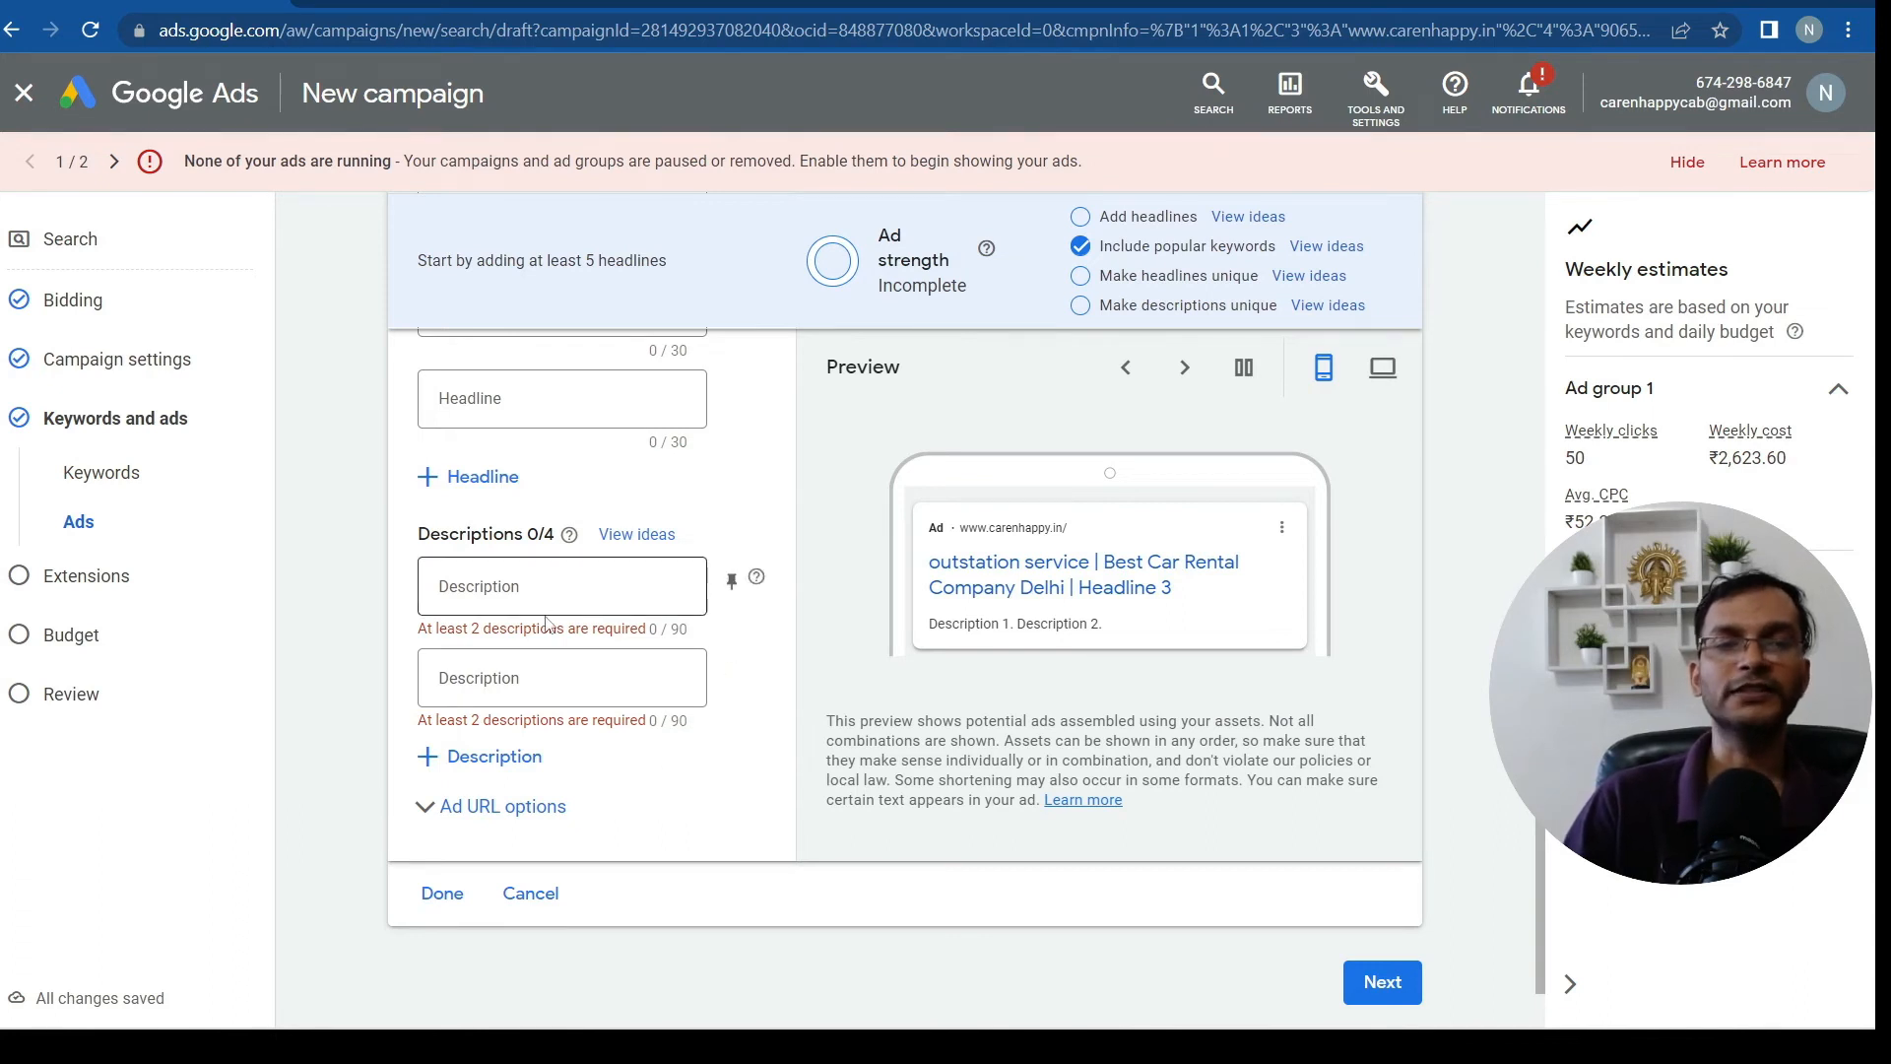
{"action": "mouse_move", "coordinate": [1193, 1036]}
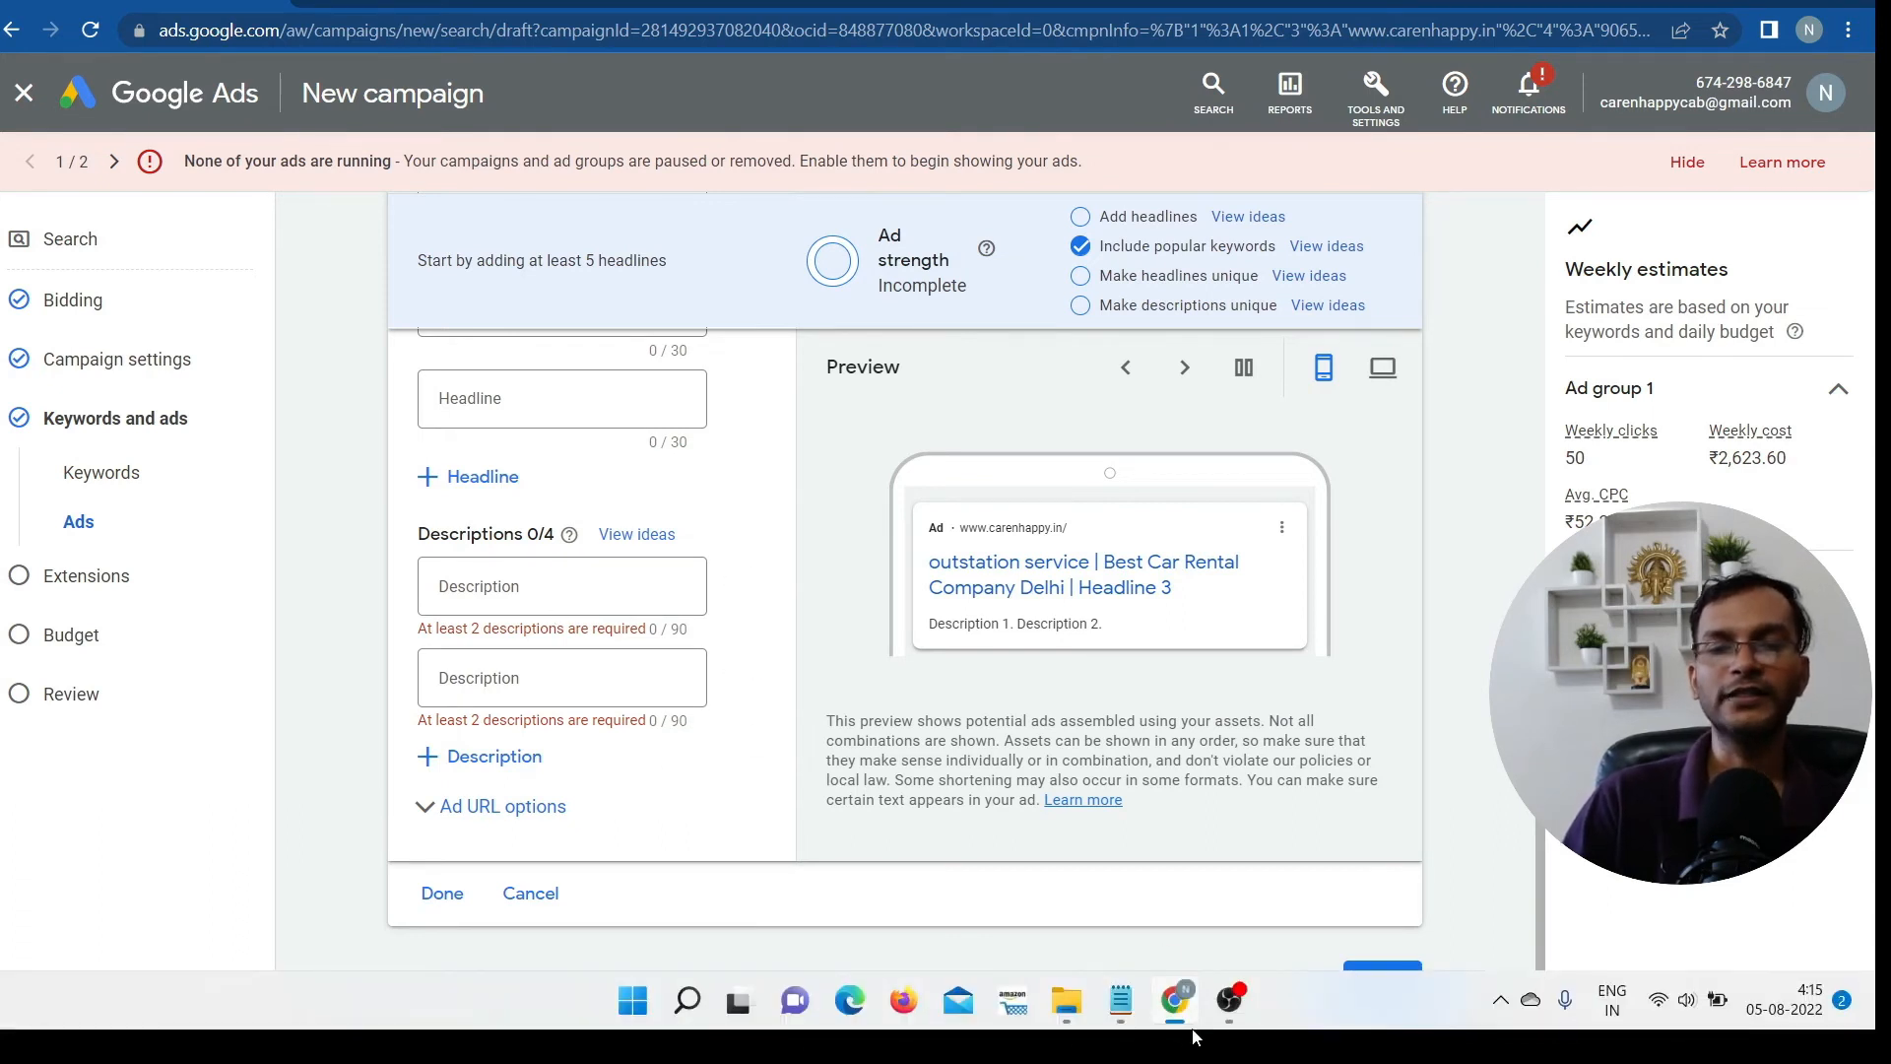
Copy the prepared ad description paragraph from Notepad and return to the Google Ads form
{"action": "left_click", "coordinate": [1119, 1000]}
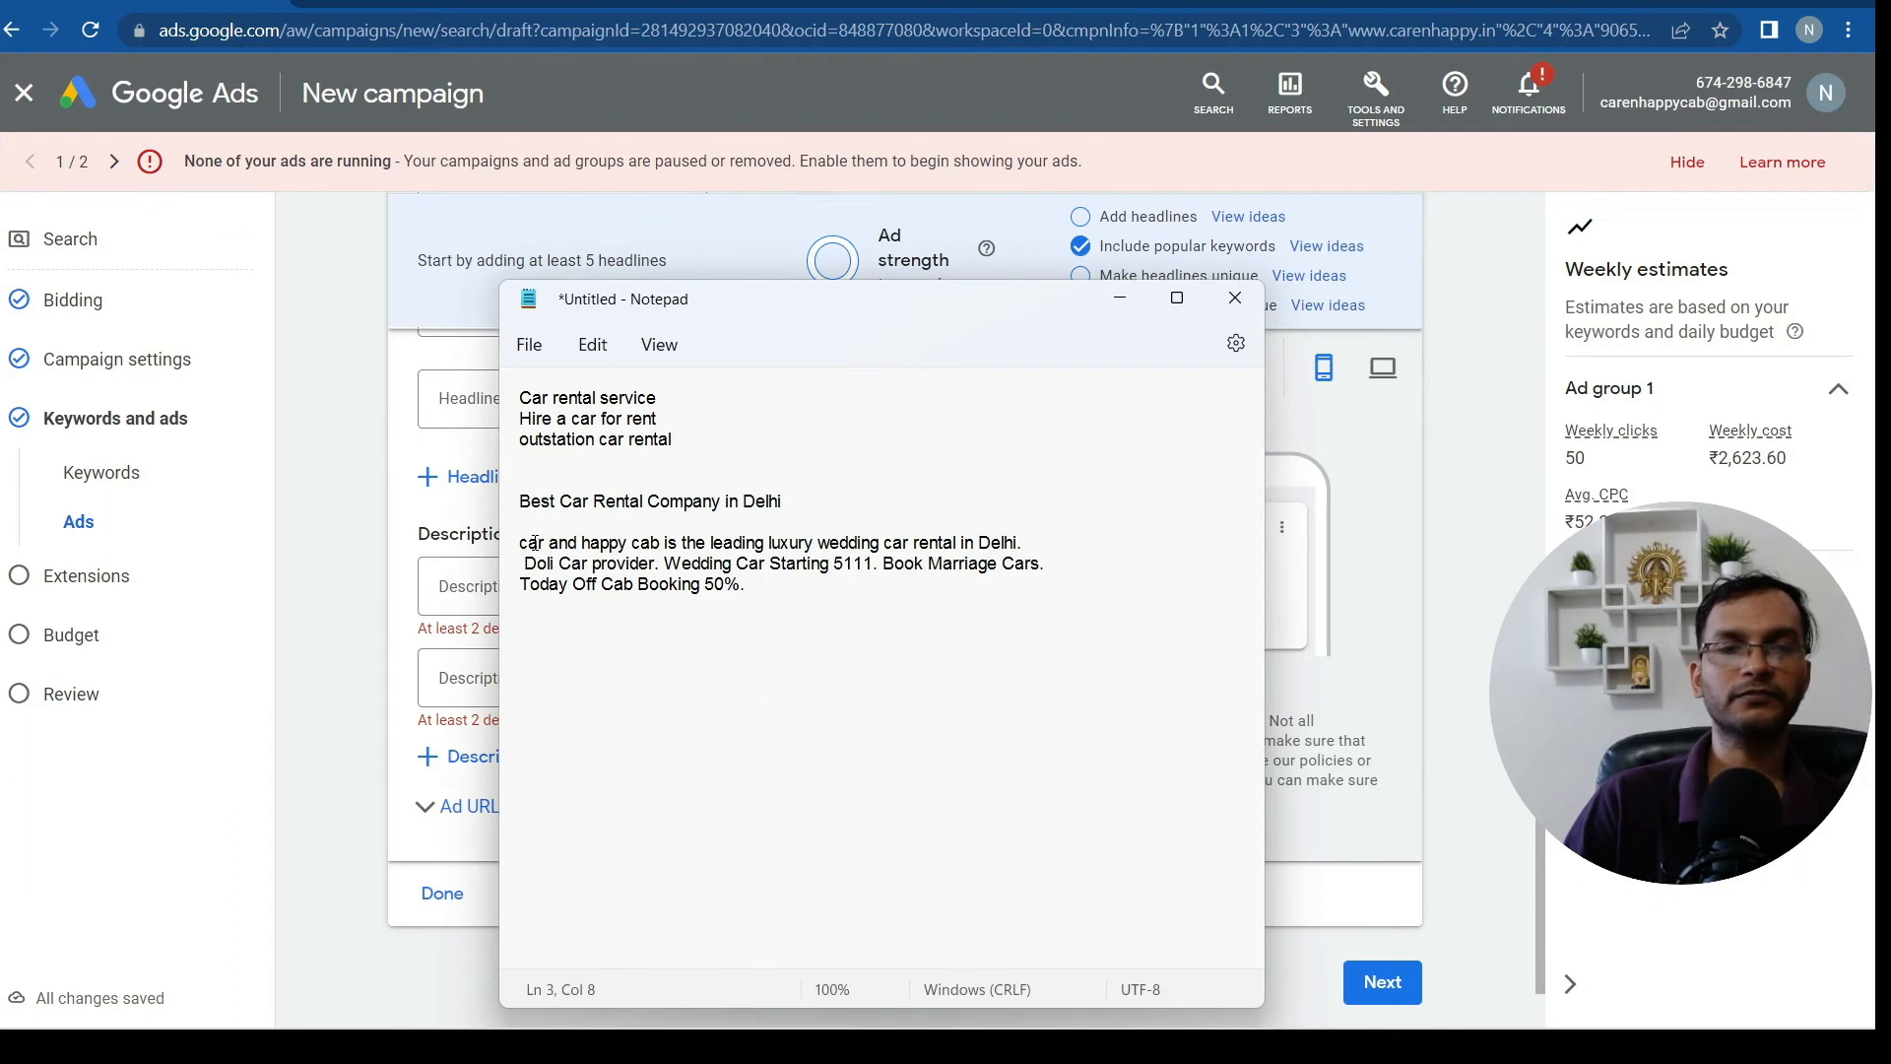
{"action": "left_click_drag", "start_coordinate": [506, 542], "coordinate": [689, 596]}
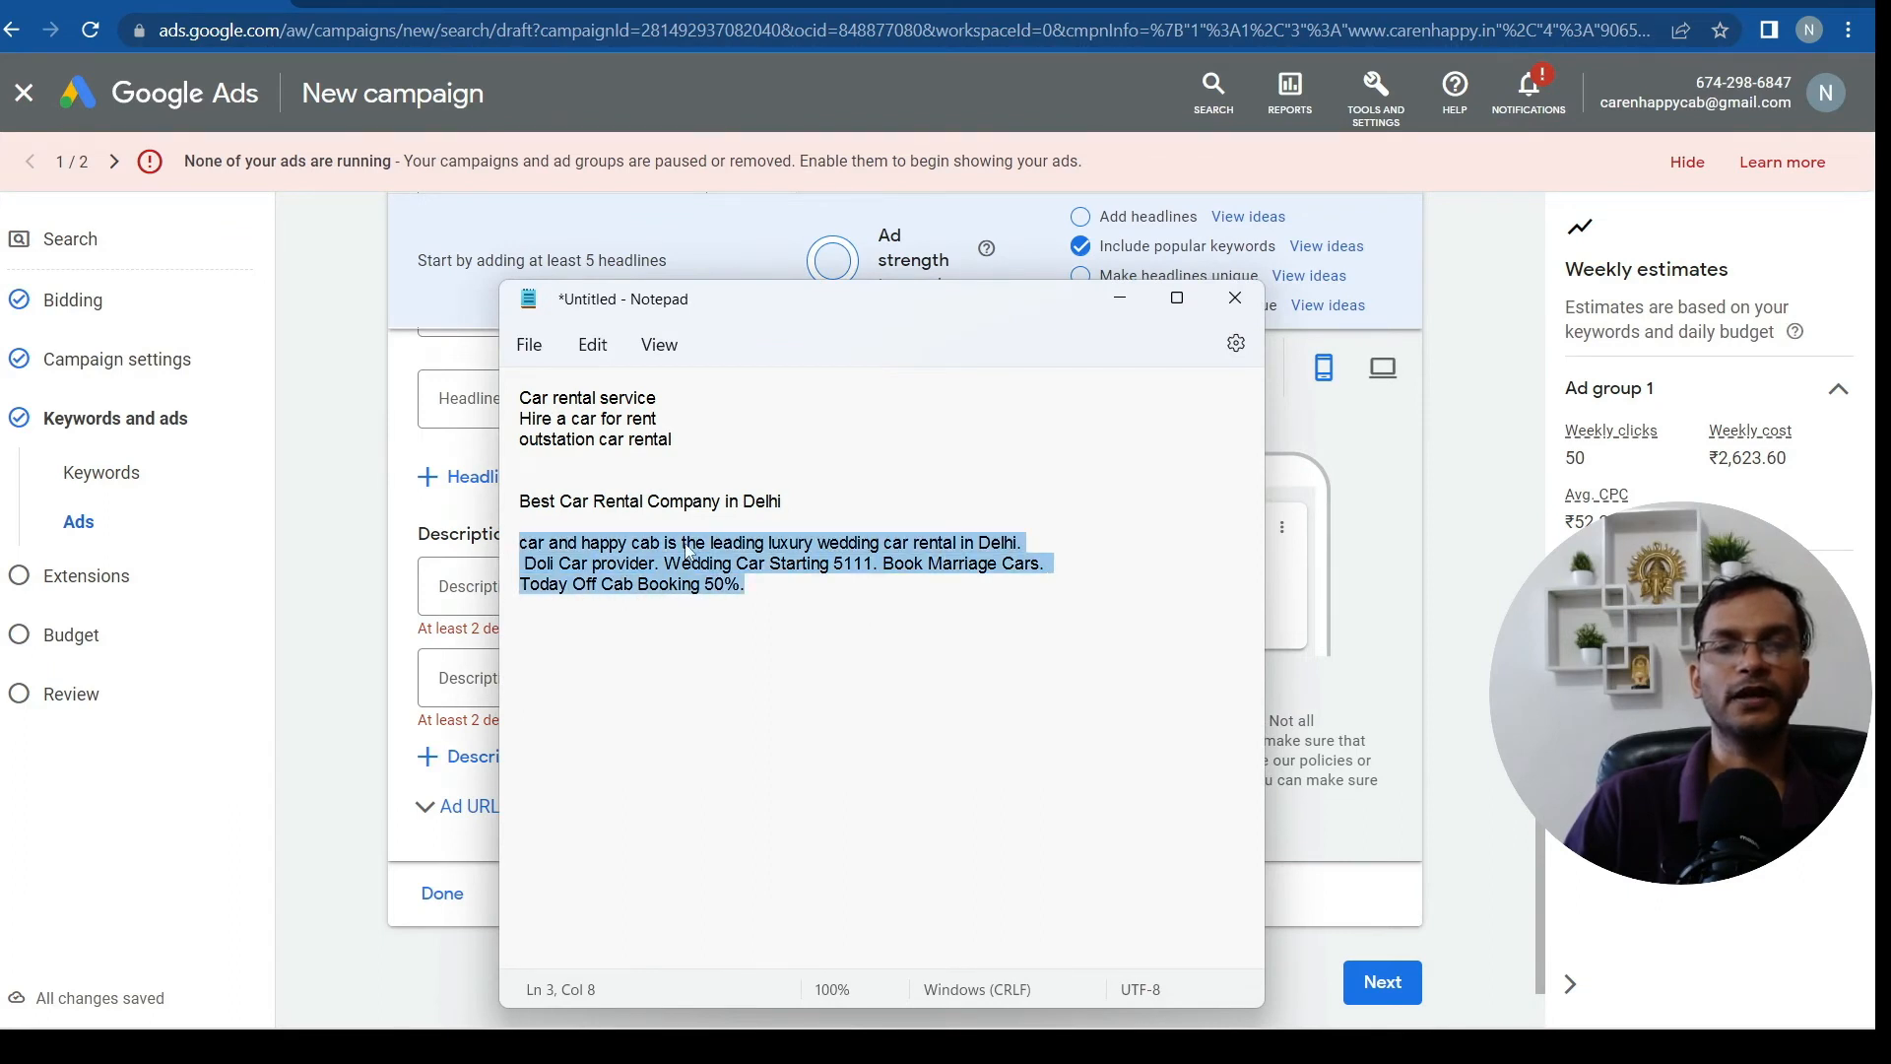
{"action": "right_click", "coordinate": [688, 545]}
{"action": "left_click", "coordinate": [774, 180]}
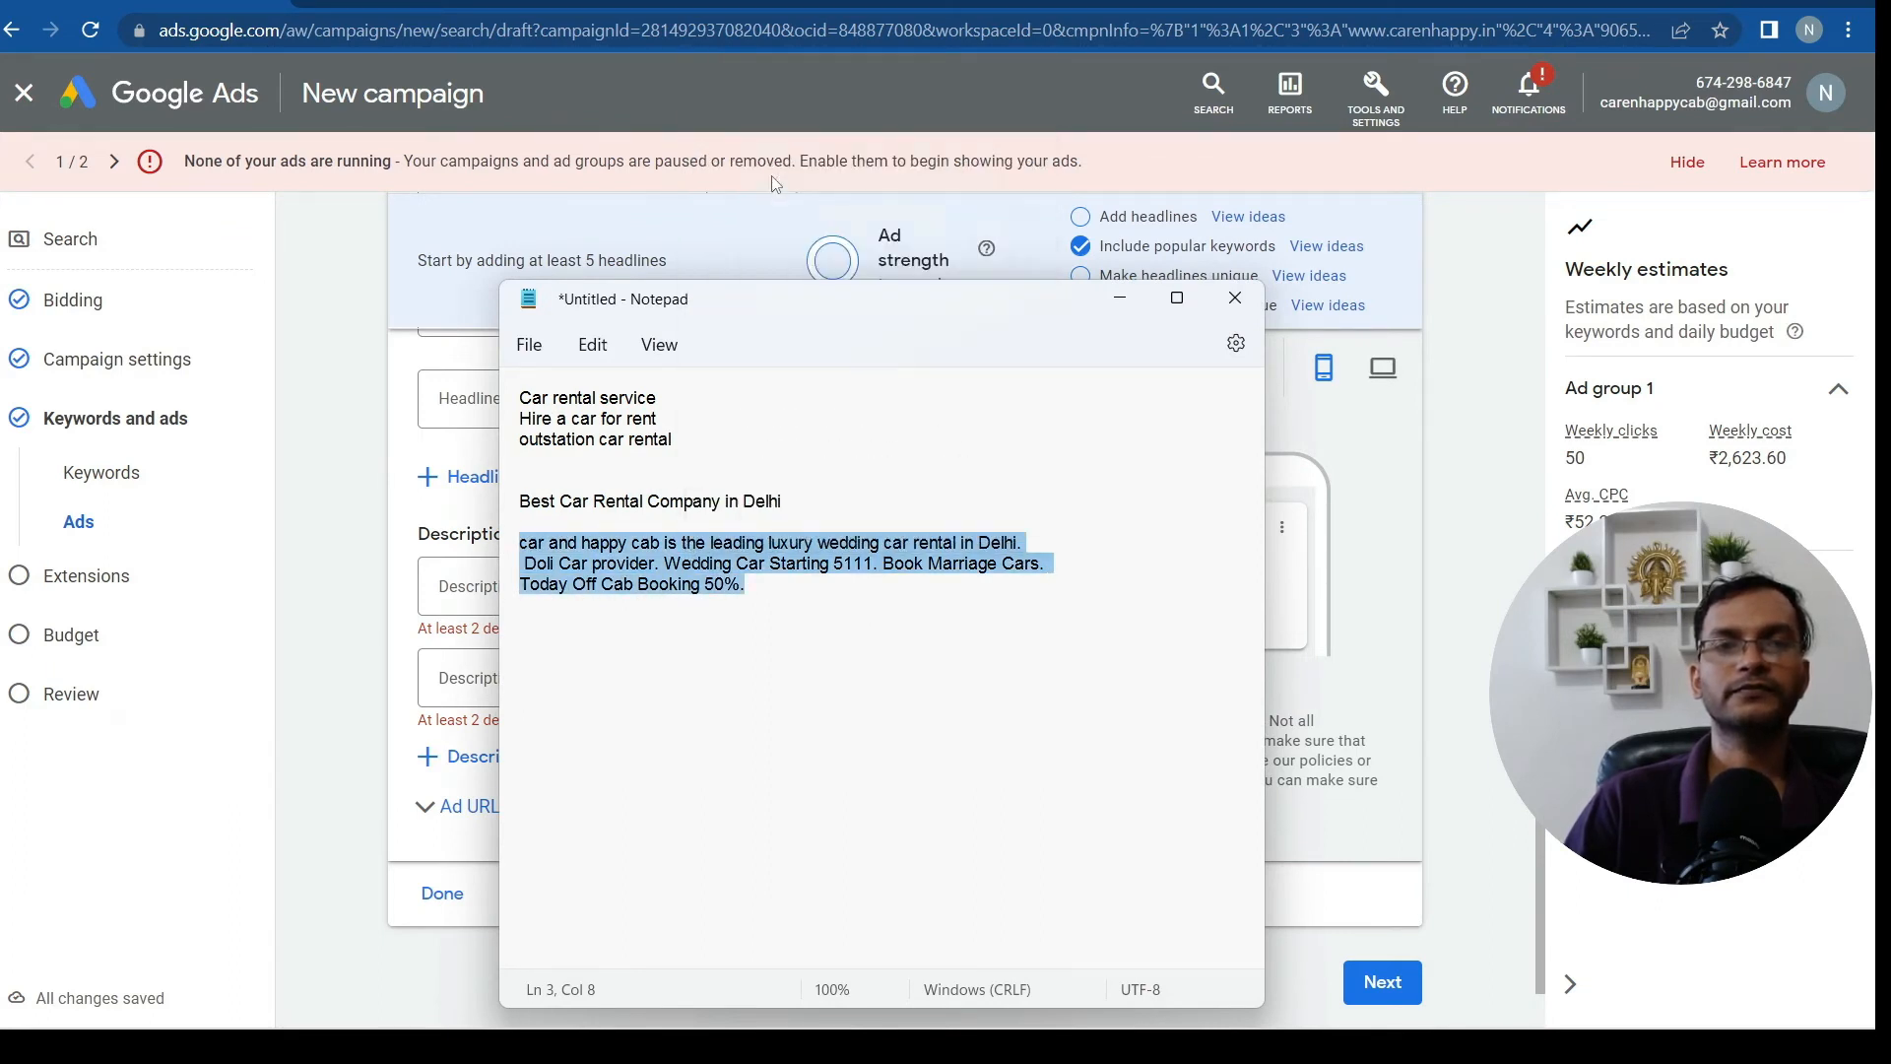
{"action": "left_click", "coordinate": [369, 611]}
{"action": "left_click", "coordinate": [467, 676]}
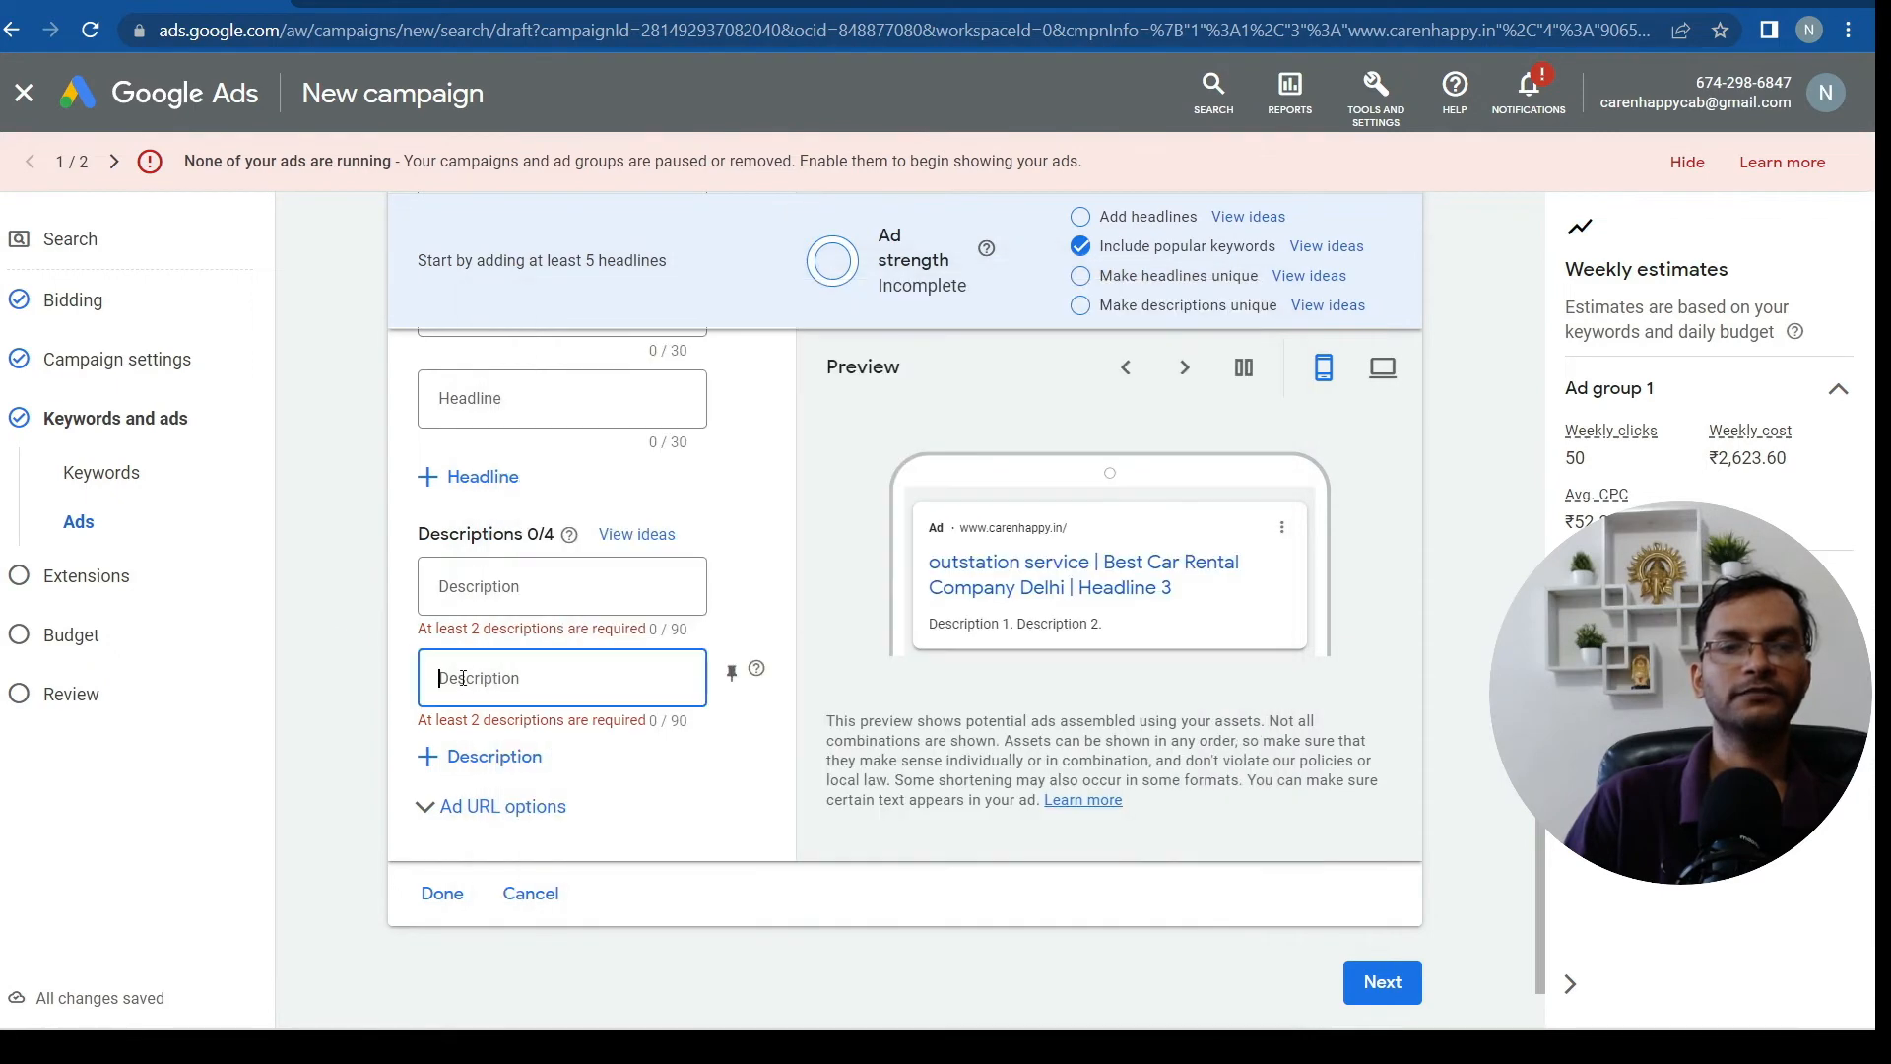
Paste the copied wedding car rental text into Description 1
{"action": "left_click", "coordinate": [485, 581]}
{"action": "right_click", "coordinate": [482, 587]}
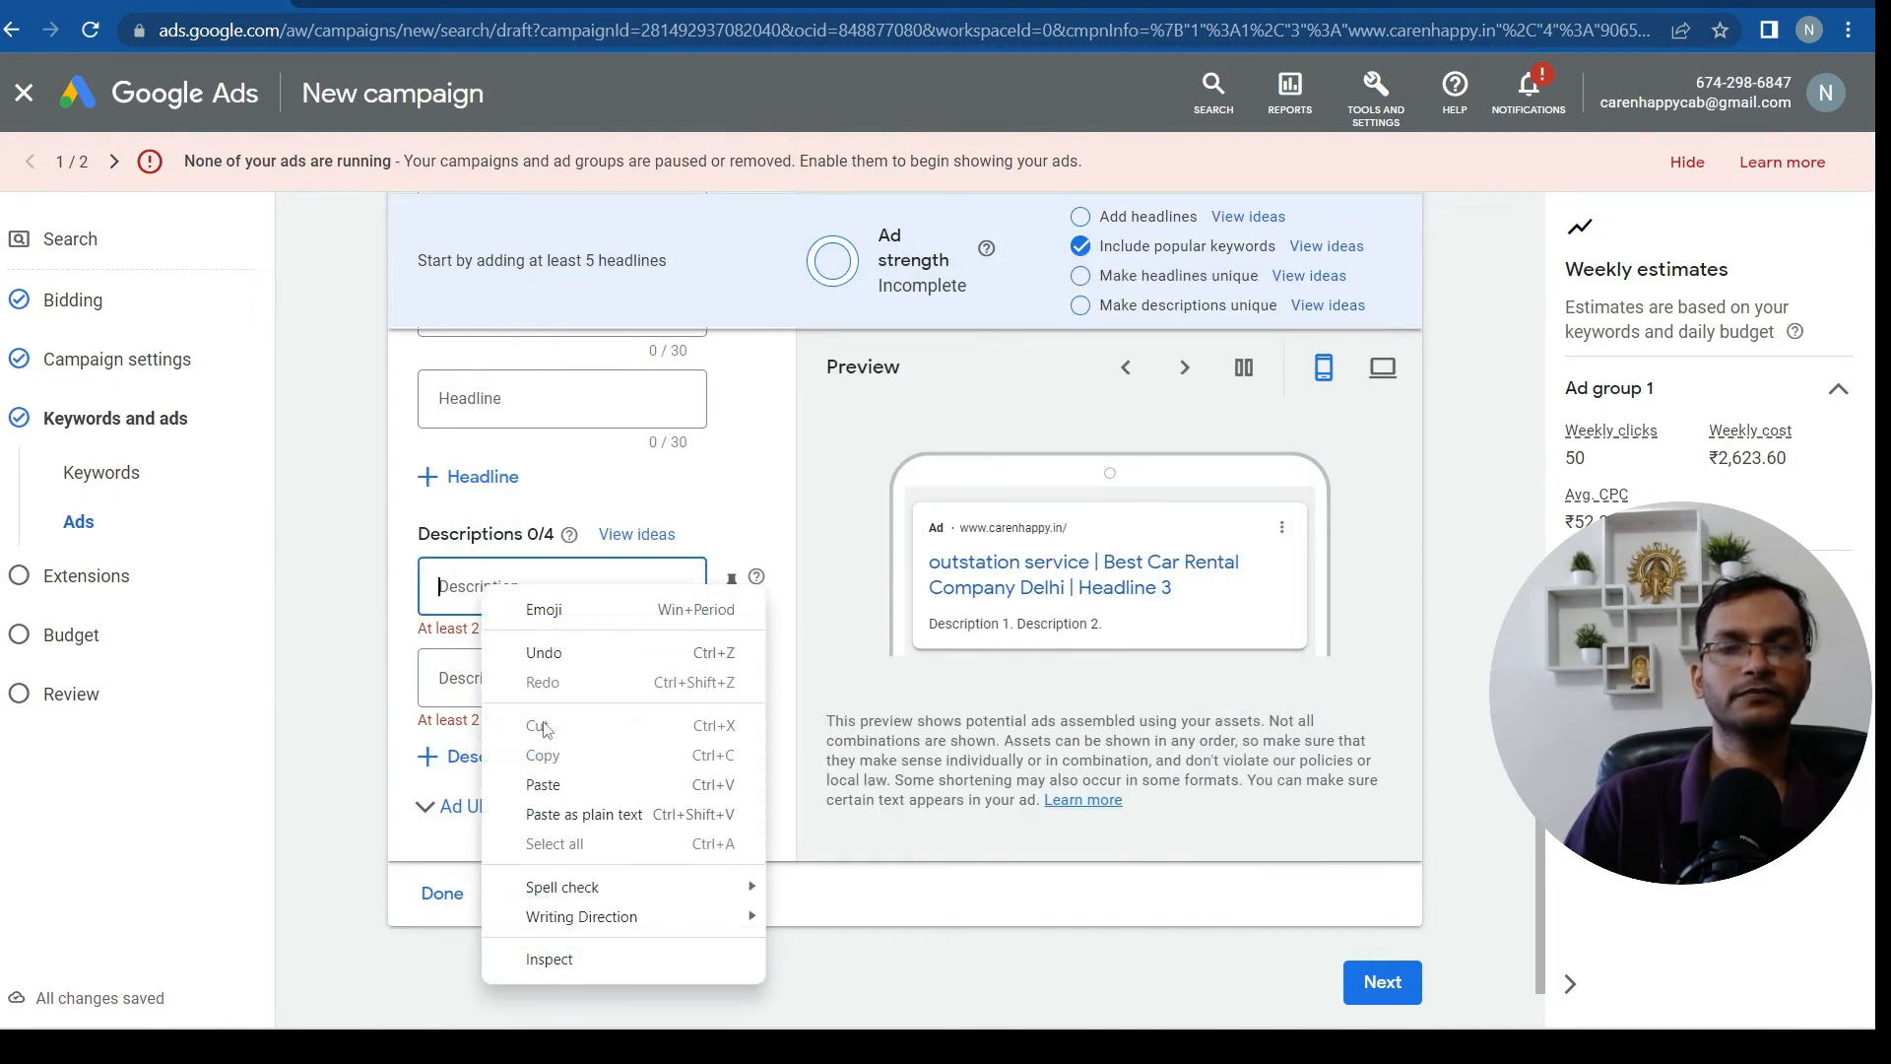
{"action": "left_click", "coordinate": [544, 785]}
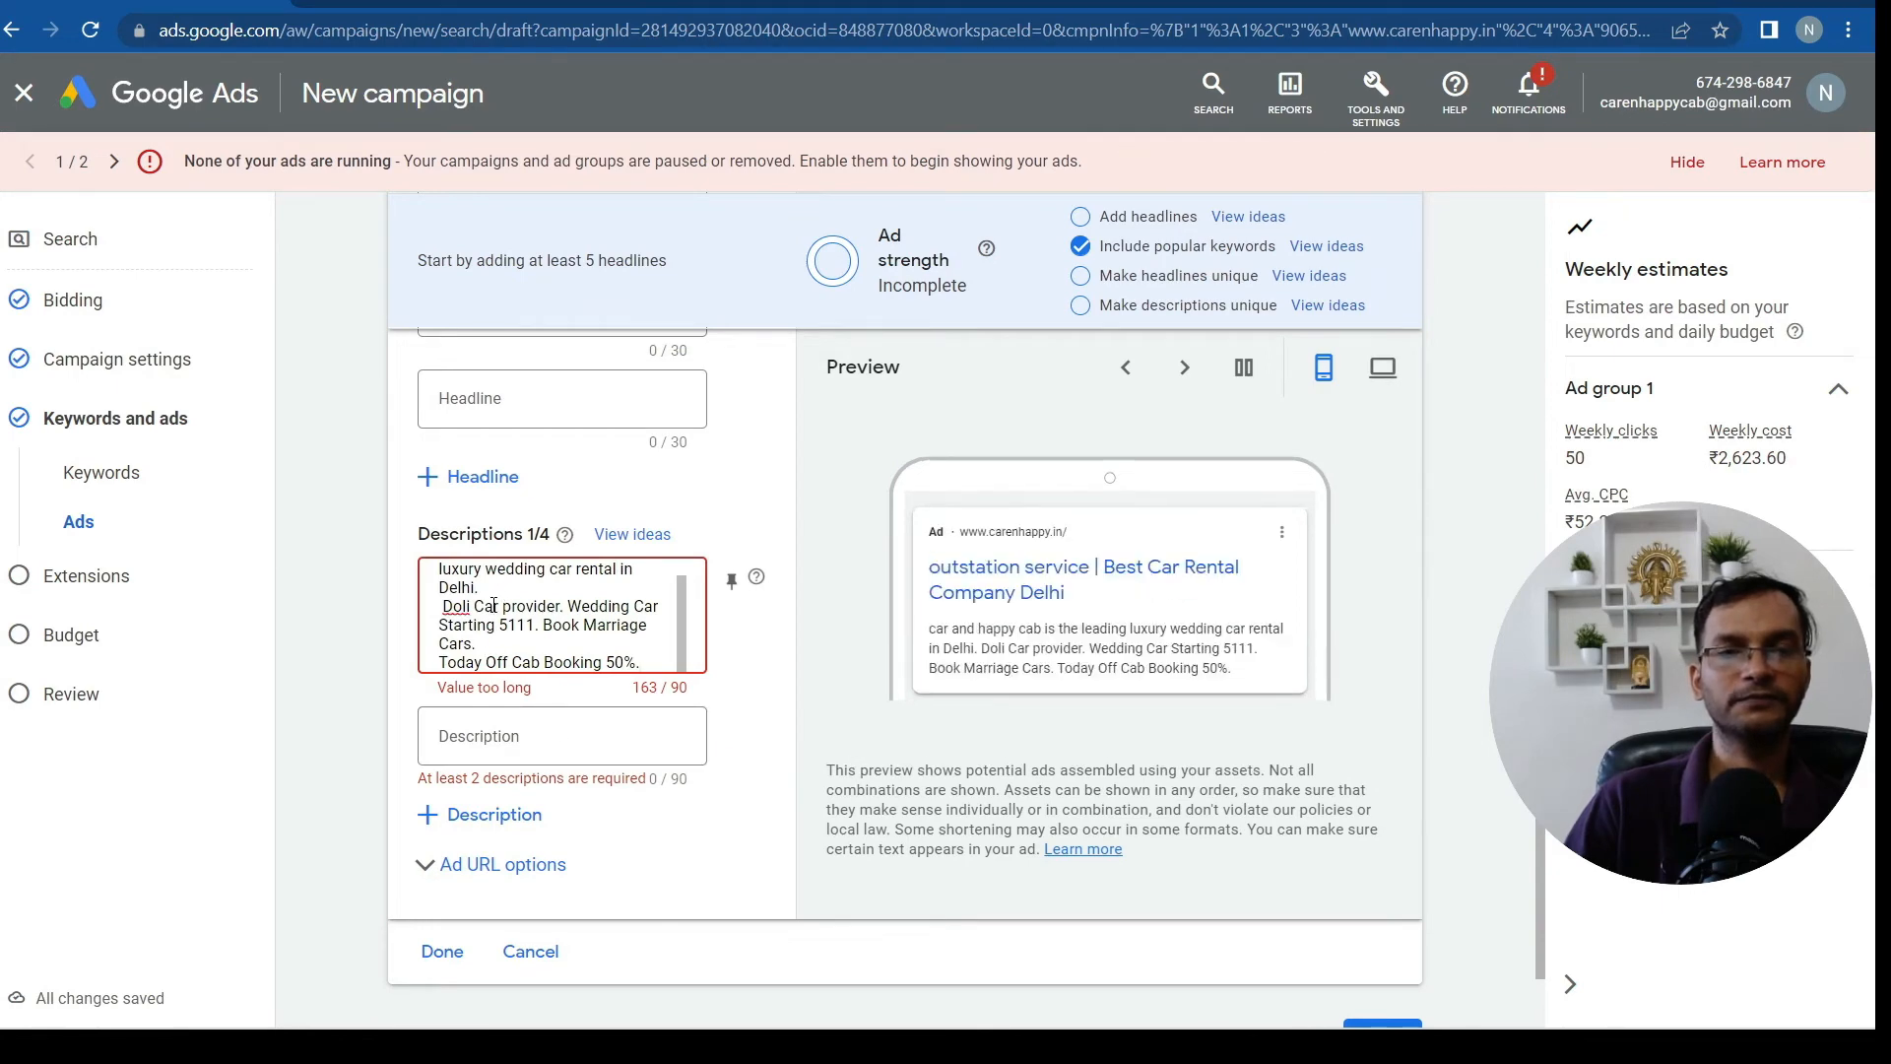
Cut the text after 'Doli' so Description 1 fits at 74/90, and paste it into Description 2
{"action": "left_click_drag", "start_coordinate": [471, 605], "coordinate": [642, 664]}
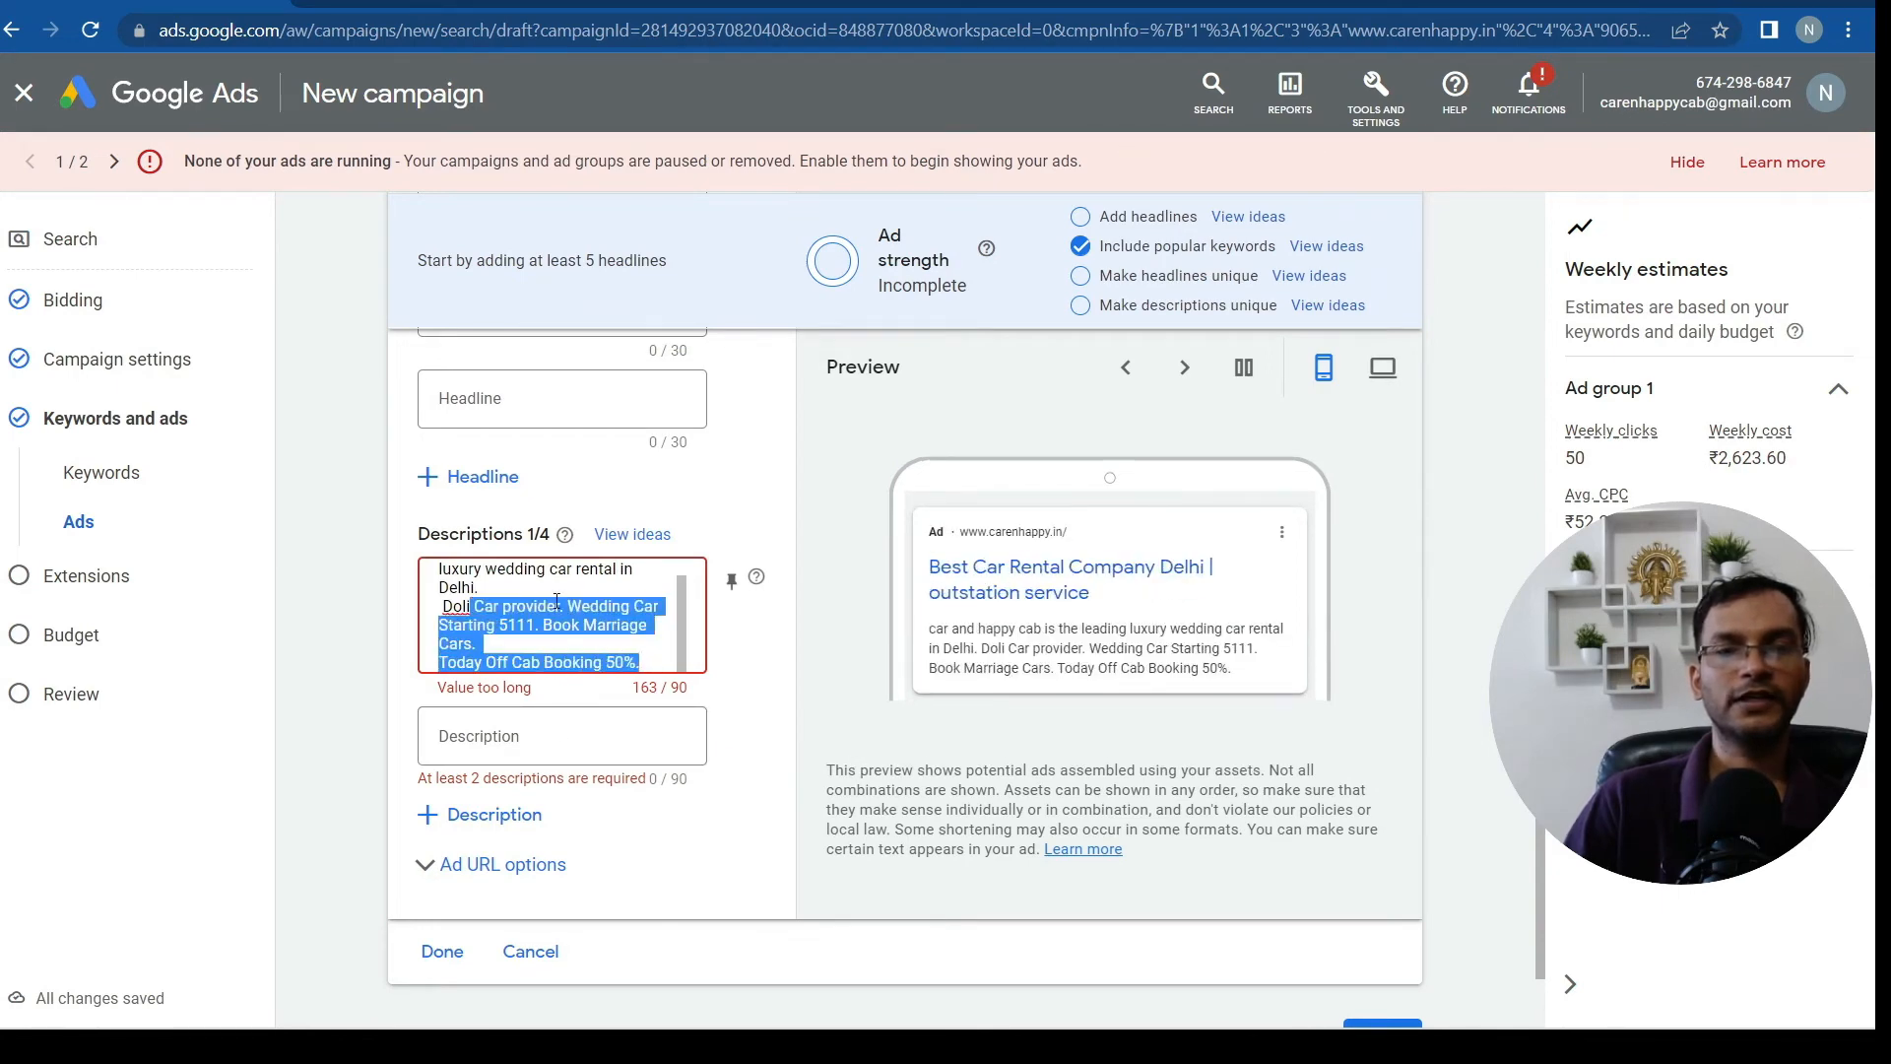
{"action": "right_click", "coordinate": [541, 620]}
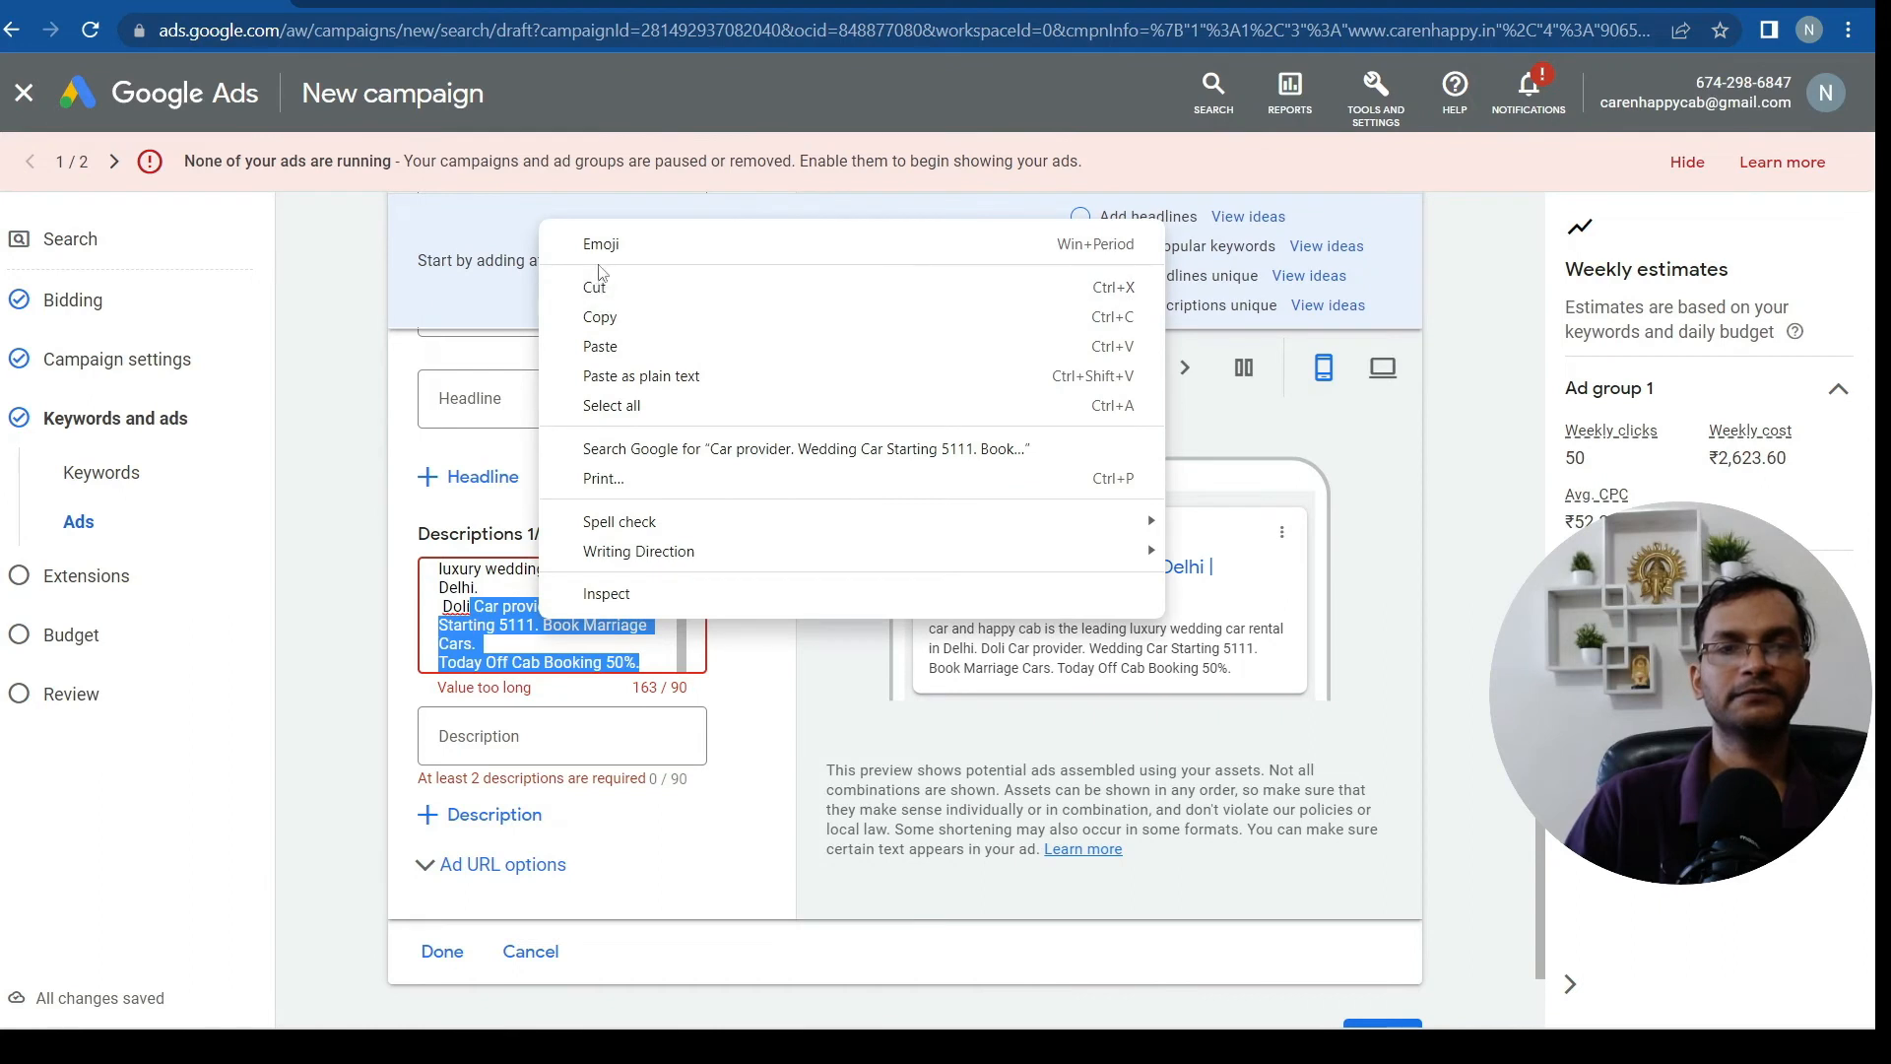
{"action": "left_click", "coordinate": [618, 297]}
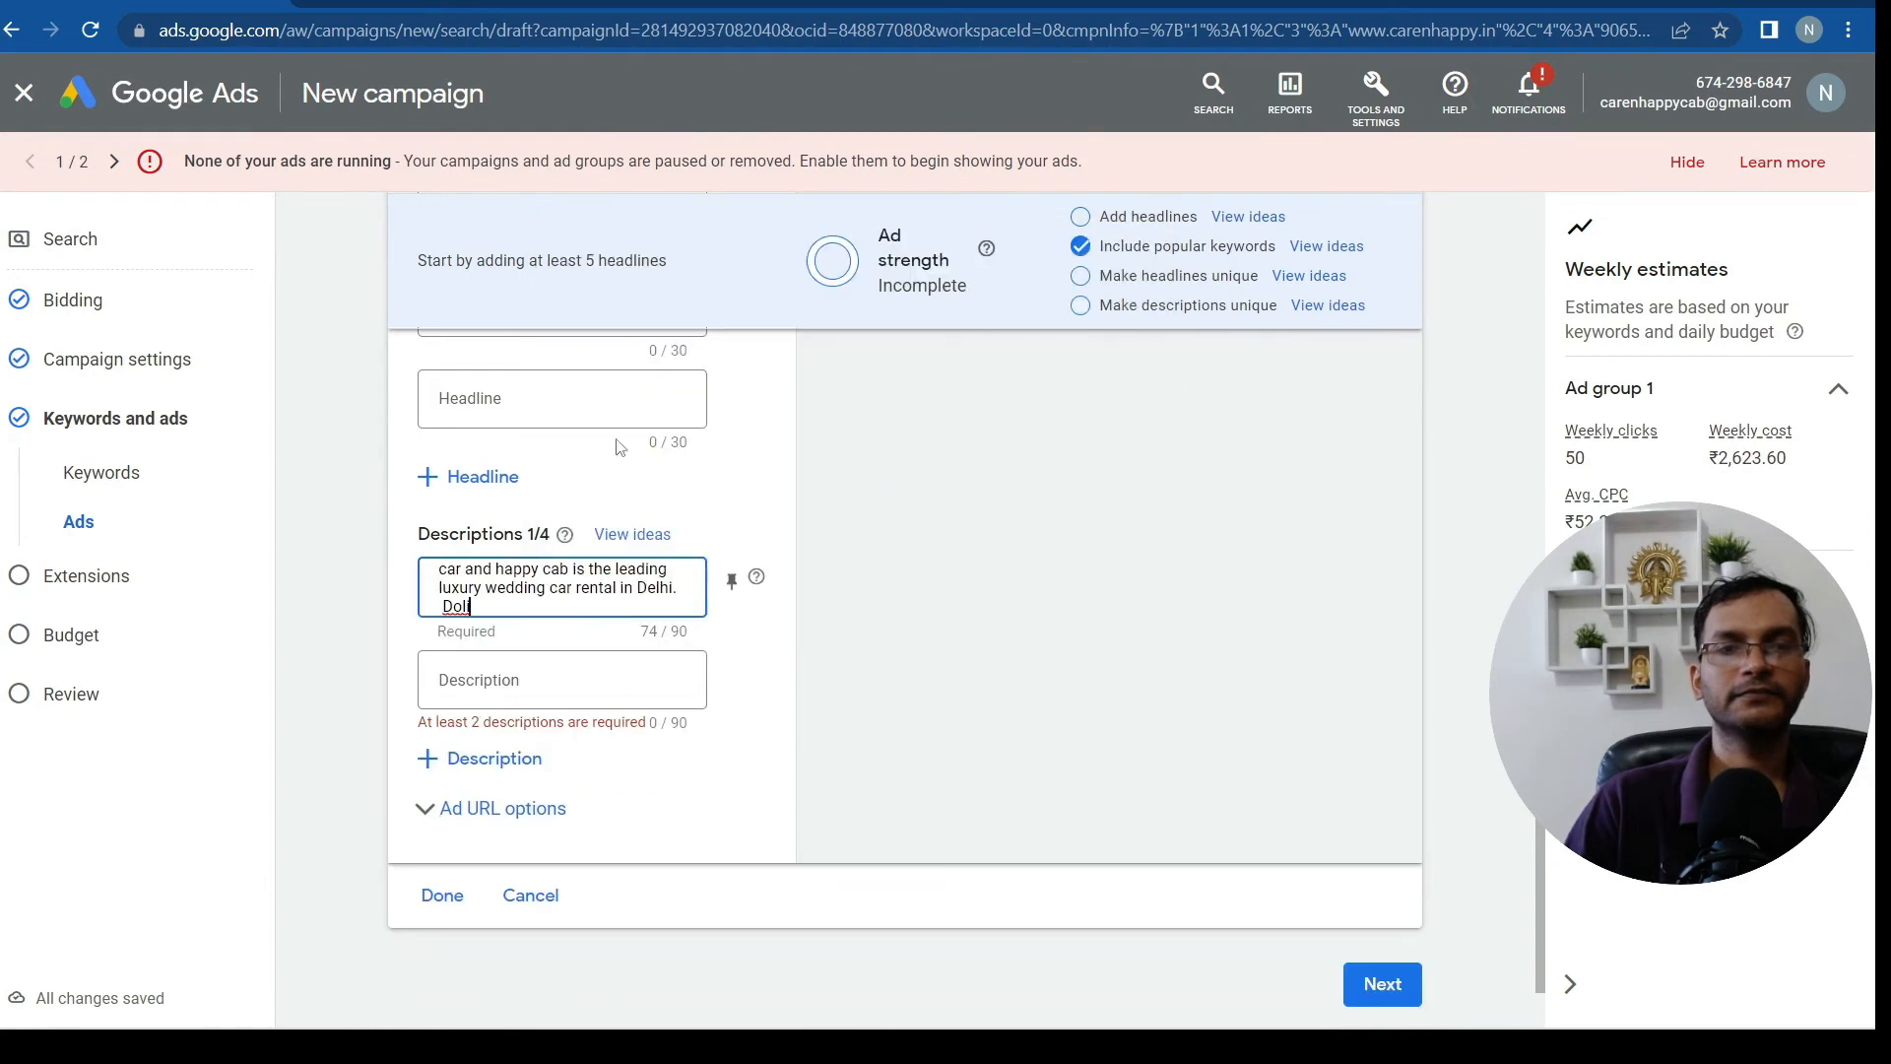
{"action": "left_click", "coordinate": [480, 683]}
{"action": "right_click", "coordinate": [481, 680]}
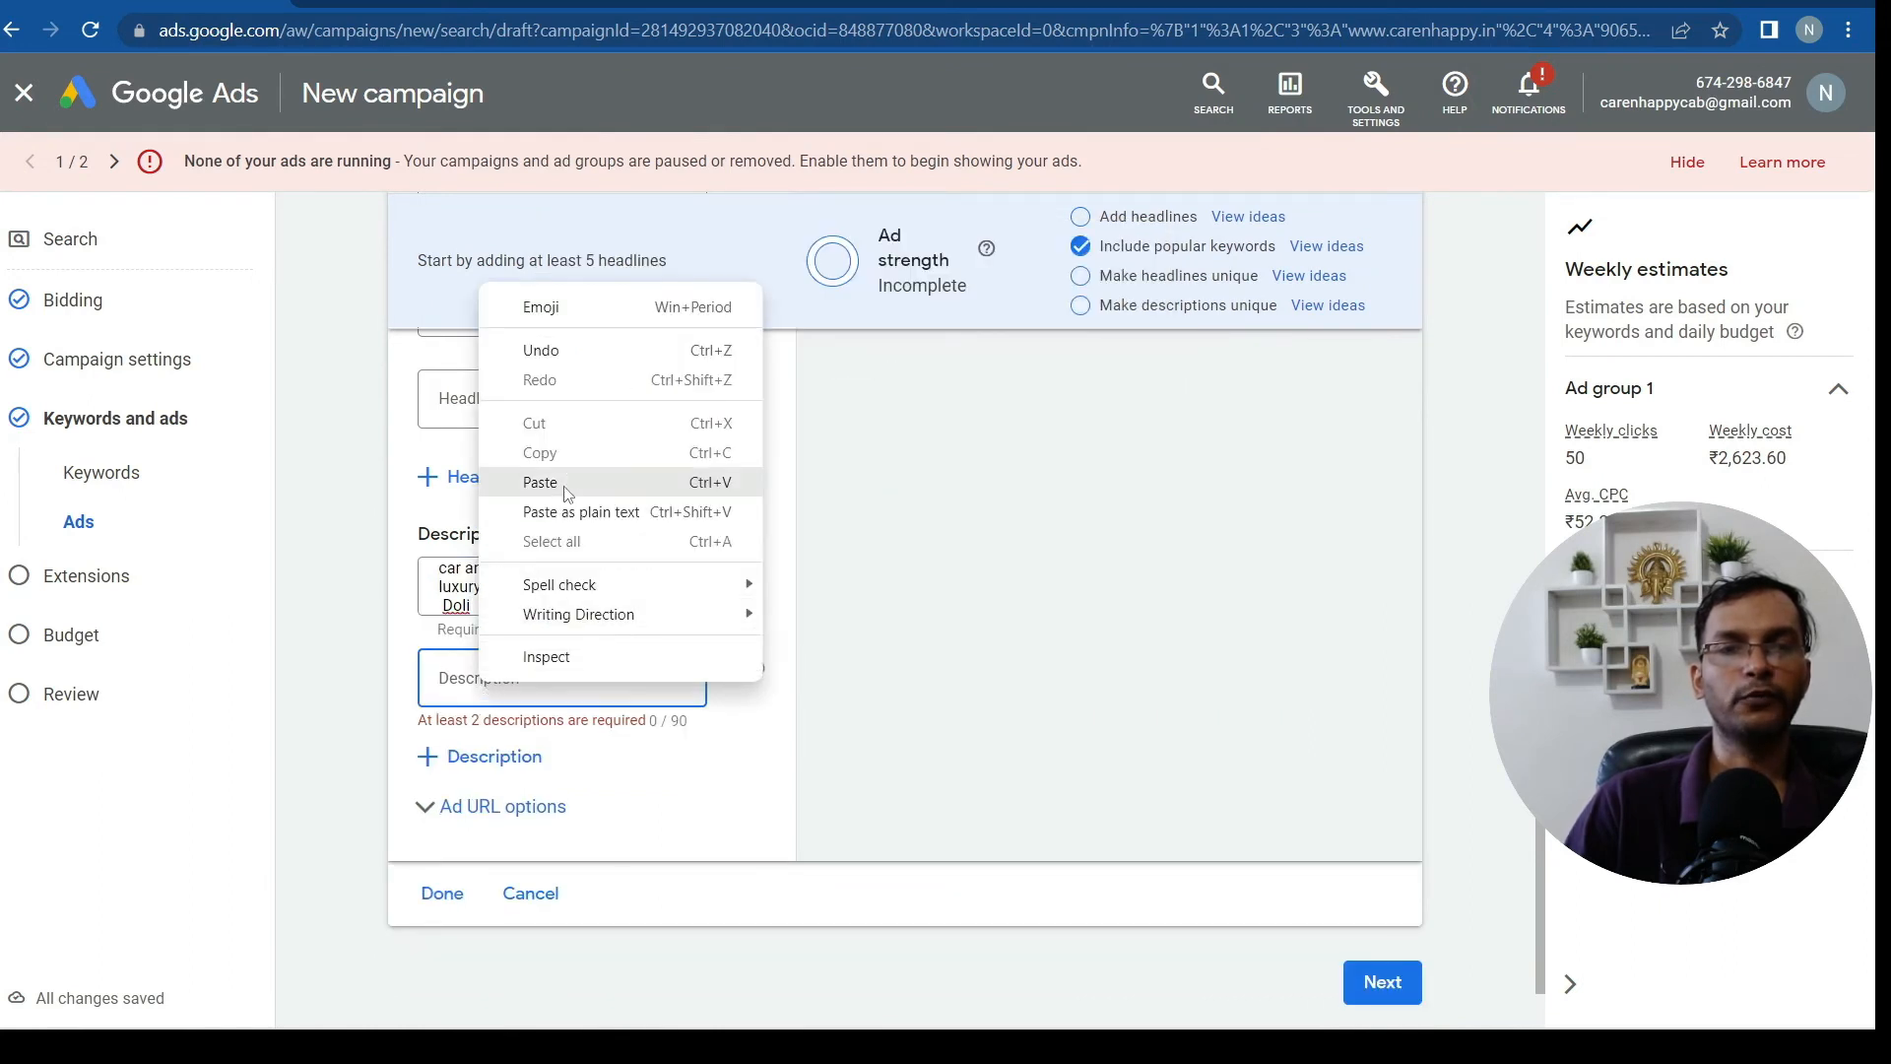
{"action": "left_click", "coordinate": [569, 486]}
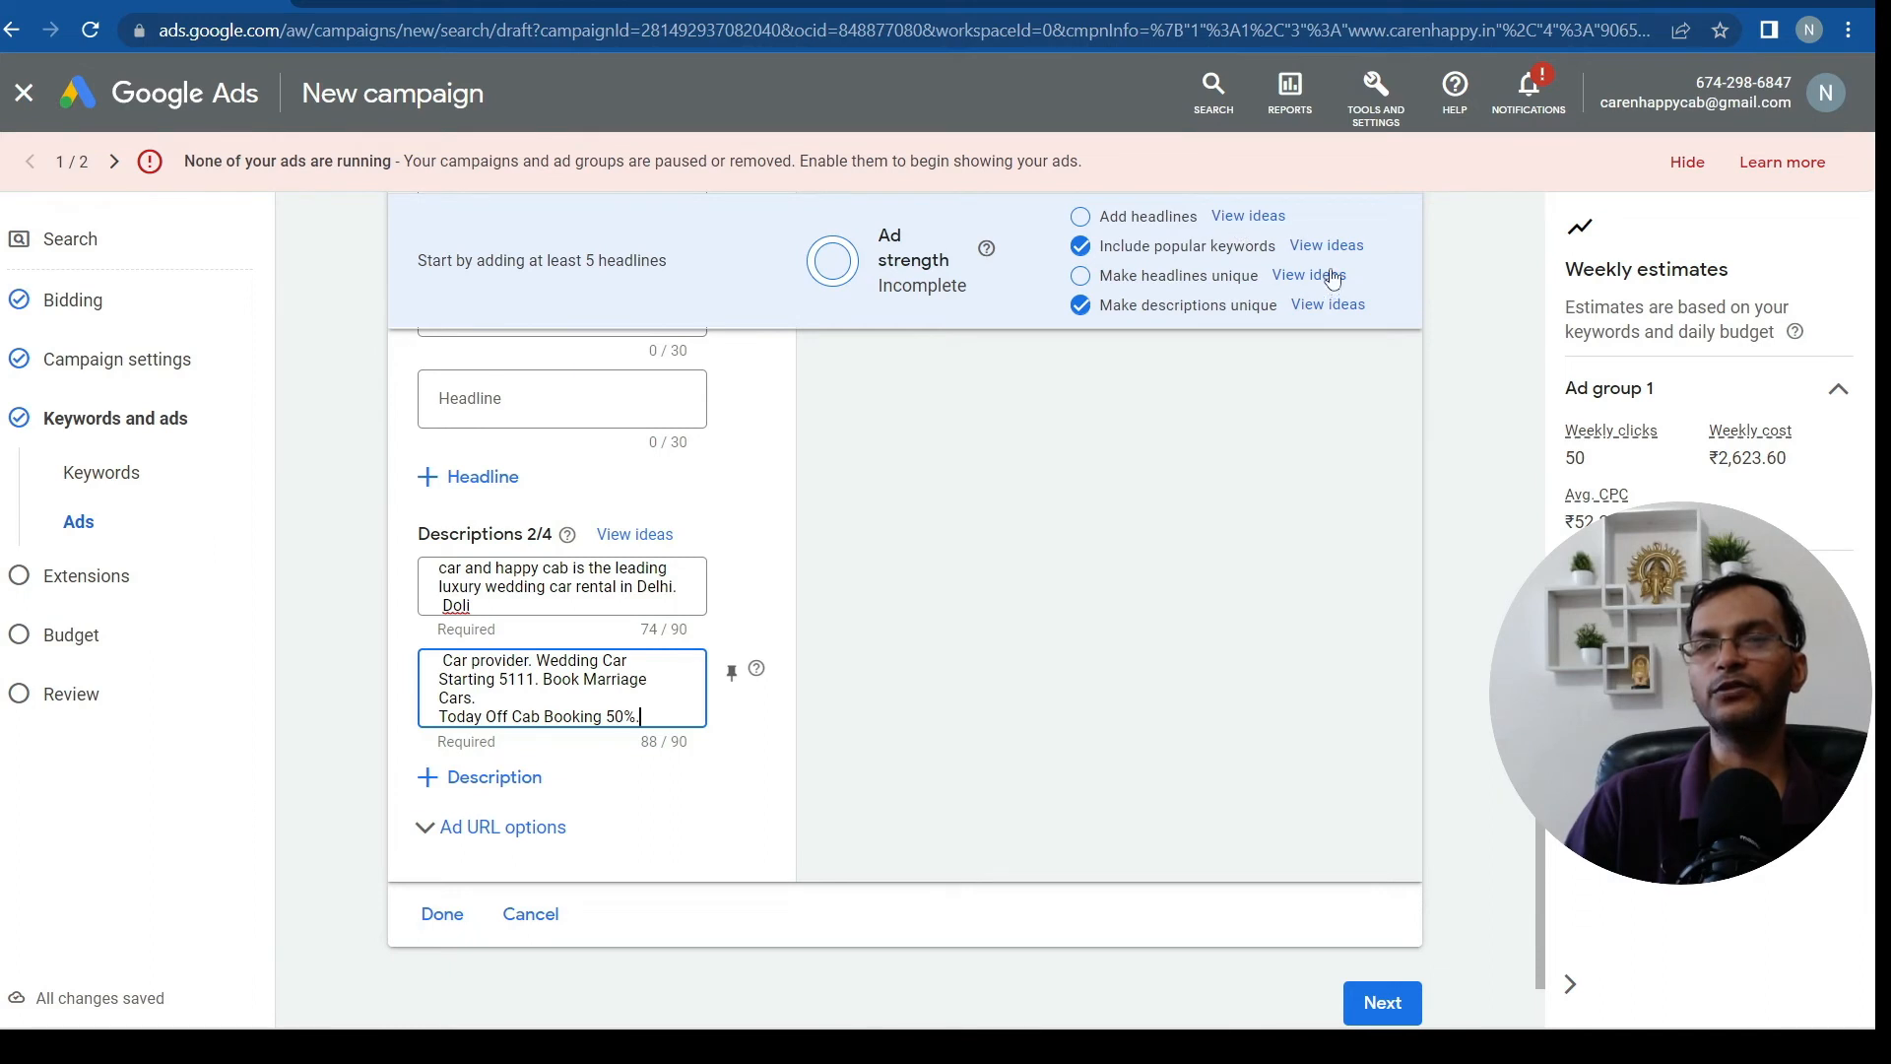
Open headline ideas, glance at competitor search ads, and scroll through the call-to-action, promotion and trust suggestions
{"action": "left_click", "coordinate": [1250, 218]}
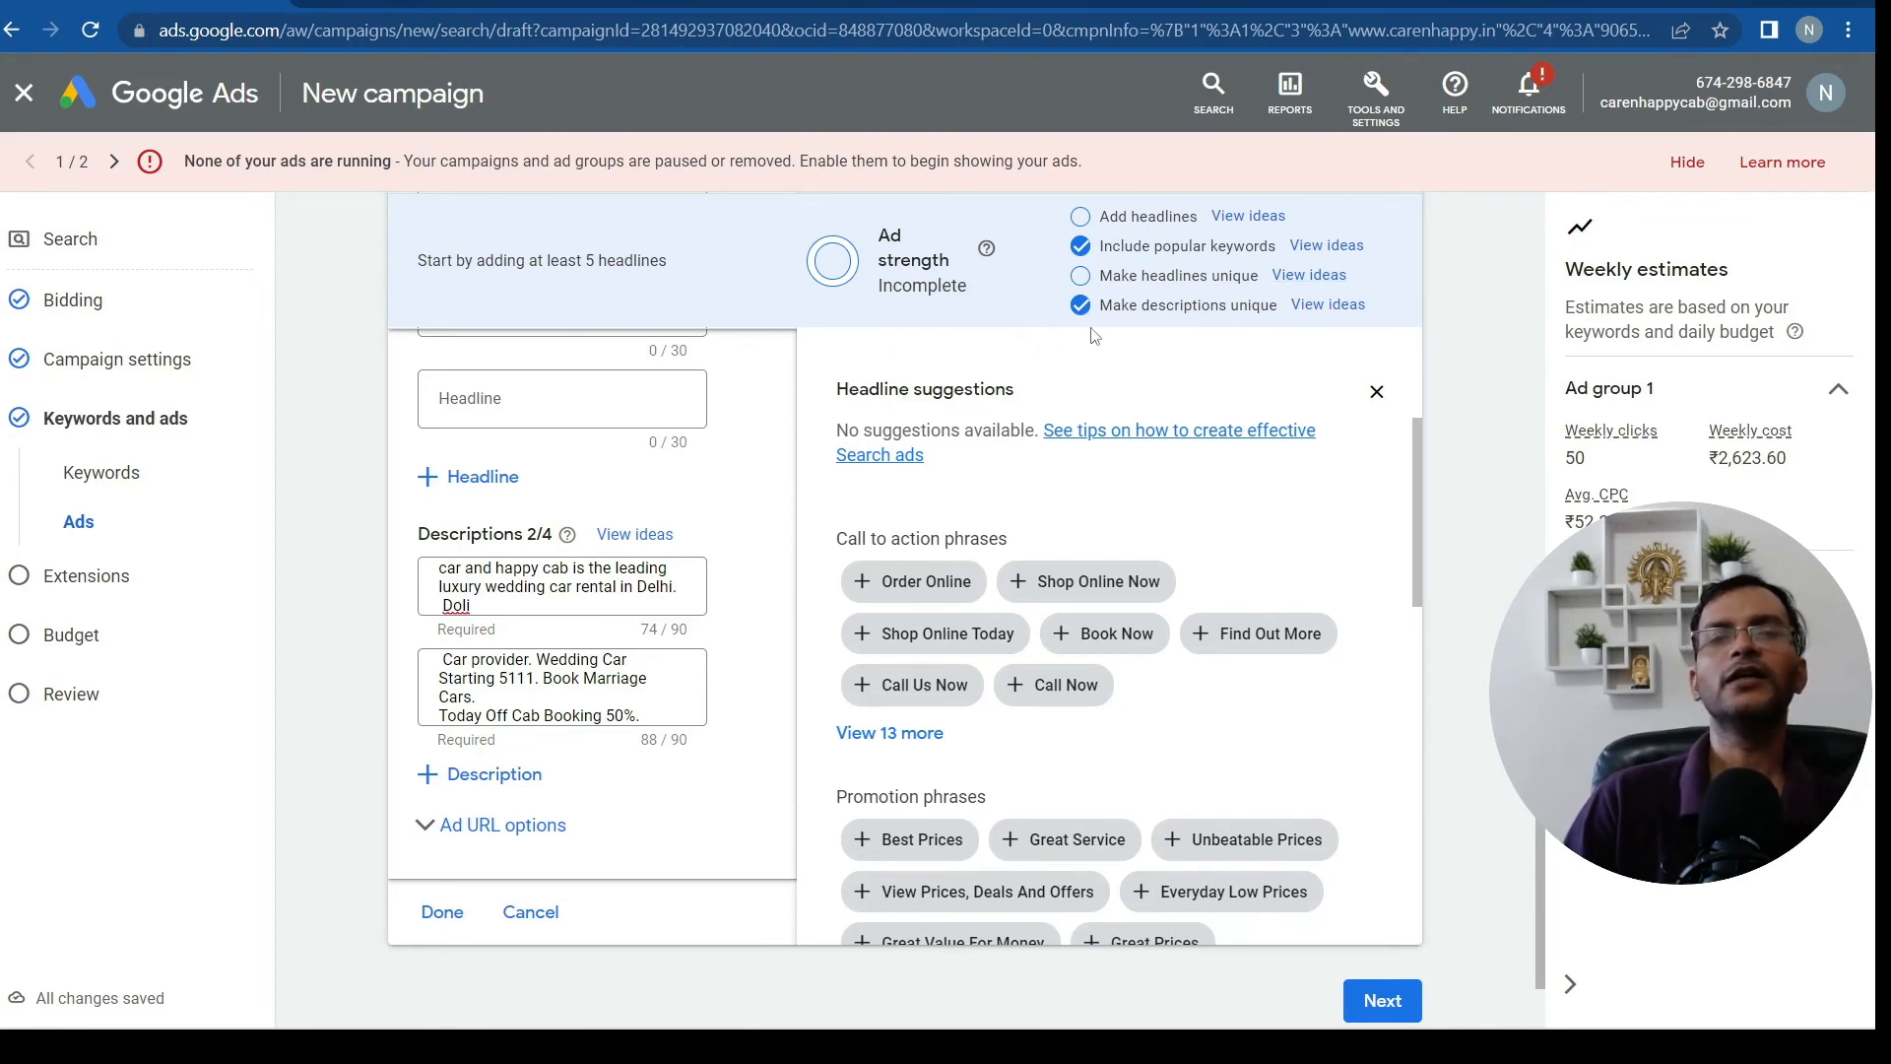
{"action": "left_click", "coordinate": [434, 10]}
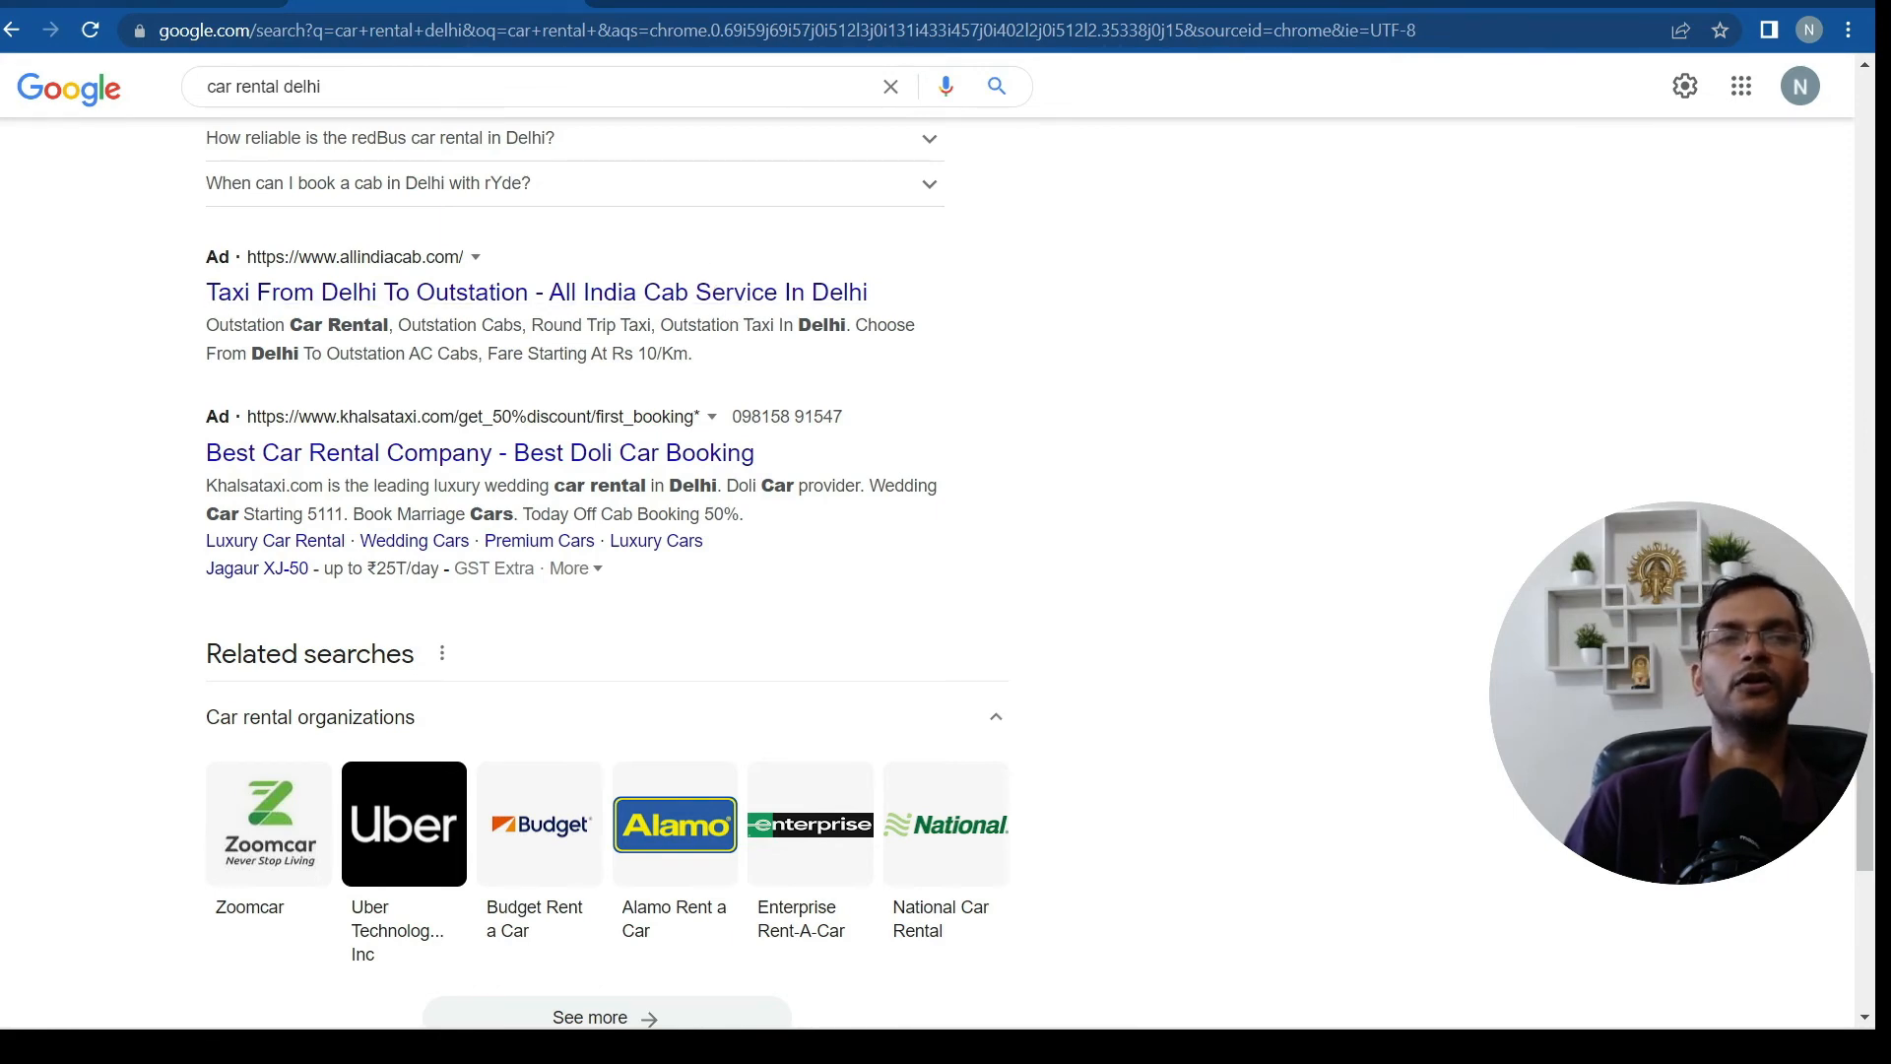
{"action": "key", "text": "ctrl+shift+Tab"}
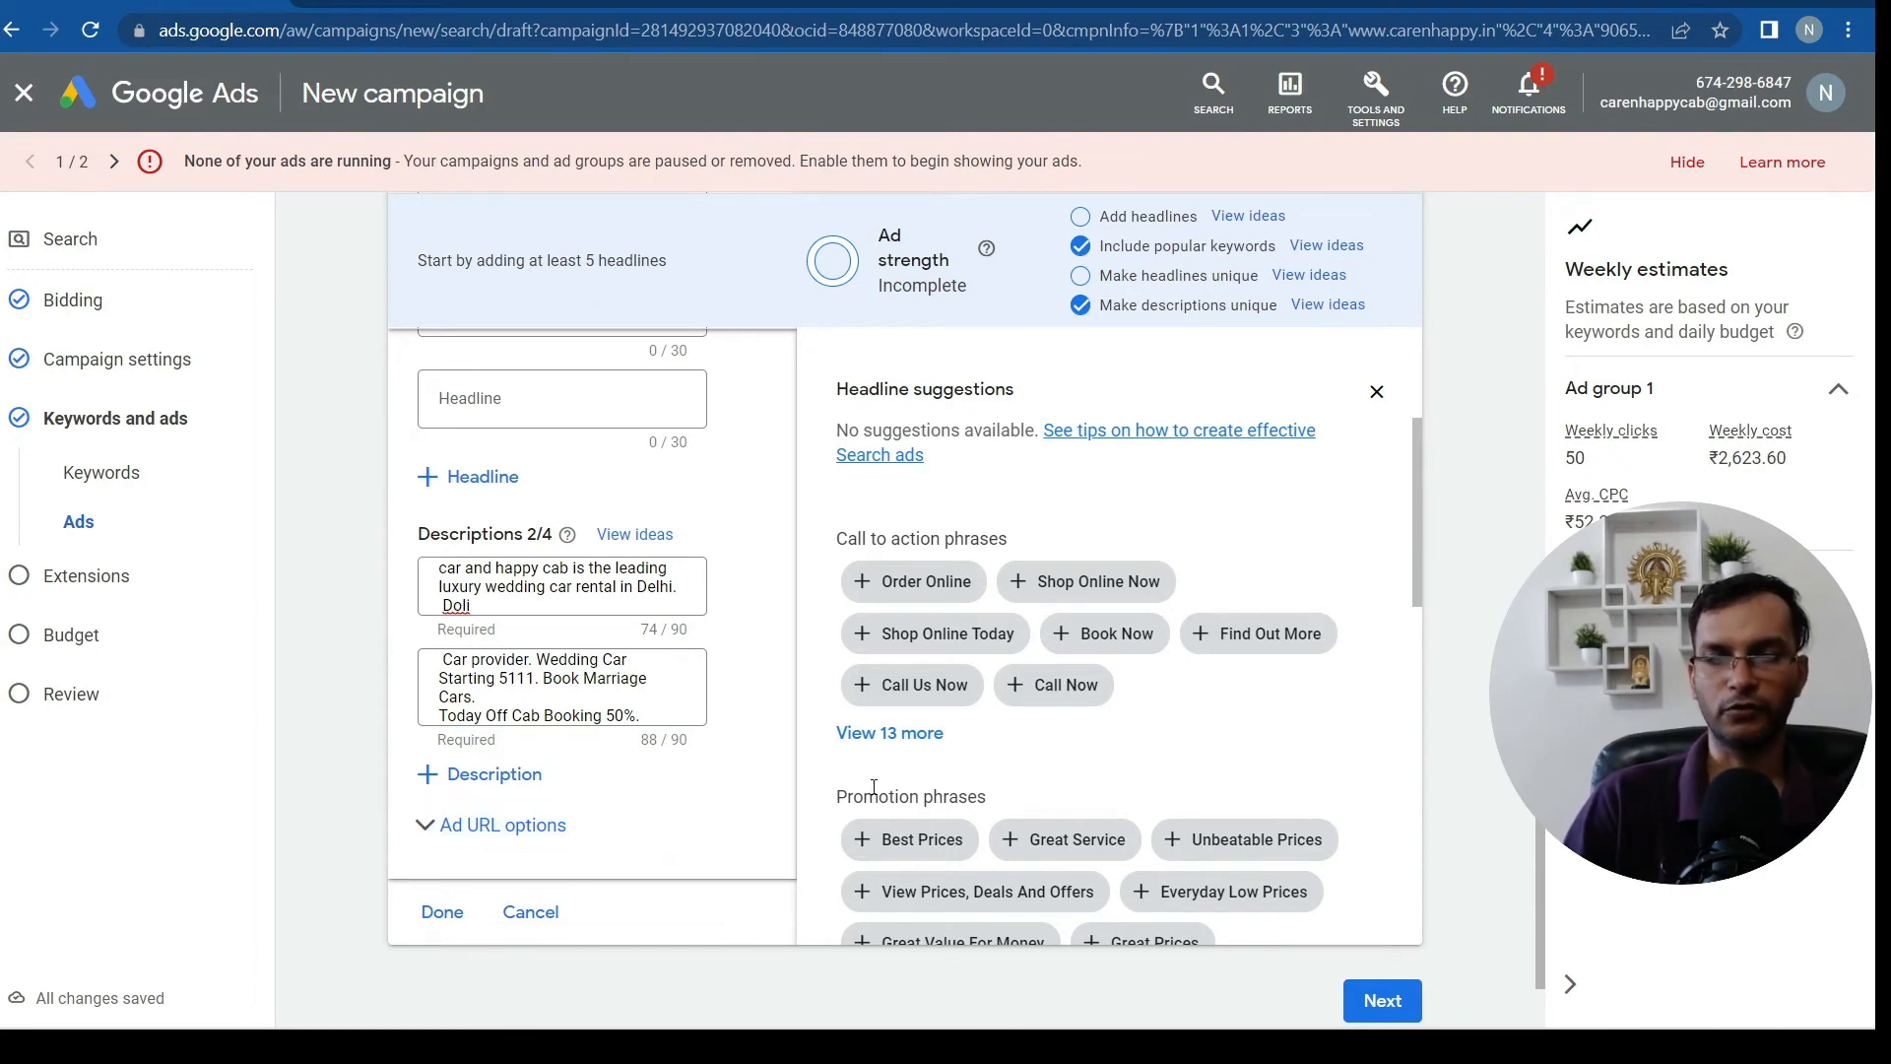
{"action": "scroll", "coordinate": [1392, 603], "scroll_direction": "down", "scroll_amount": 4}
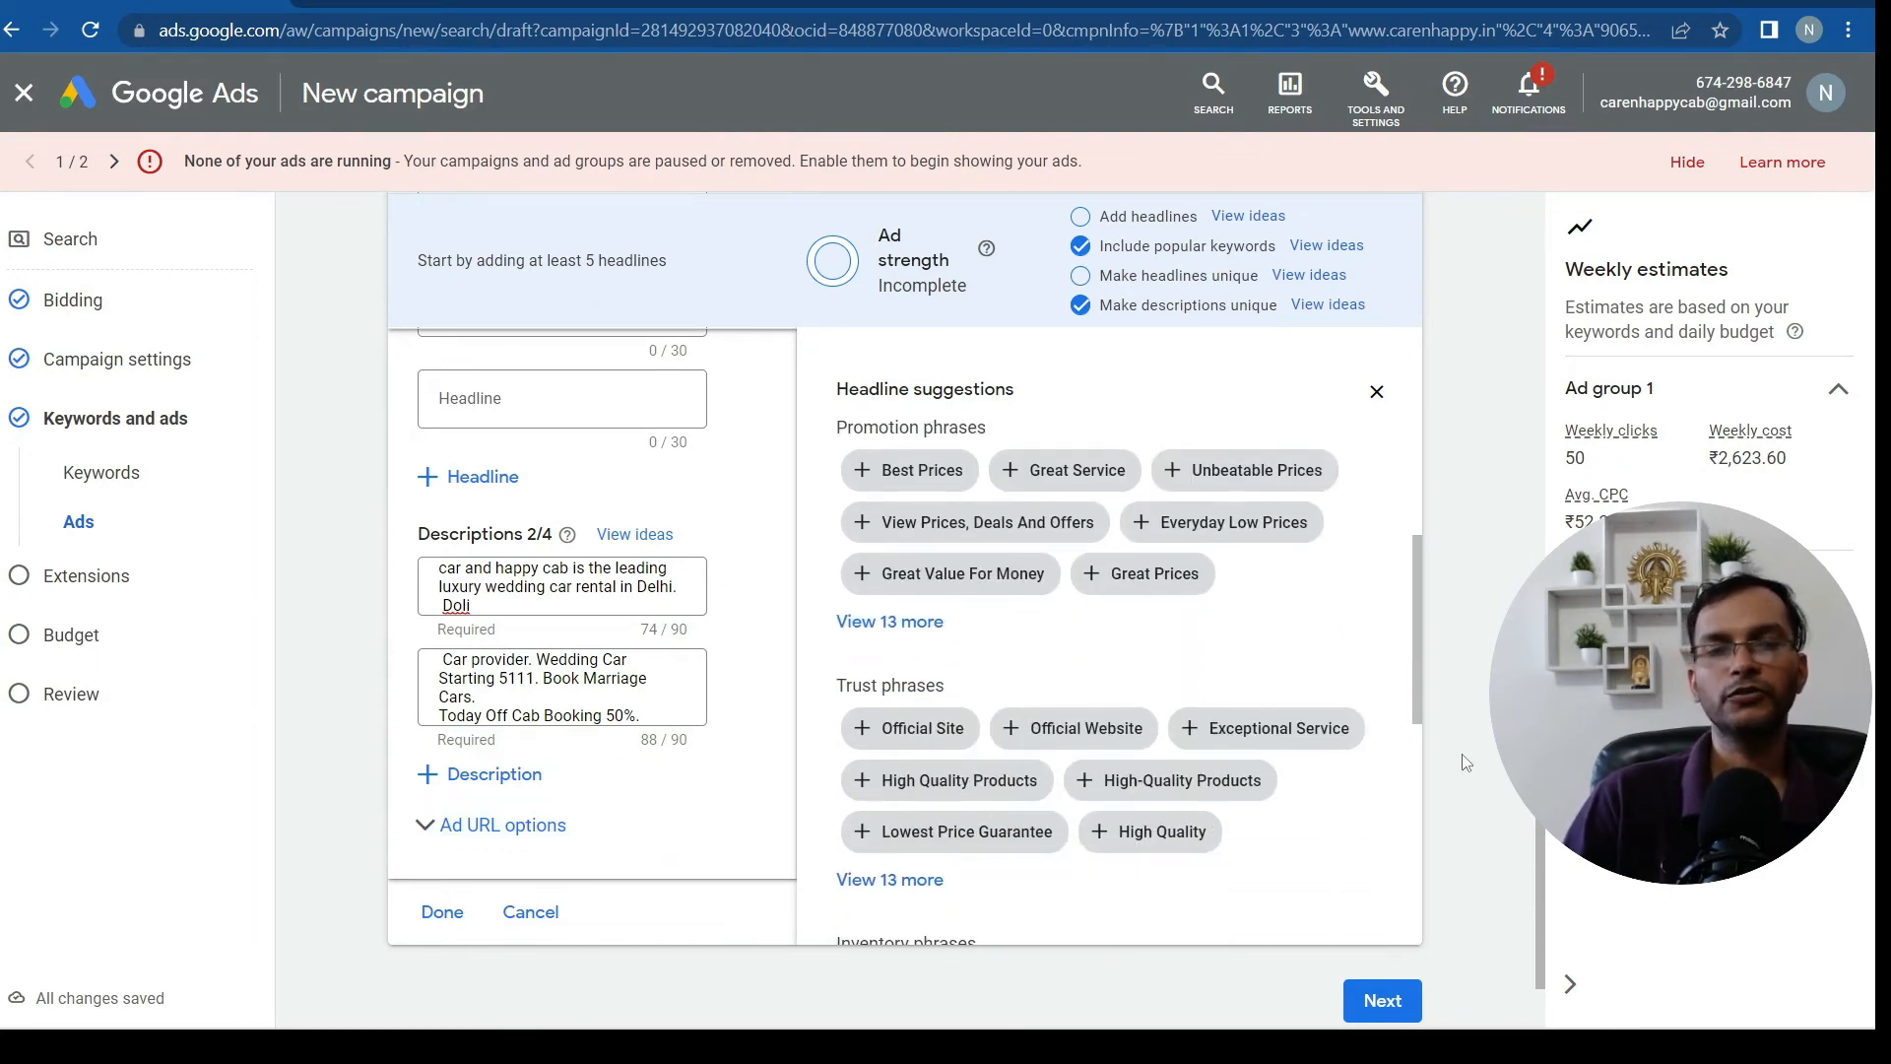
{"action": "scroll", "coordinate": [1468, 749], "scroll_direction": "down", "scroll_amount": 2}
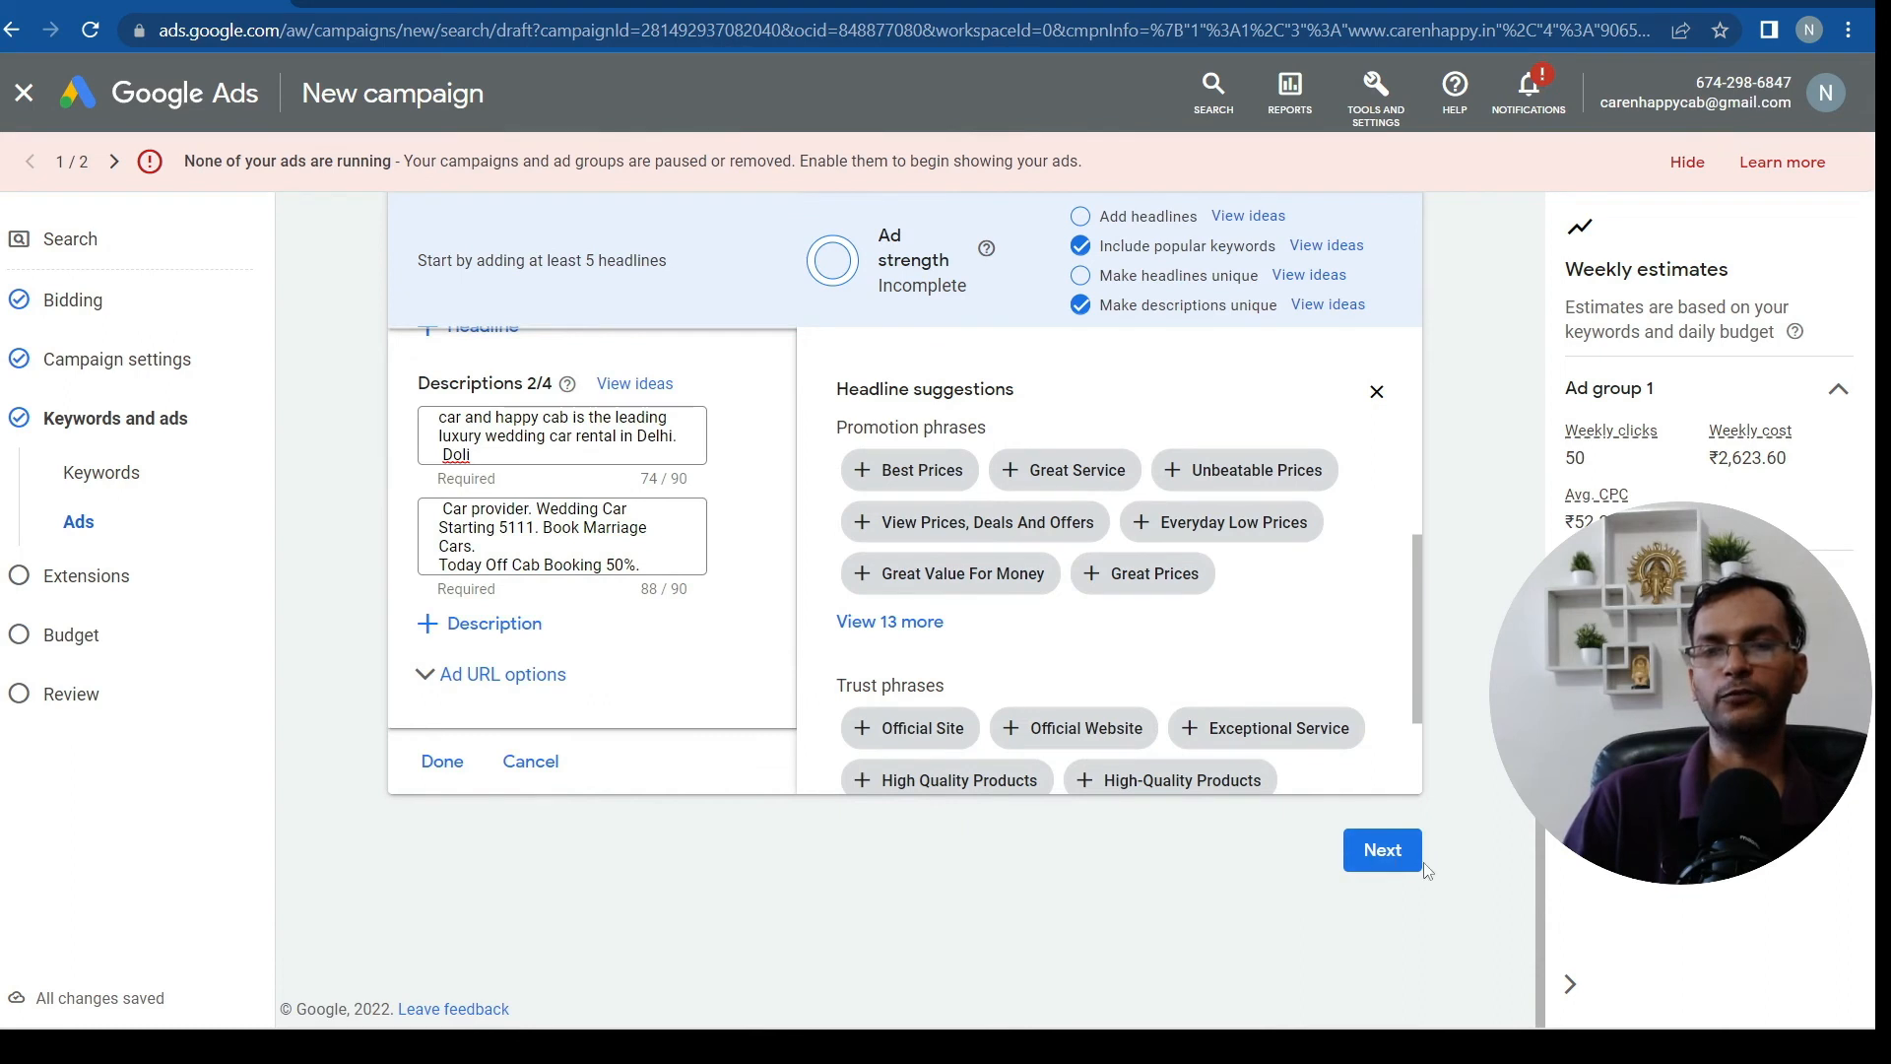
Save the ad to reach Sitelink extensions, then review competitor sitelinks in the 'car rental delhi' results
{"action": "left_click", "coordinate": [1398, 855]}
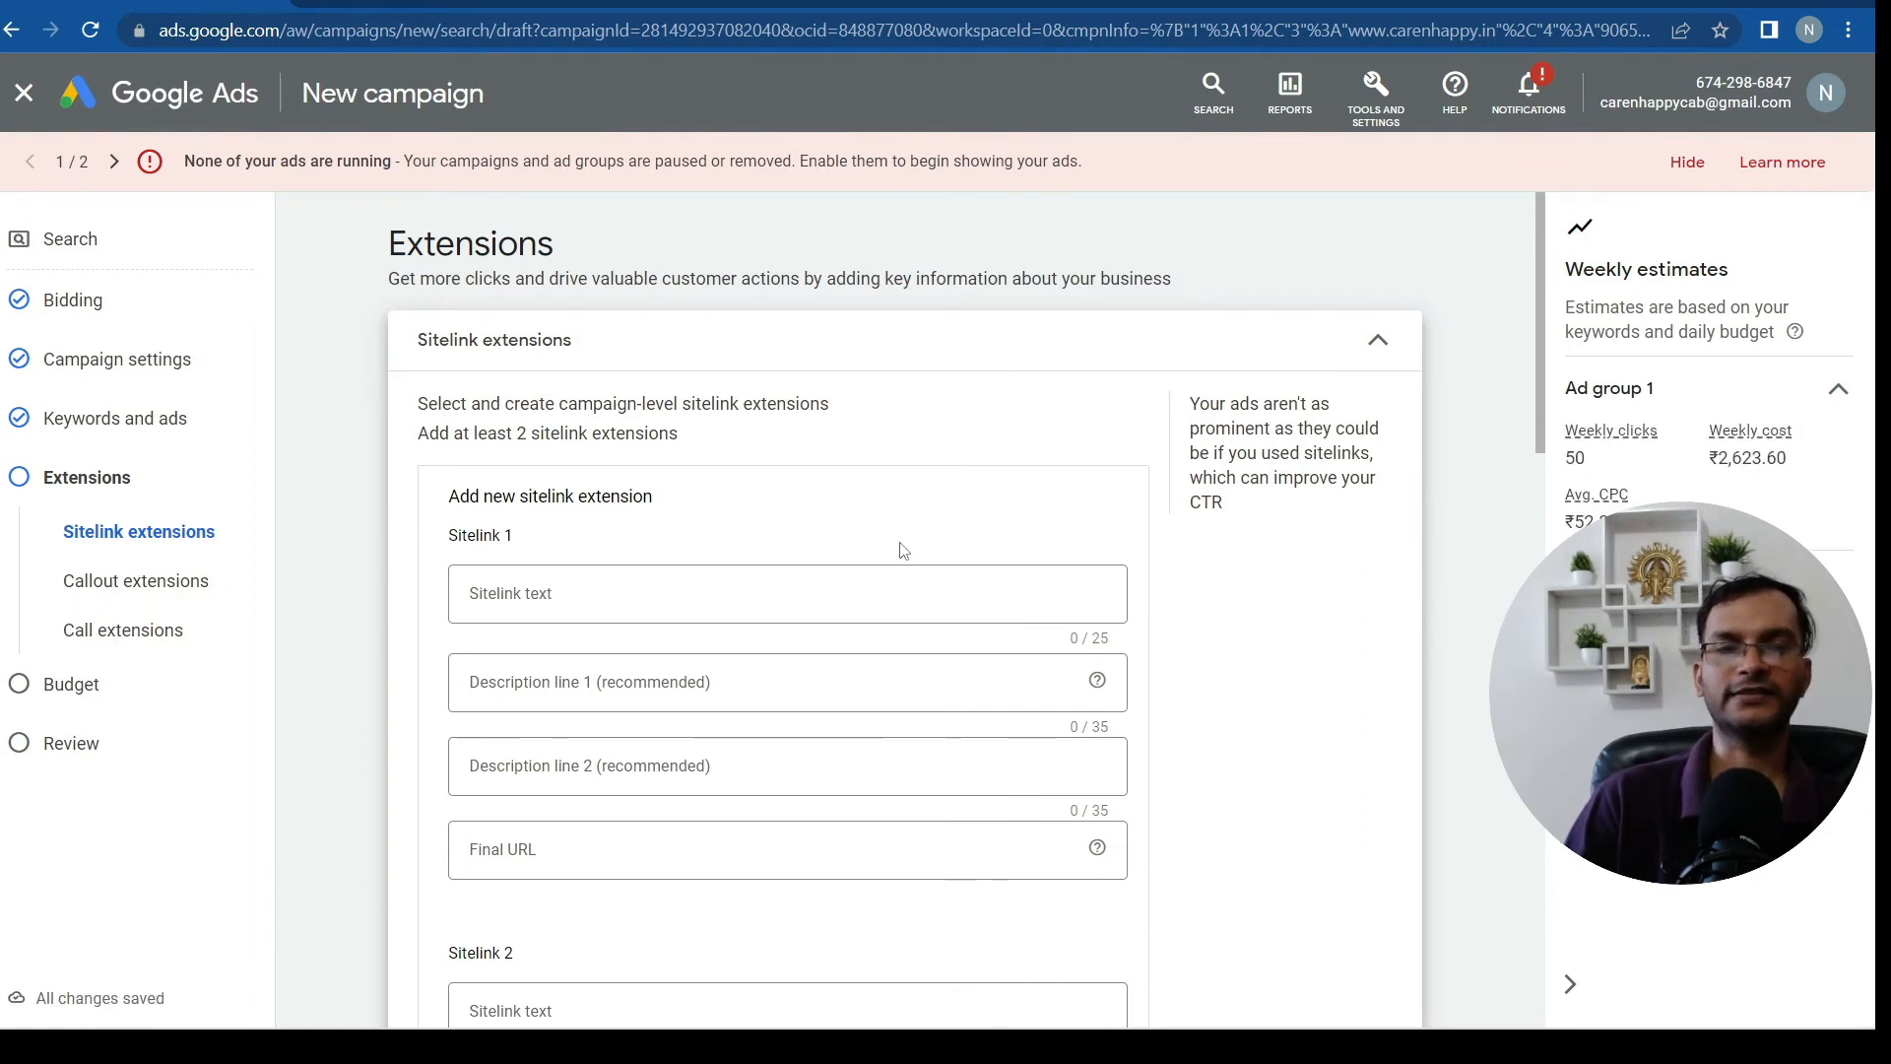
{"action": "scroll", "coordinate": [904, 550], "scroll_direction": "down", "scroll_amount": 5}
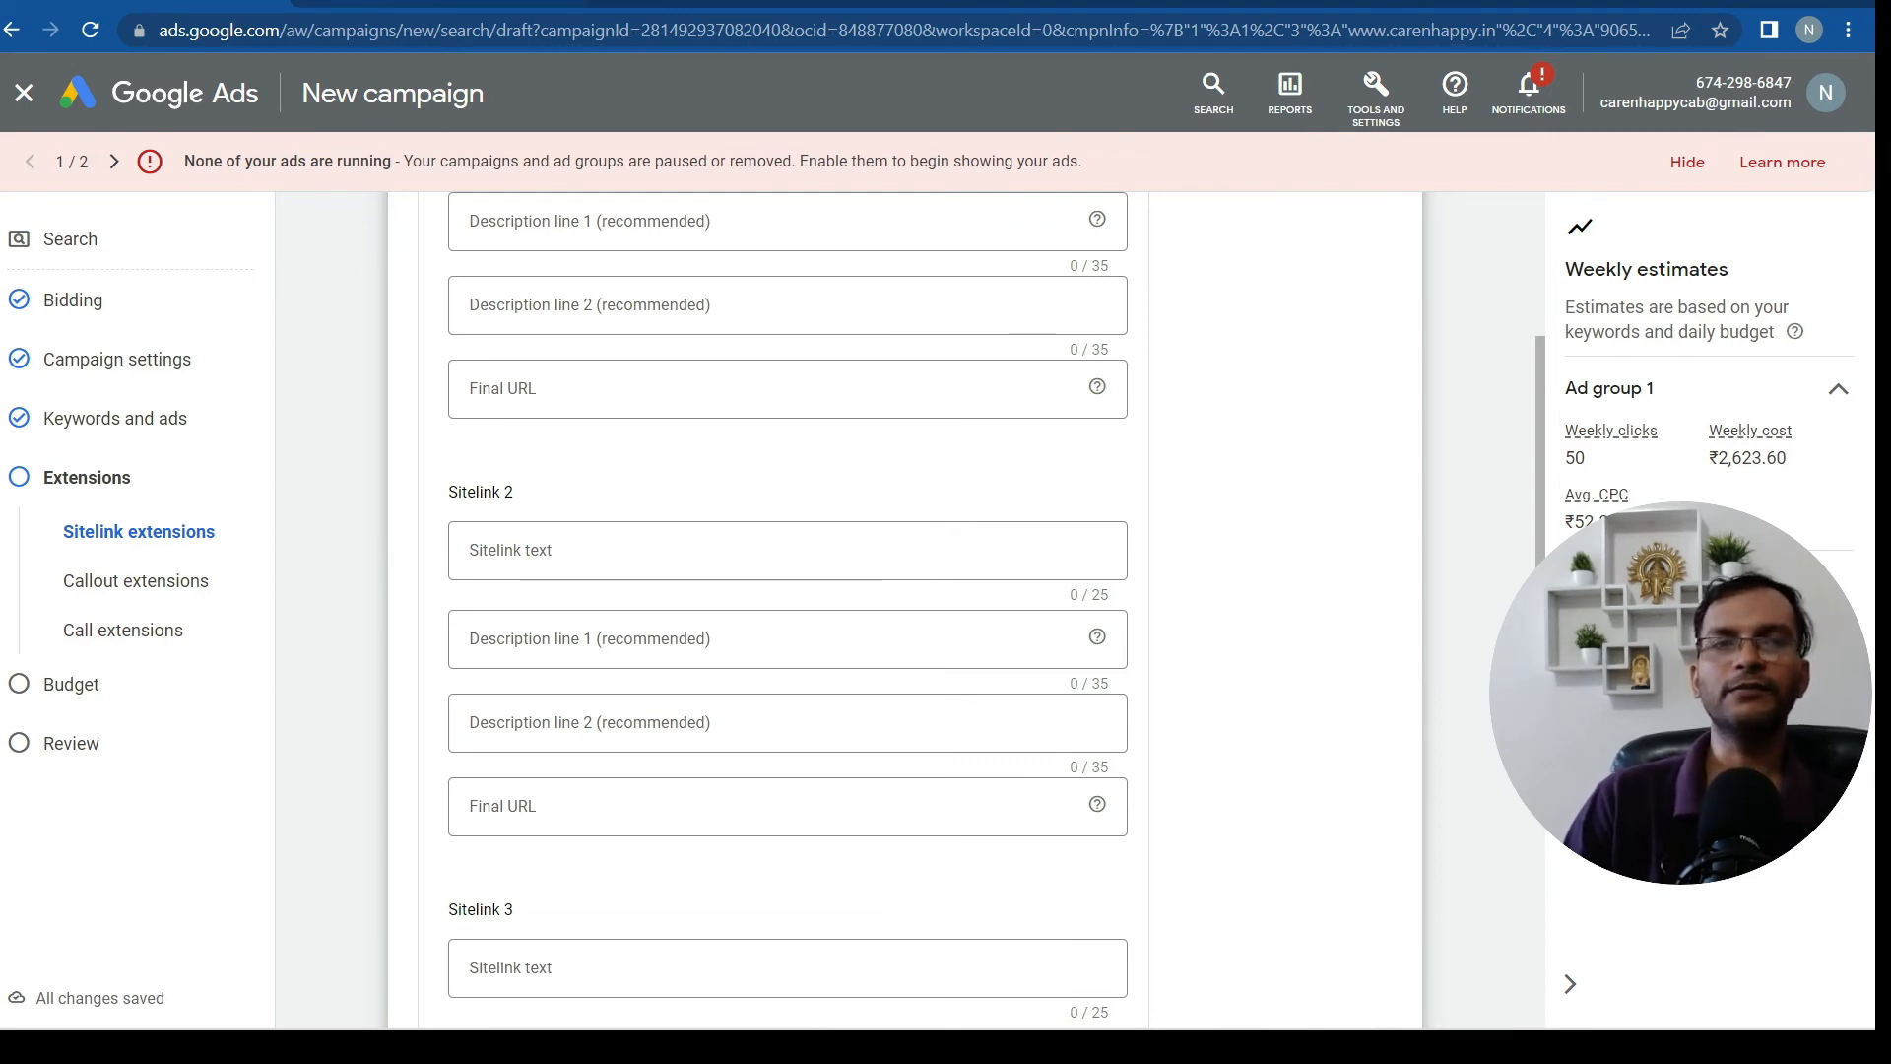
{"action": "key", "text": "ctrl+Tab"}
{"action": "scroll", "coordinate": [1293, 545], "scroll_direction": "up", "scroll_amount": 2}
{"action": "scroll", "coordinate": [1291, 539], "scroll_direction": "down", "scroll_amount": 1}
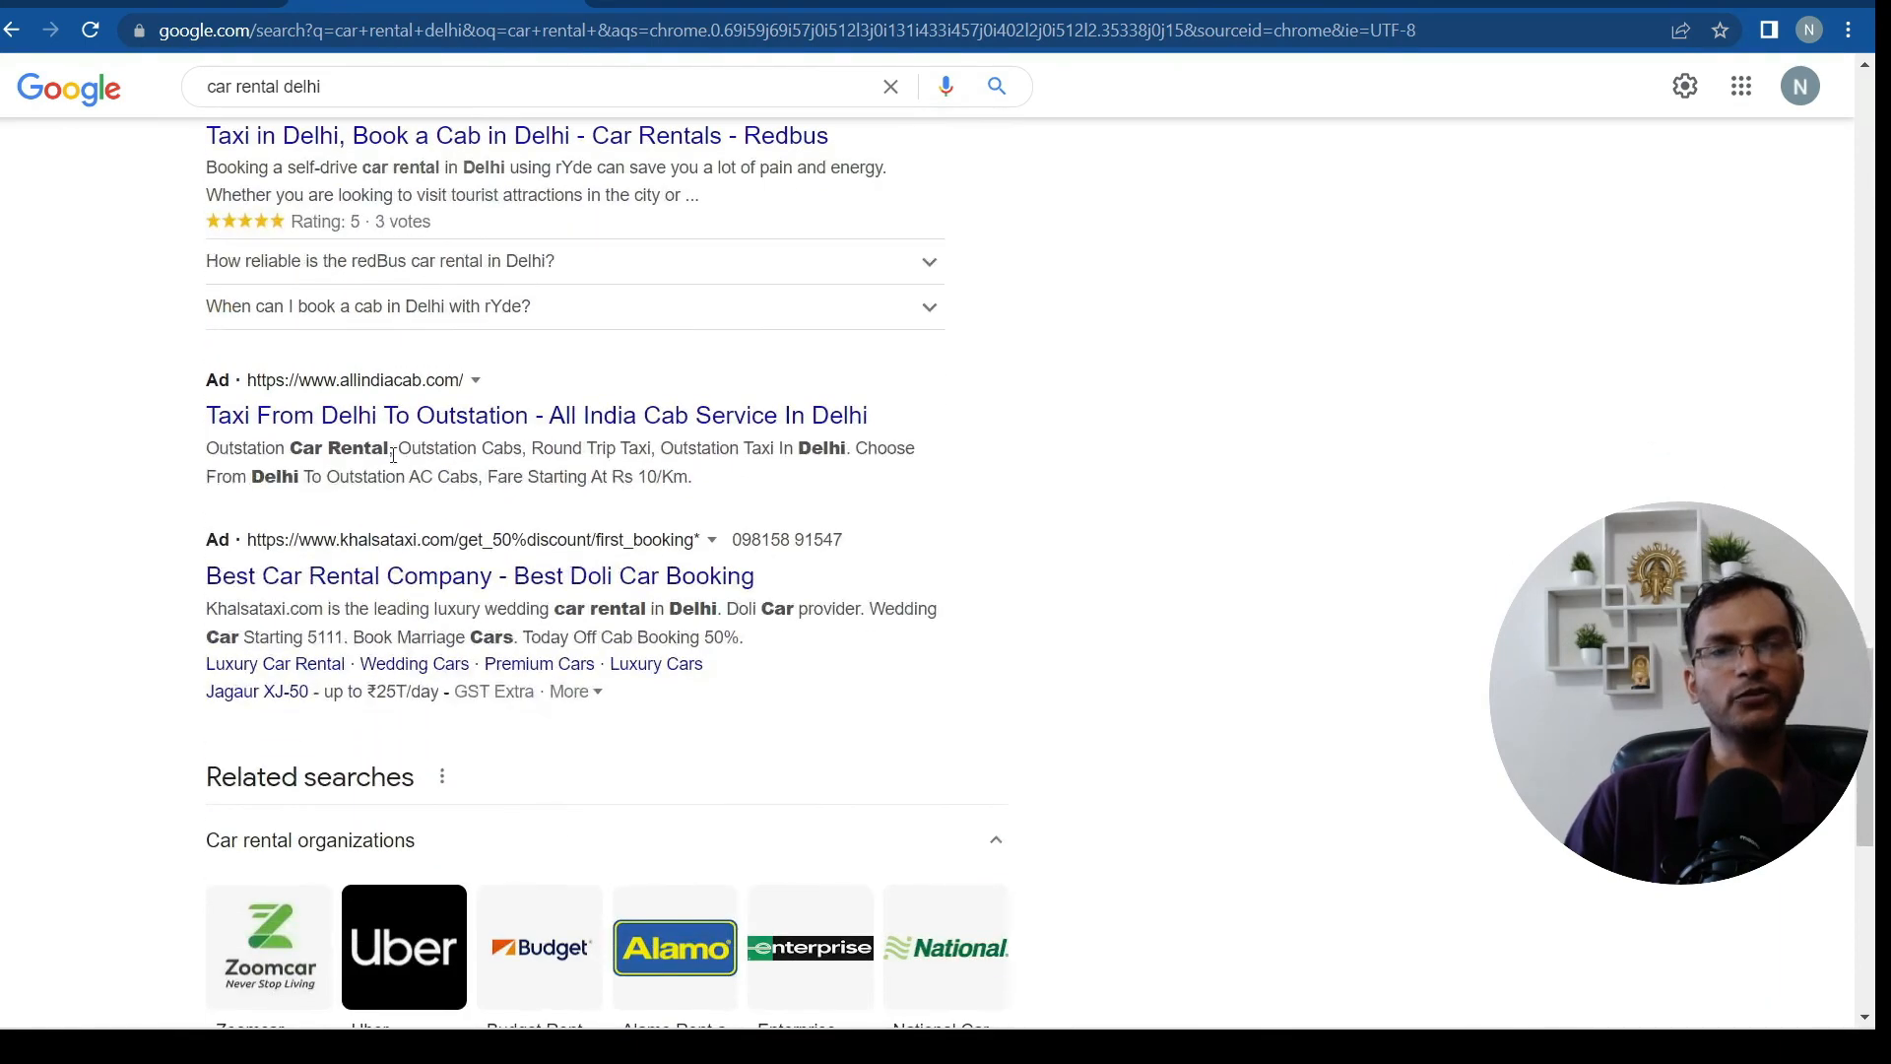
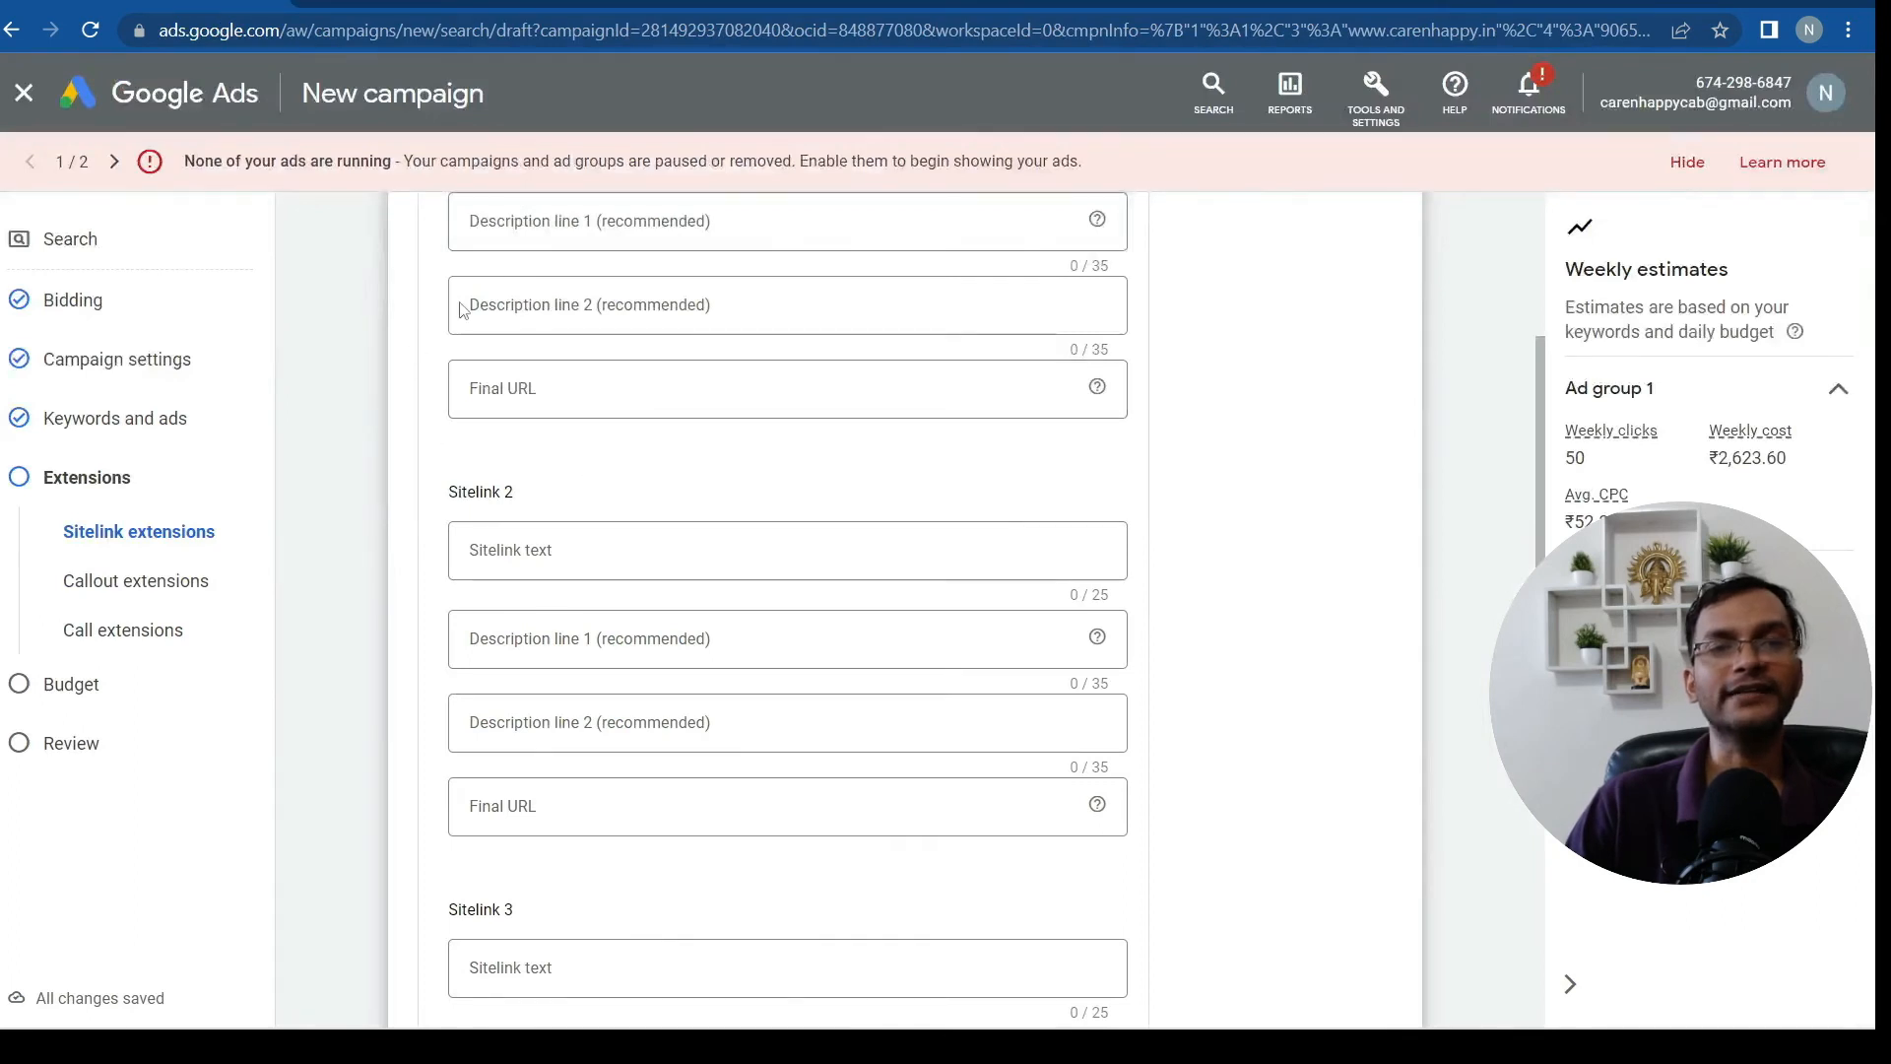
Expand the Call extensions section of the new campaign's Extensions step
{"action": "scroll", "coordinate": [1275, 657], "scroll_direction": "up", "scroll_amount": 3}
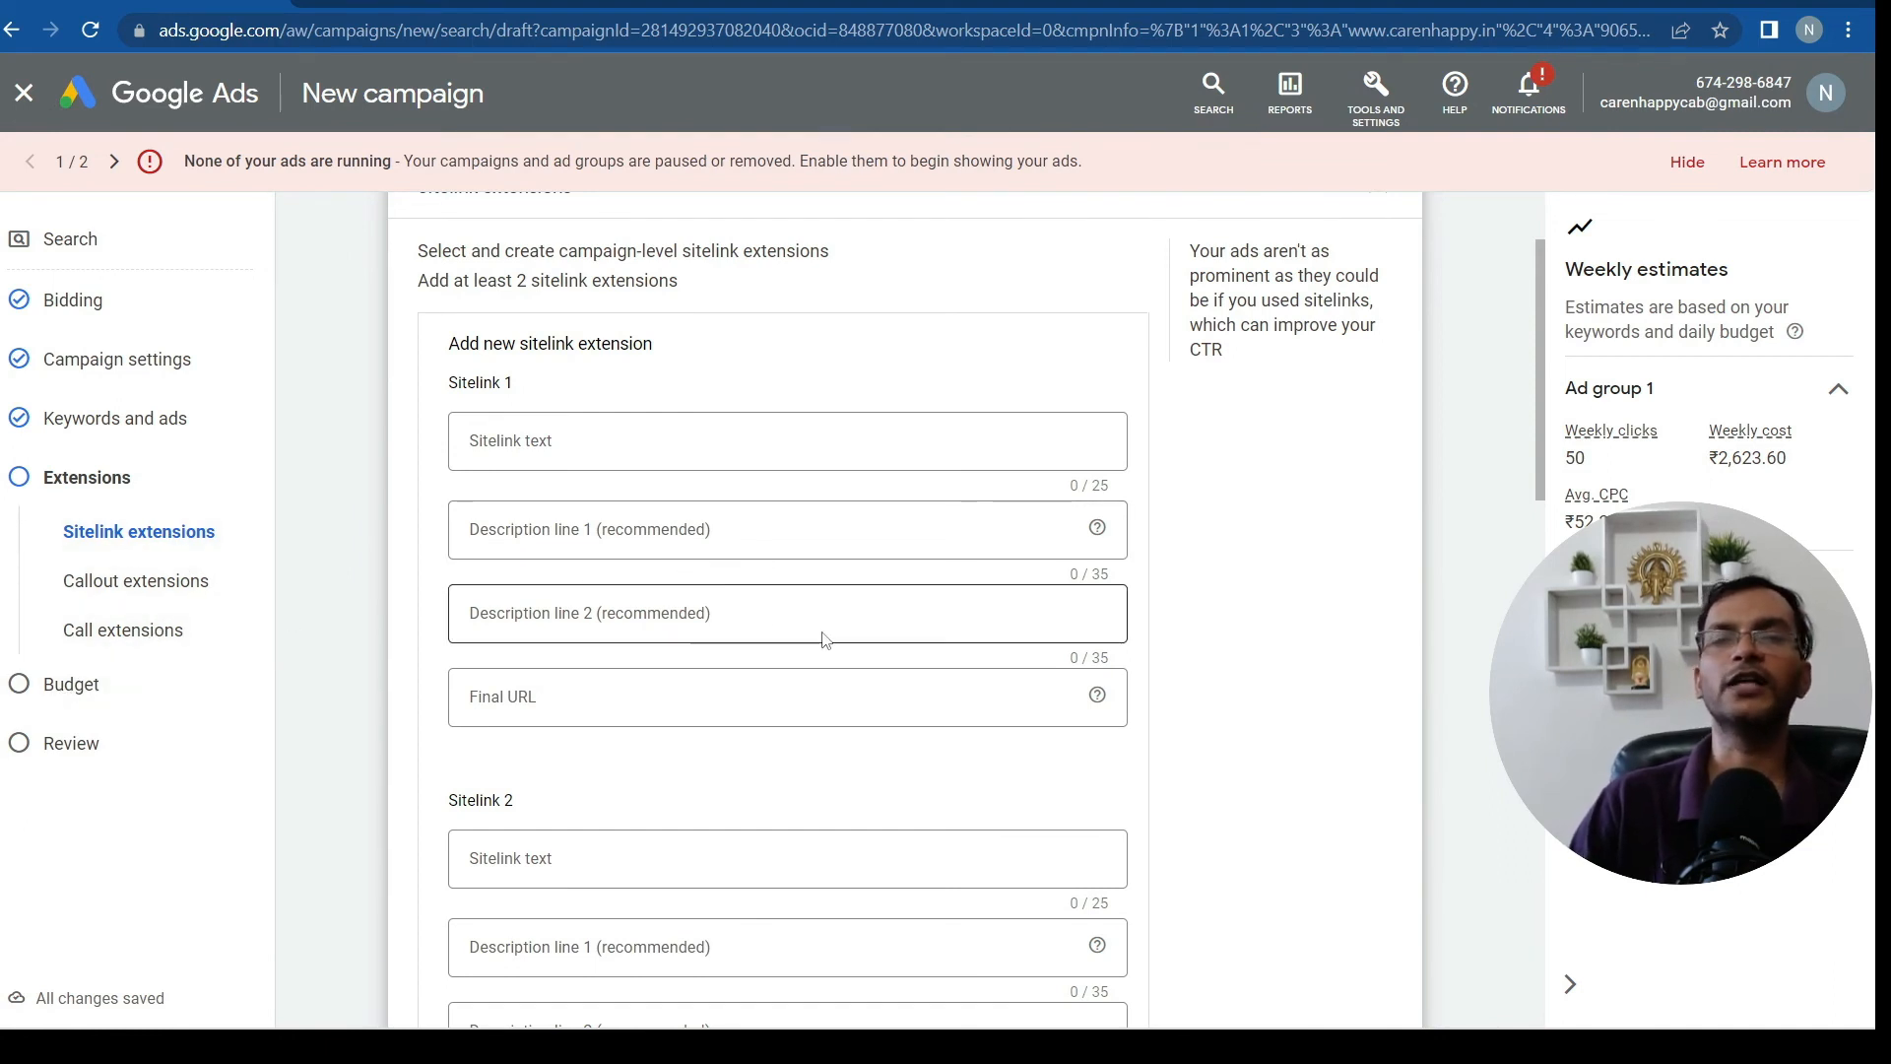
{"action": "left_click", "coordinate": [99, 629]}
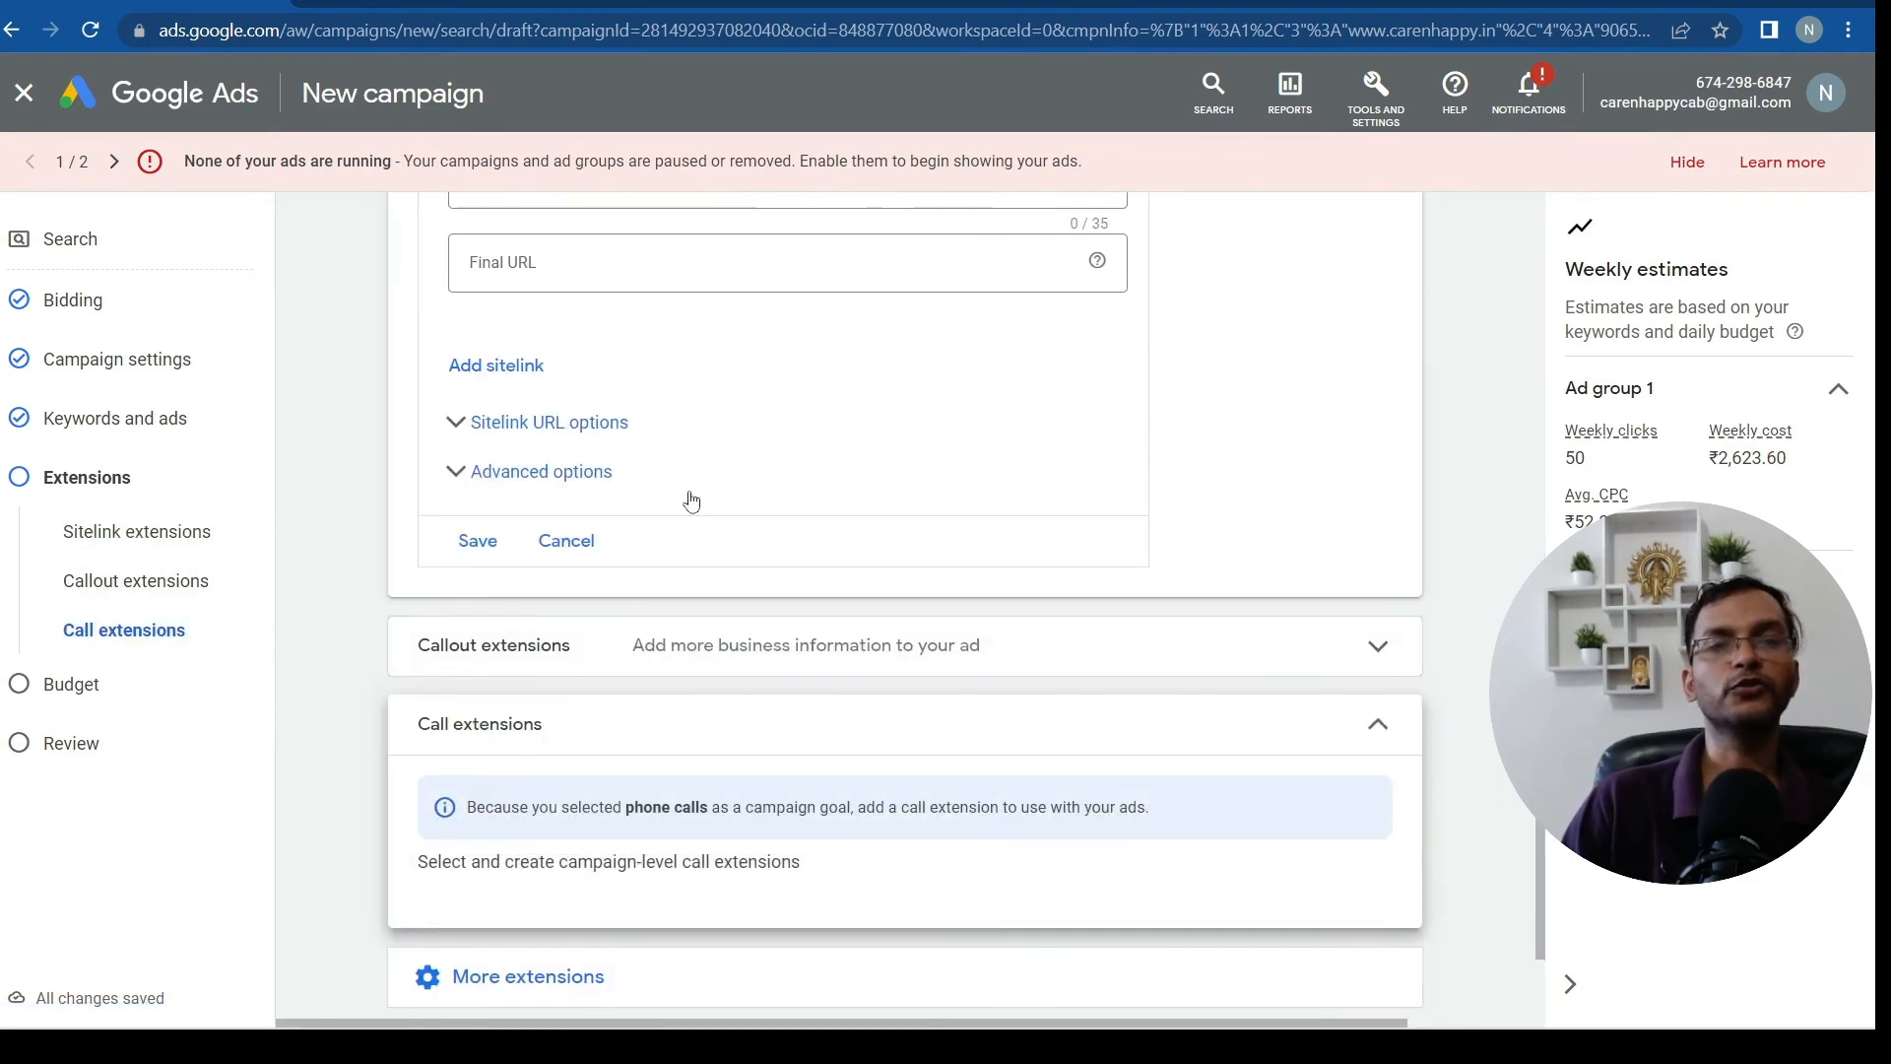
{"action": "scroll", "coordinate": [1000, 567], "scroll_direction": "up", "scroll_amount": 2}
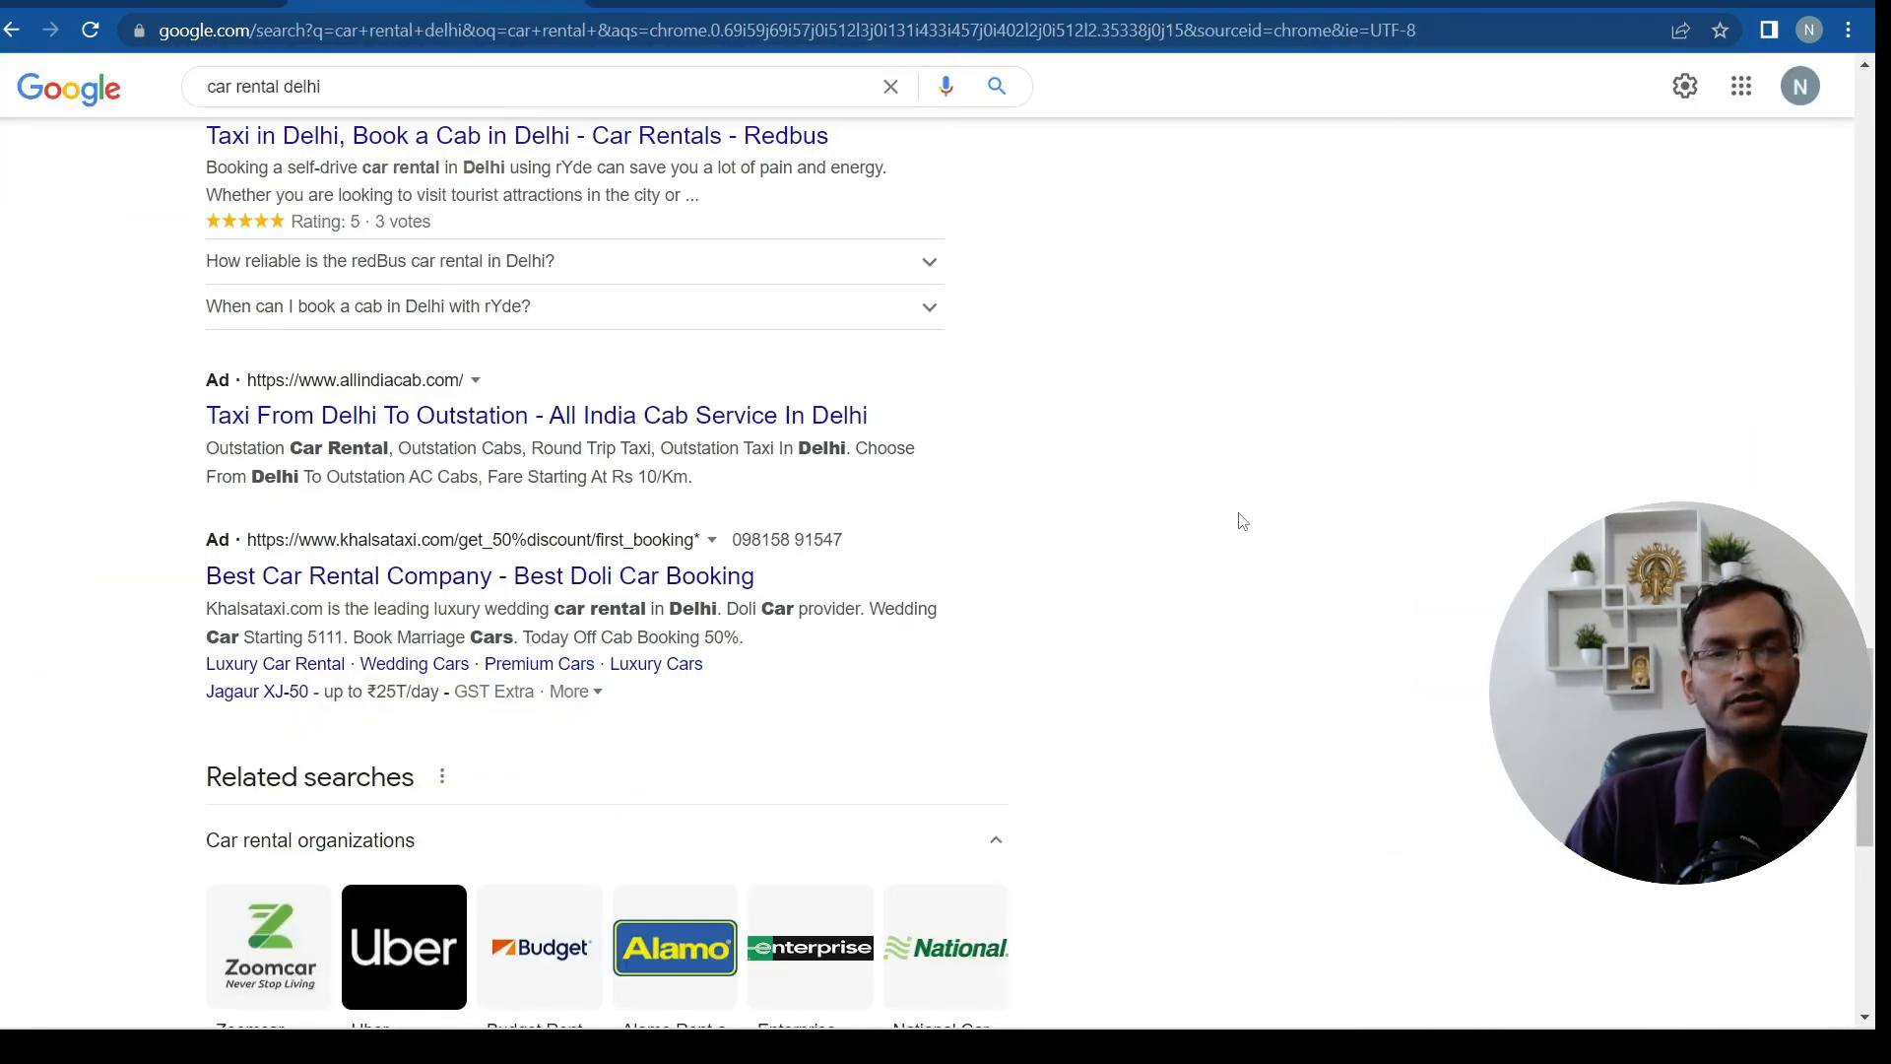
Highlight the khalsataxi ad in the 'car rental delhi' results, showing its phone number
{"action": "scroll", "coordinate": [1241, 520], "scroll_direction": "down", "scroll_amount": 1}
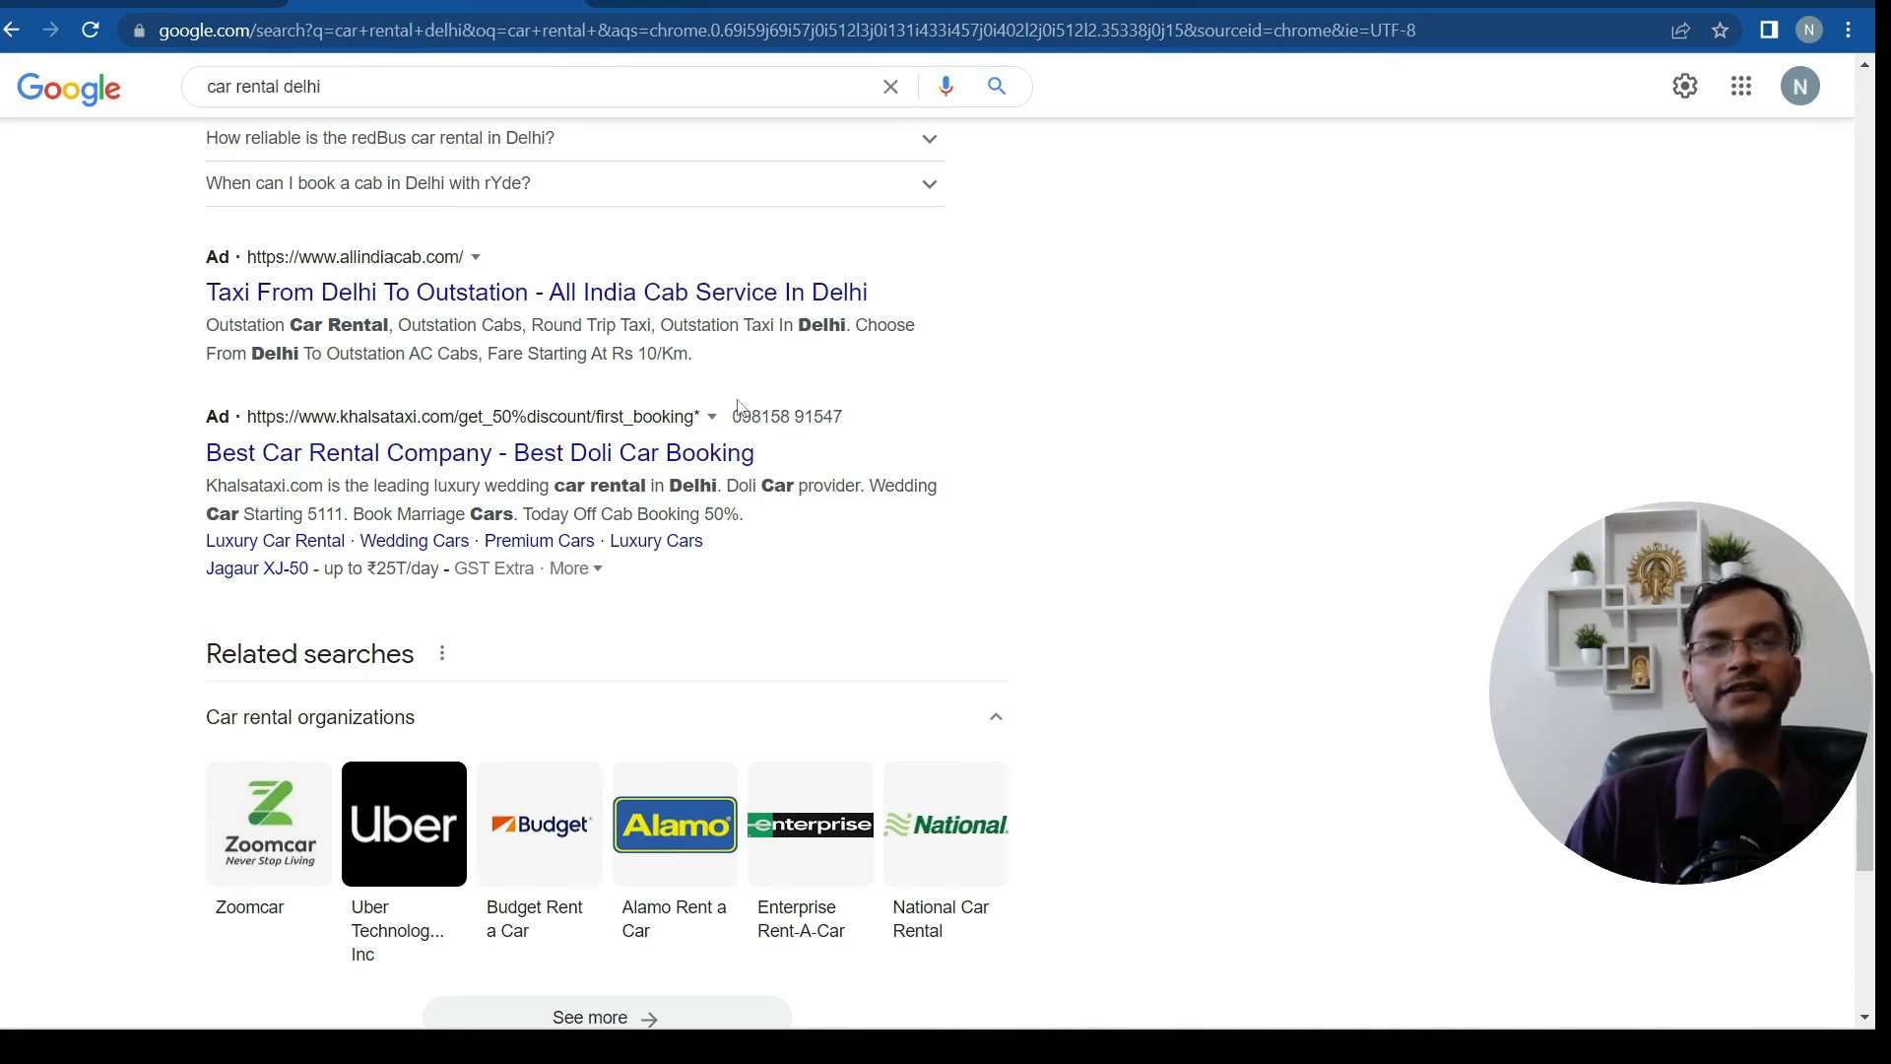
{"action": "triple_click", "coordinate": [843, 412]}
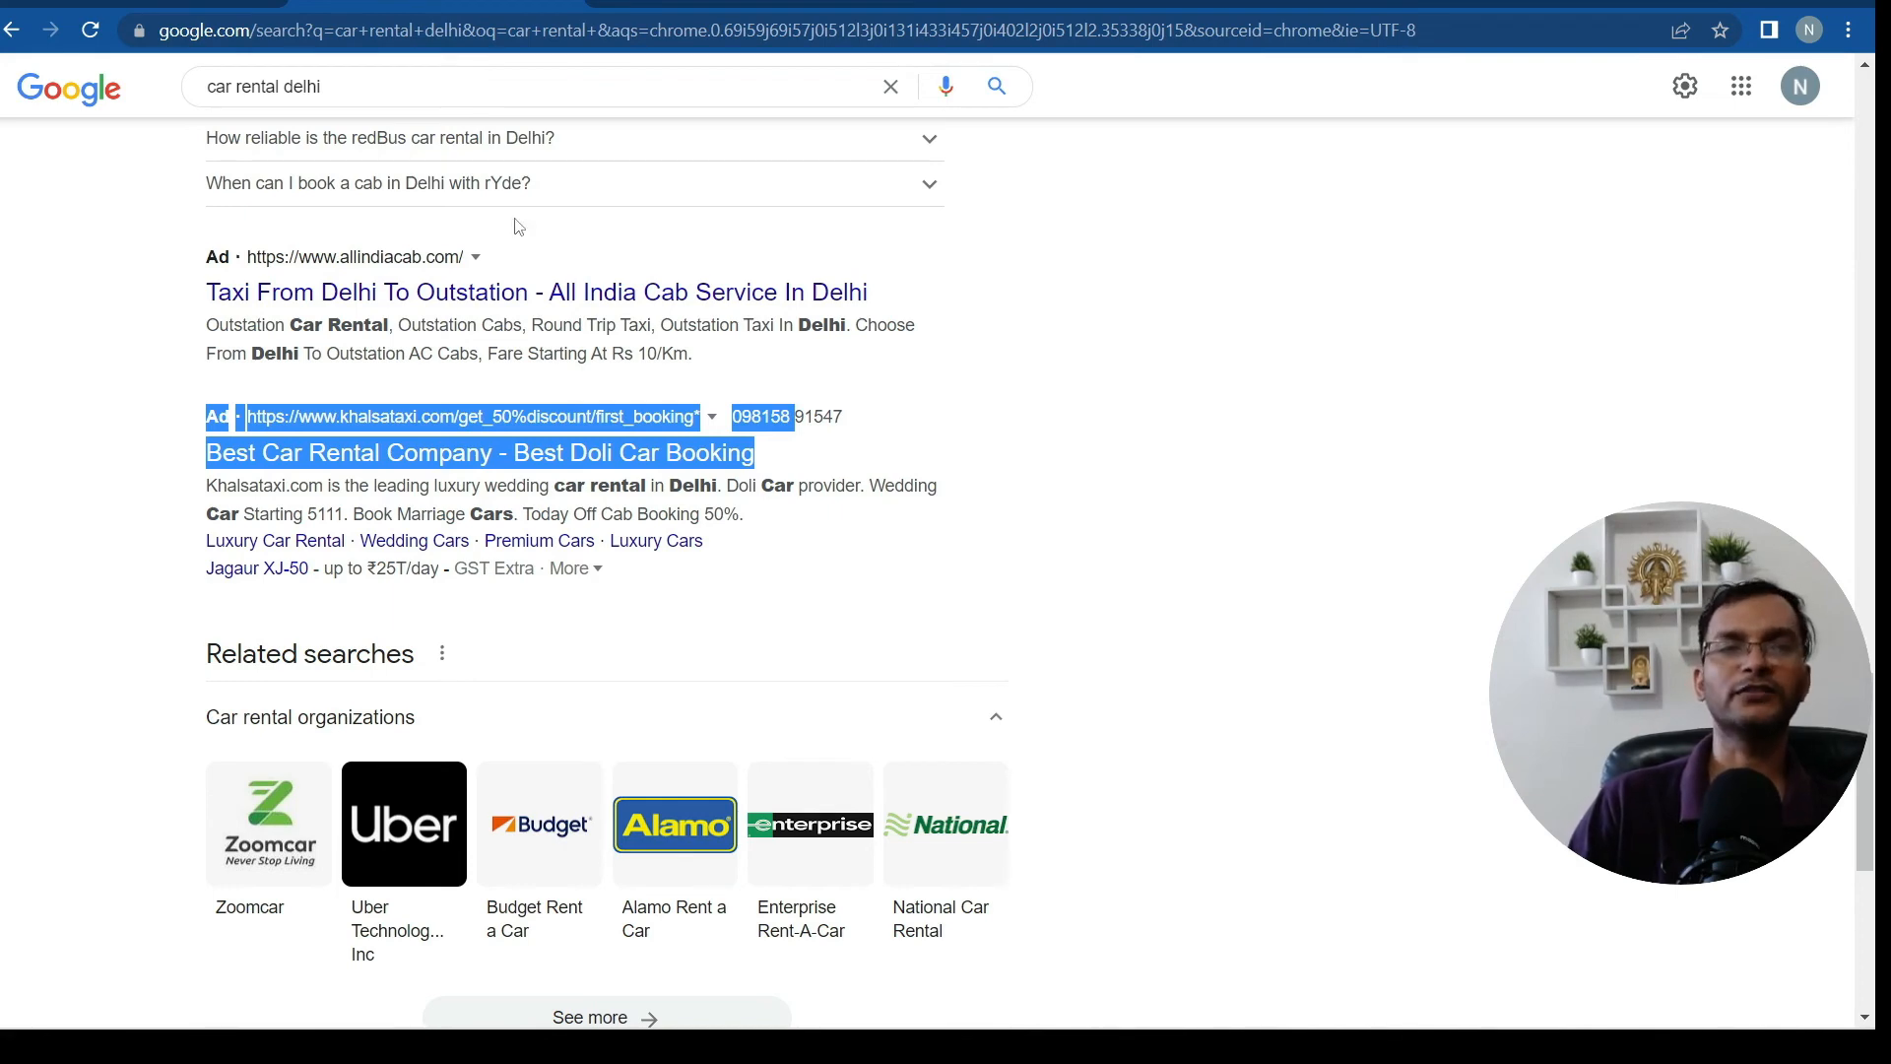
Glance back at the search results, then return to the campaign's Call extensions section
{"action": "key", "text": "ctrl+shift+Tab"}
{"action": "key", "text": "ctrl+Tab"}
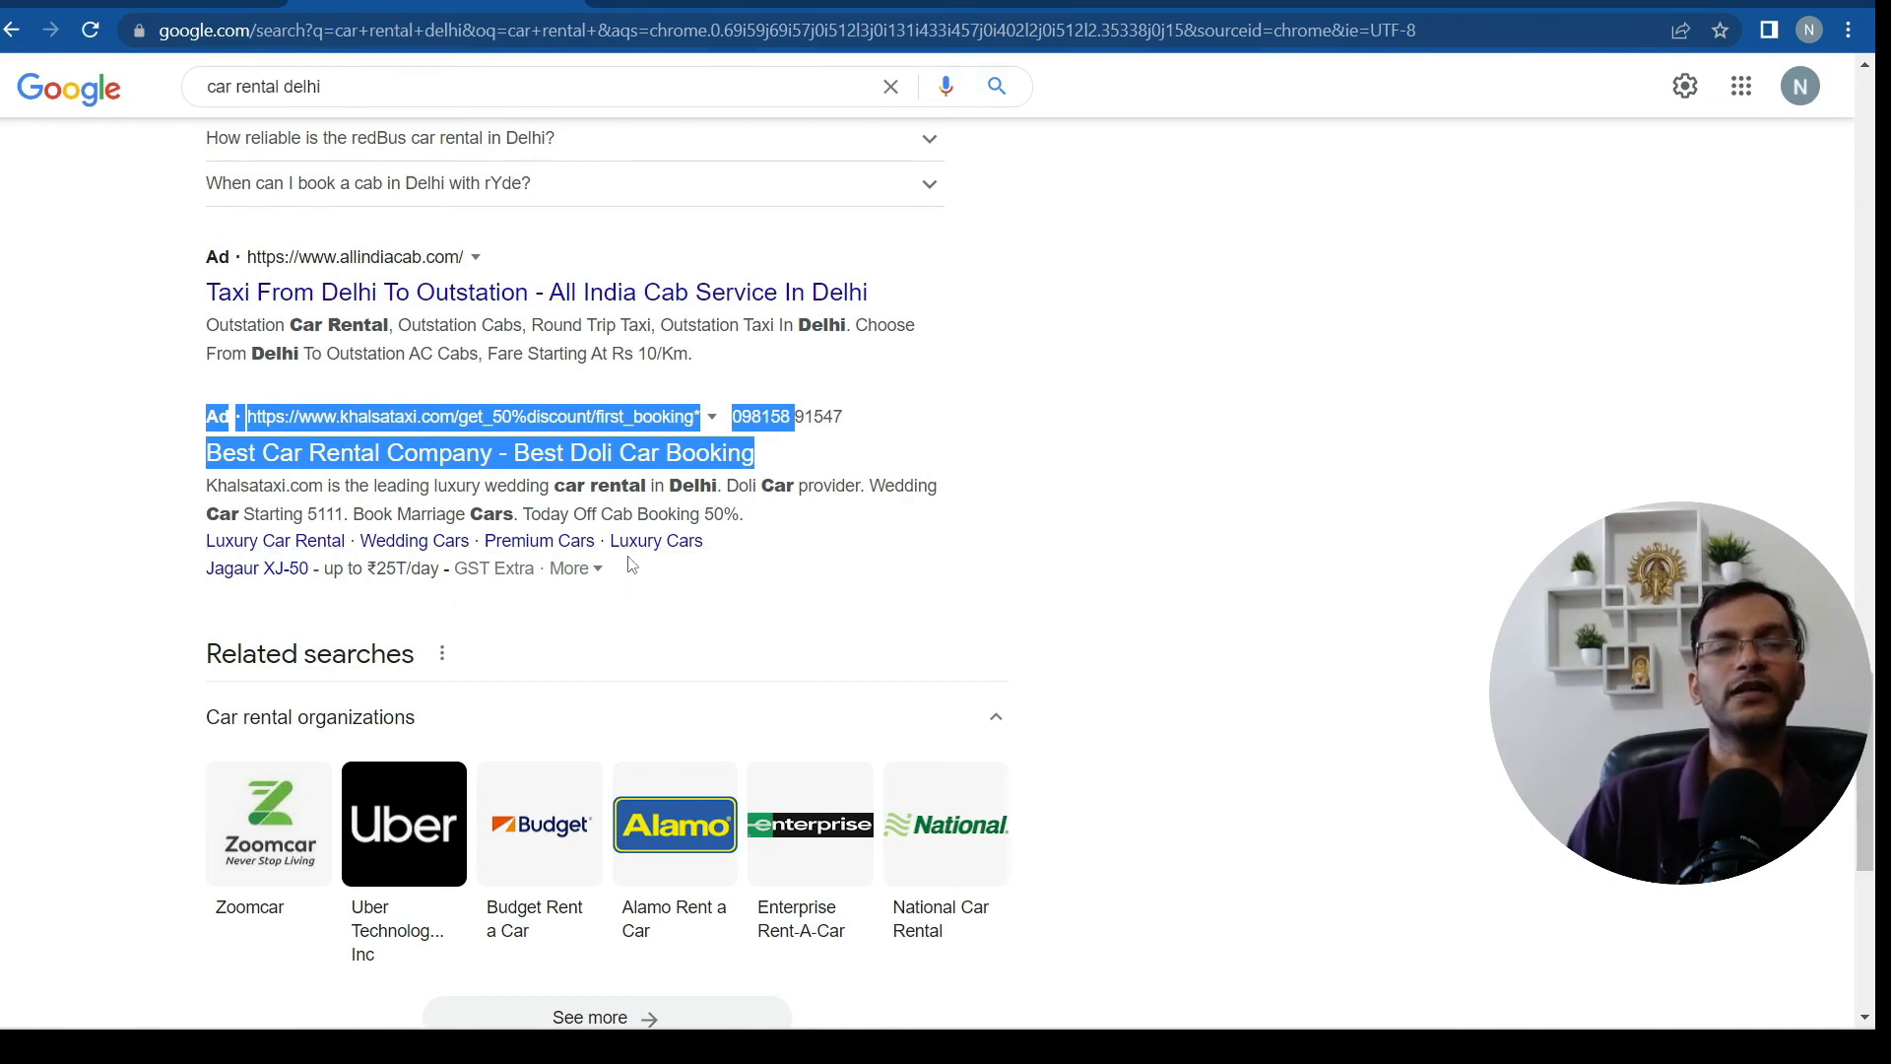
{"action": "key", "text": "ctrl+Tab"}
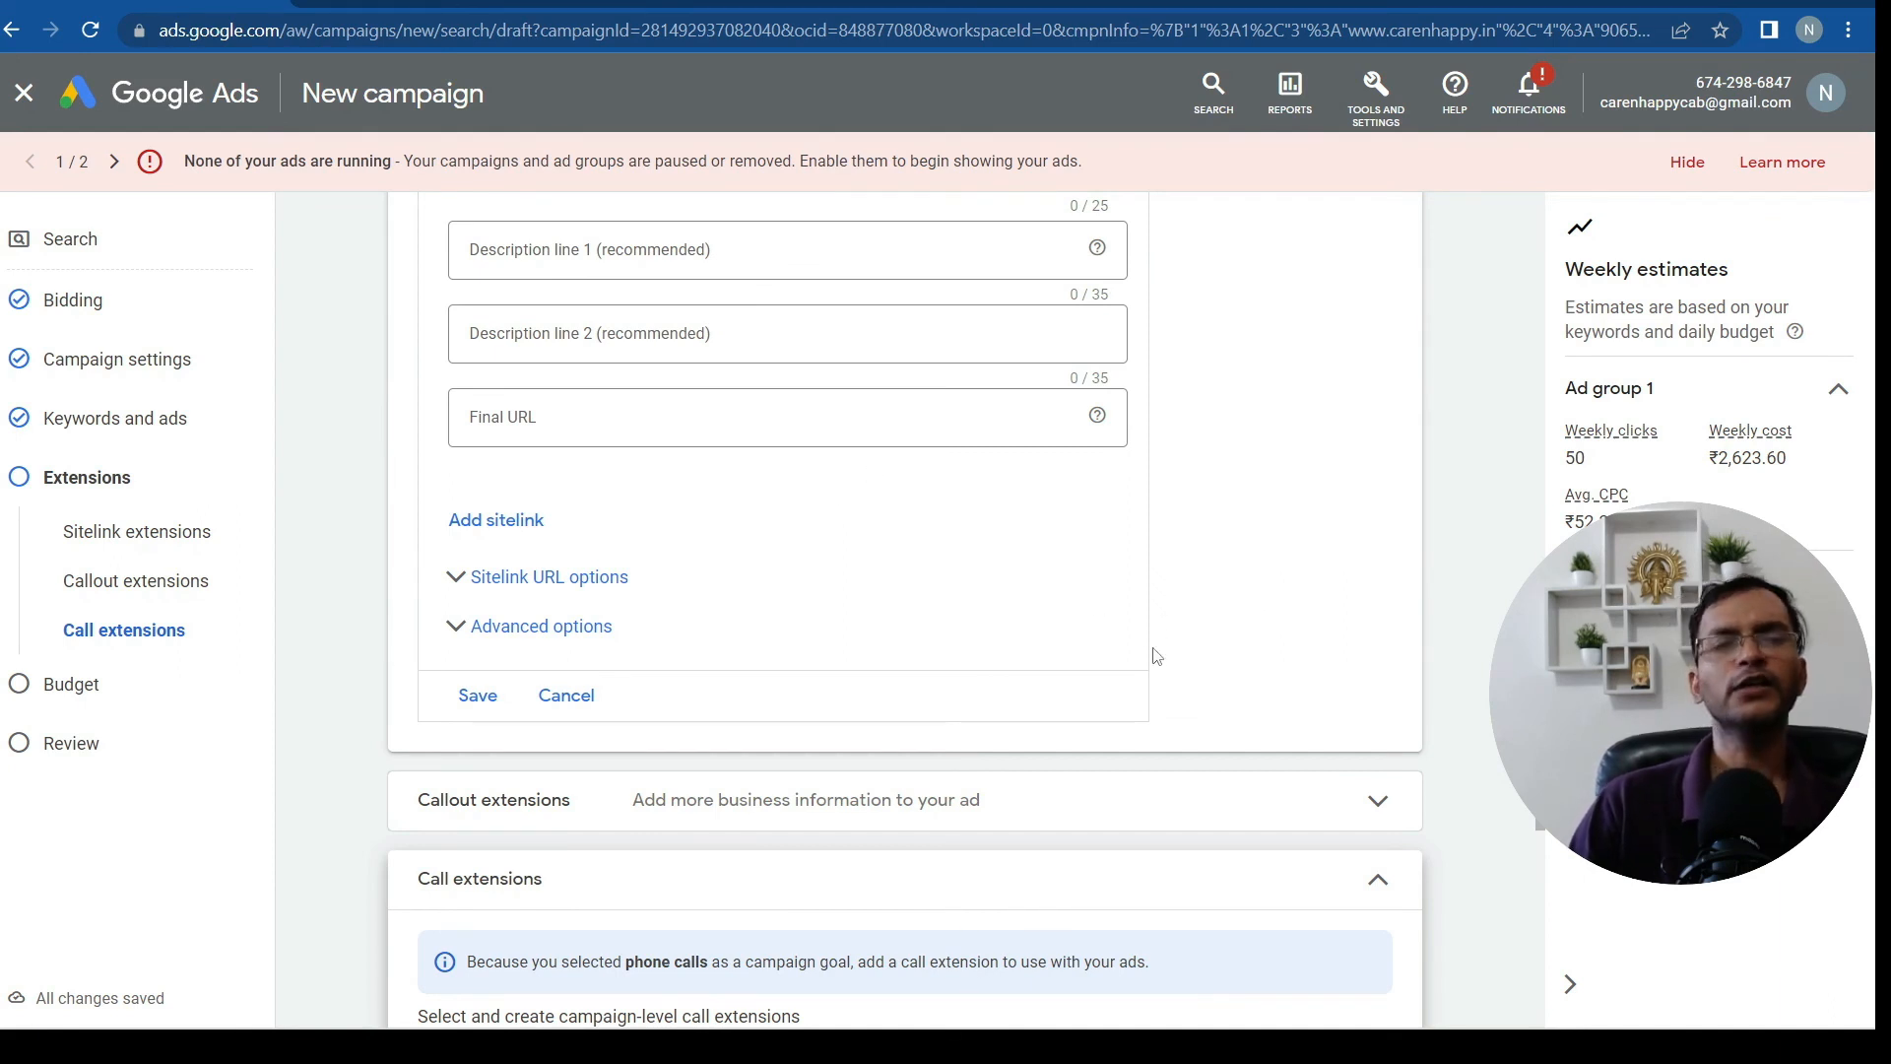
Scroll past the call extension form and advance the campaign to the Budget step
{"action": "scroll", "coordinate": [1268, 619], "scroll_direction": "down", "scroll_amount": 5}
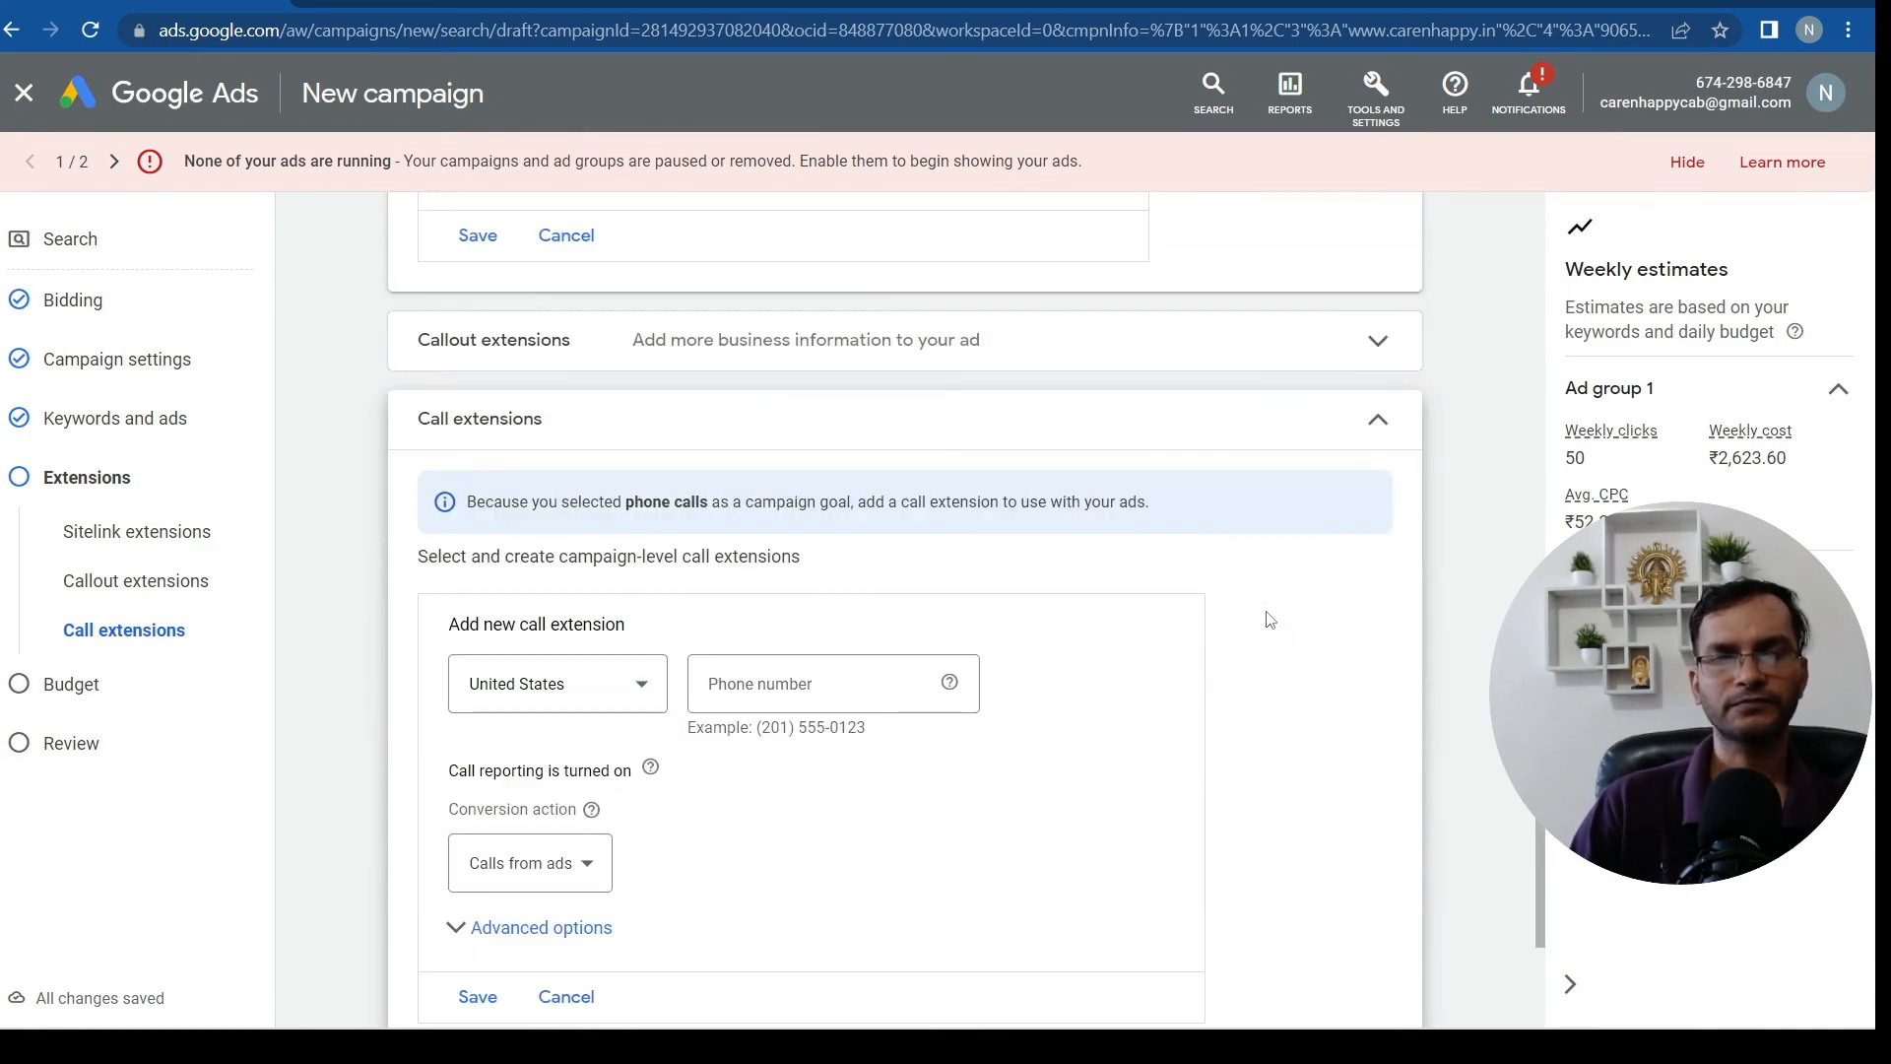
{"action": "scroll", "coordinate": [1269, 619], "scroll_direction": "down", "scroll_amount": 3}
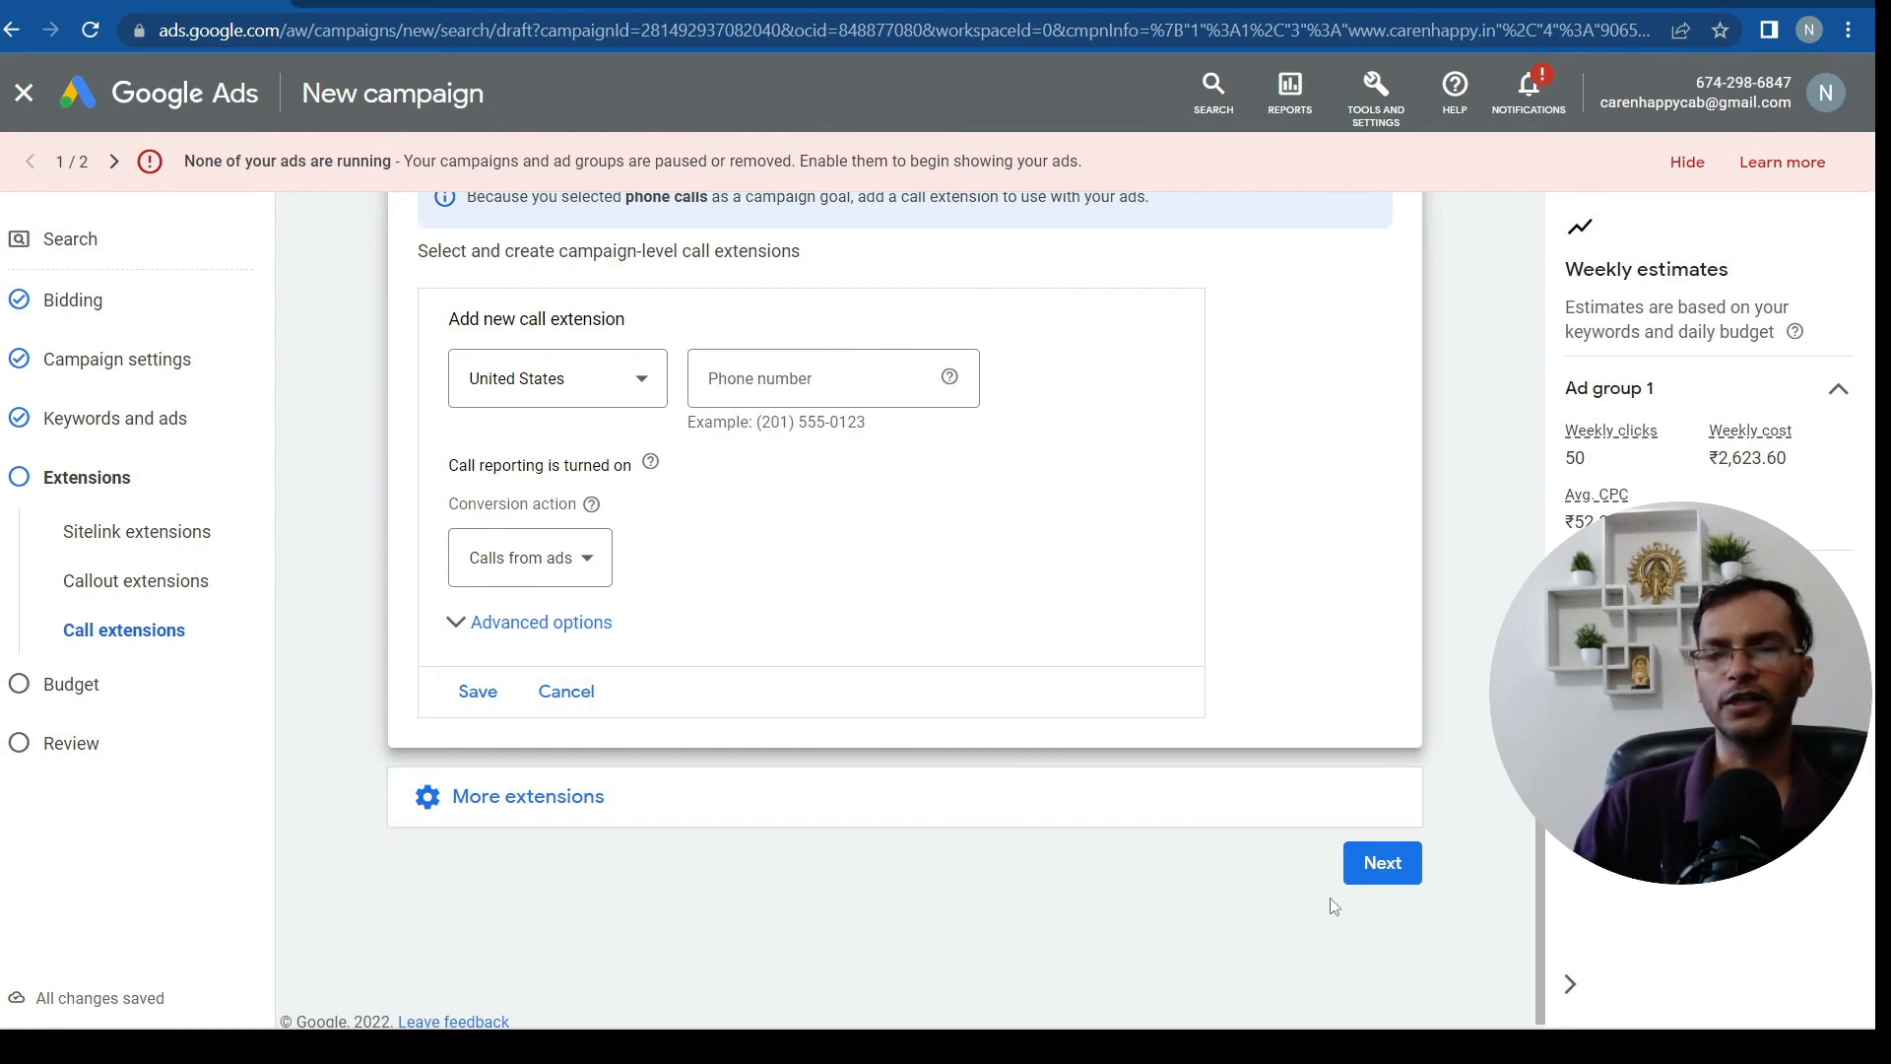
{"action": "left_click", "coordinate": [1388, 868]}
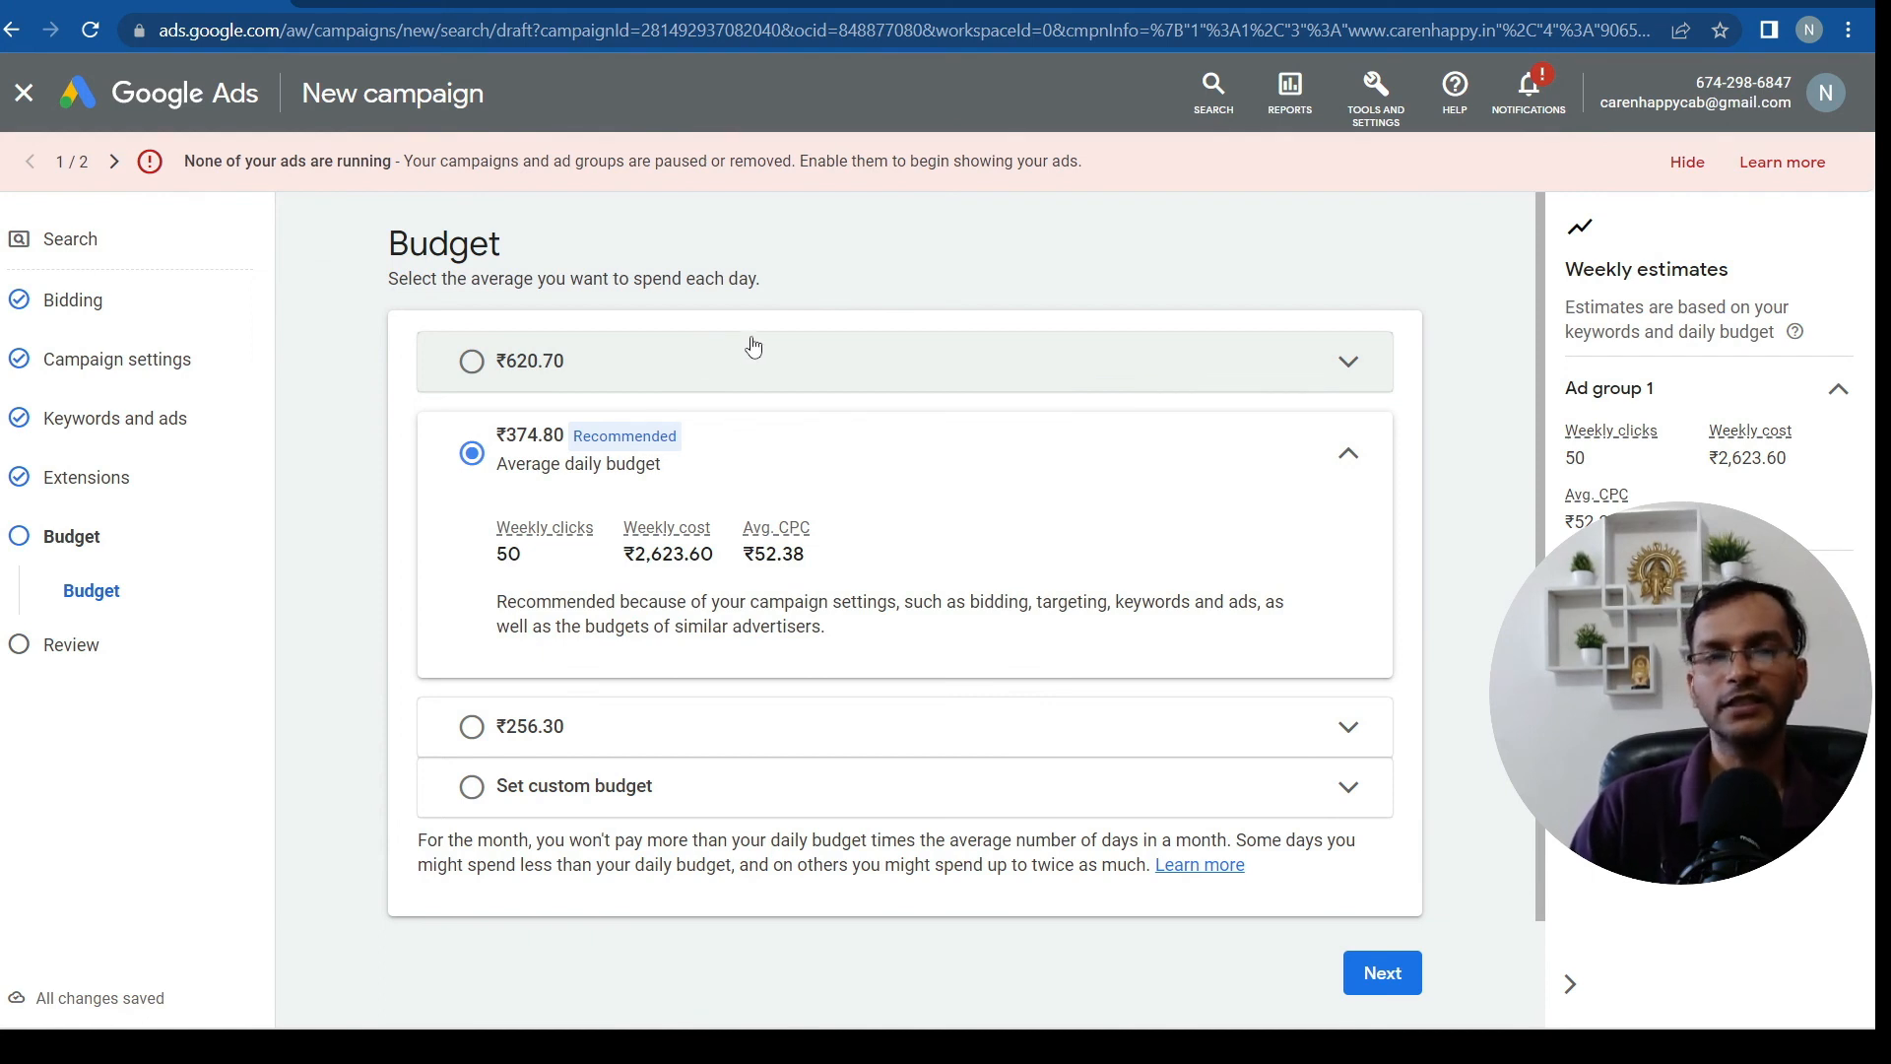
Select the ₹620.70 daily budget, estimating 63 clicks and ₹4,344.90 per week
{"action": "left_click", "coordinate": [1349, 364]}
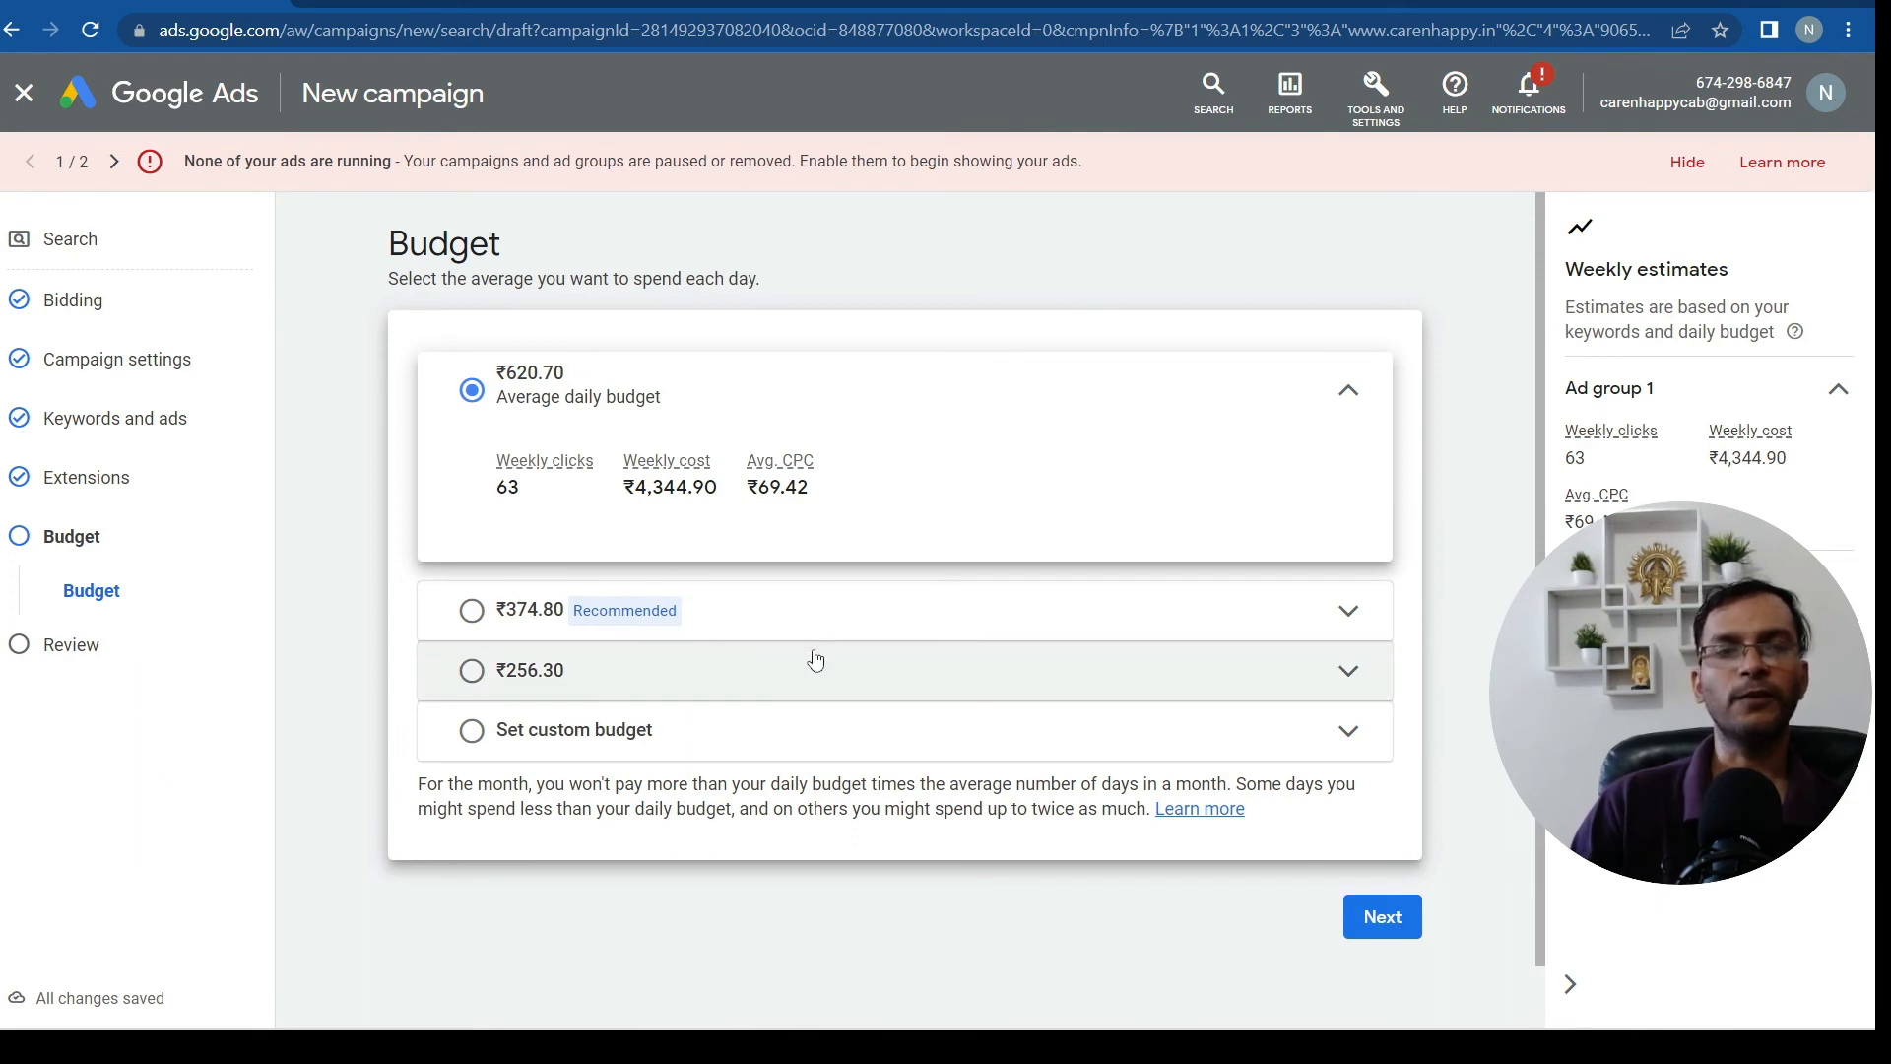
Try a custom 500 daily budget, then settle on the recommended ₹374.80 and proceed to review
{"action": "left_click", "coordinate": [607, 731]}
{"action": "left_click", "coordinate": [589, 676]}
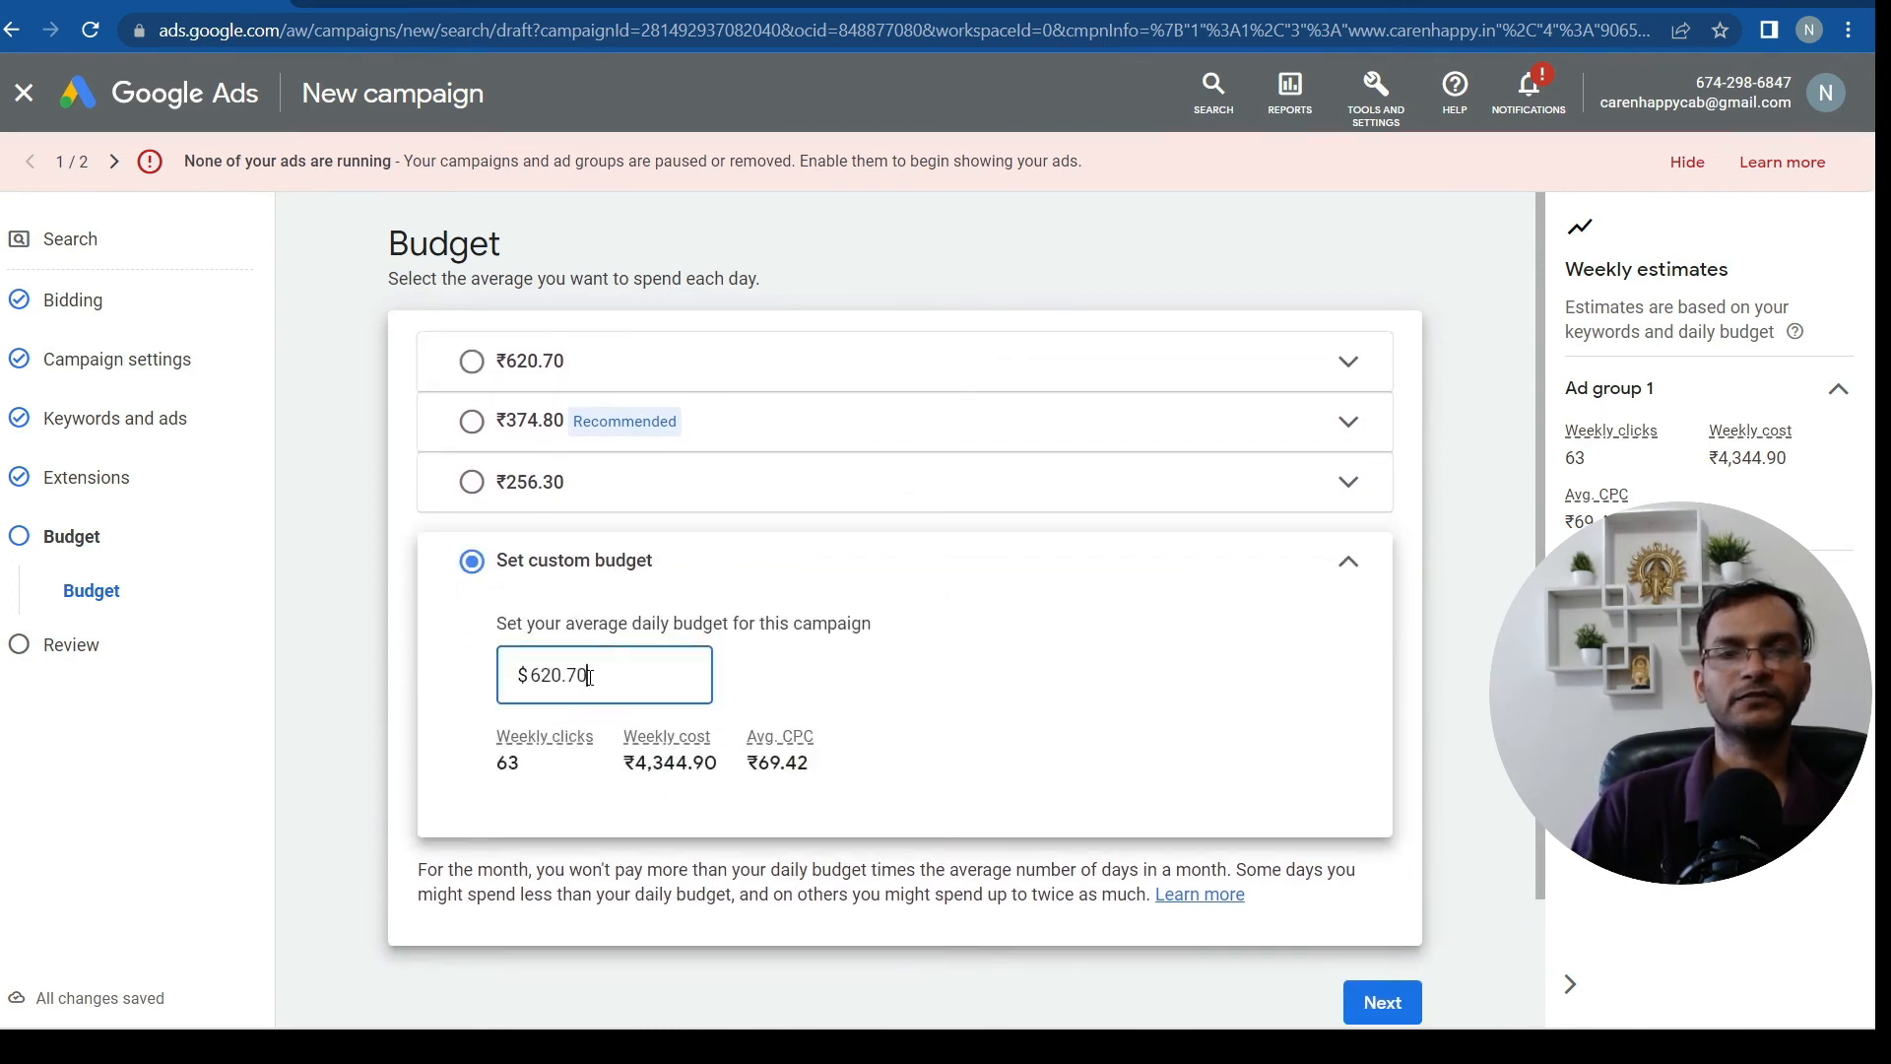
{"action": "key", "text": "BackSpace"}
{"action": "key", "text": "BackSpace"}
{"action": "key", "text": "BackSpace"}
{"action": "key", "text": "BackSpace"}
{"action": "key", "text": "BackSpace"}
{"action": "key", "text": "BackSpace"}
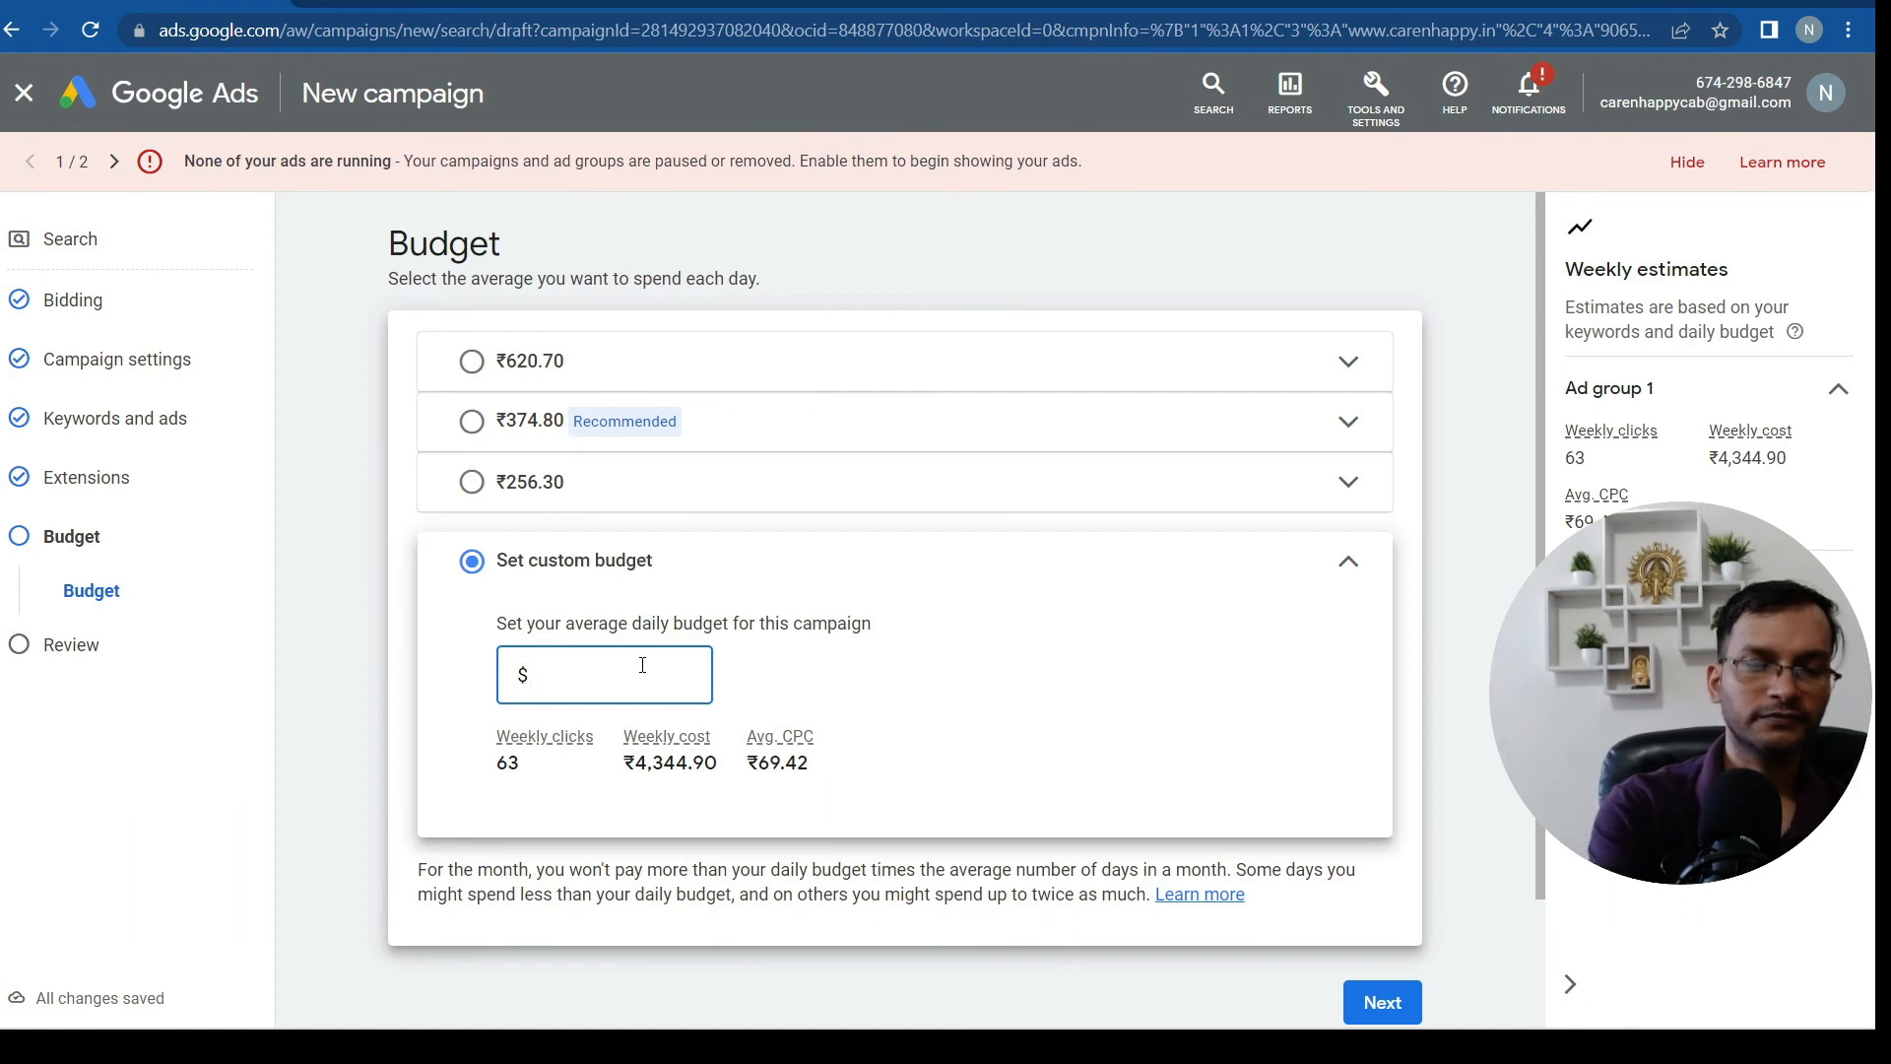
{"action": "type", "text": "500"}
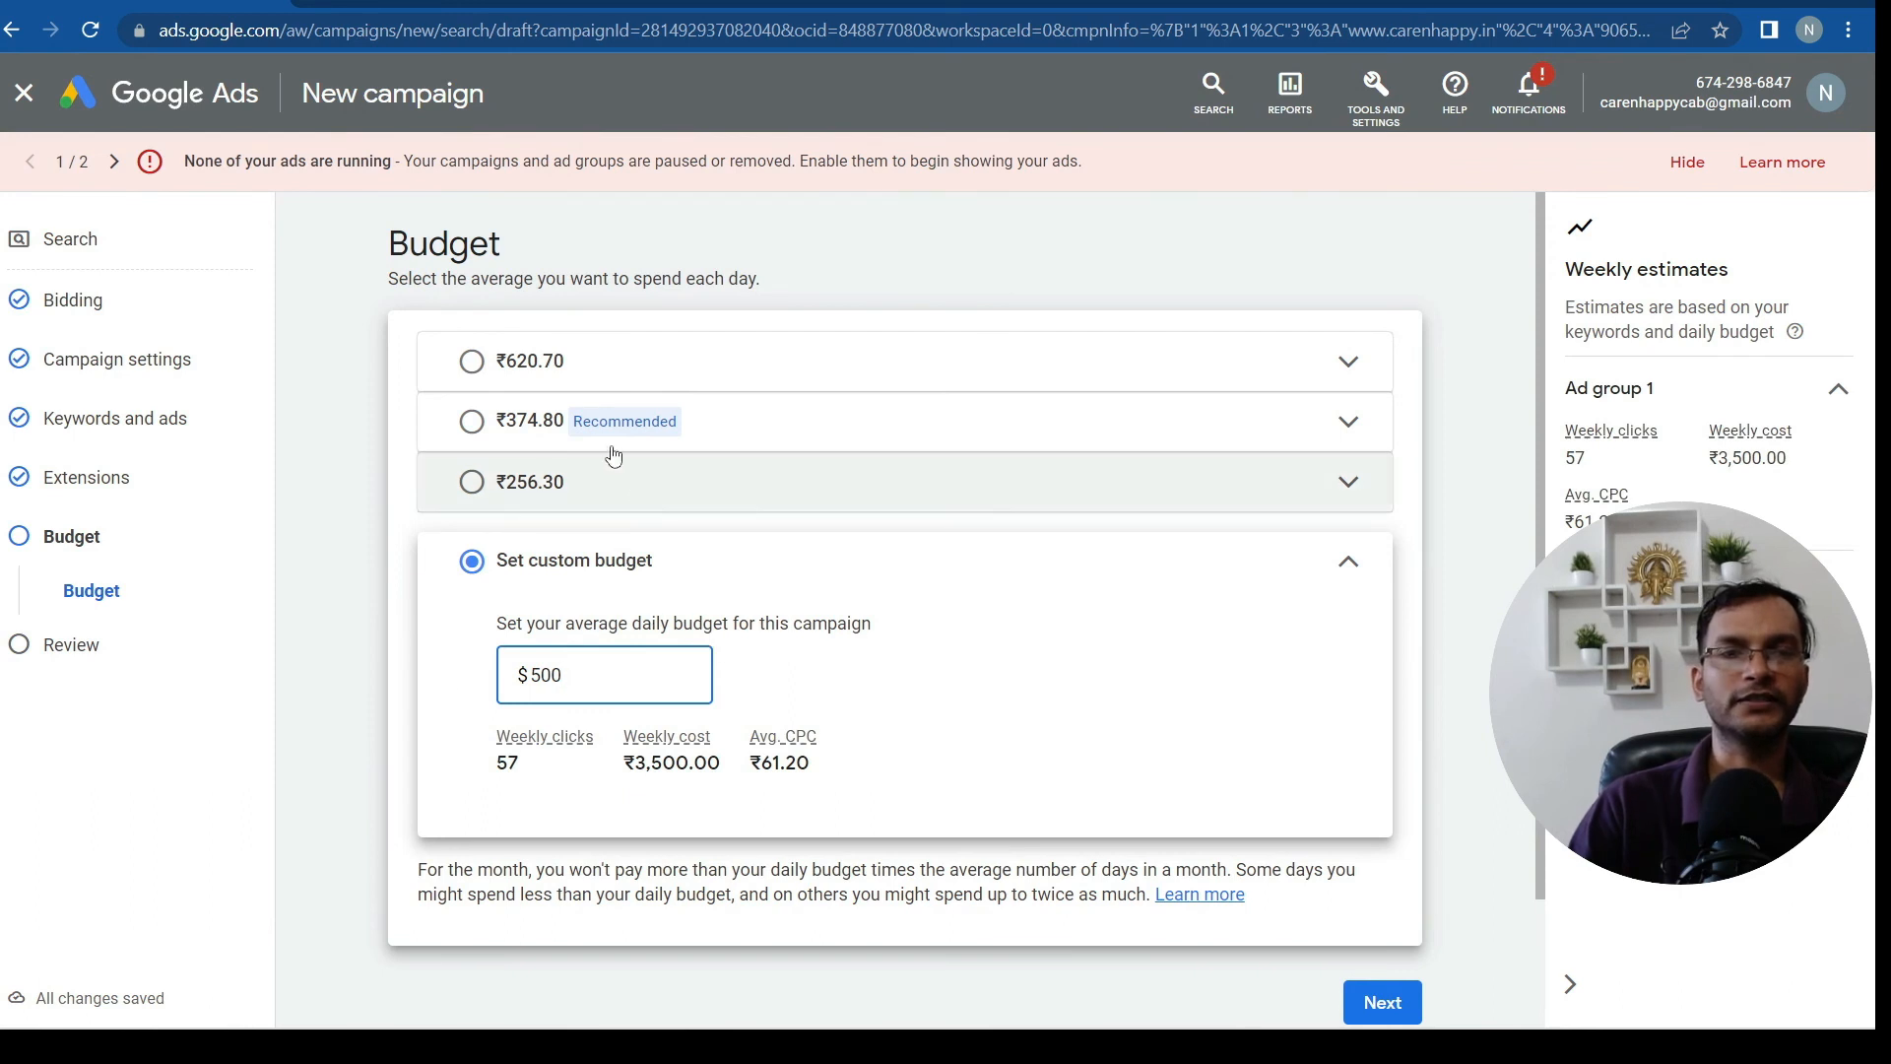
{"action": "left_click", "coordinate": [472, 421]}
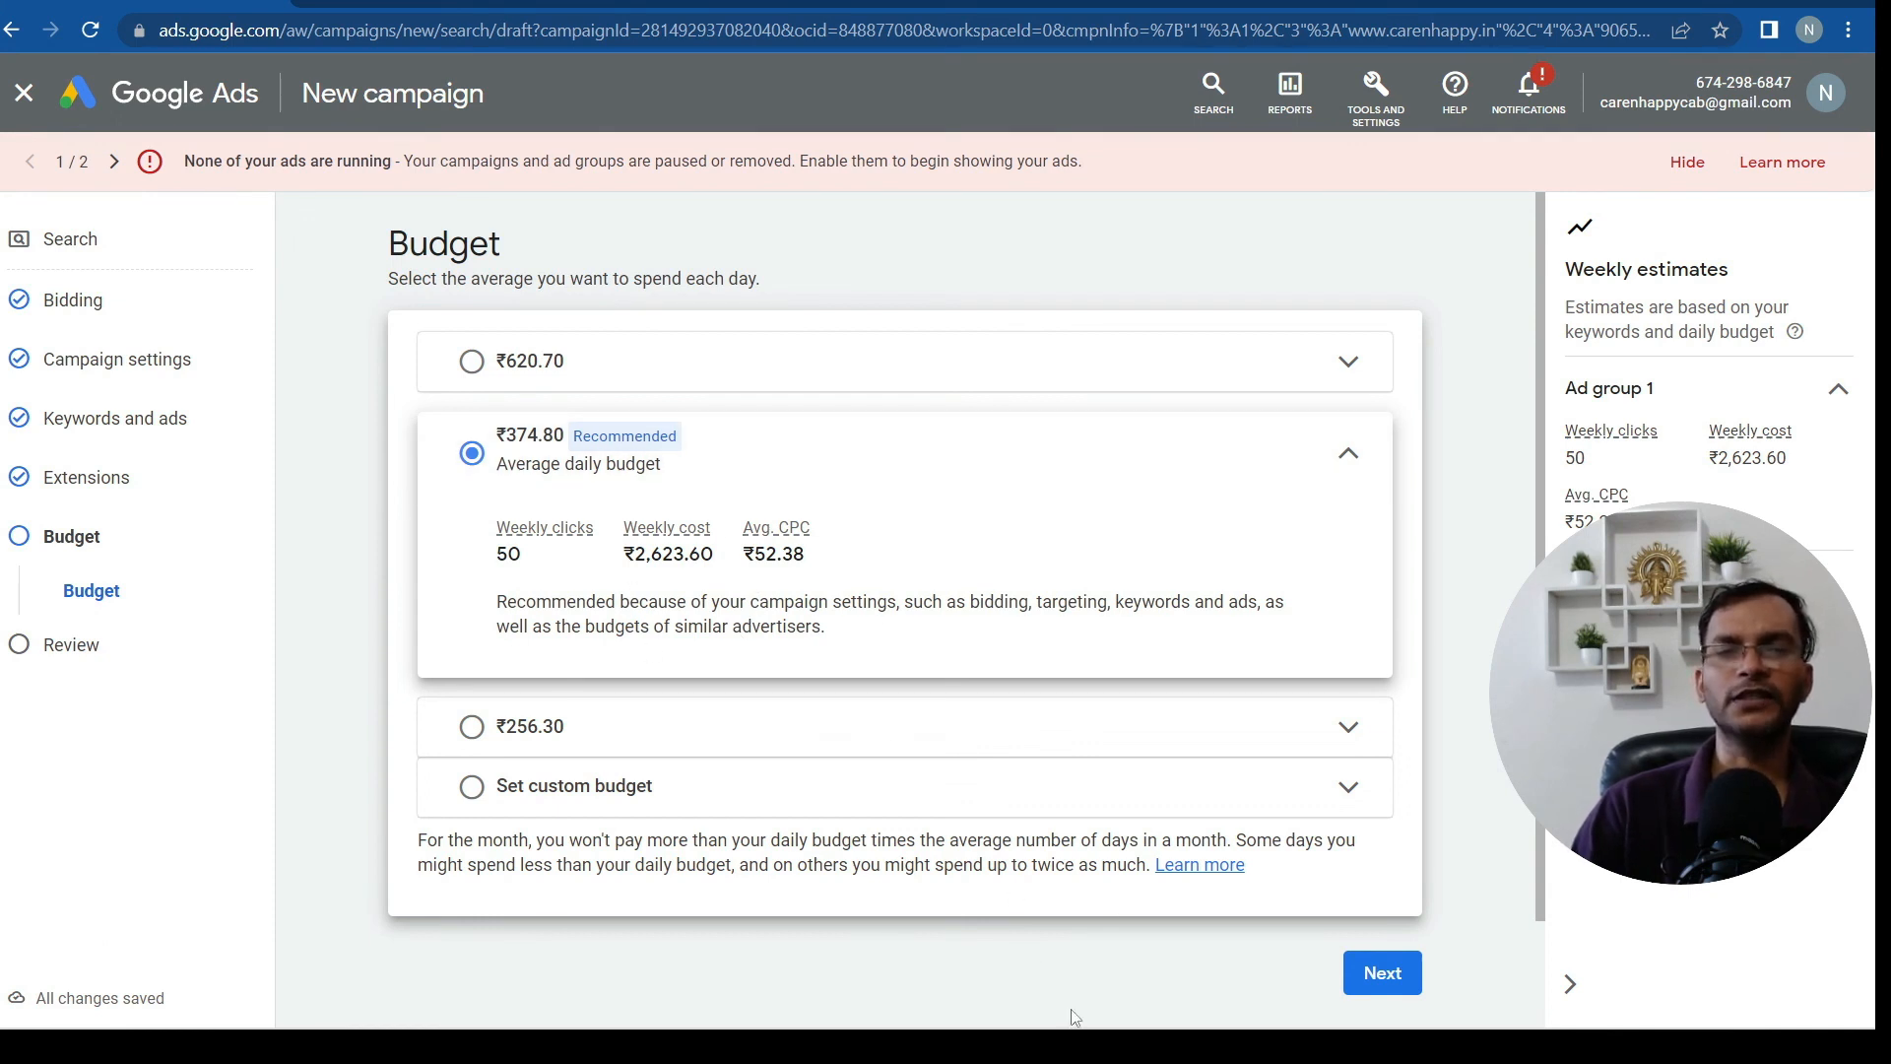
{"action": "left_click", "coordinate": [1392, 973]}
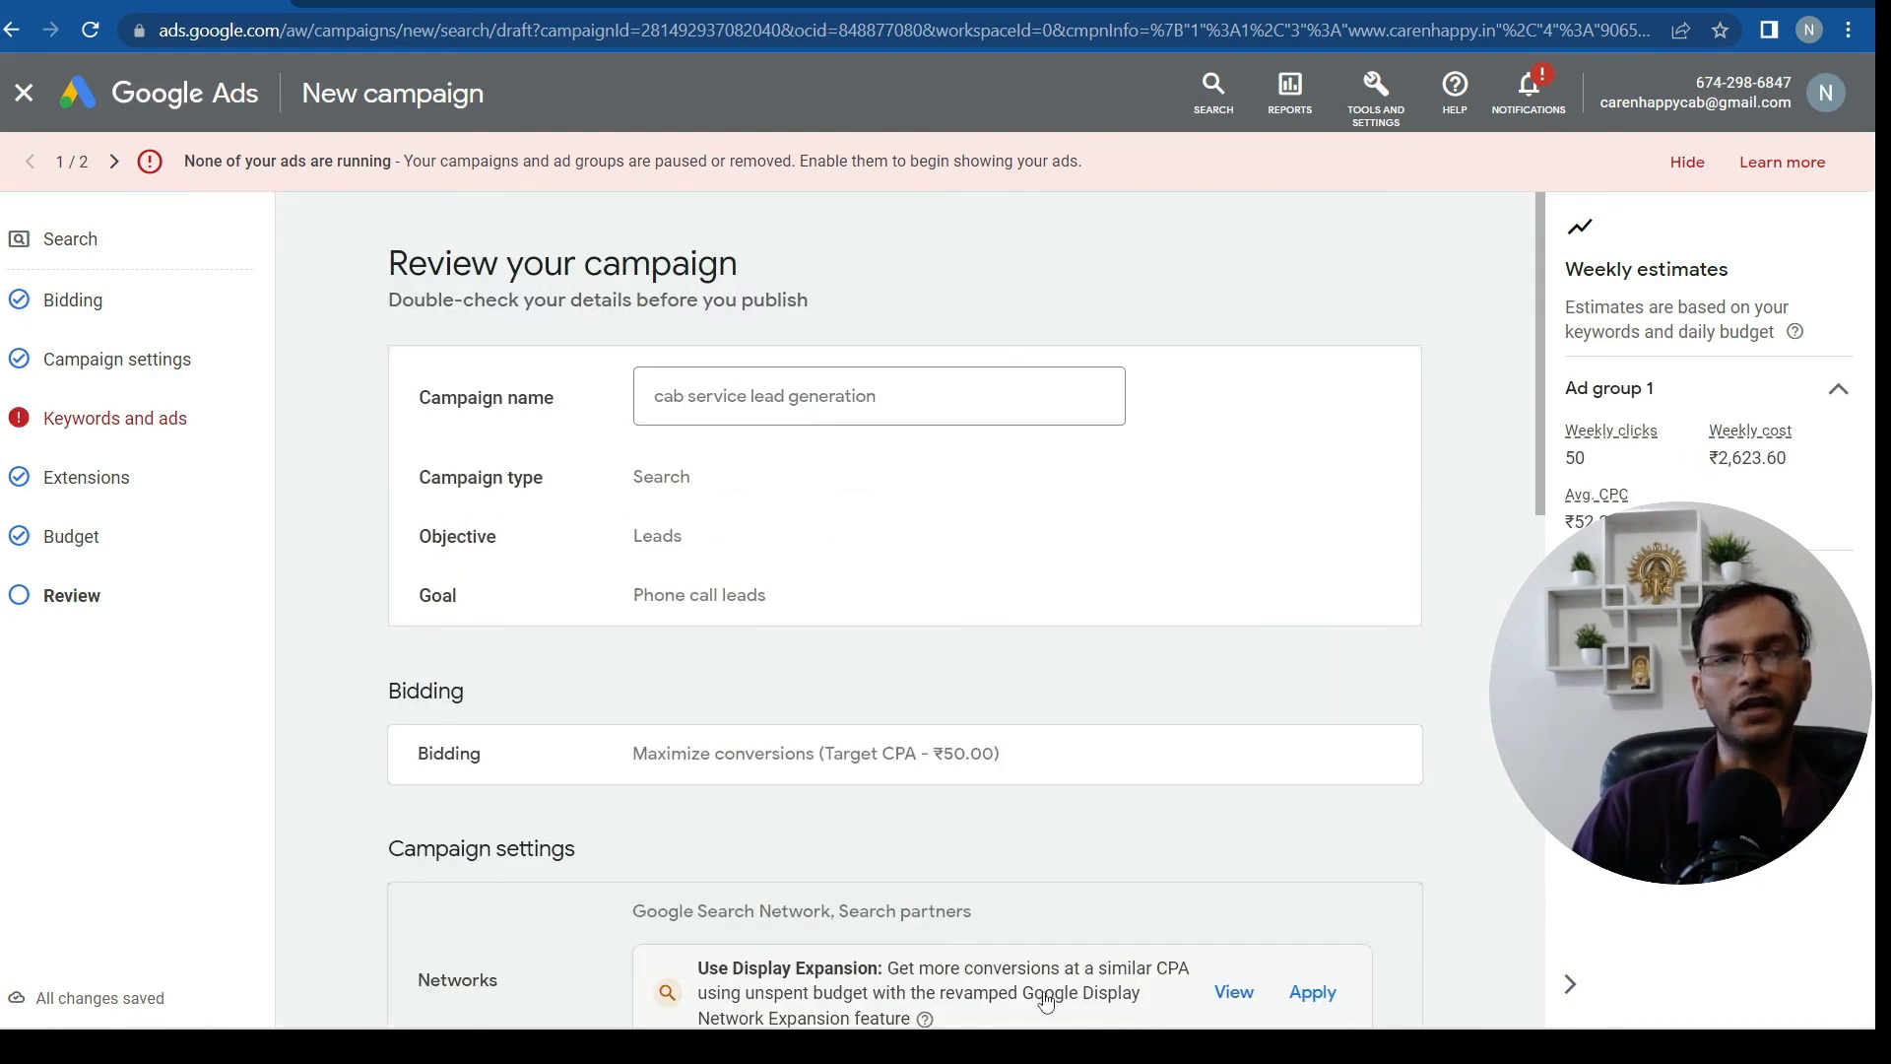
Check the review summary: phone call leads goal, ₹50.00 target CPA and ₹374.80/day budget
{"action": "scroll", "coordinate": [1279, 915], "scroll_direction": "down", "scroll_amount": 5}
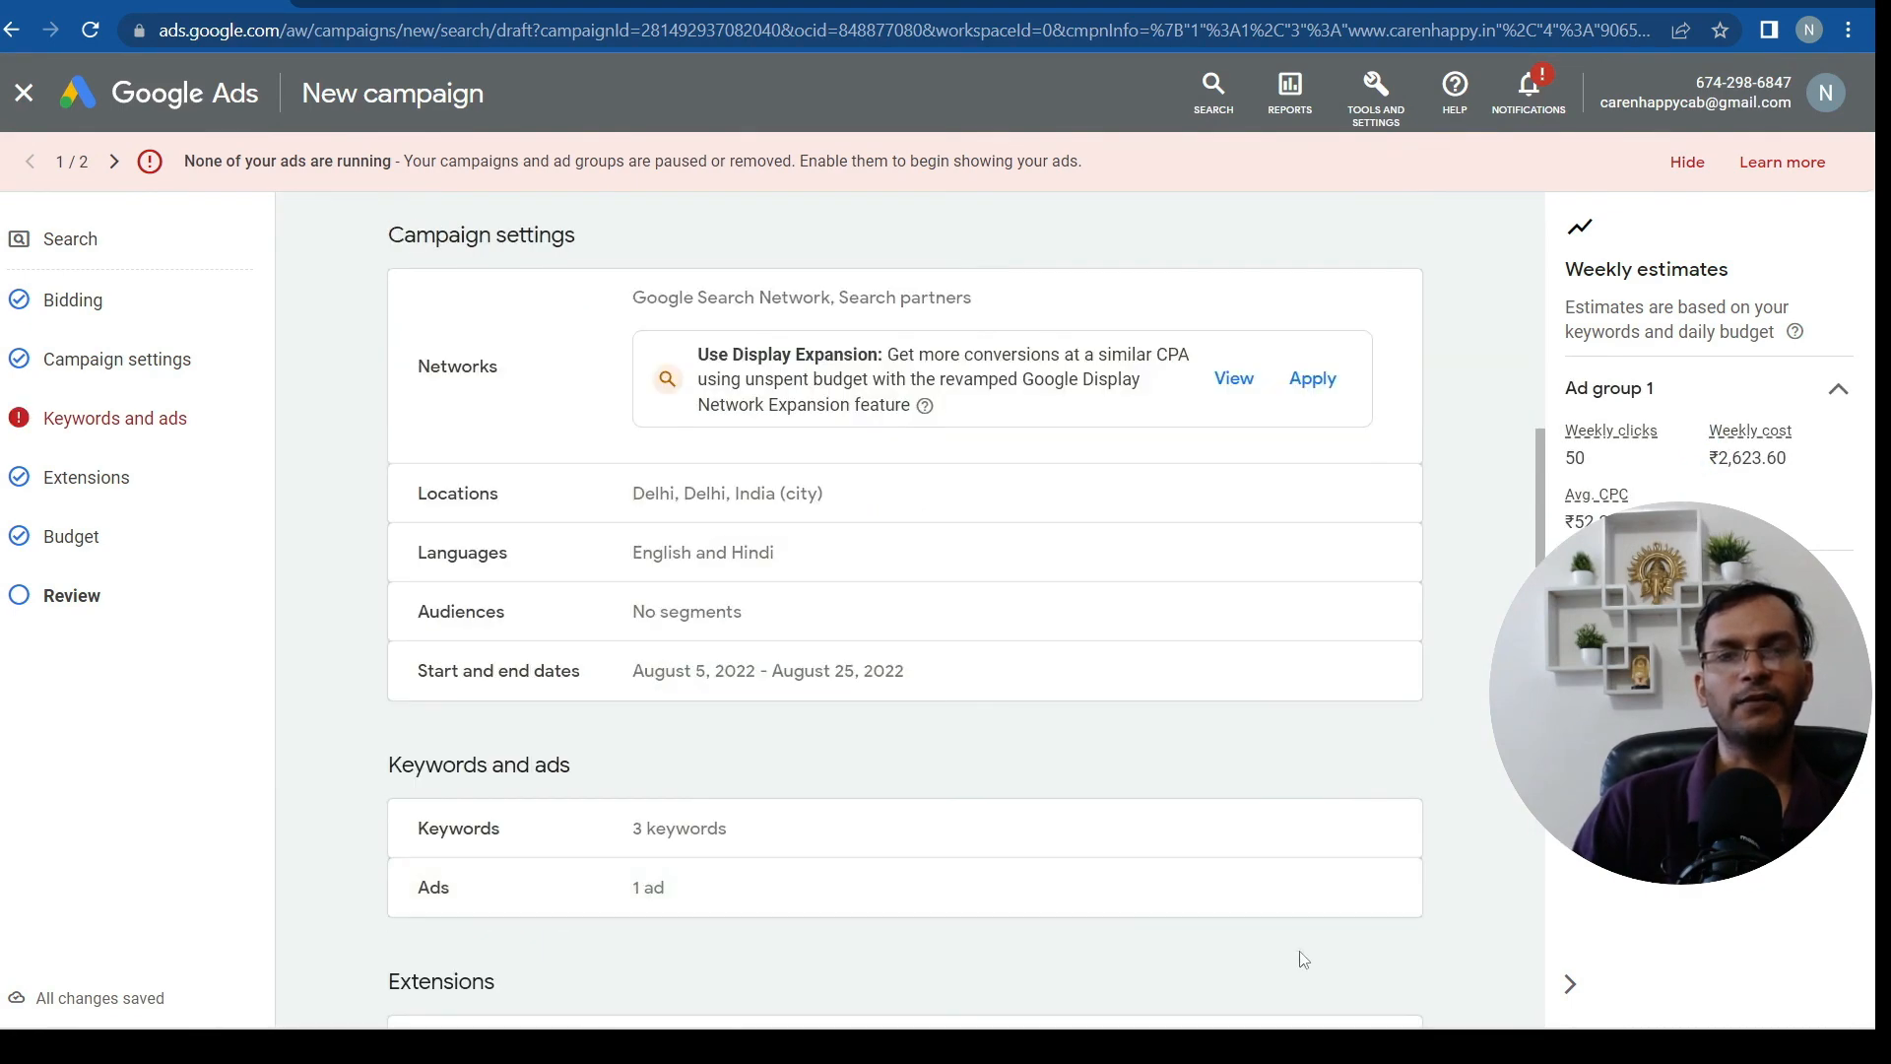
{"action": "scroll", "coordinate": [1300, 958], "scroll_direction": "up", "scroll_amount": 3}
{"action": "scroll", "coordinate": [1306, 977], "scroll_direction": "up", "scroll_amount": 3}
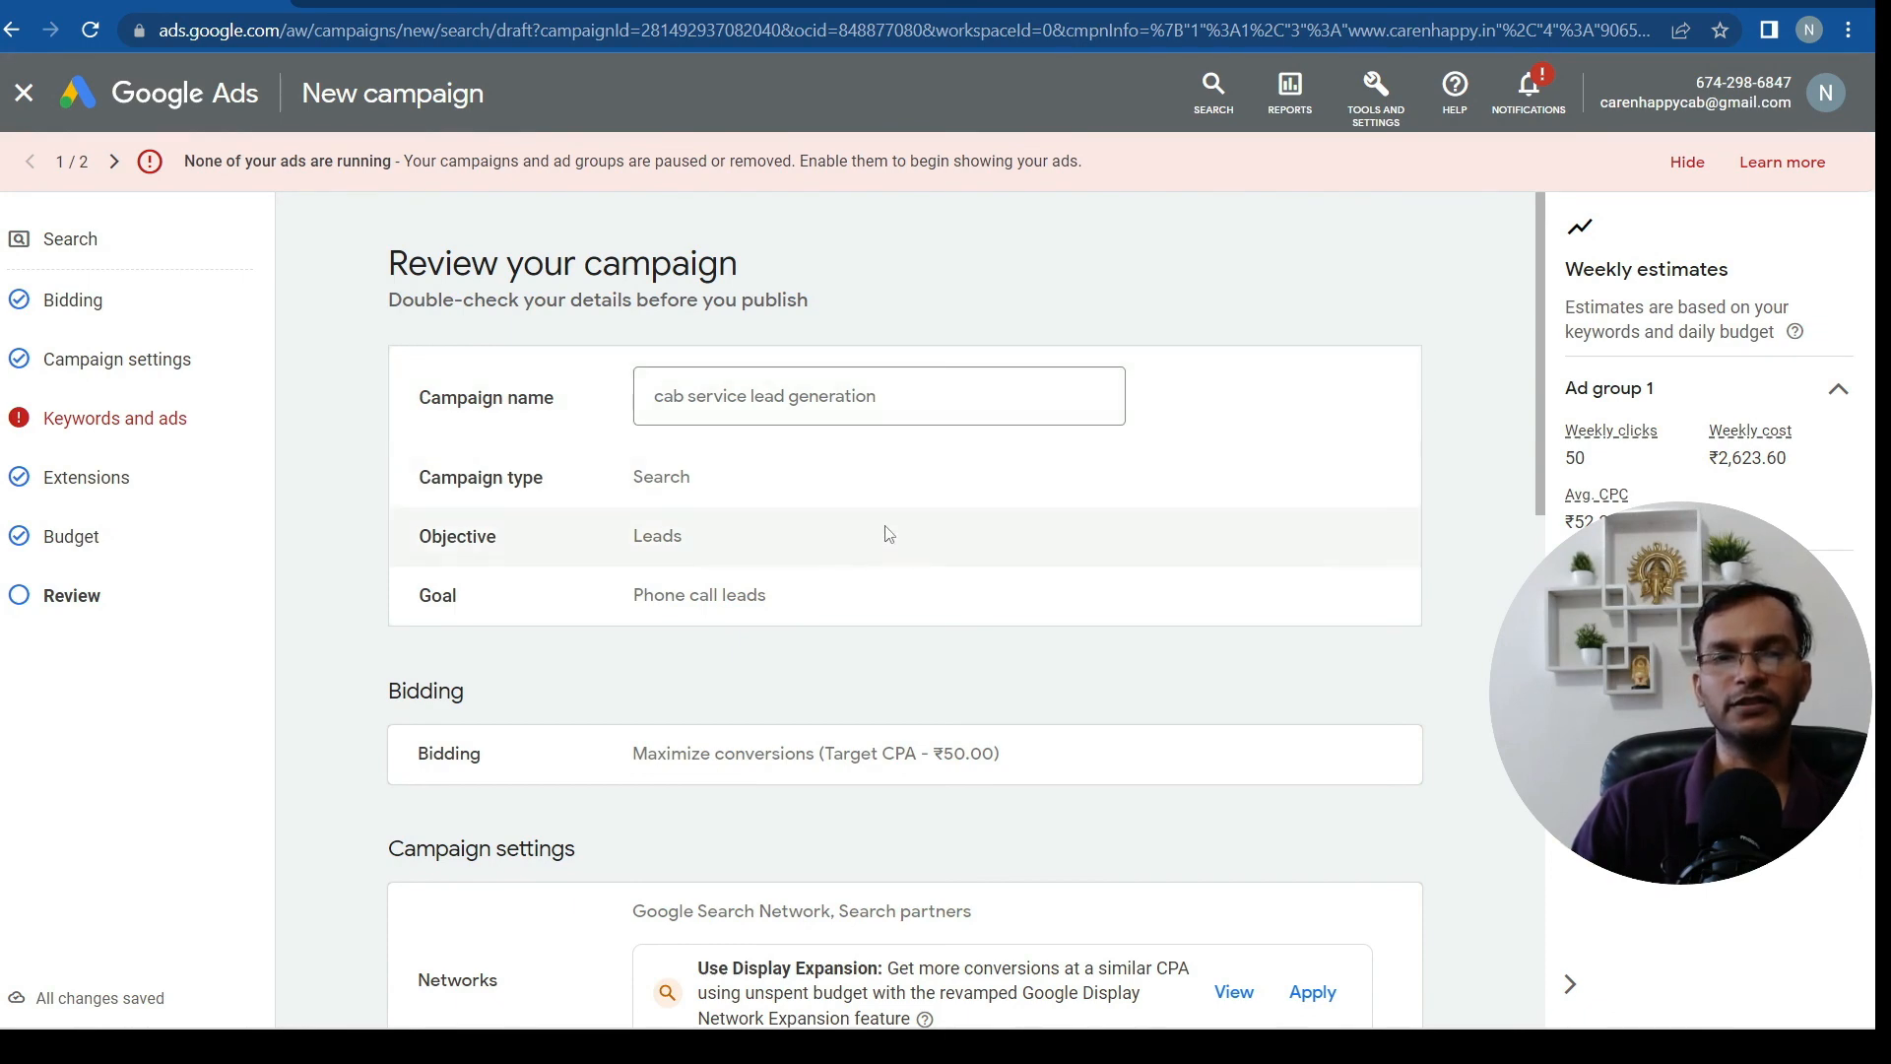
{"action": "scroll", "coordinate": [883, 532], "scroll_direction": "down", "scroll_amount": 3}
{"action": "scroll", "coordinate": [699, 421], "scroll_direction": "up", "scroll_amount": 3}
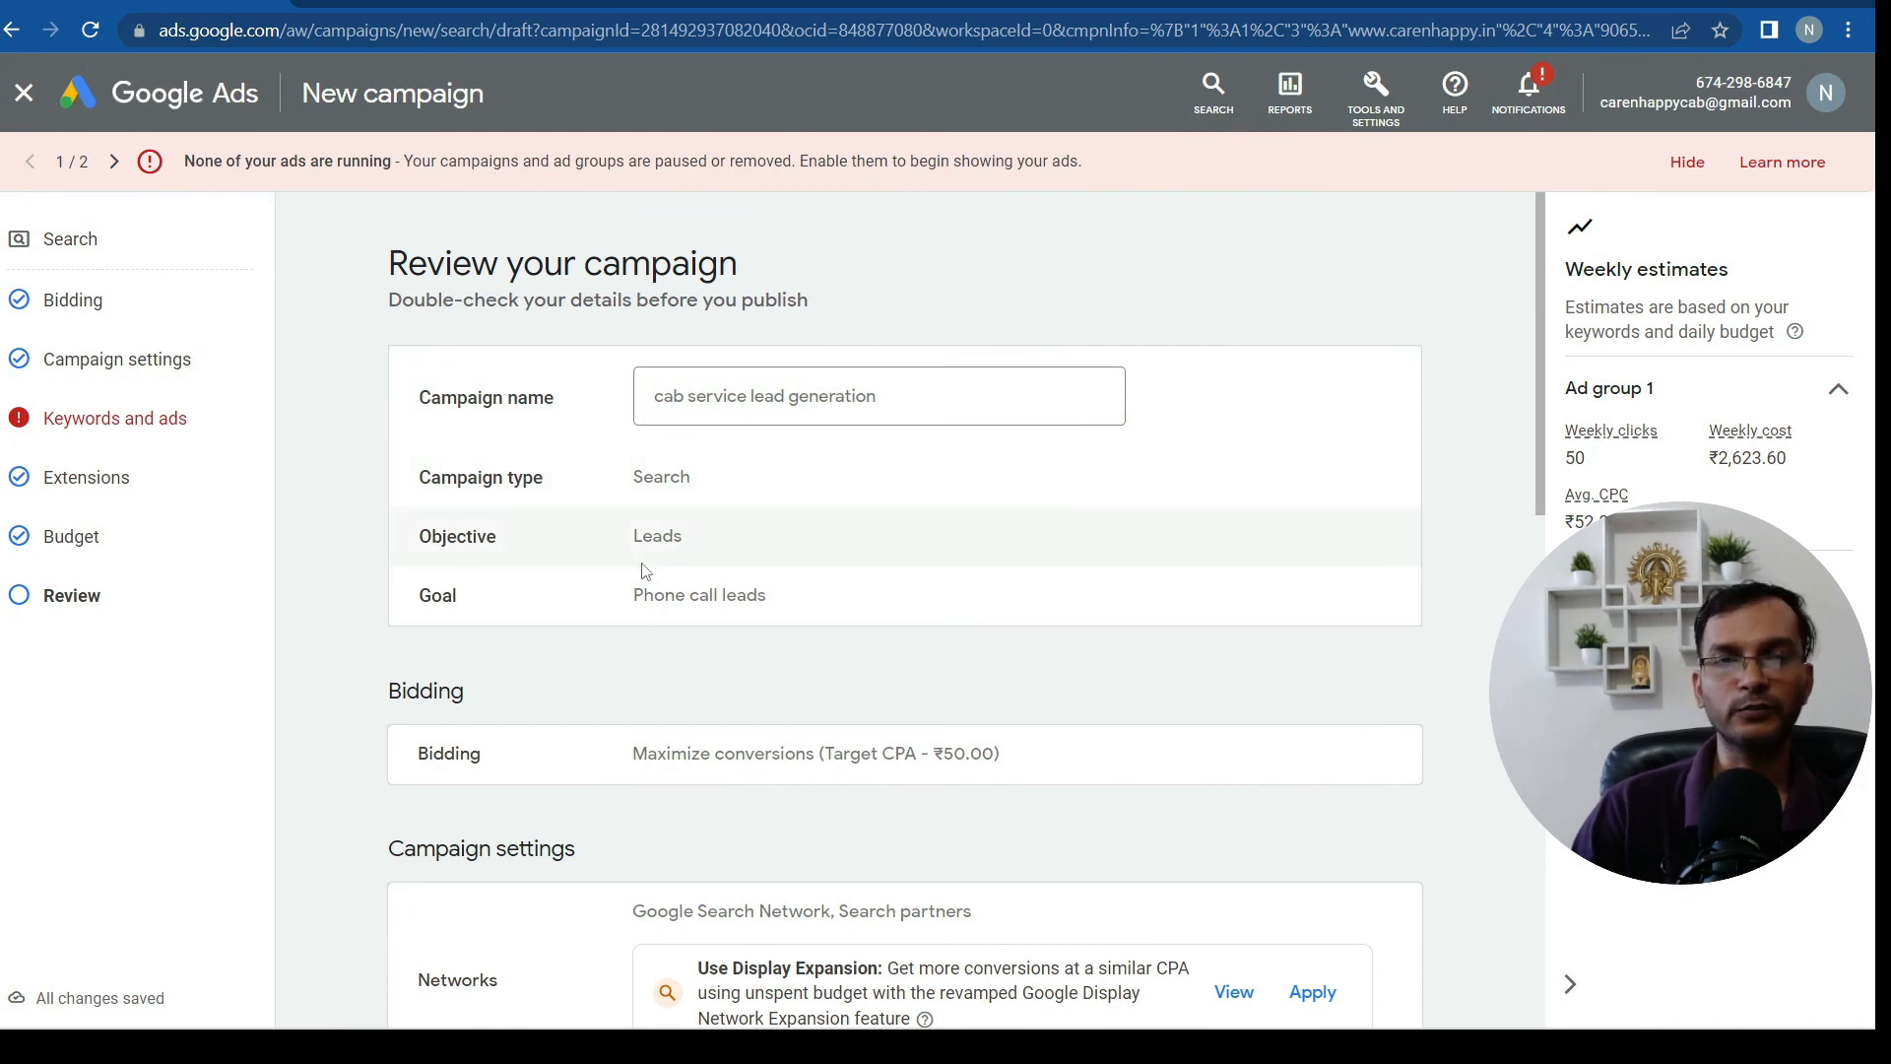
{"action": "scroll", "coordinate": [764, 515], "scroll_direction": "down", "scroll_amount": 6}
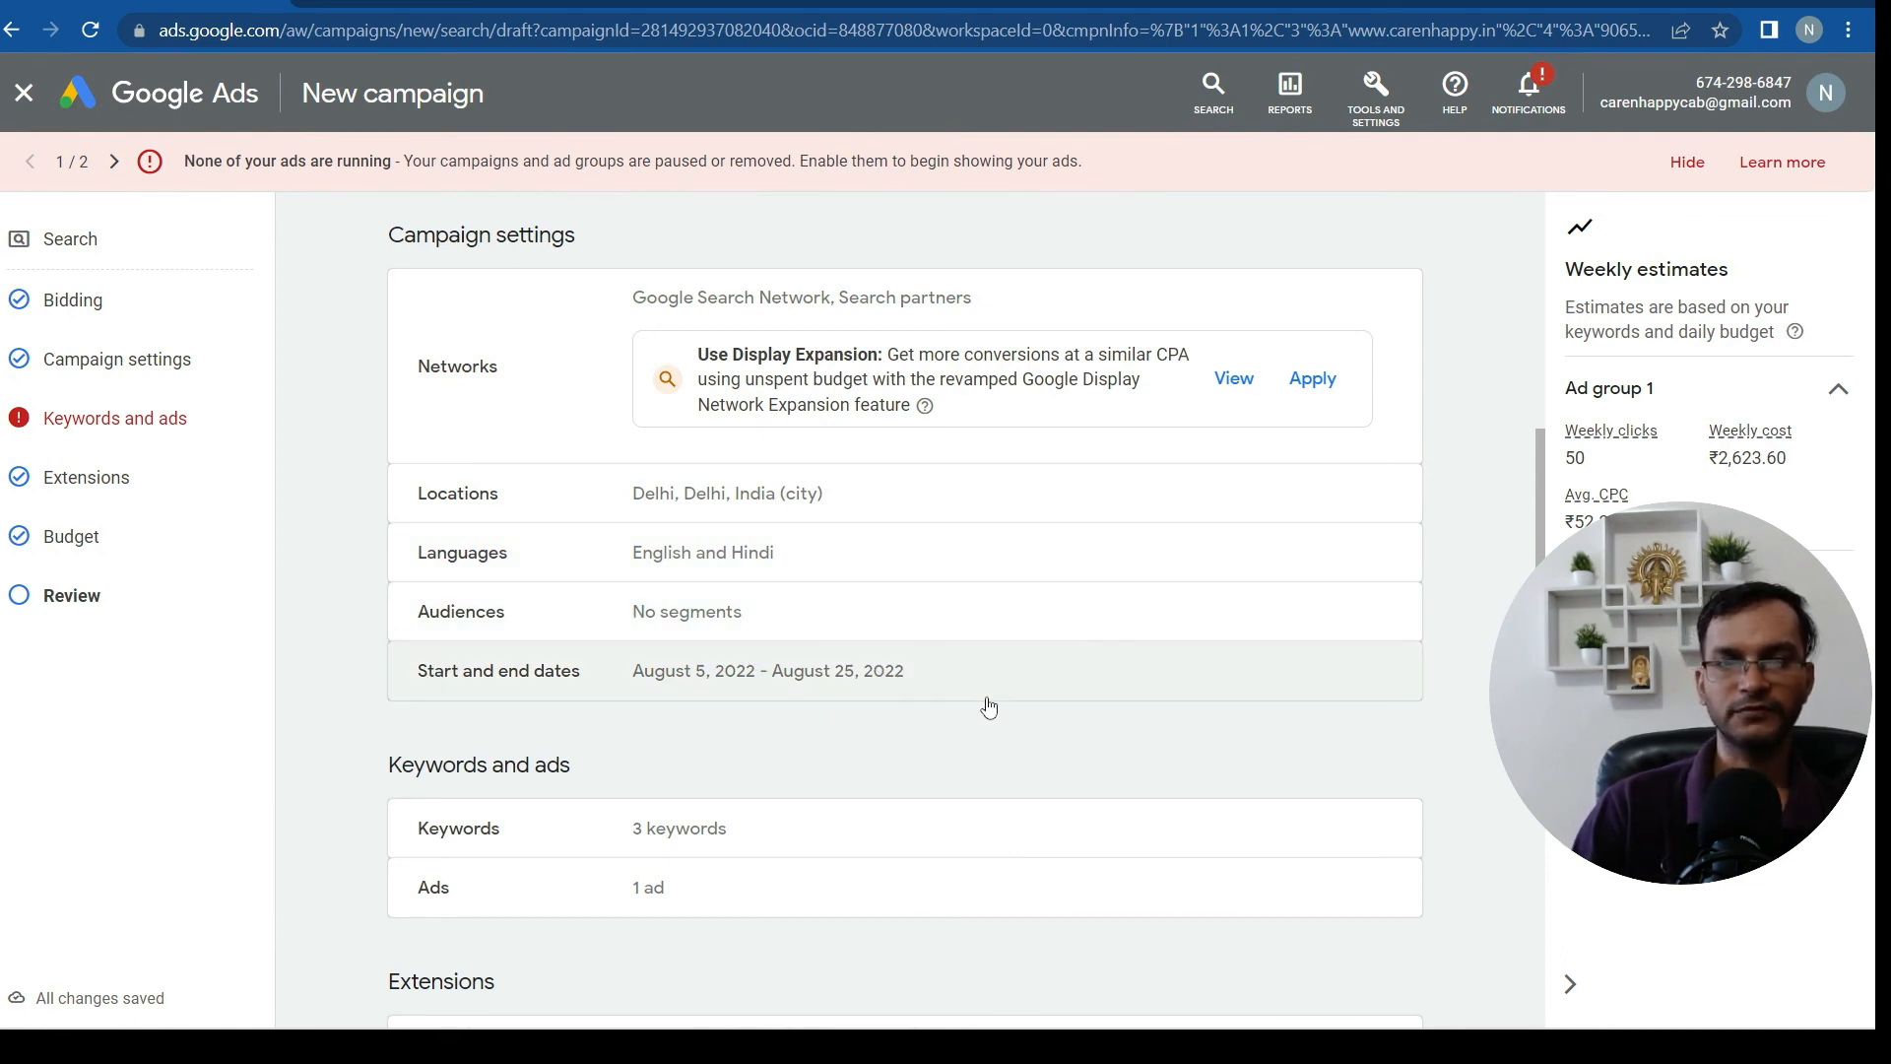
{"action": "scroll", "coordinate": [989, 706], "scroll_direction": "down", "scroll_amount": 3}
{"action": "scroll", "coordinate": [891, 673], "scroll_direction": "down", "scroll_amount": 3}
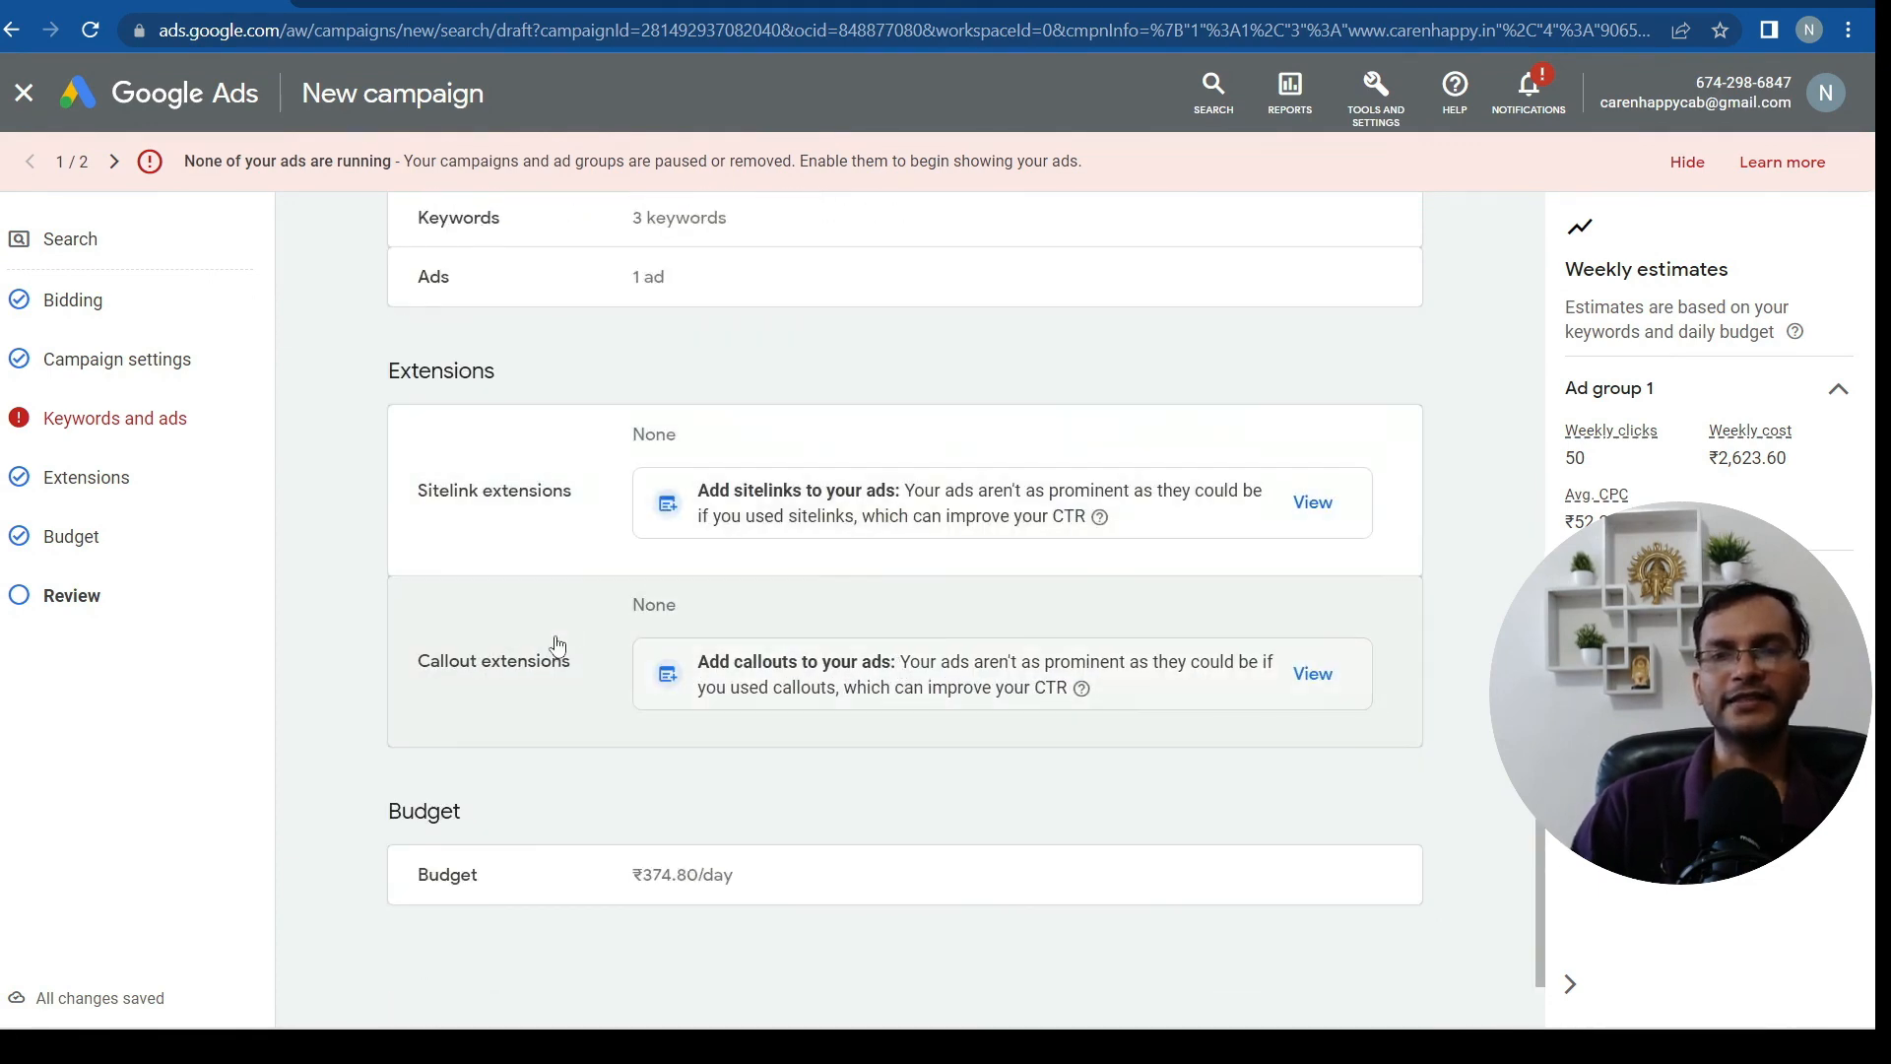
{"action": "scroll", "coordinate": [844, 865], "scroll_direction": "down", "scroll_amount": 1}
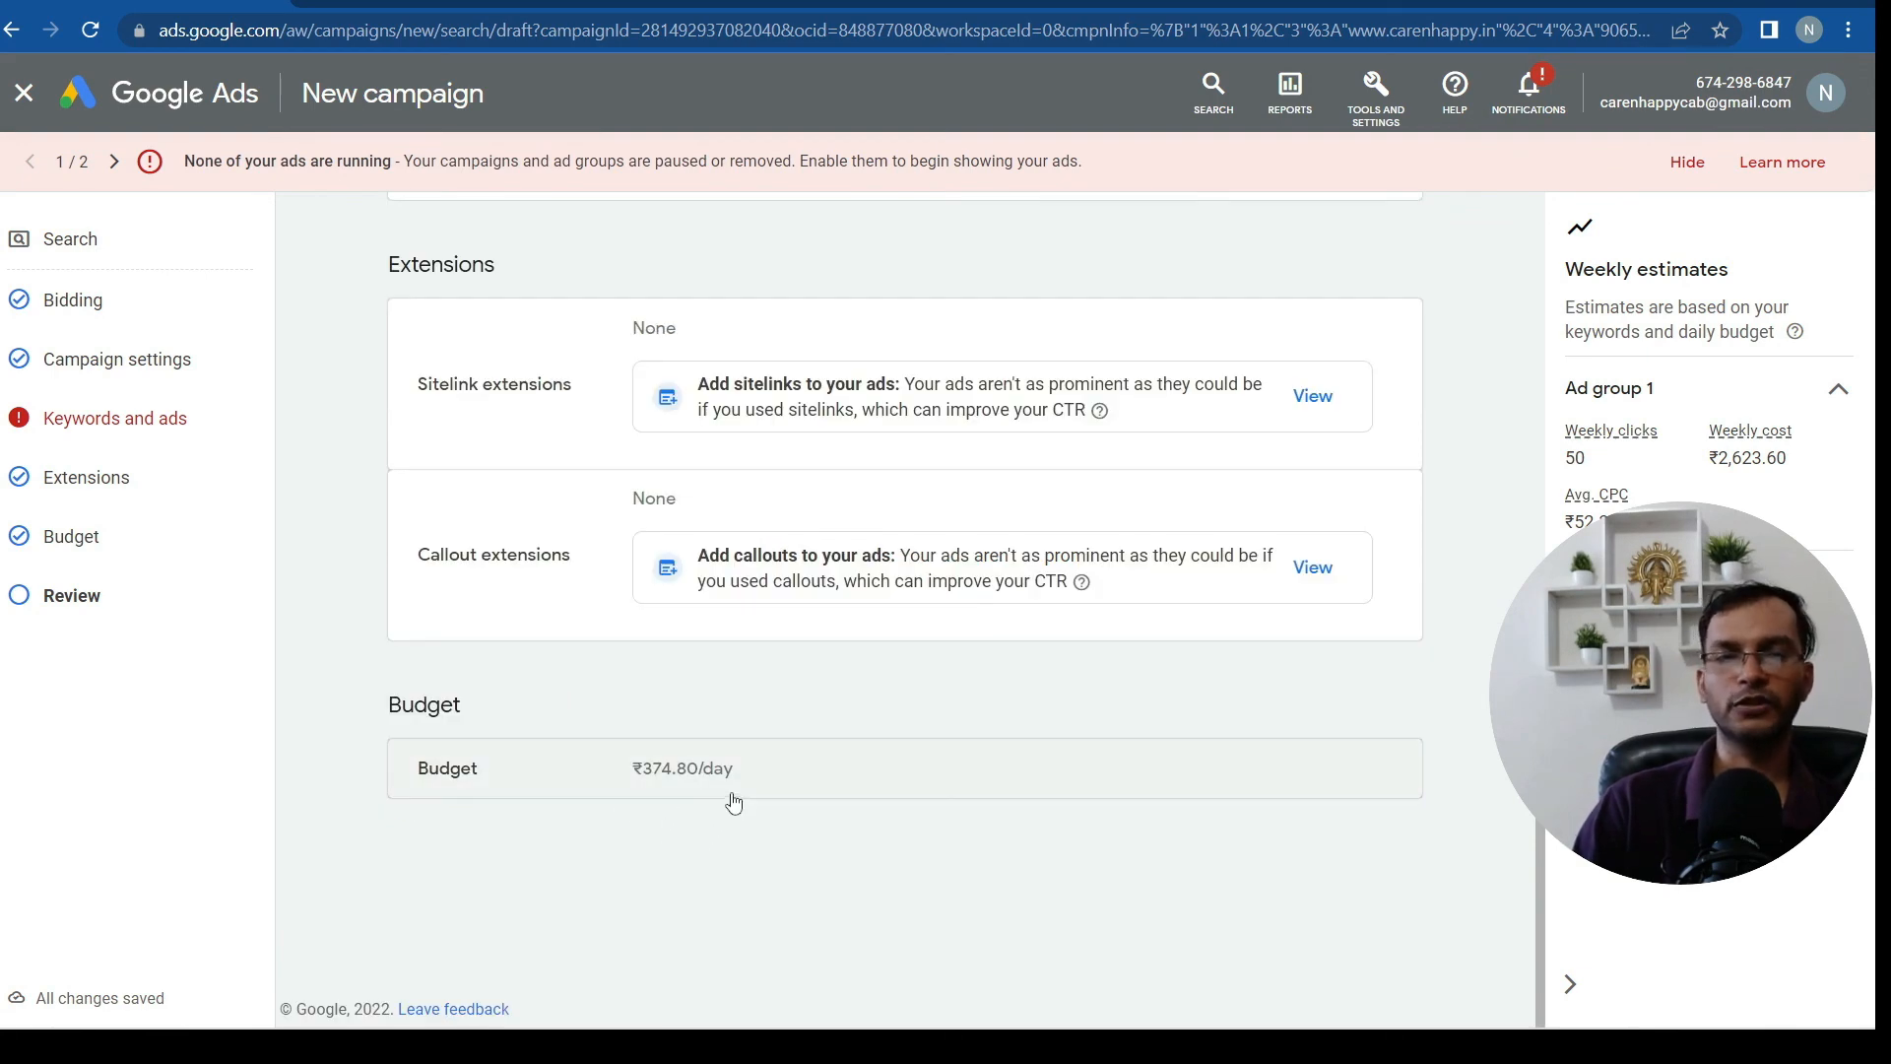
{"action": "scroll", "coordinate": [1232, 894], "scroll_direction": "up", "scroll_amount": 10}
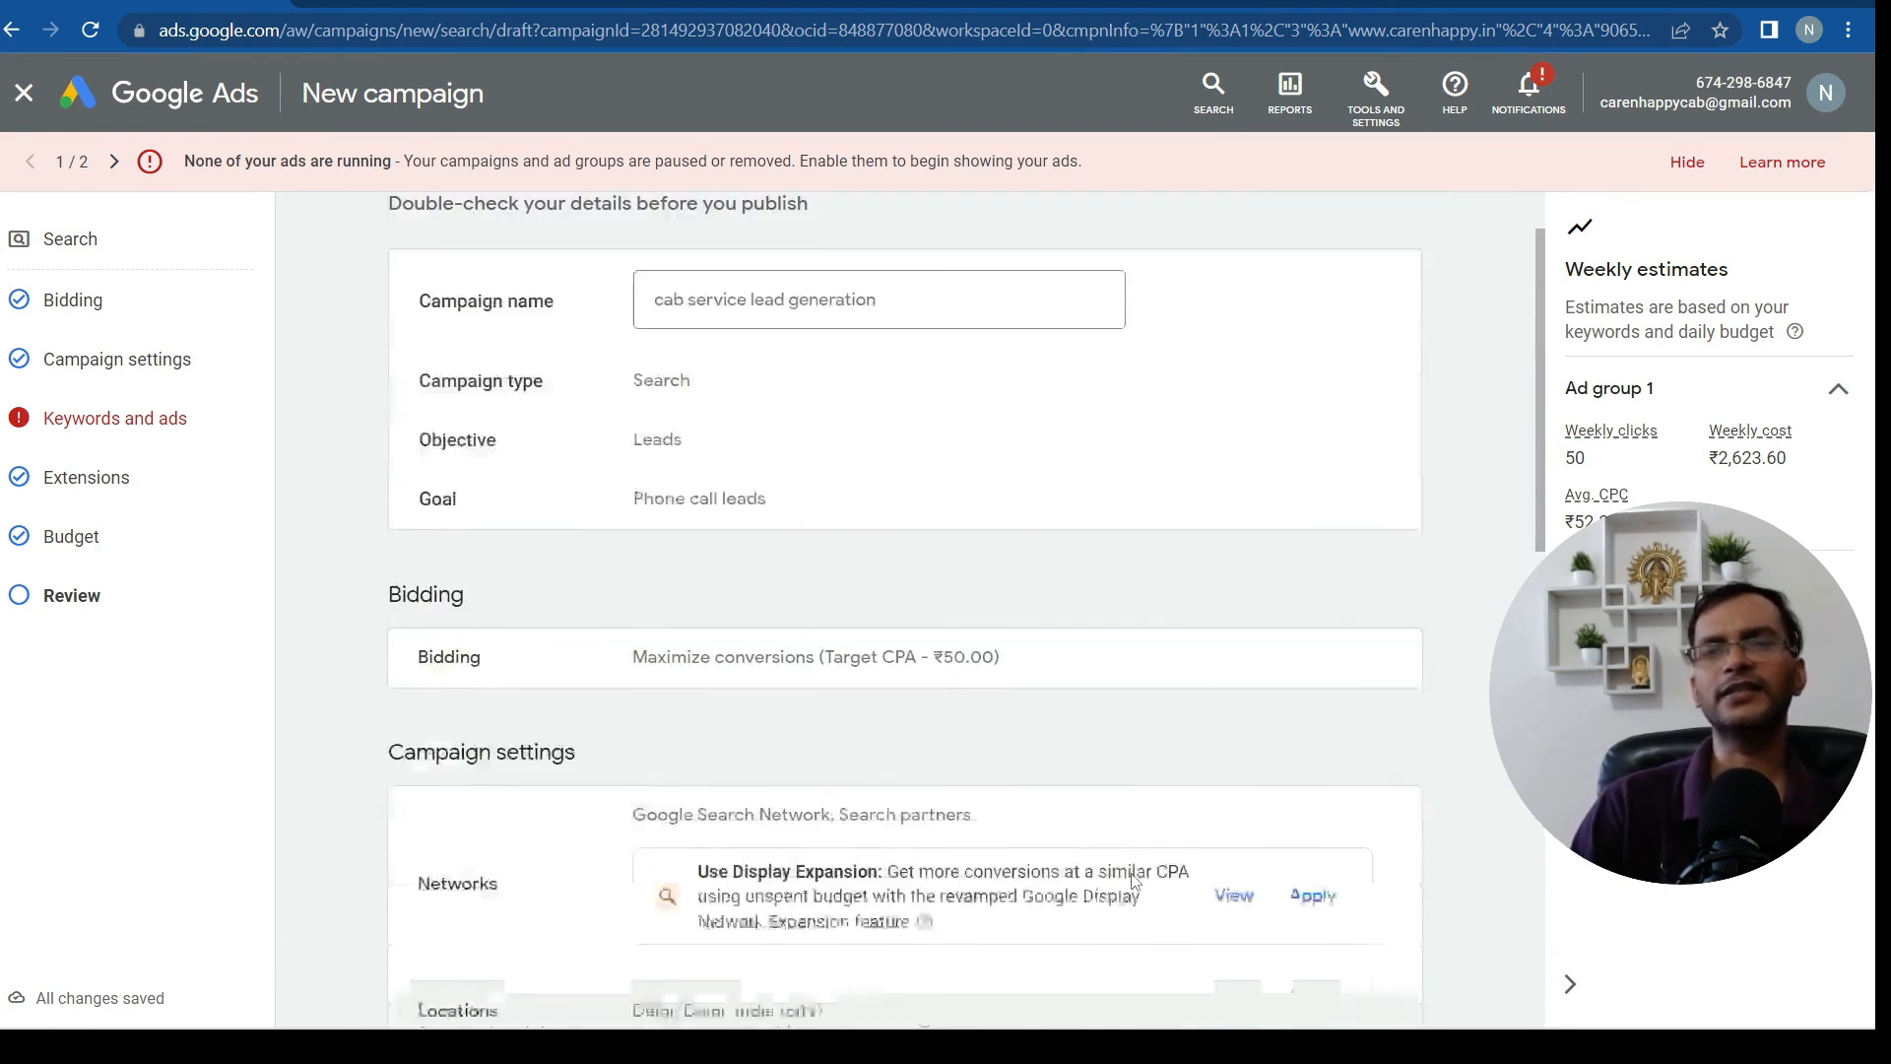